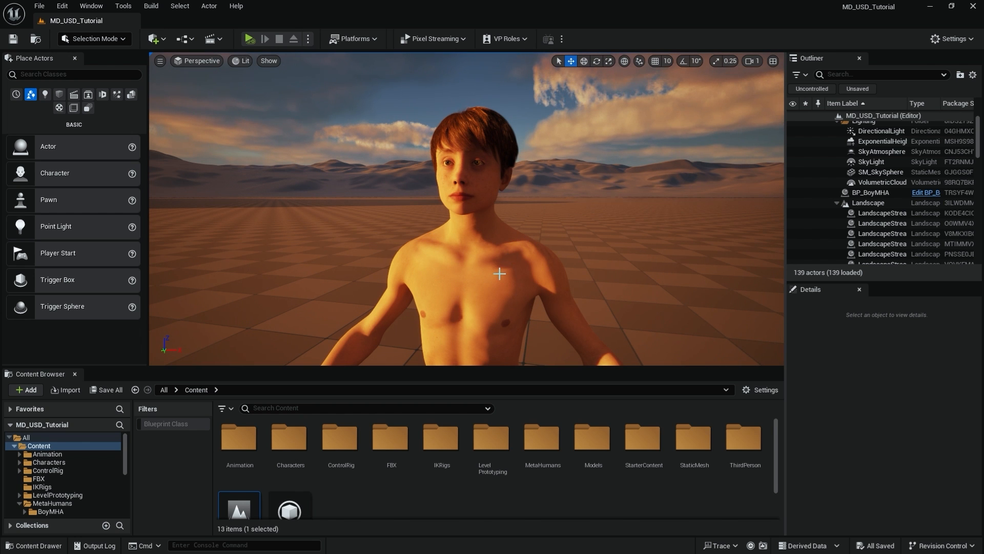
# Open the blueprint of the BP_BoyMHA character placed in the level.
pyautogui.moveTo(475, 270)
pyautogui.keyDown('alt'); pyautogui.mouseDown()
pyautogui.moveTo(398, 268)
pyautogui.moveTo(407, 257)
pyautogui.moveTo(468, 267)
pyautogui.mouseUp(); pyautogui.keyUp('alt')
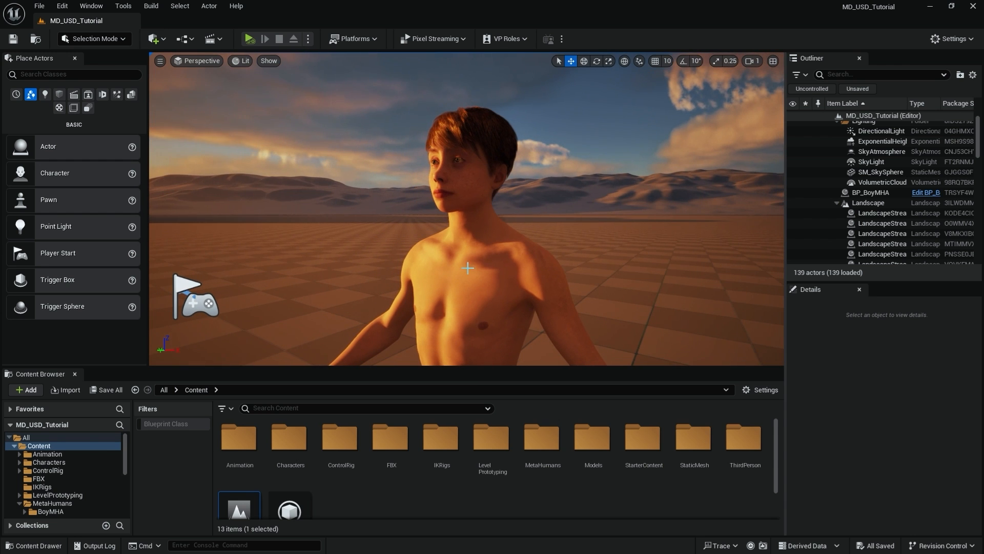
pyautogui.click(472, 264)
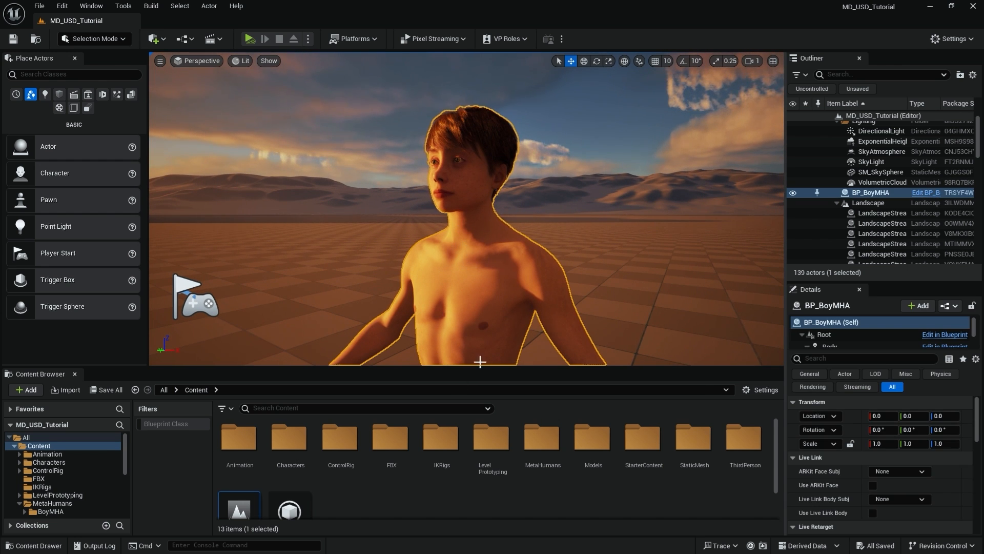
pyautogui.hotkey('ctrl', 'b')
pyautogui.doubleClick(613, 439)
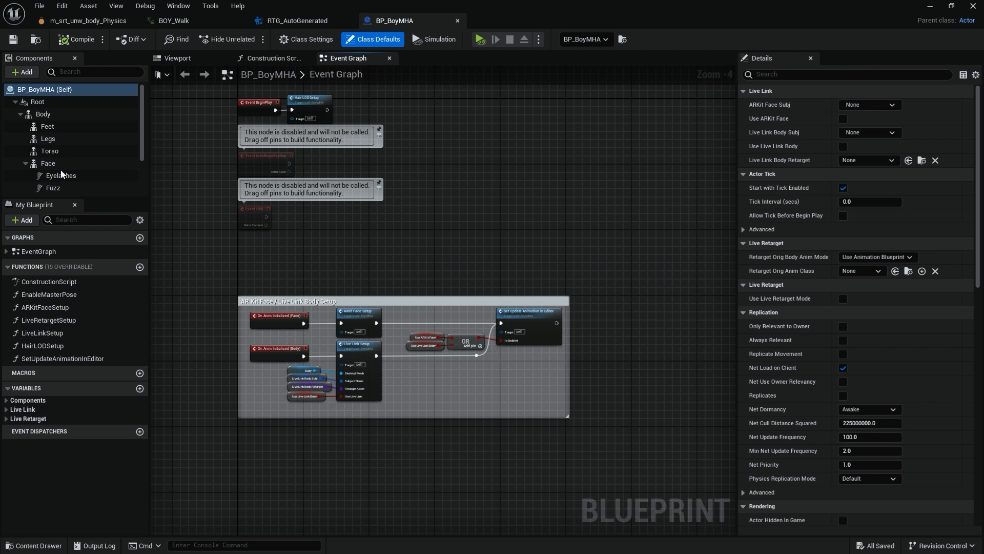
# Open the skeletal mesh asset m_srt_unw_body used by the blueprint's Body component.
pyautogui.moveTo(38, 106)
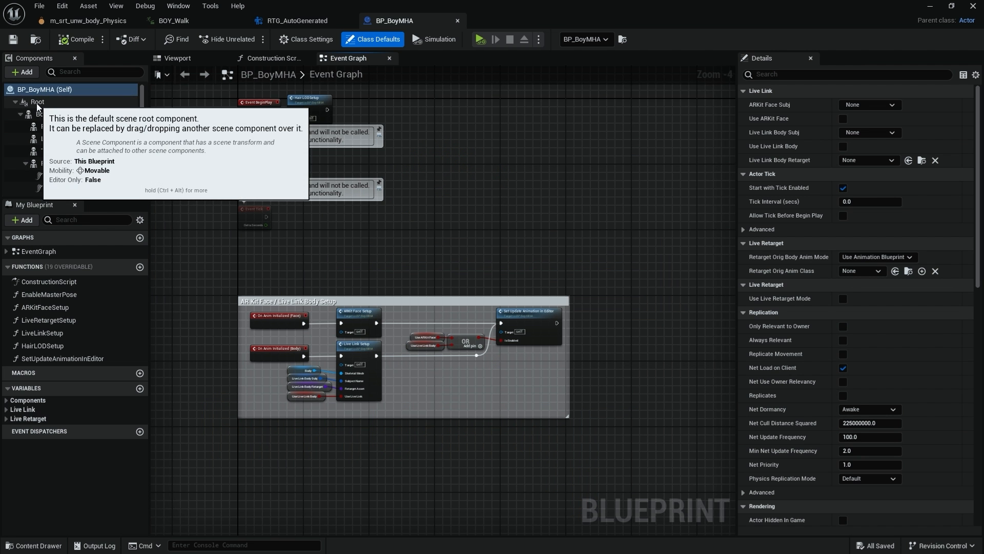
pyautogui.click(44, 115)
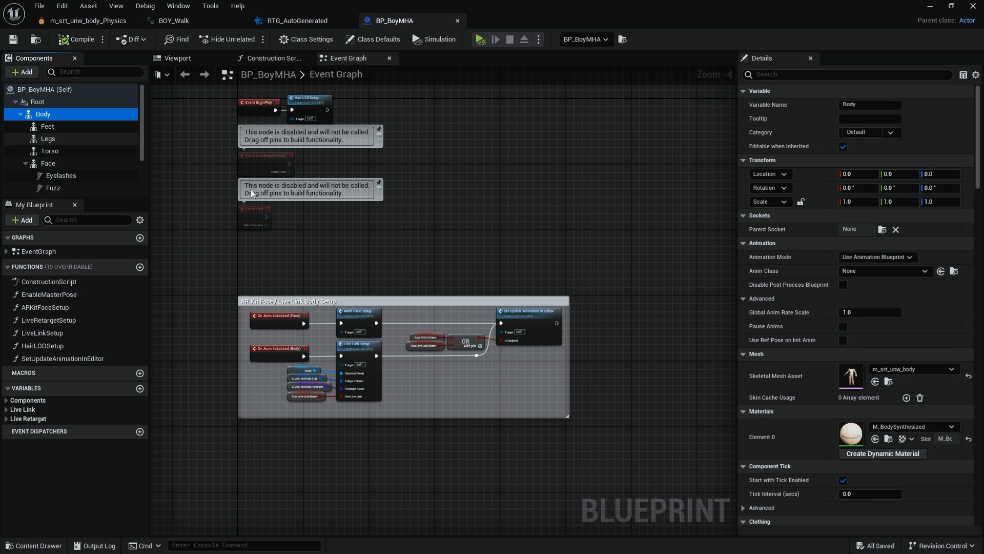
pyautogui.doubleClick(852, 377)
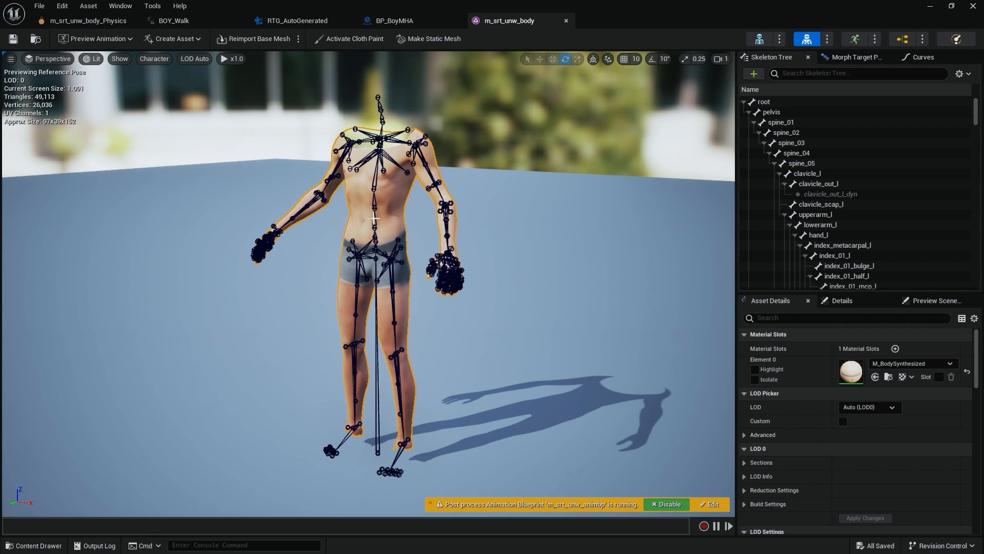
# Make a static mesh from the body skeletal mesh and save it as Body in the Characters folder.
pyautogui.keyDown('alt'); pyautogui.moveTo(374, 219); pyautogui.dragTo(411, 204); pyautogui.keyUp('alt')
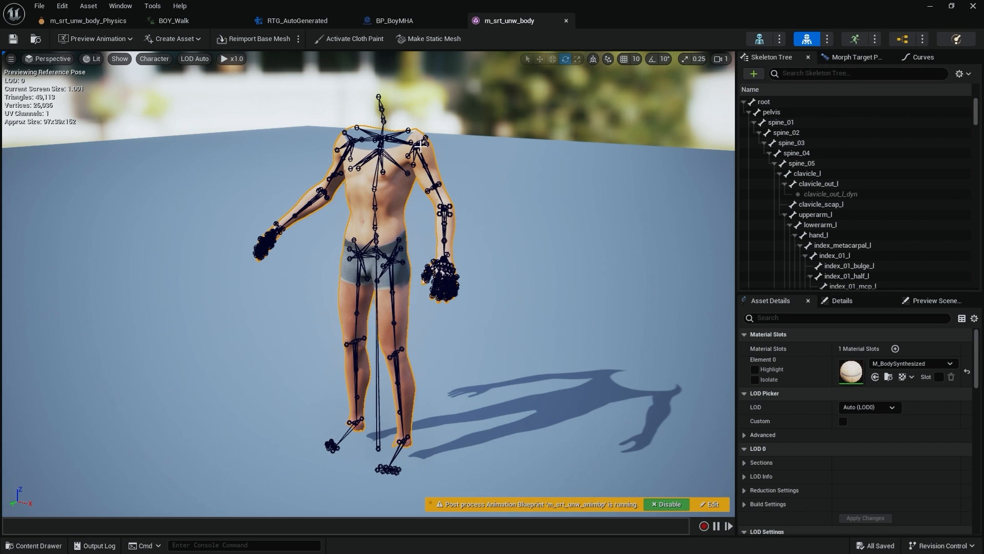
pyautogui.click(431, 46)
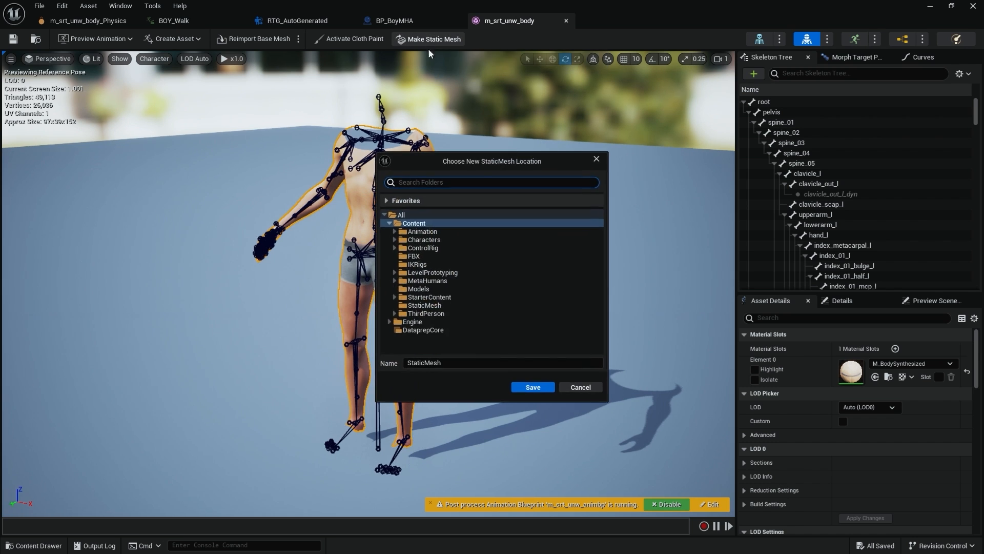
pyautogui.click(429, 240)
pyautogui.doubleClick(429, 240)
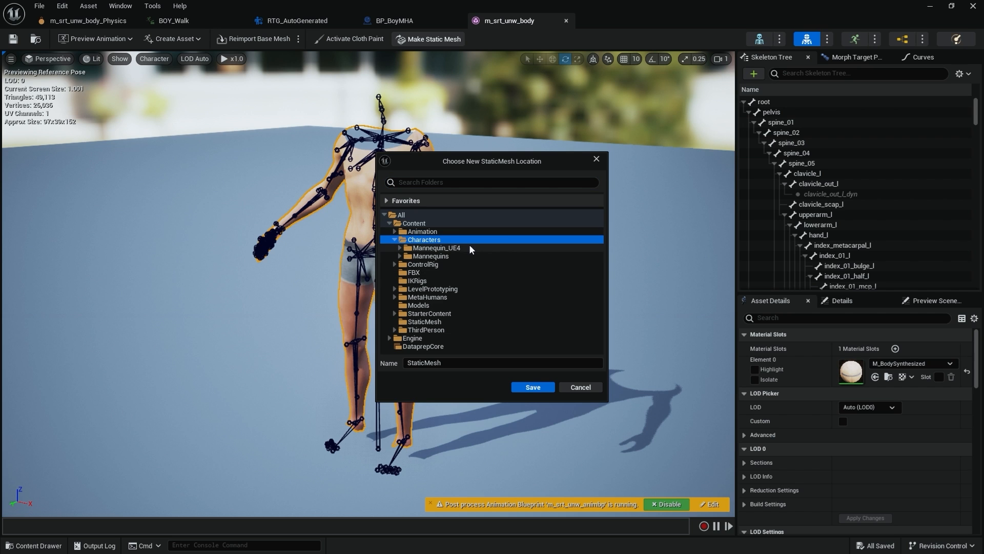
pyautogui.click(450, 363)
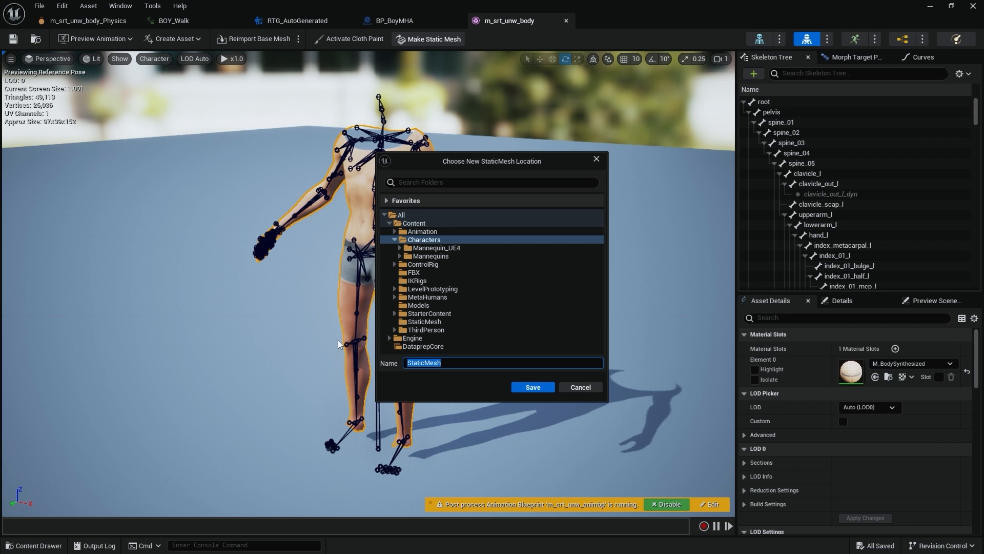
pyautogui.write('Body')
pyautogui.click(531, 387)
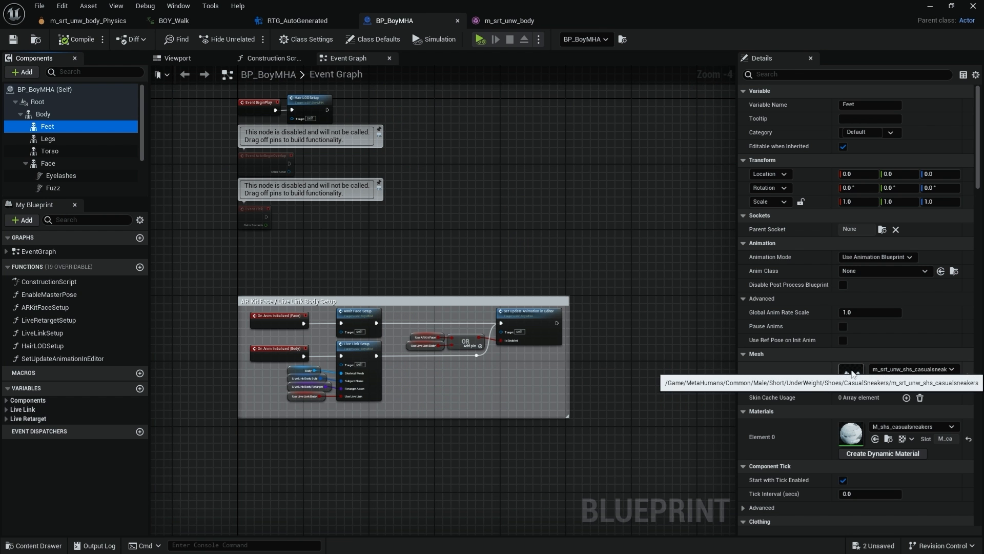
# Open the Feet component's casual sneakers mesh and make a static mesh from it named Shoes in the Characters folder.
pyautogui.doubleClick(853, 374)
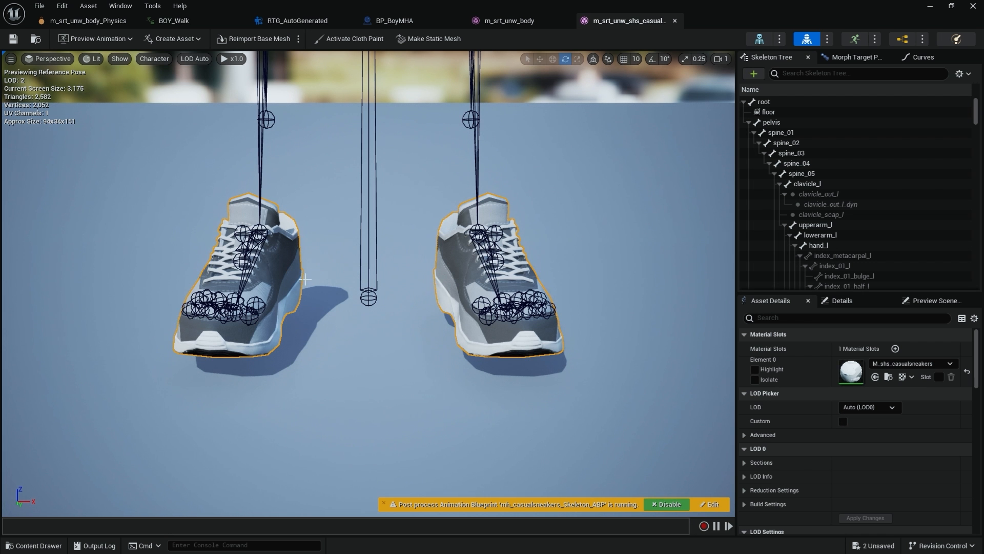
pyautogui.click(427, 40)
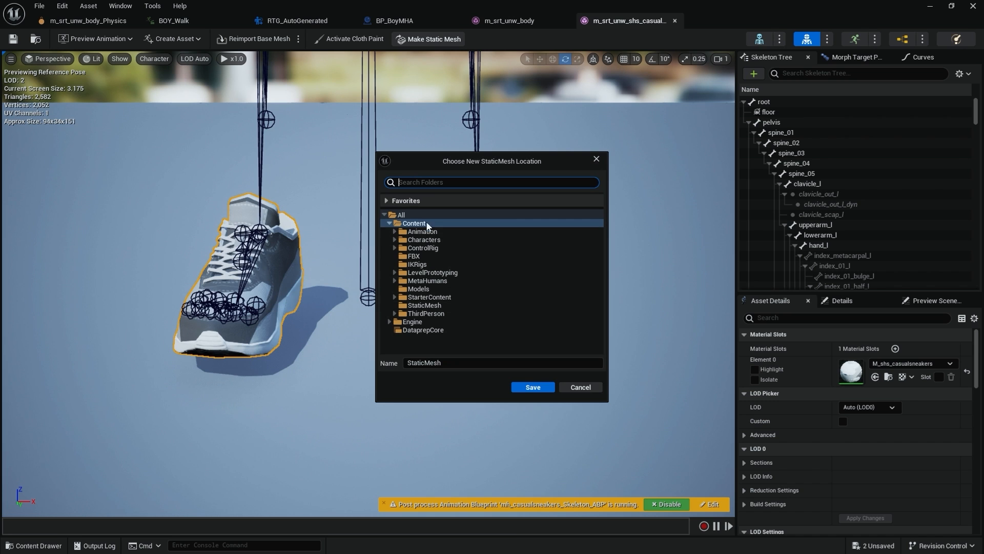
pyautogui.doubleClick(424, 240)
pyautogui.click(459, 366)
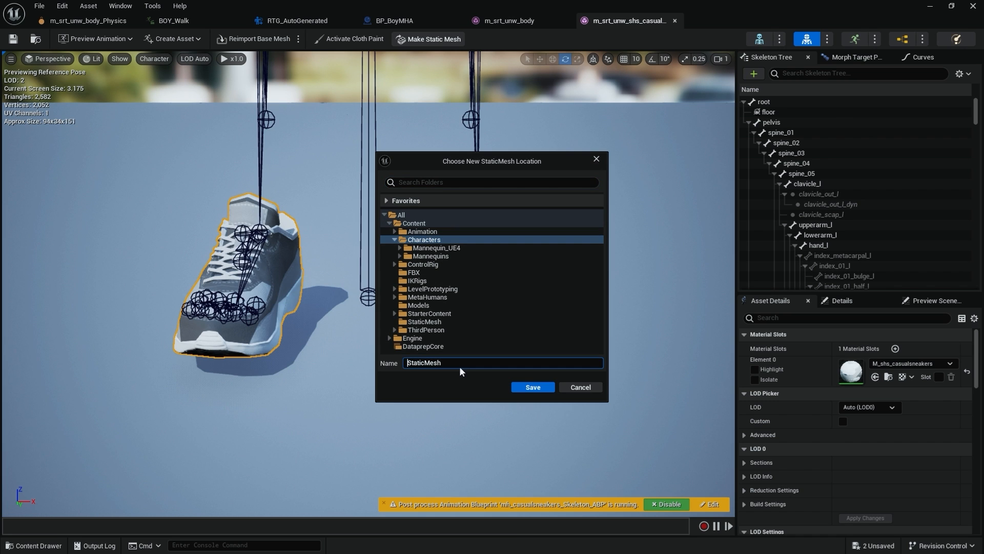
pyautogui.doubleClick(460, 367)
pyautogui.write('Shoes')
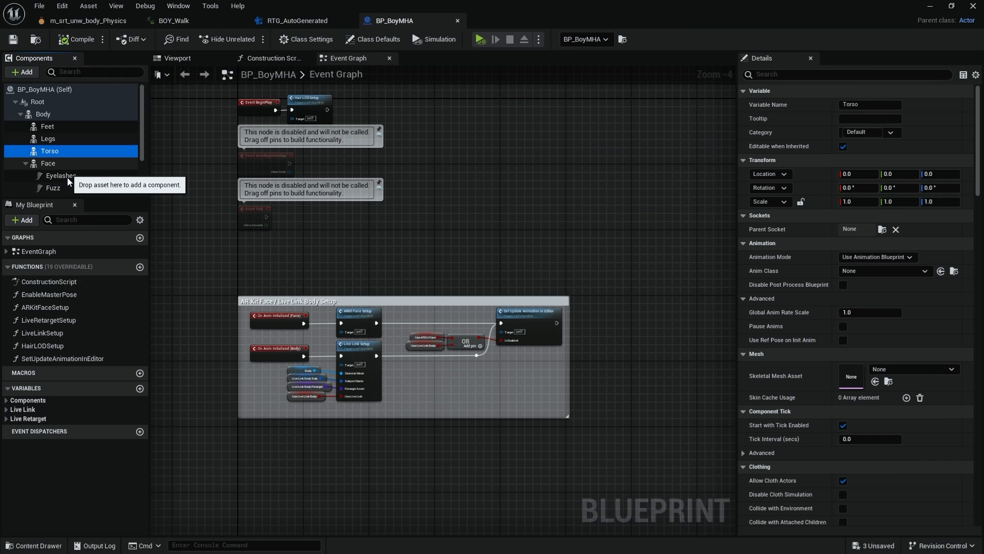
# Open the Face component's skeletal mesh BoyMHA_FaceMesh and set its bone drawing to None.
pyautogui.click(48, 163)
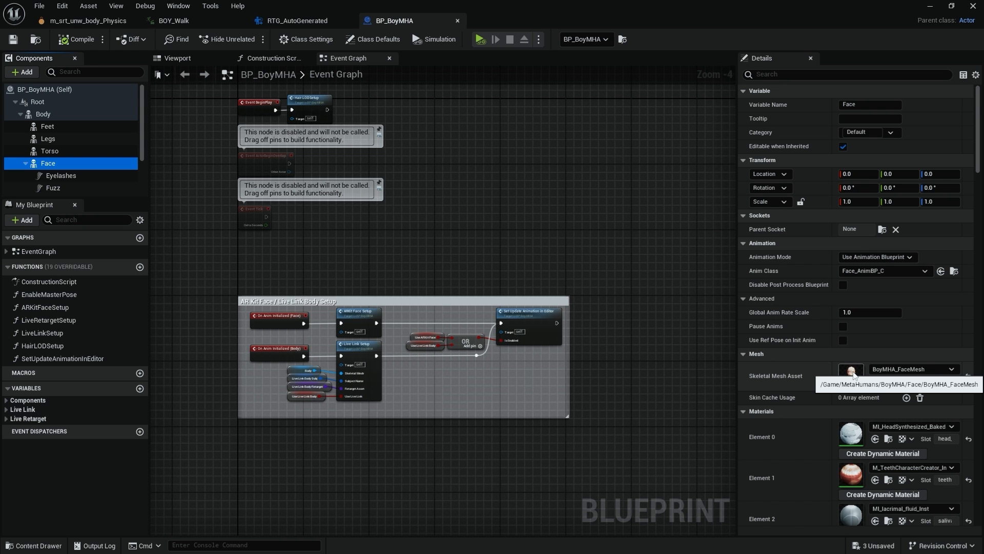
pyautogui.doubleClick(851, 372)
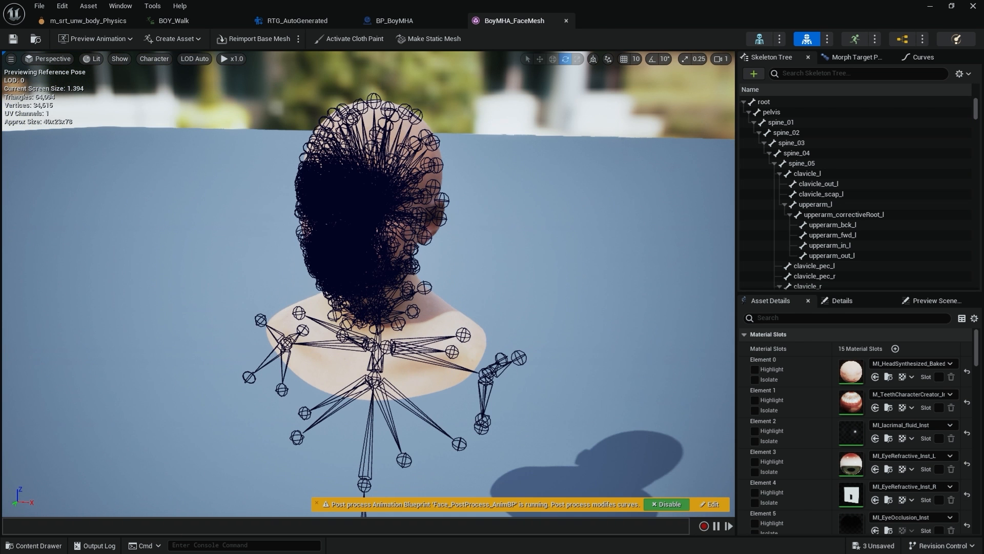
pyautogui.click(151, 60)
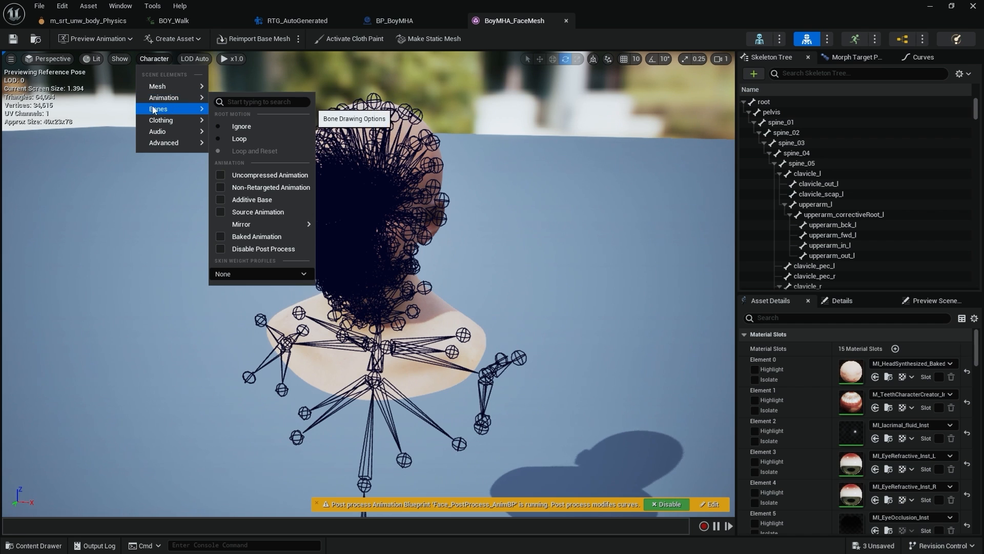
pyautogui.moveTo(157, 109)
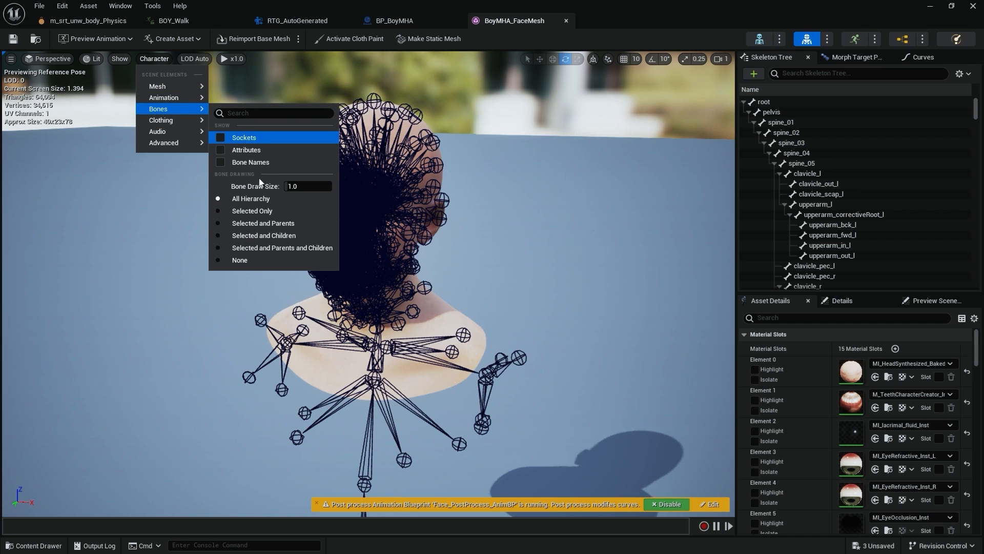
pyautogui.click(239, 260)
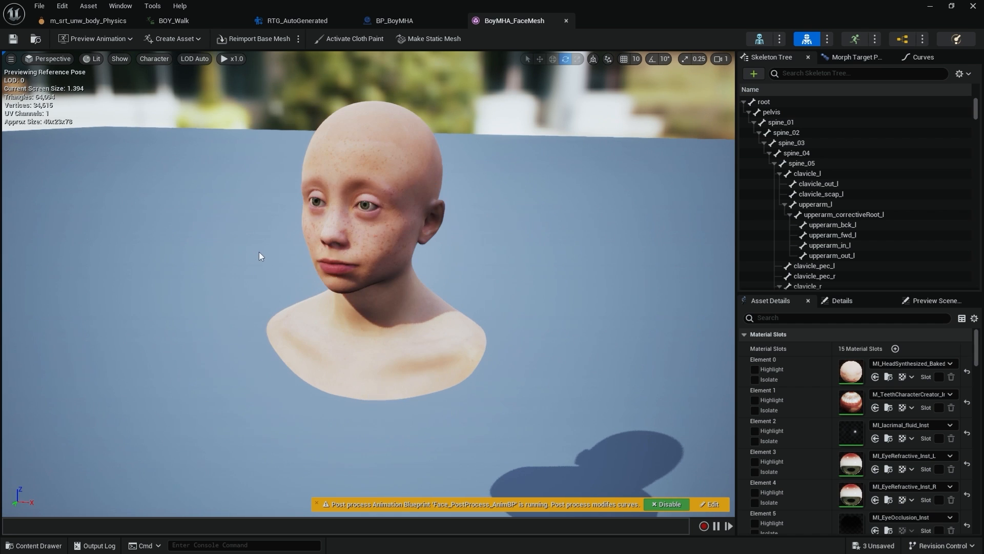
pyautogui.keyDown('alt'); pyautogui.moveTo(402, 259); pyautogui.dragTo(461, 245); pyautogui.keyUp('alt')
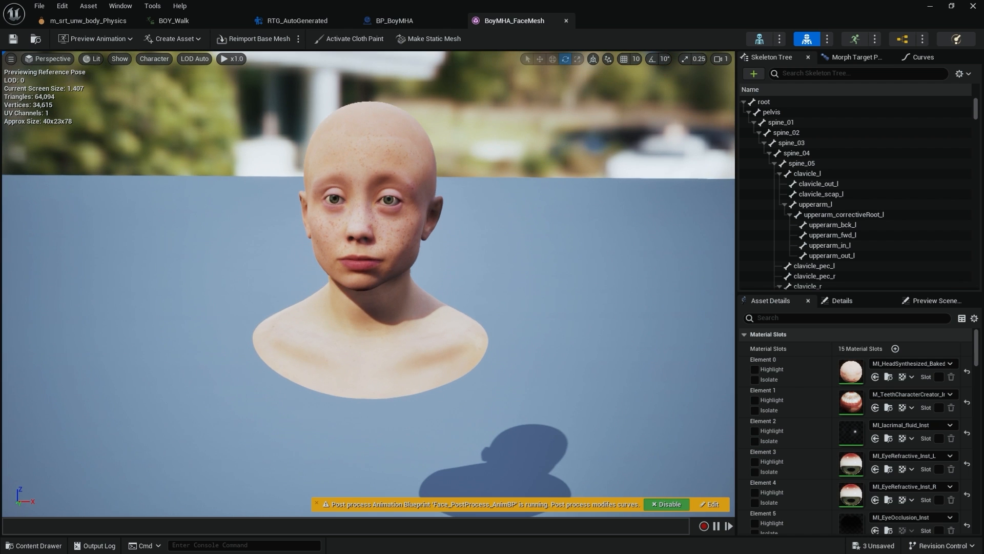
# Make a static mesh from the face mesh and save it as Head in the Characters folder.
pyautogui.click(390, 241)
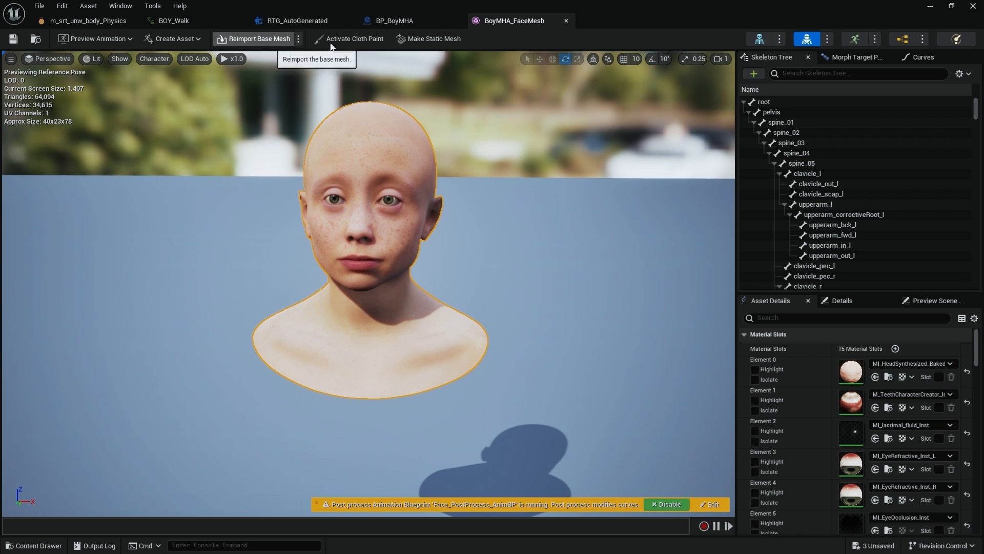
pyautogui.click(428, 38)
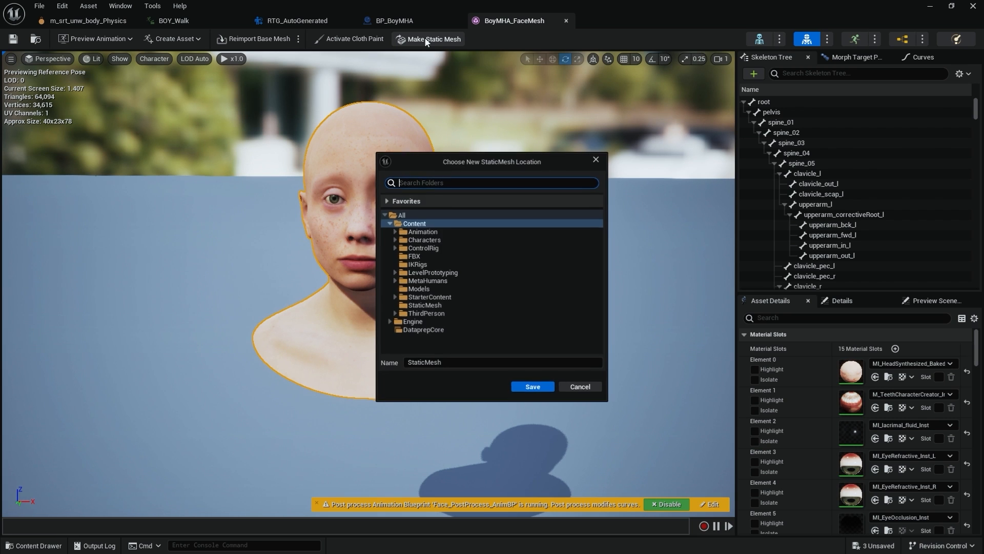
pyautogui.click(433, 240)
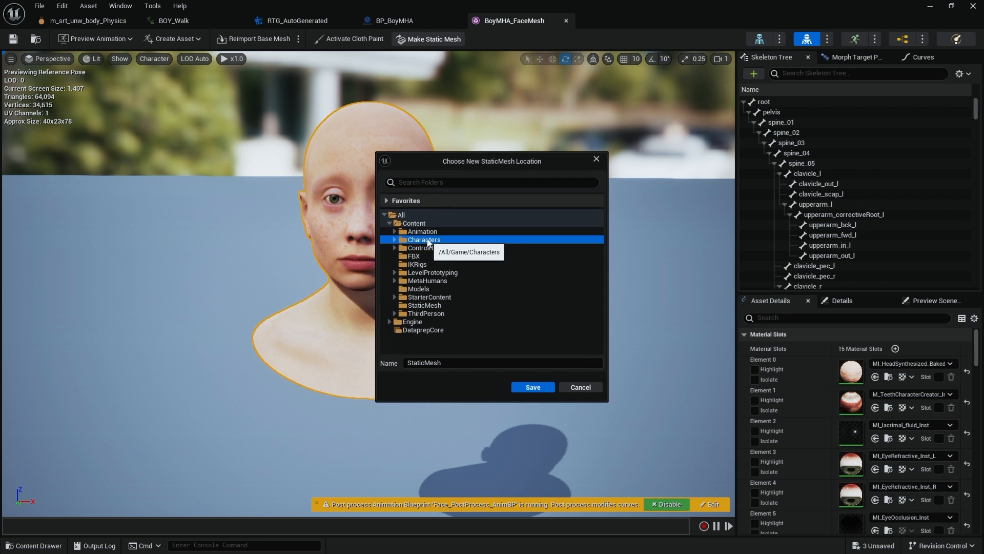
pyautogui.doubleClick(434, 242)
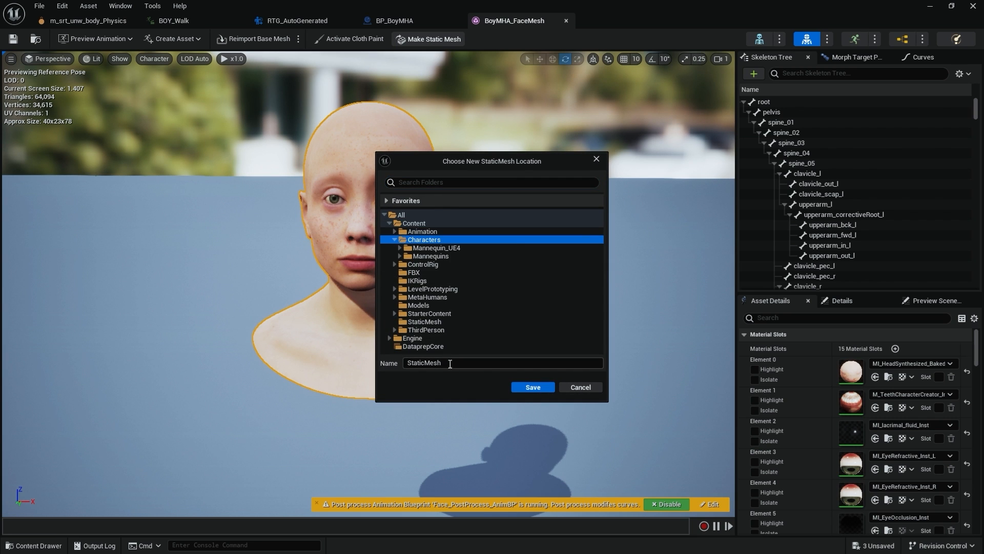
pyautogui.moveTo(448, 363); pyautogui.dragTo(279, 356)
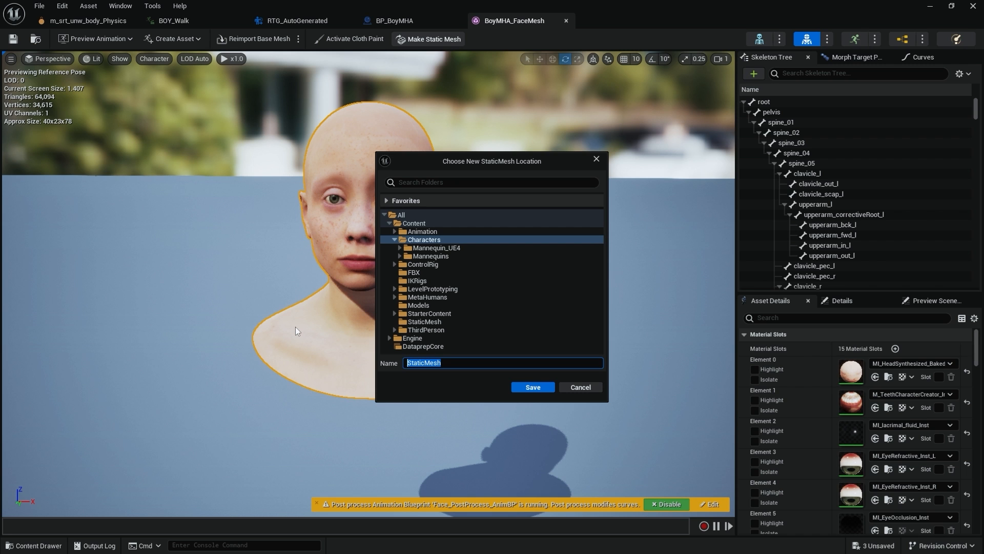
pyautogui.write('Head')
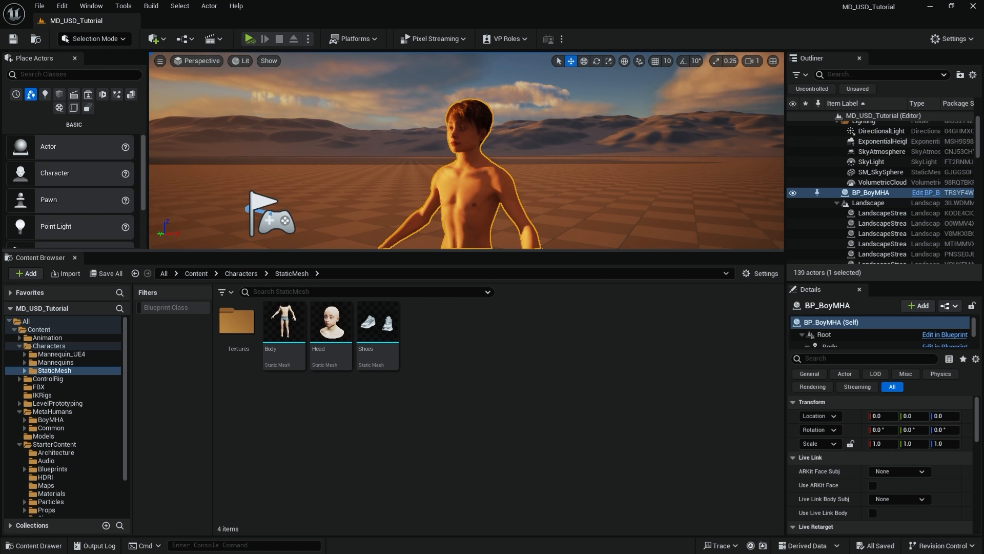
# Delete the BP_BoyMHA actor and place the Body, Head and Shoes static meshes together in the level.
pyautogui.click(880, 192)
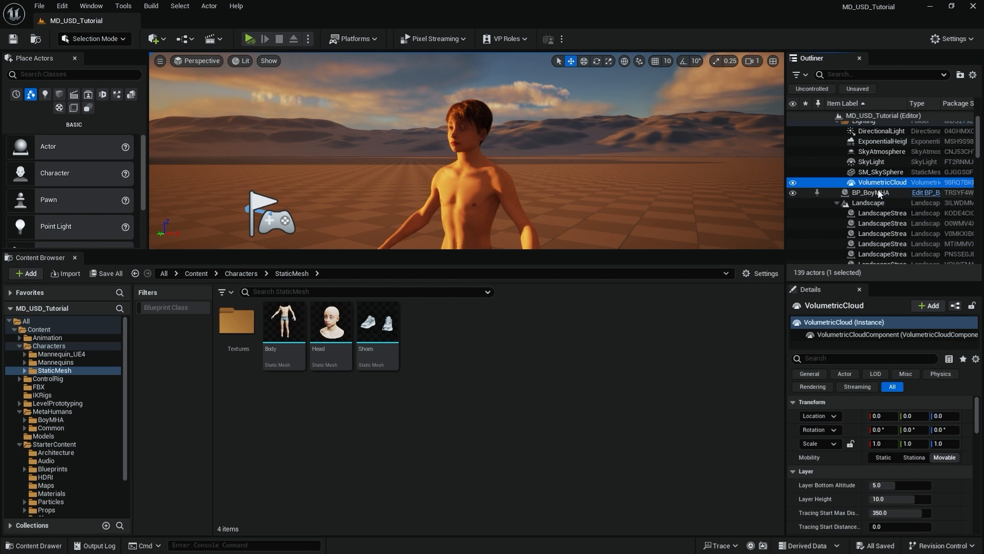
pyautogui.press('Delete')
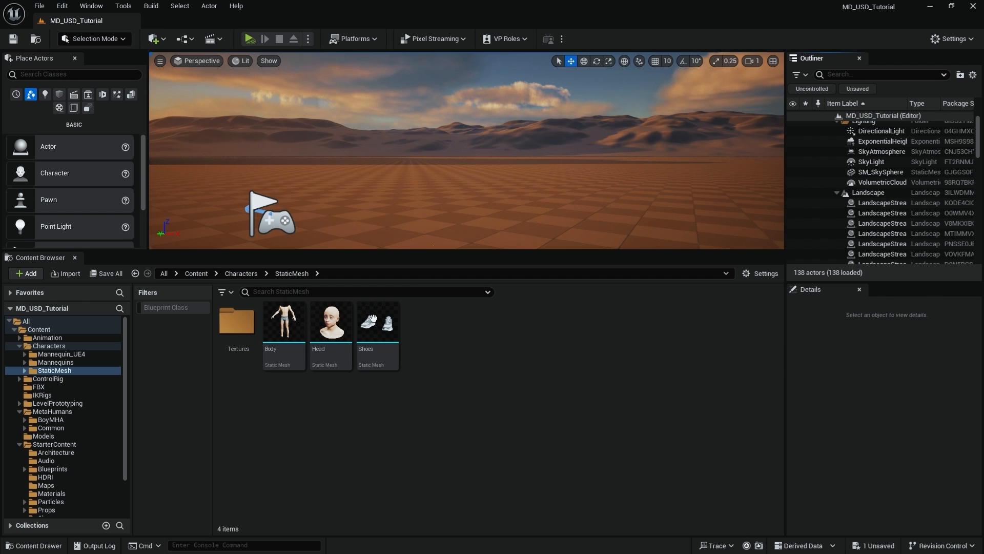
pyautogui.click(295, 316)
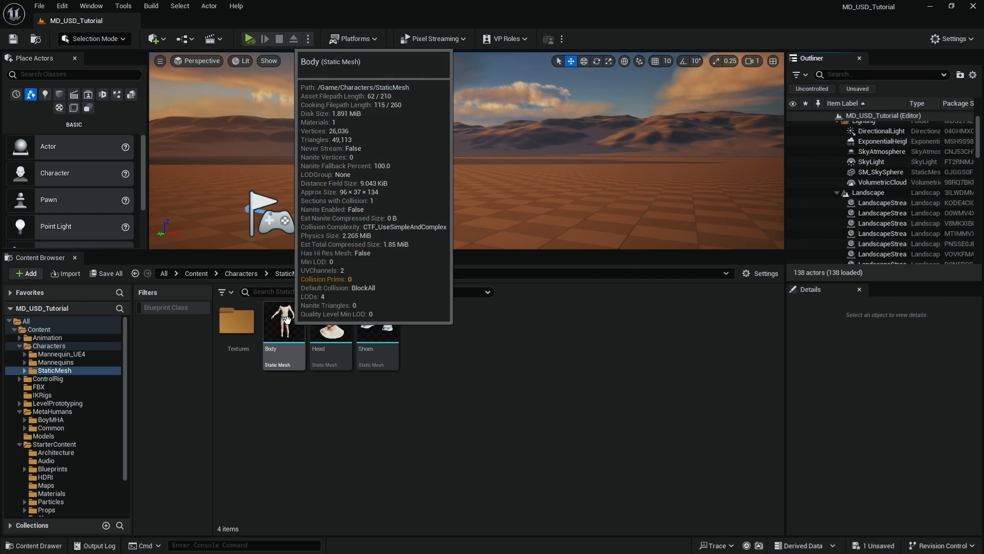
pyautogui.keyDown('shift'); pyautogui.click(377, 328); pyautogui.keyUp('shift')
pyautogui.moveTo(378, 328); pyautogui.dragTo(421, 205)
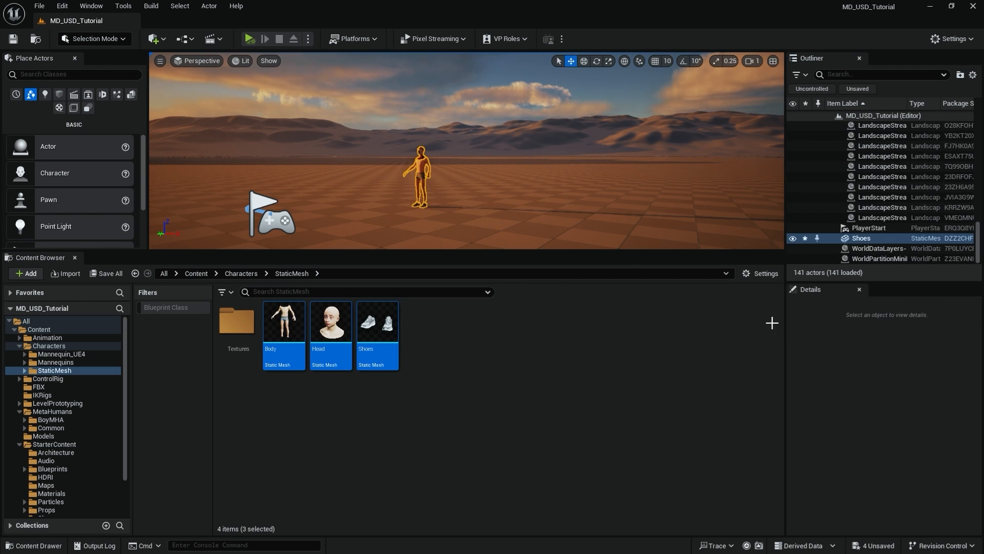
# Reset the Body static mesh's location to 0, 0, 0.
pyautogui.click(859, 198)
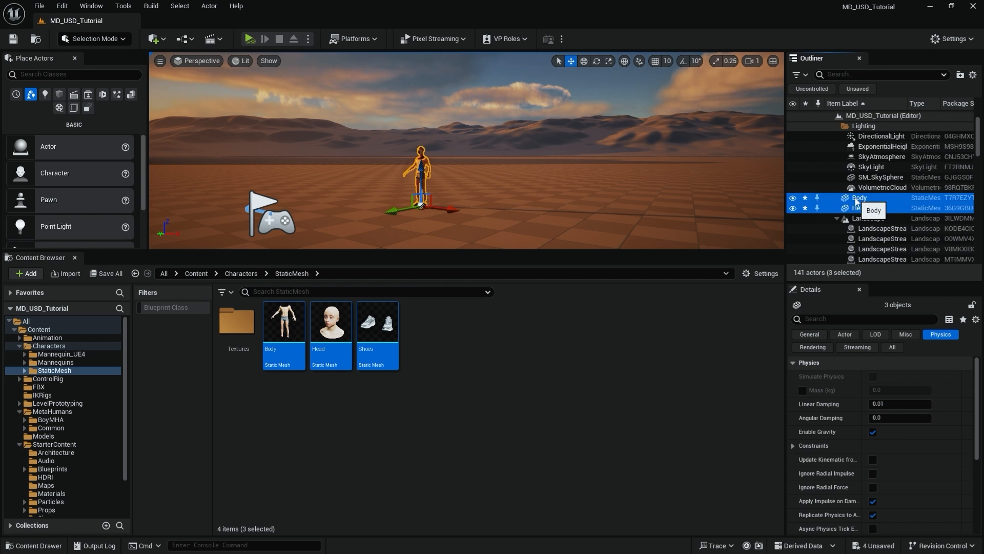
pyautogui.click(887, 334)
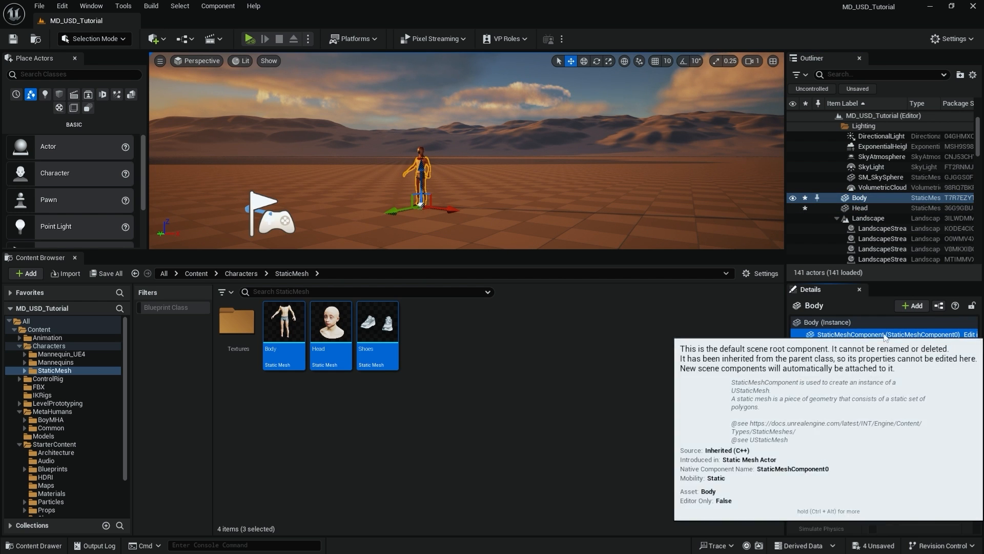
pyautogui.click(968, 418)
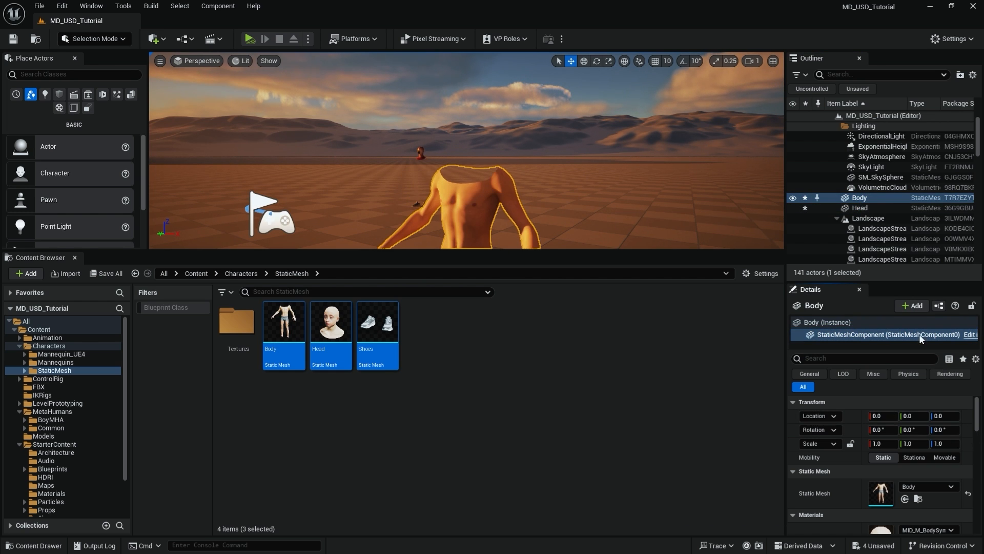
# Reset the Head static mesh's location to 0, 0, 0.
pyautogui.click(860, 207)
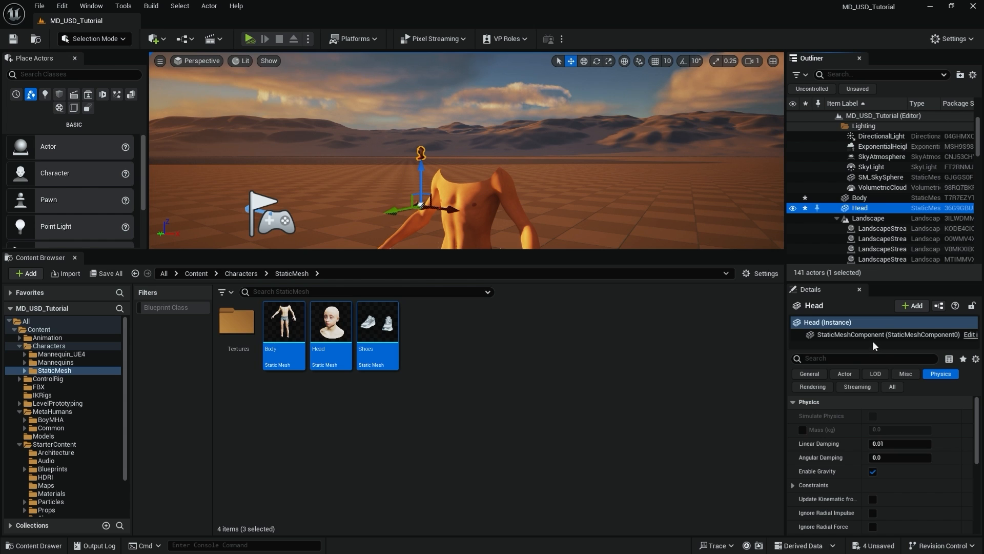
pyautogui.click(887, 335)
pyautogui.click(967, 416)
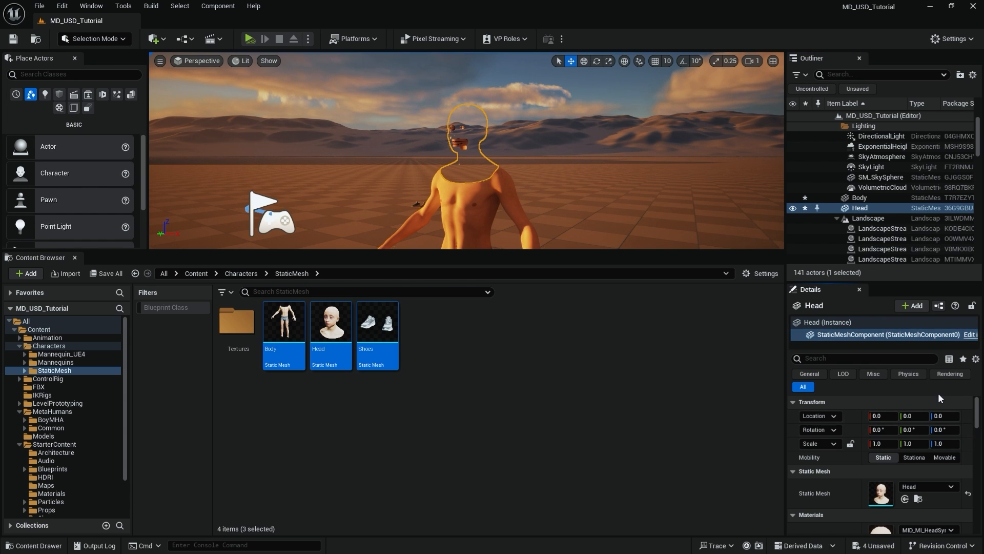
# Reset the Shoes static mesh's location to the level origin.
pyautogui.click(418, 205)
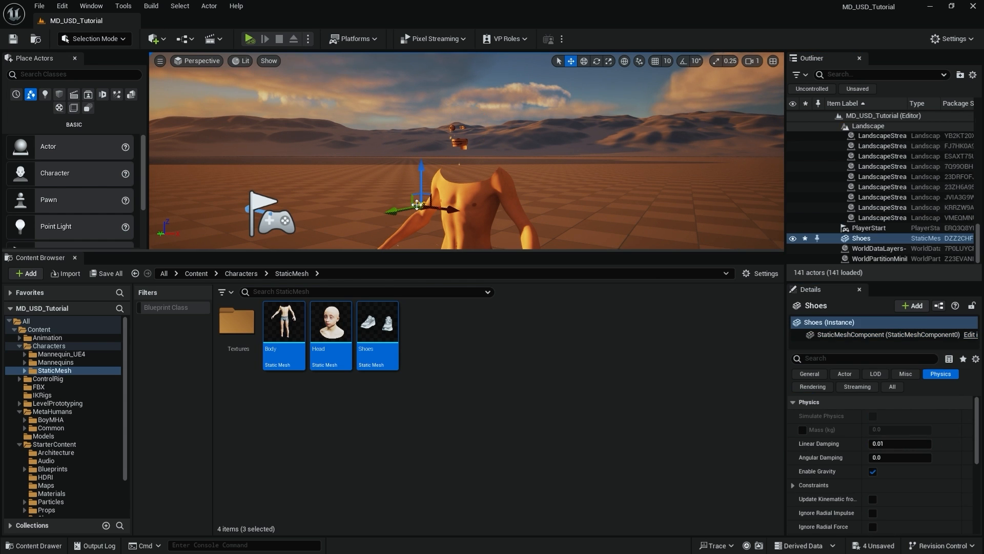
pyautogui.click(887, 334)
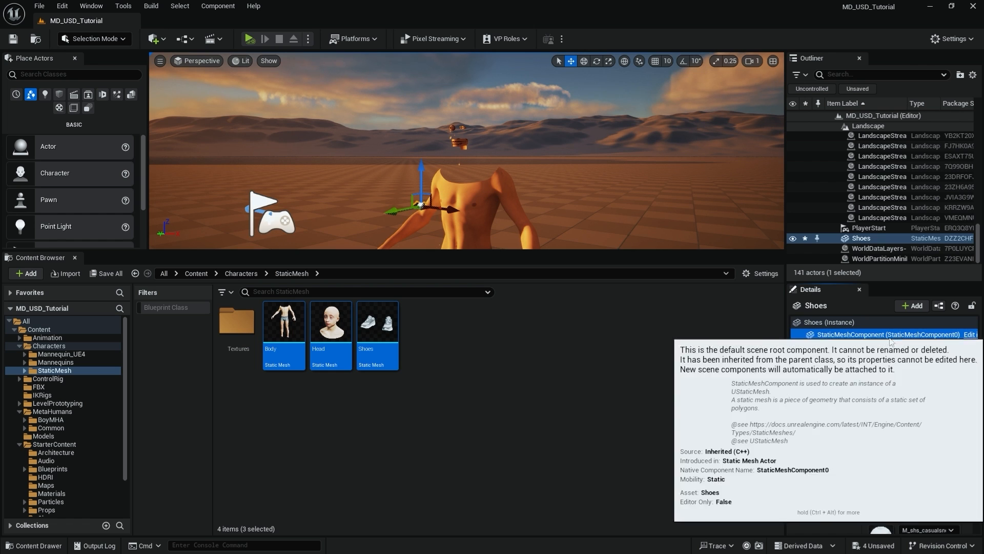
pyautogui.click(968, 416)
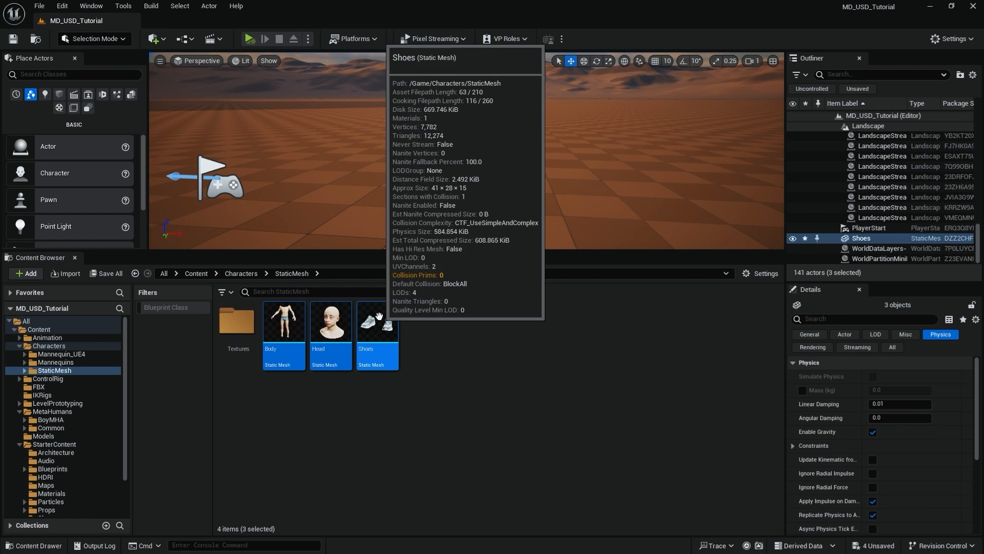
# Start exporting the Body, Head and Shoes static meshes and create a destination folder named FBX inside the MD_USD_Tutorial project folder.
pyautogui.rightClick(379, 316)
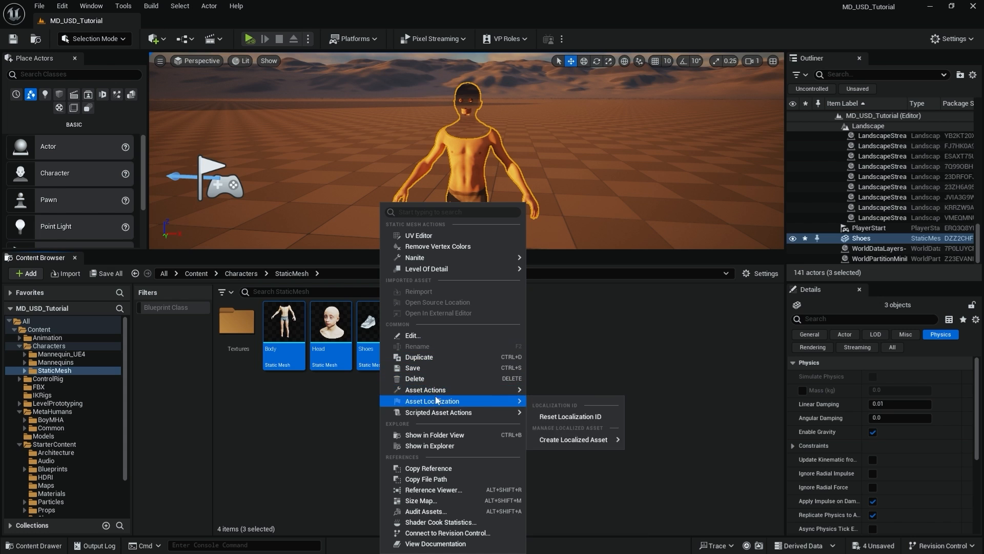
pyautogui.moveTo(441, 395)
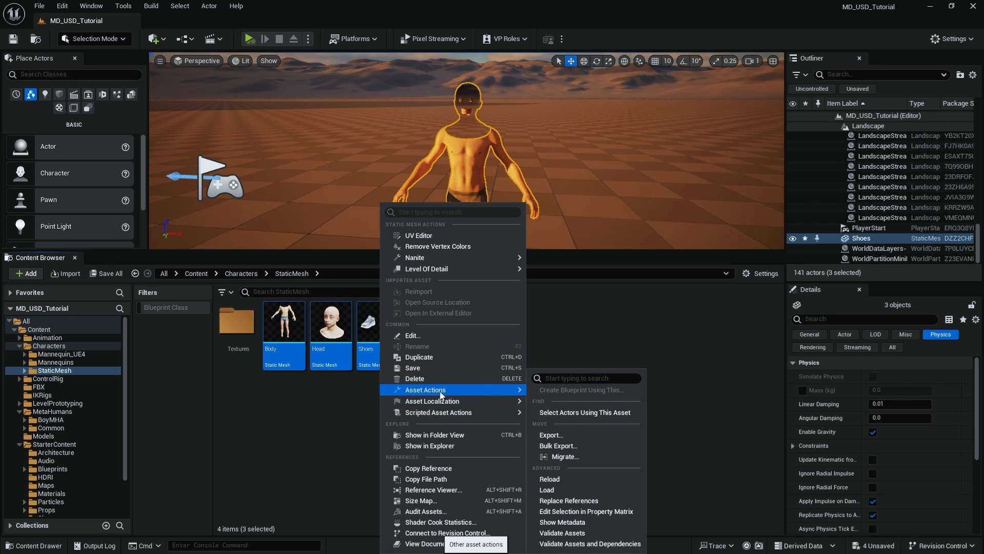
pyautogui.click(560, 432)
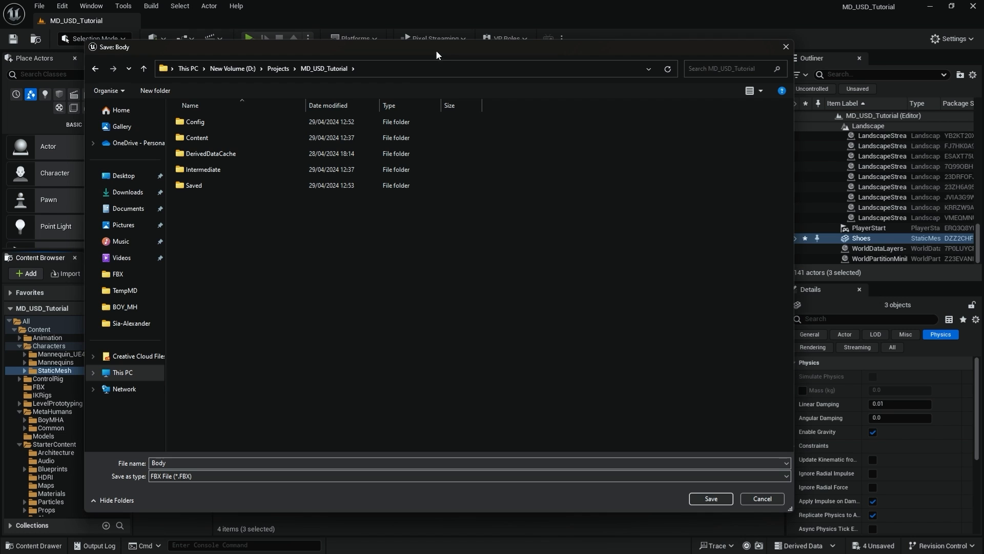
pyautogui.rightClick(264, 251)
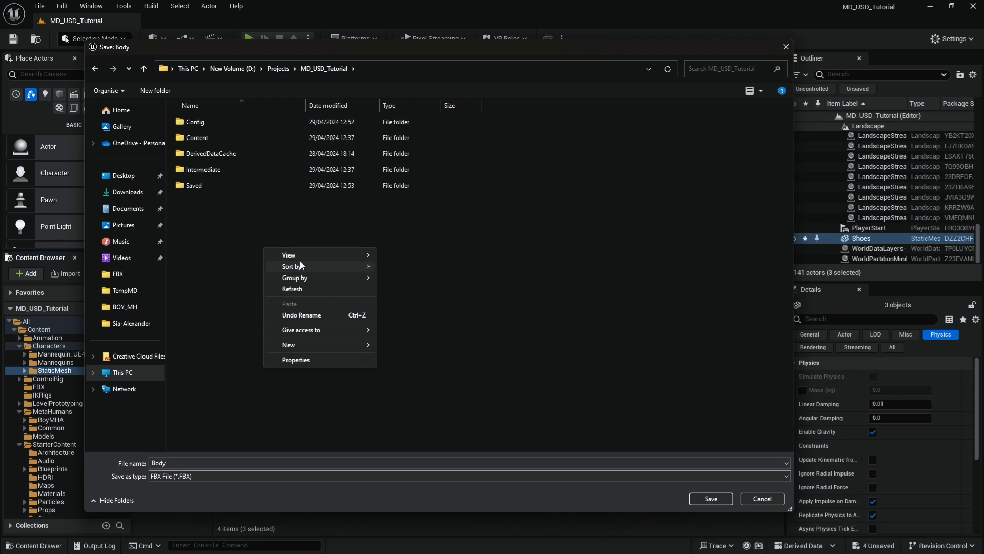
pyautogui.moveTo(298, 346)
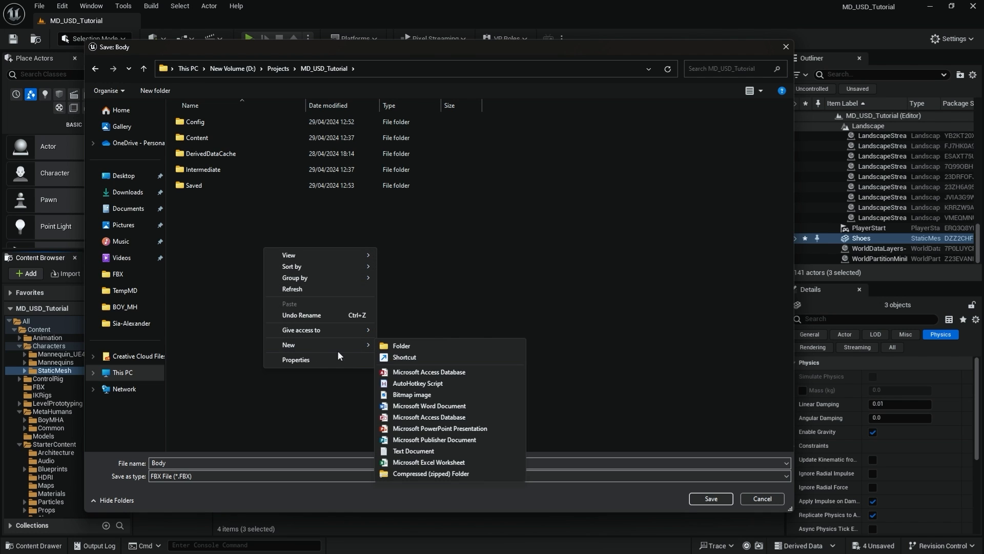
pyautogui.click(399, 348)
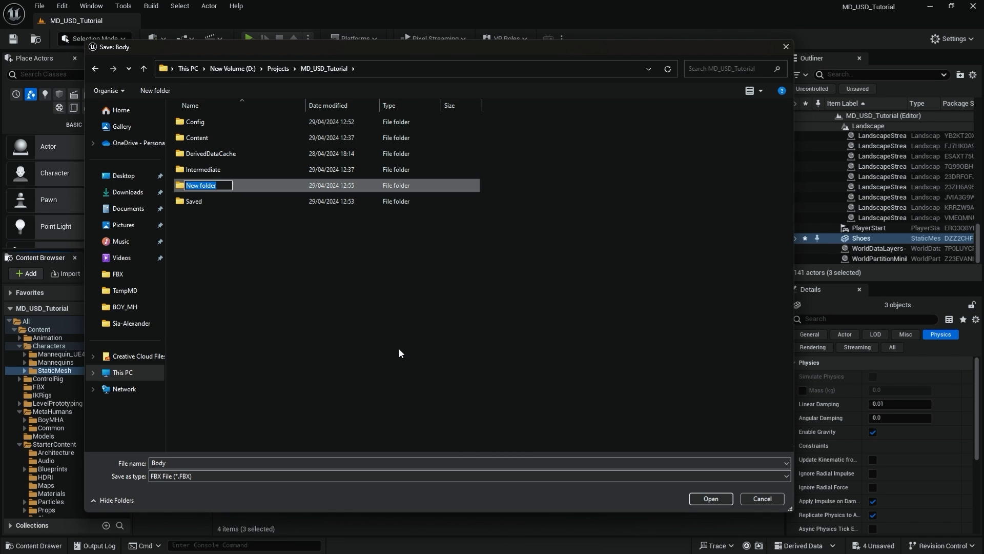
pyautogui.write('FBX')
pyautogui.press('Return')
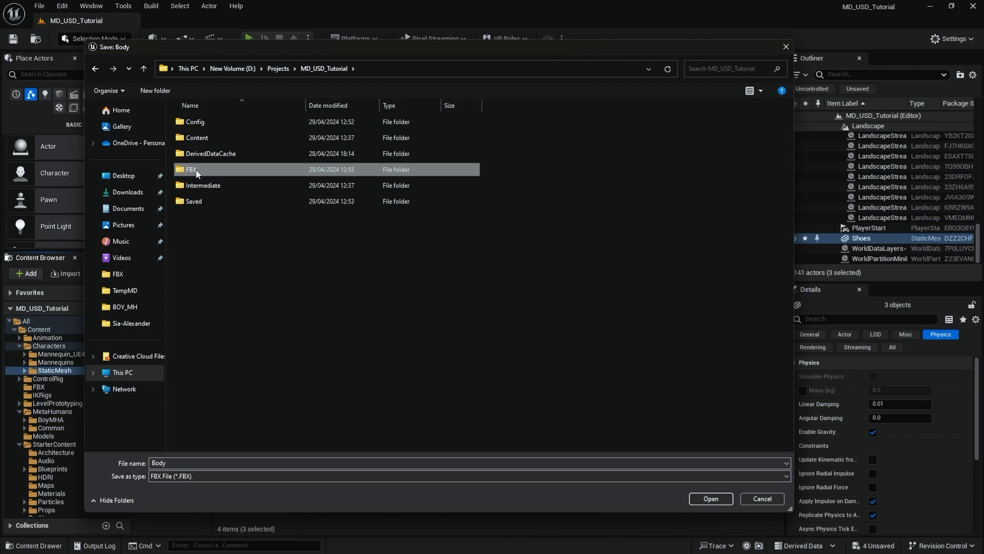
pyautogui.doubleClick(195, 169)
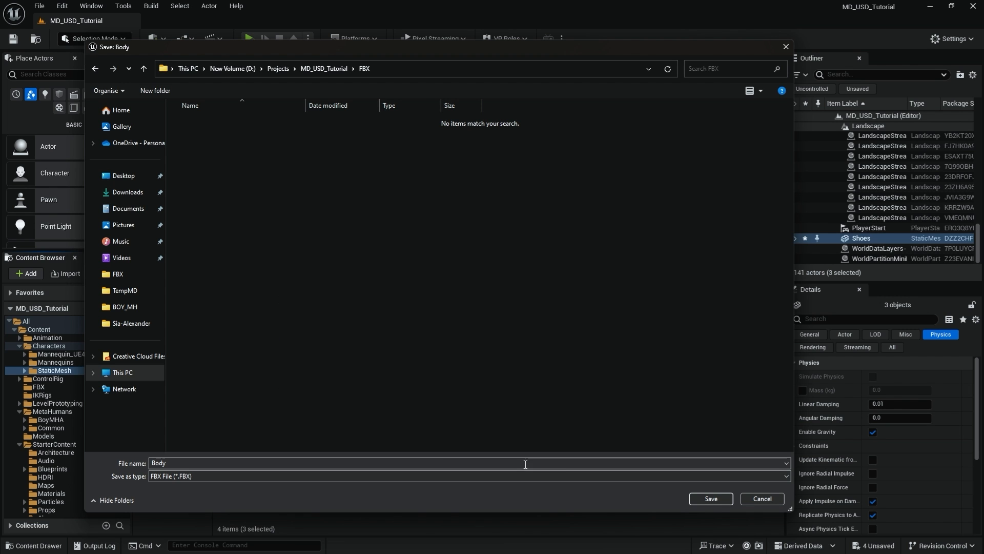
# Export the three meshes as Body.FBX, Head.FBX and Shoes.FBX into the FBX folder, keeping the FBX 2013 export options.
pyautogui.click(714, 500)
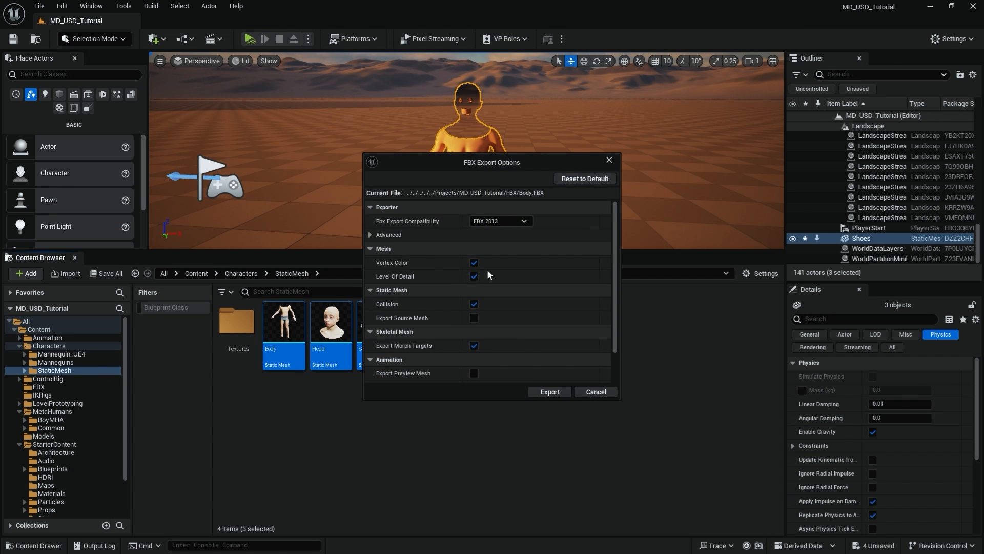
pyautogui.click(551, 392)
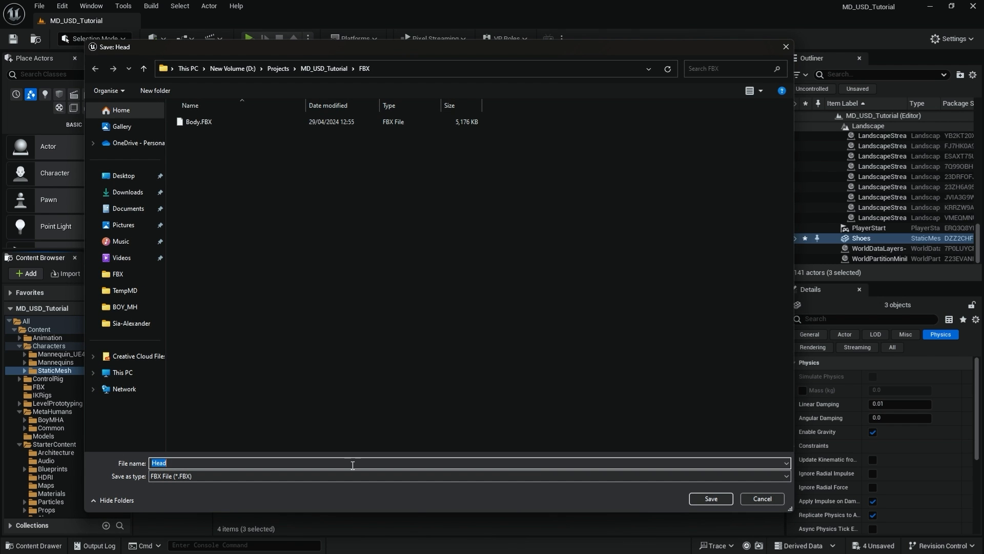
pyautogui.click(712, 498)
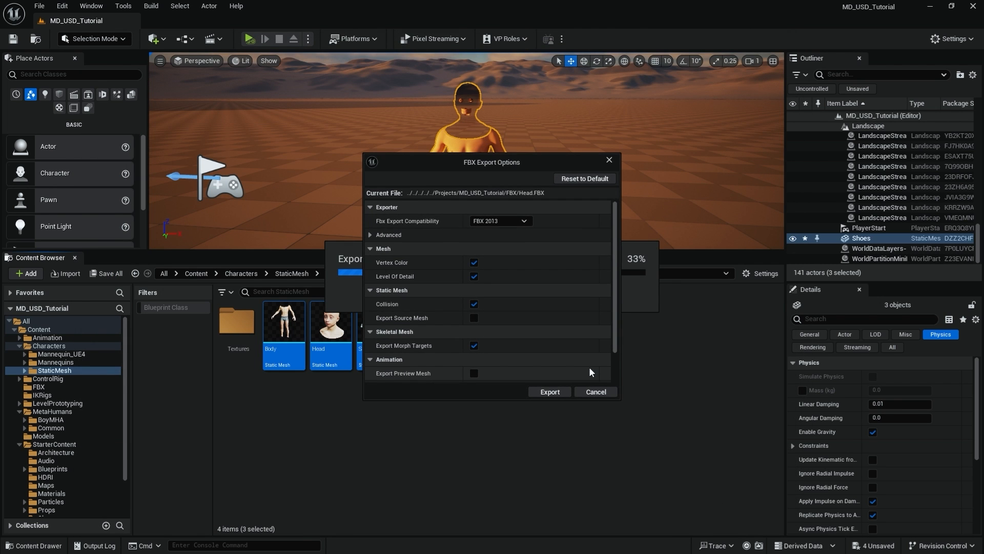
pyautogui.click(559, 392)
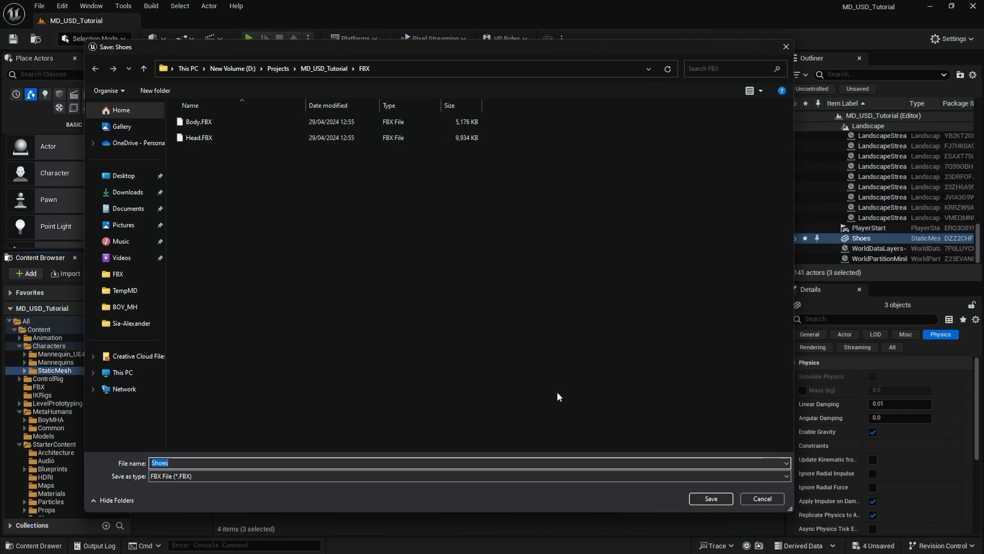
pyautogui.click(702, 497)
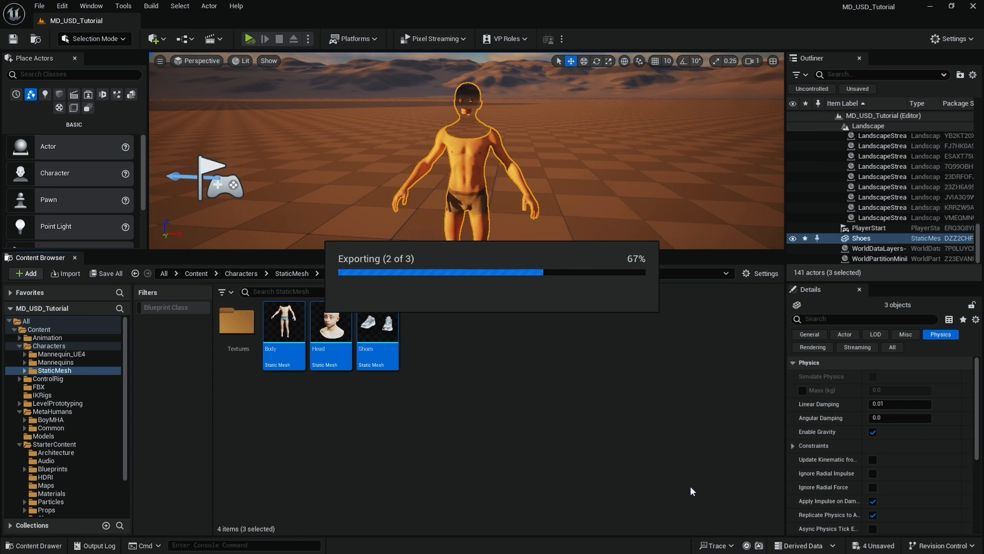
pyautogui.click(550, 393)
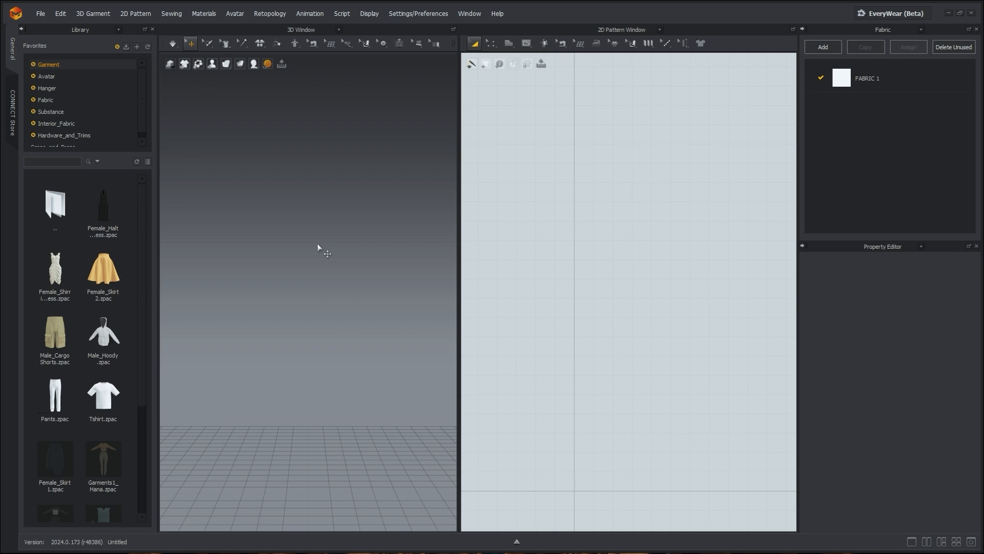
# Switch to Marvelous Designer and import Body.FBX from the project's FBX folder as an avatar at cm (DAZ Studio) scale, 100%.
pyautogui.scroll(-4, 303, 334)
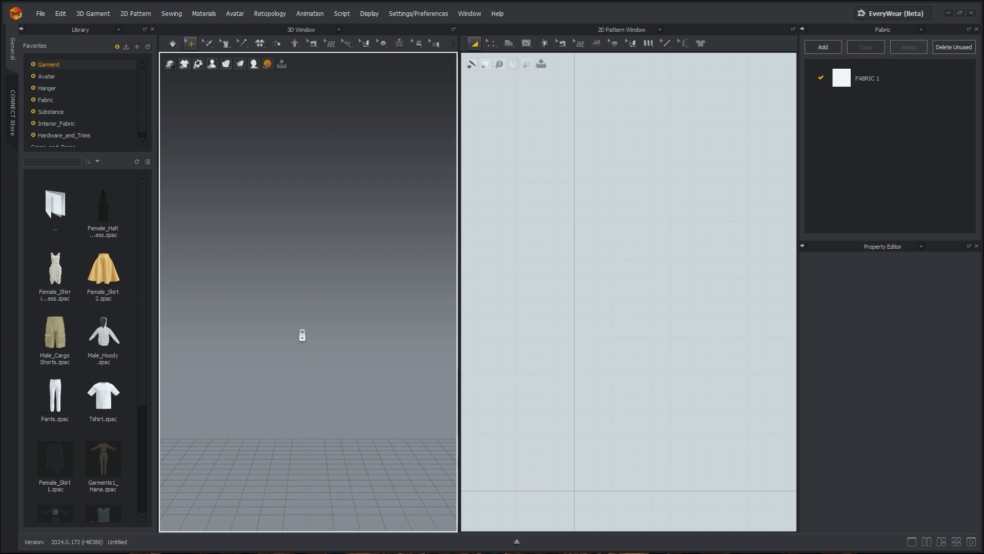
pyautogui.moveTo(312, 368); pyautogui.dragTo(291, 365, button='right')
pyautogui.click(39, 15)
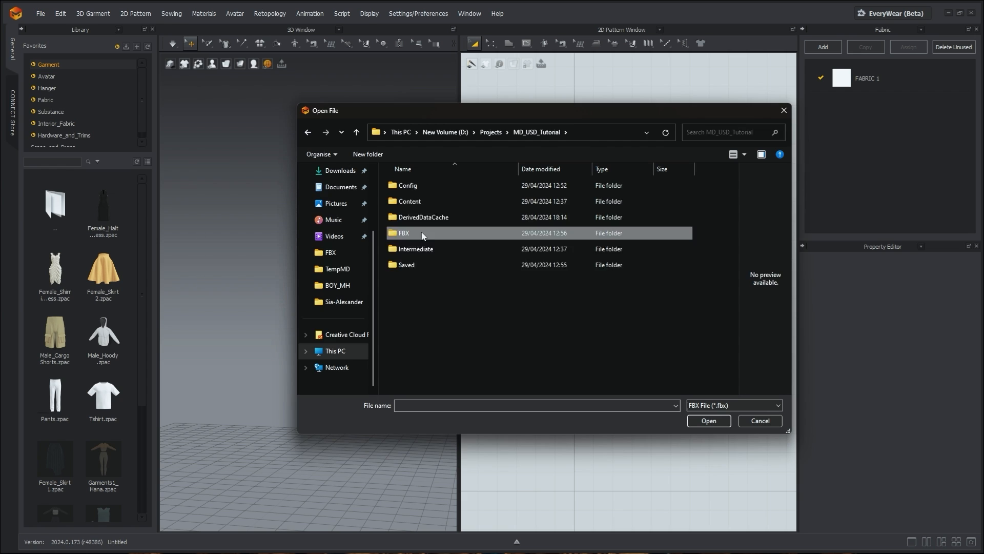
pyautogui.doubleClick(422, 235)
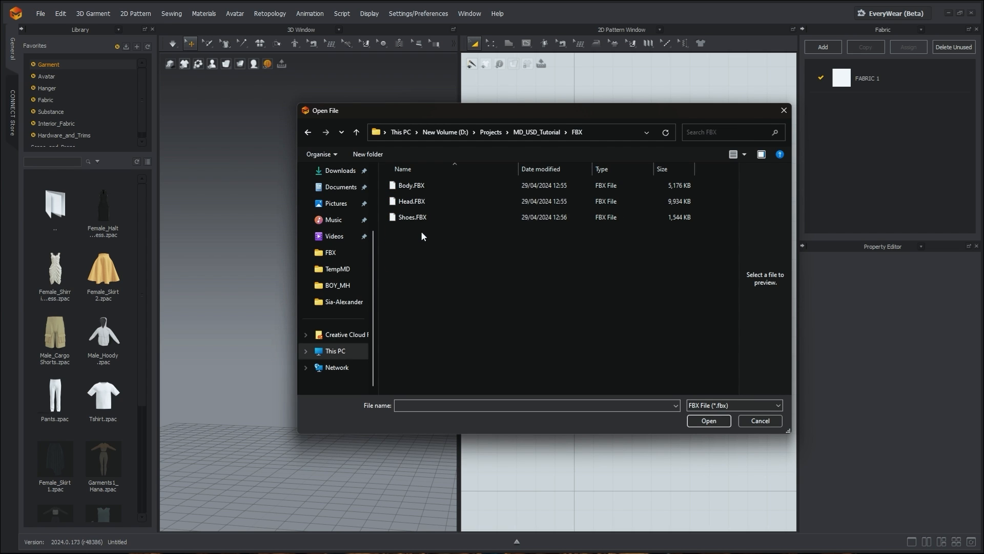
pyautogui.click(423, 187)
pyautogui.click(423, 199)
pyautogui.doubleClick(423, 187)
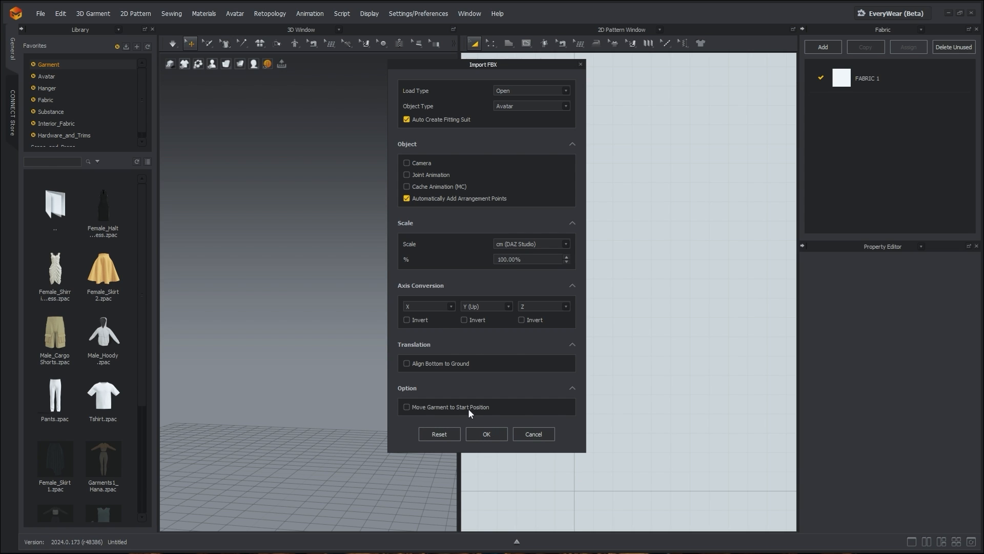
pyautogui.click(487, 434)
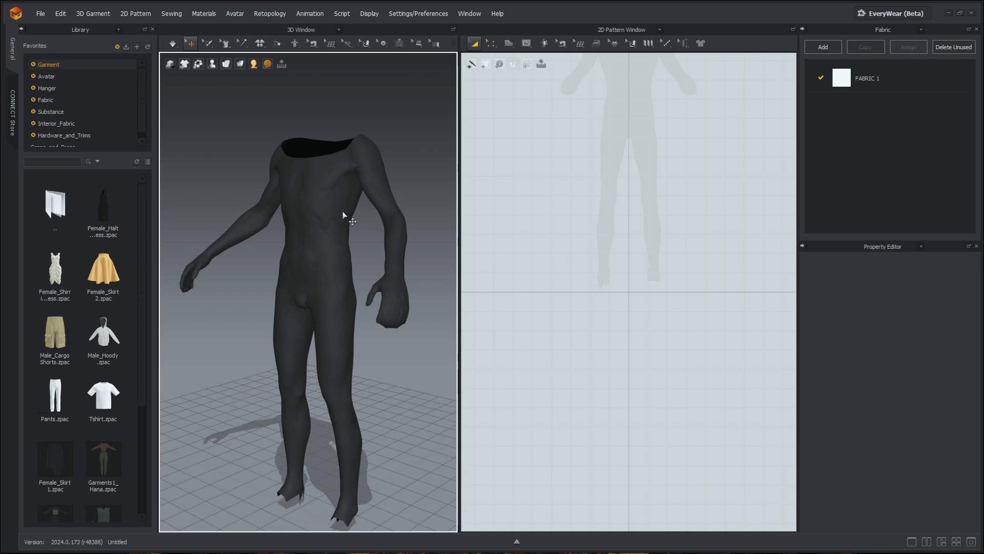
# Add Head.FBX to the scene as an avatar with load type Add and cm (DAZ Studio) scale.
pyautogui.click(42, 15)
pyautogui.moveTo(53, 125)
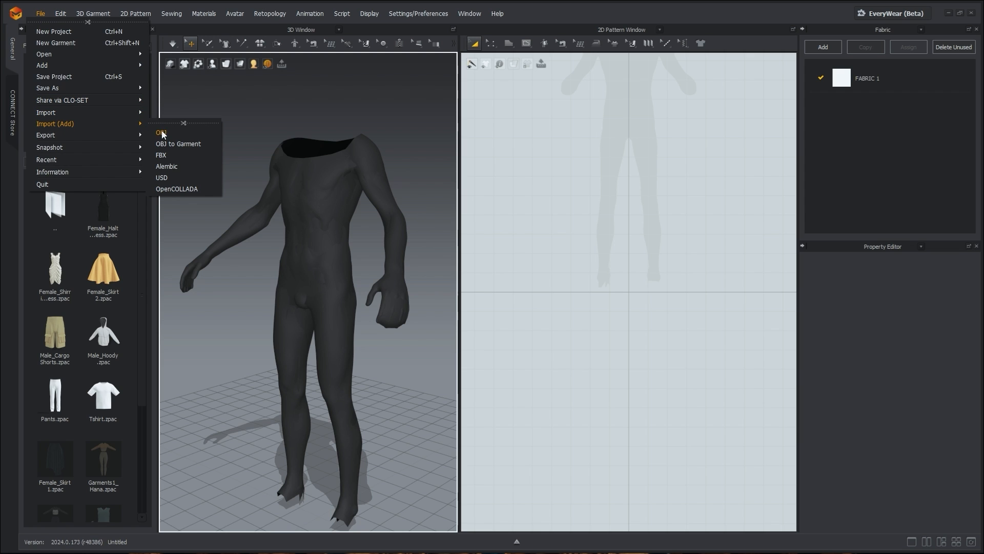
pyautogui.click(176, 153)
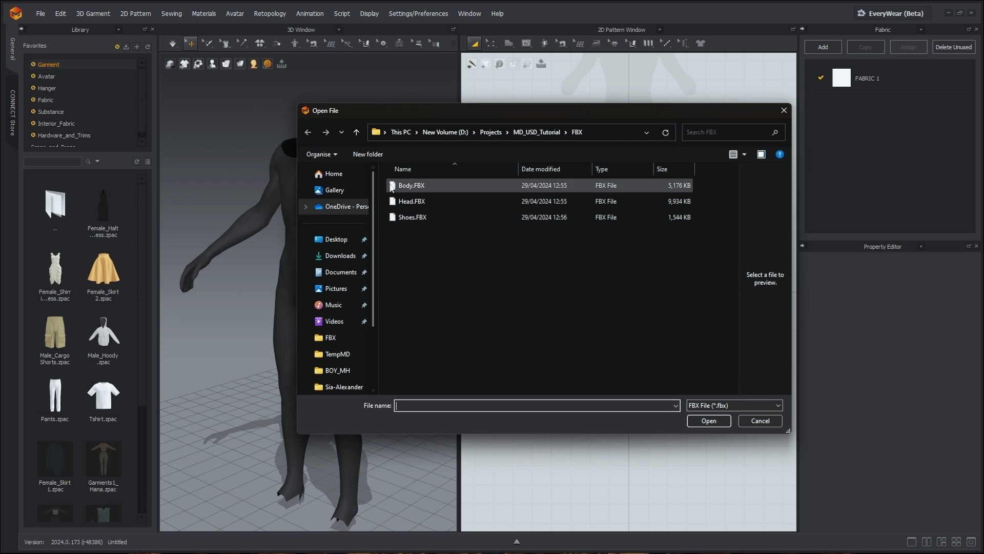
pyautogui.doubleClick(412, 202)
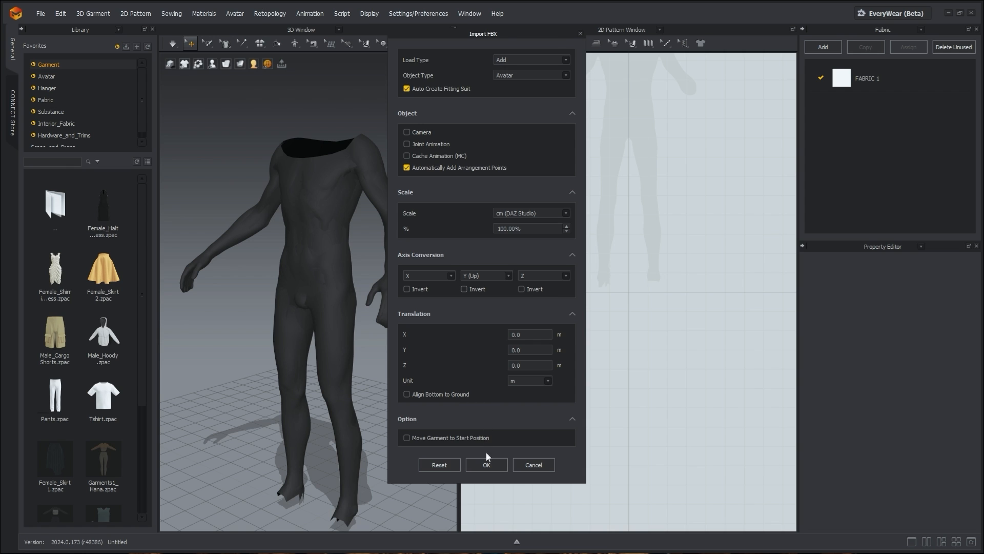
pyautogui.click(487, 464)
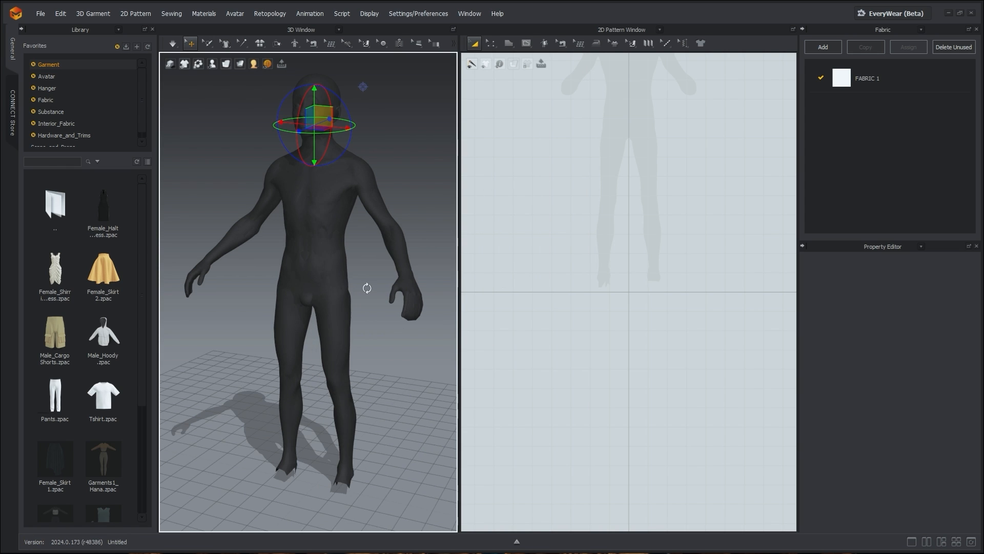
pyautogui.moveTo(367, 288); pyautogui.dragTo(235, 195, button='right')
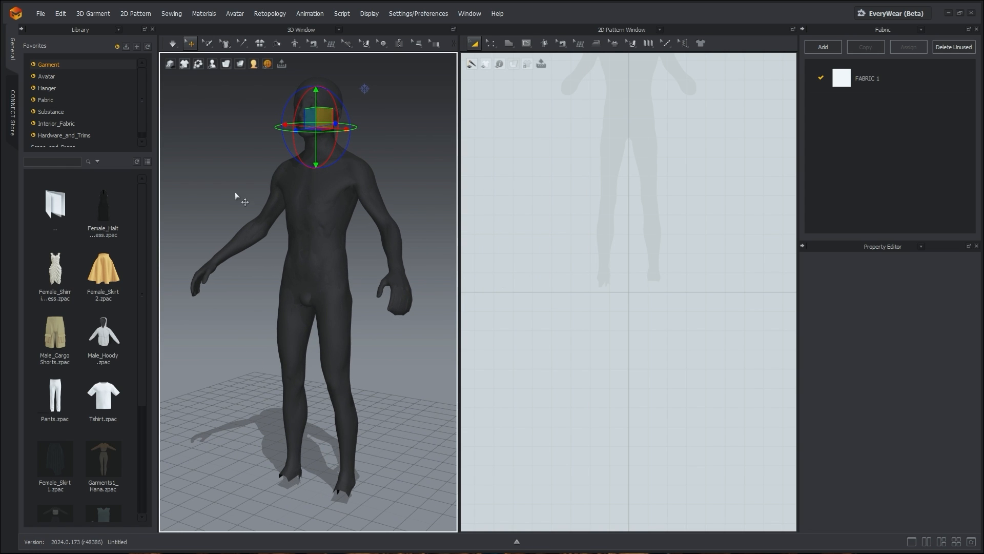
# Add Shoes.FBX to the scene as an avatar with load type Add, dismissing the arrangement points notice.
pyautogui.click(41, 14)
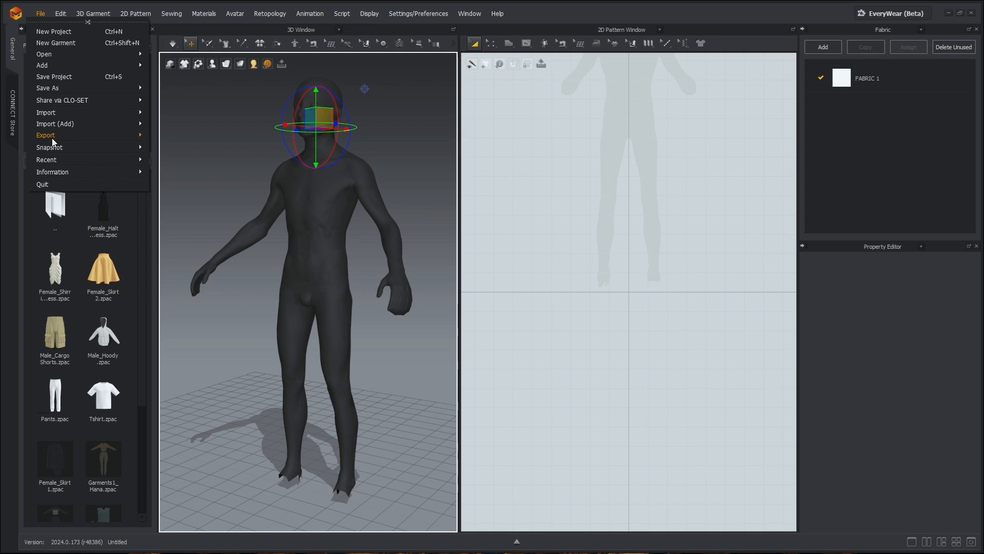
pyautogui.moveTo(56, 121)
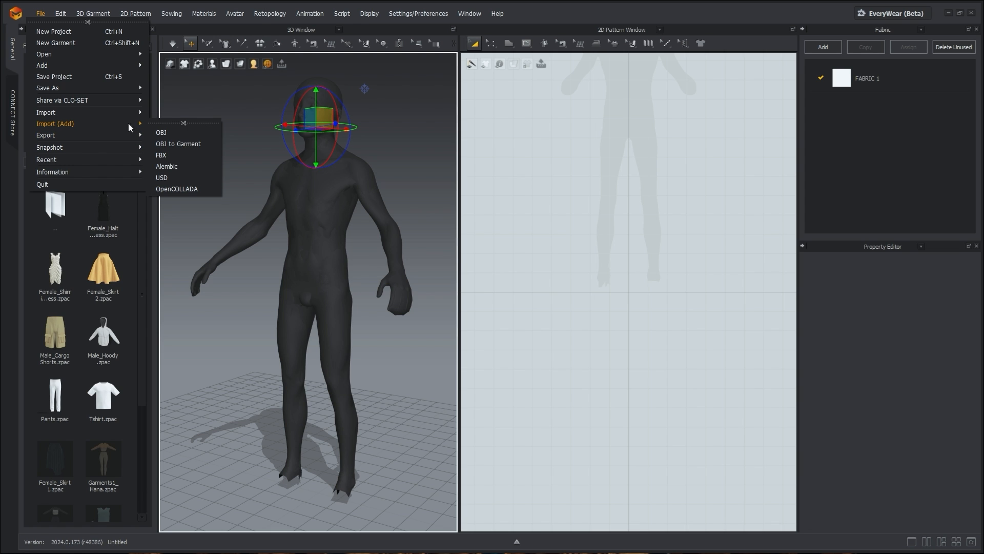
pyautogui.click(171, 156)
pyautogui.click(413, 217)
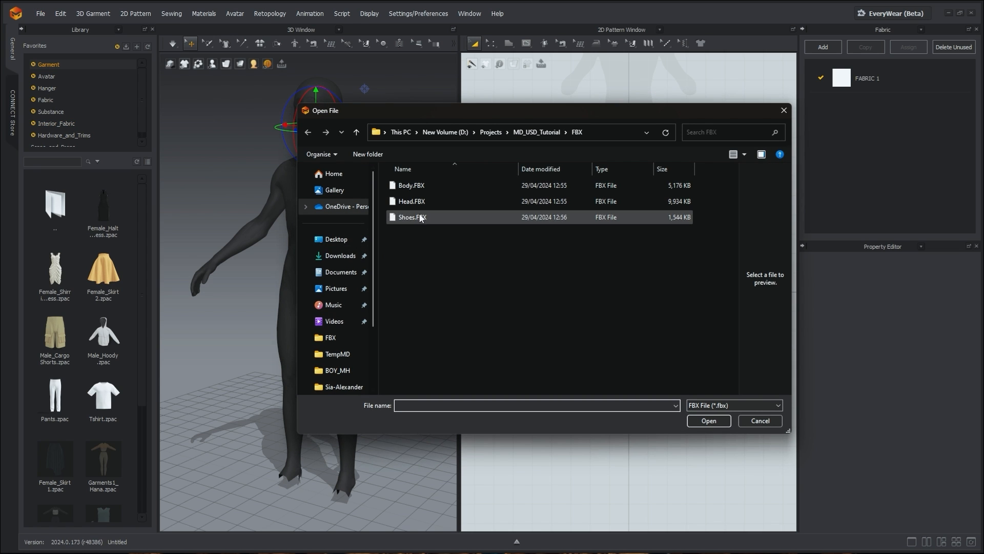
pyautogui.click(710, 422)
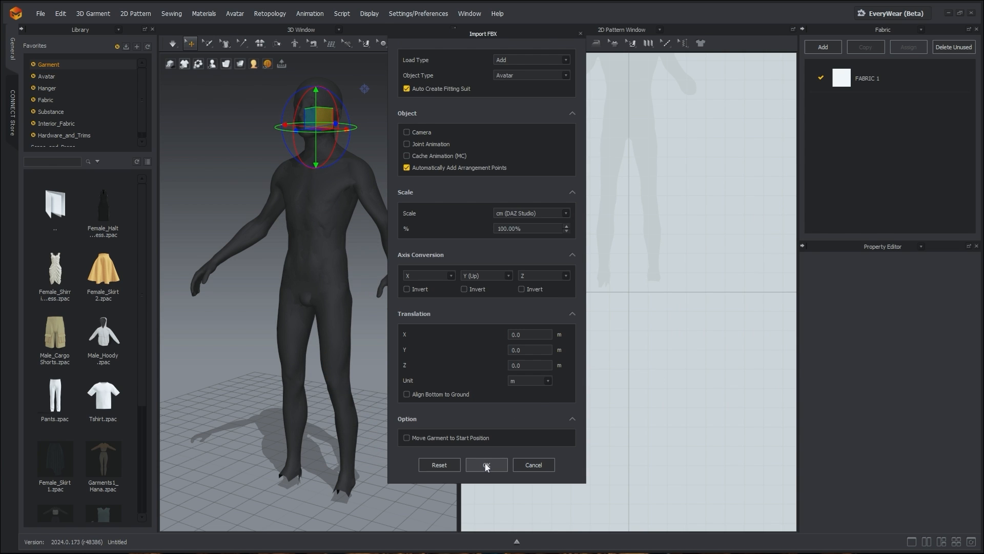
pyautogui.click(486, 465)
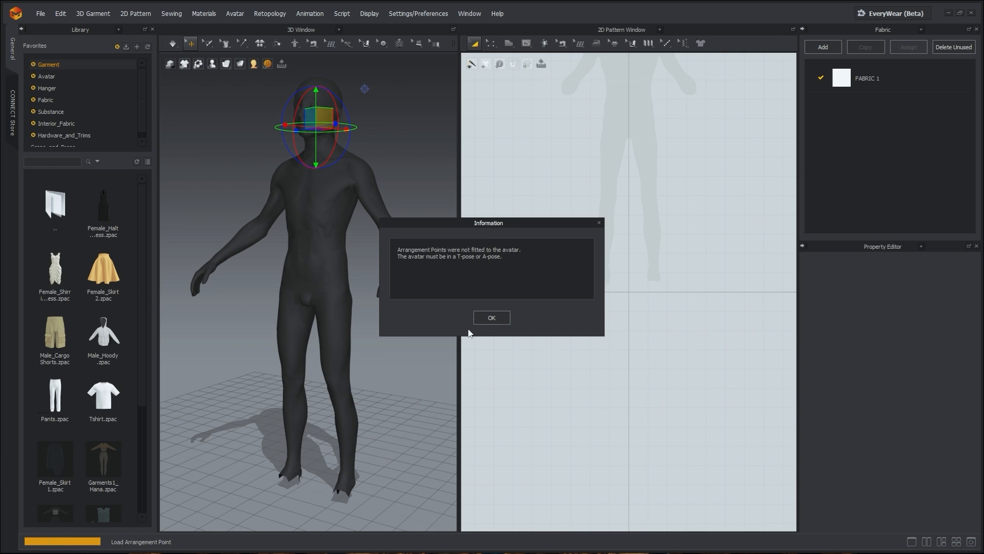
pyautogui.click(496, 319)
pyautogui.click(493, 317)
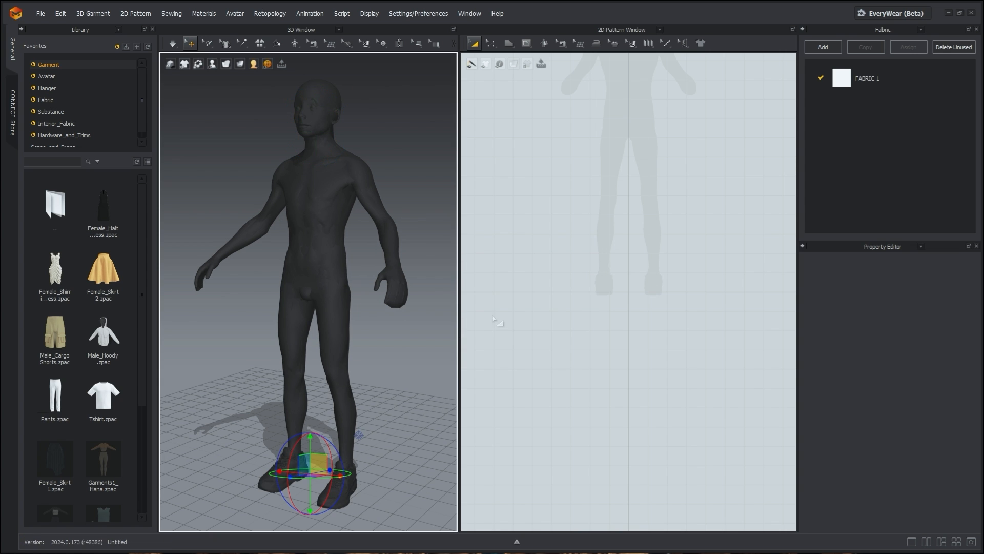
# Load the Tshirt.zpac garment from the library into the scene with the boy avatar.
pyautogui.click(404, 364)
pyautogui.moveTo(404, 364); pyautogui.dragTo(358, 370, button='right')
pyautogui.scroll(-1, 350, 368)
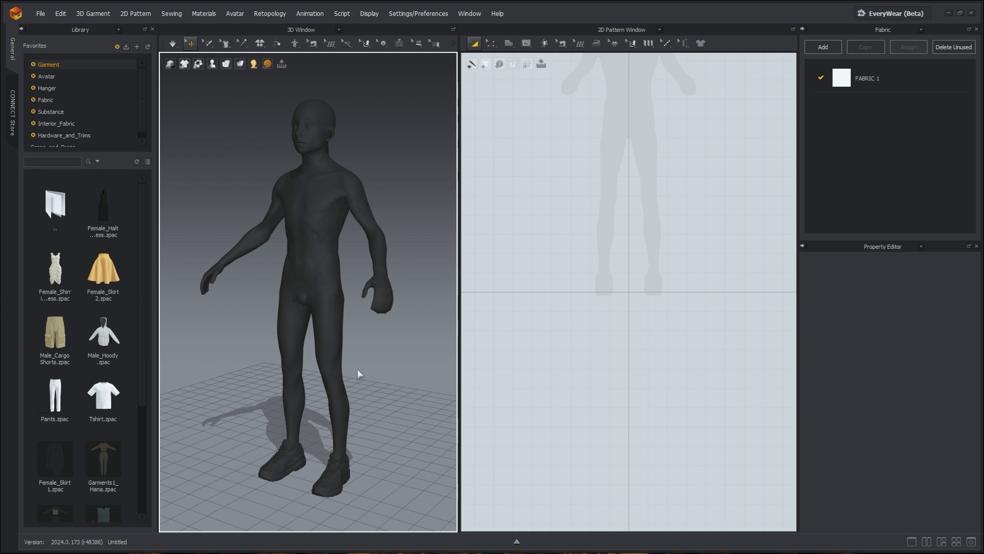
pyautogui.rightClick(615, 272)
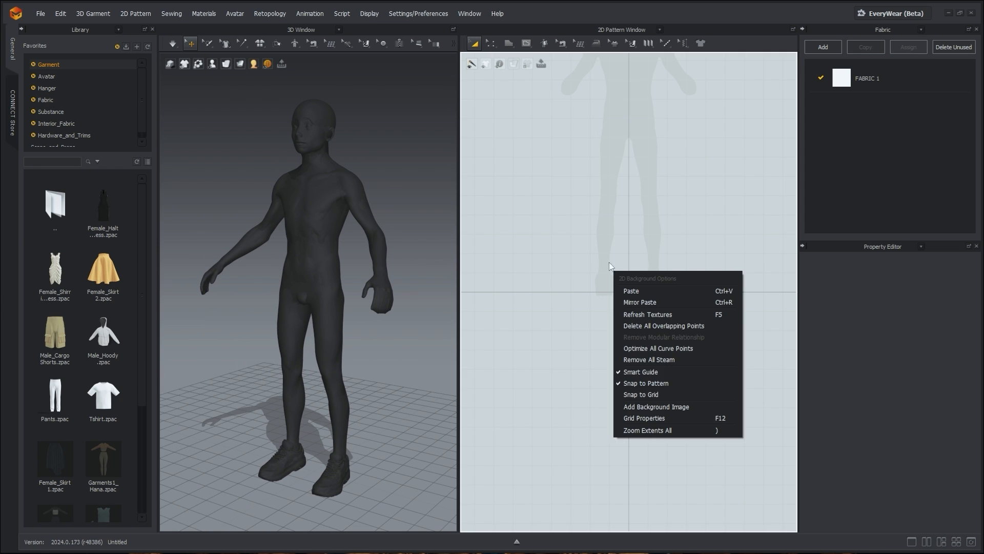
pyautogui.click(578, 246)
pyautogui.moveTo(583, 236); pyautogui.dragTo(580, 354, button='middle')
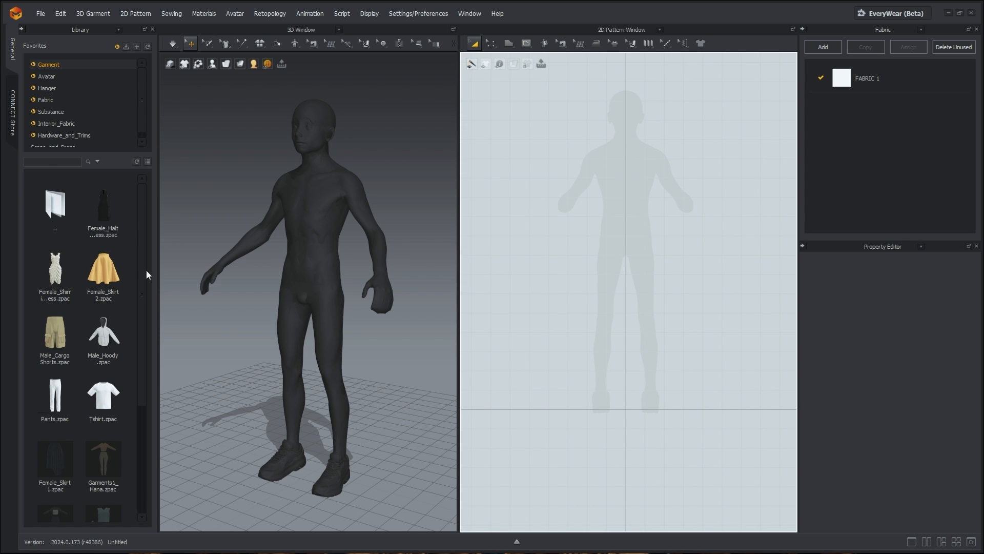
pyautogui.moveTo(104, 398)
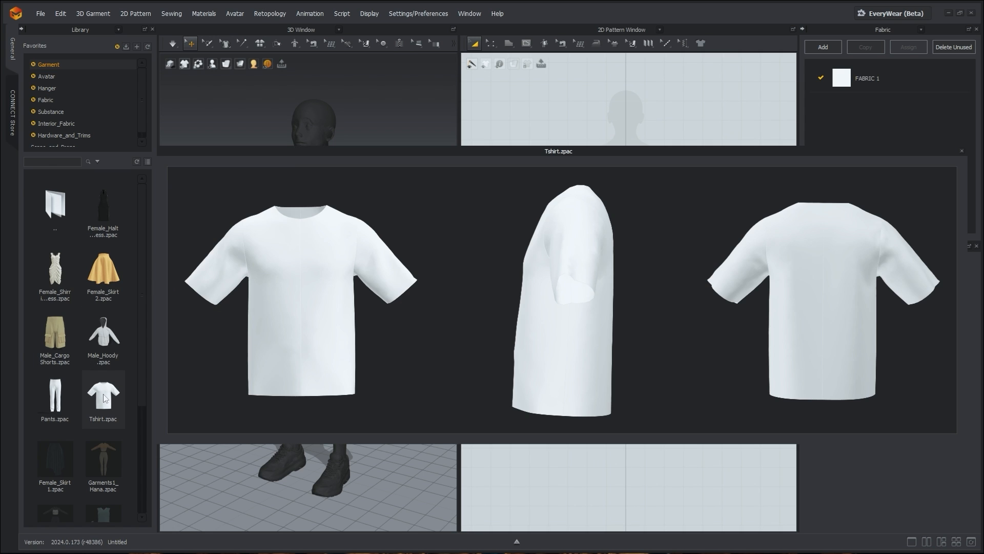
pyautogui.moveTo(104, 395); pyautogui.dragTo(170, 377)
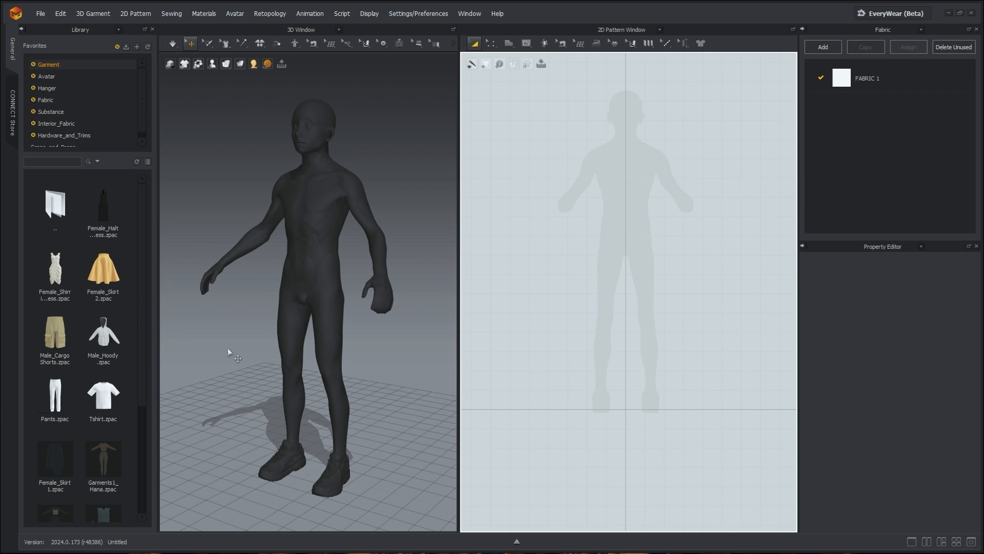
pyautogui.moveTo(113, 399); pyautogui.dragTo(255, 285)
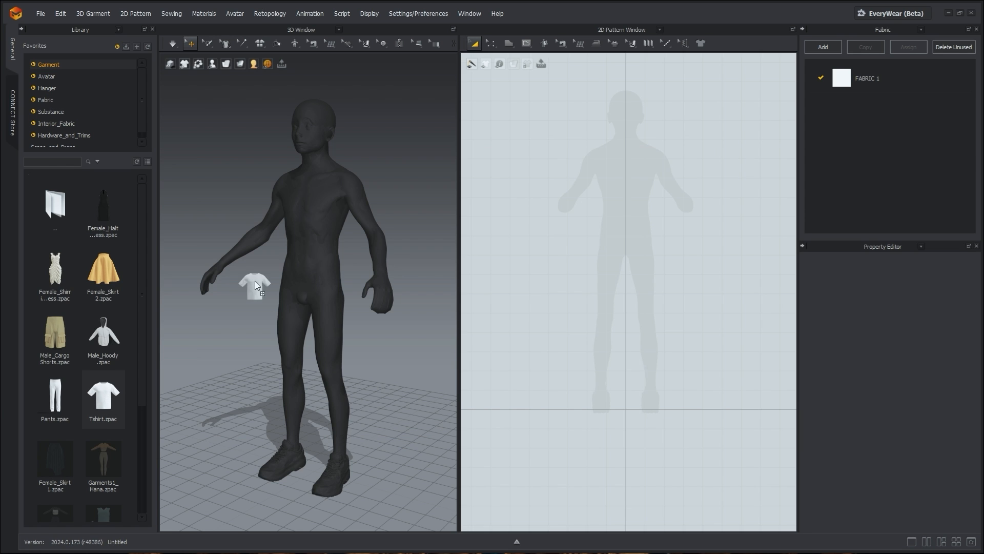
pyautogui.moveTo(314, 226); pyautogui.dragTo(308, 264)
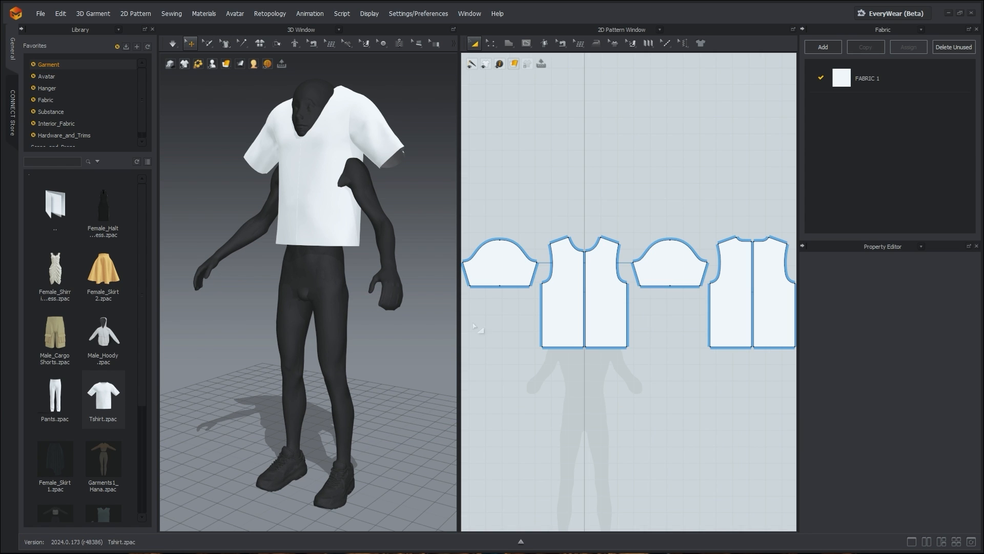
# Select the whole T-shirt and move it down and slightly forward so it sits around the avatar's torso.
pyautogui.scroll(-3, 687, 363)
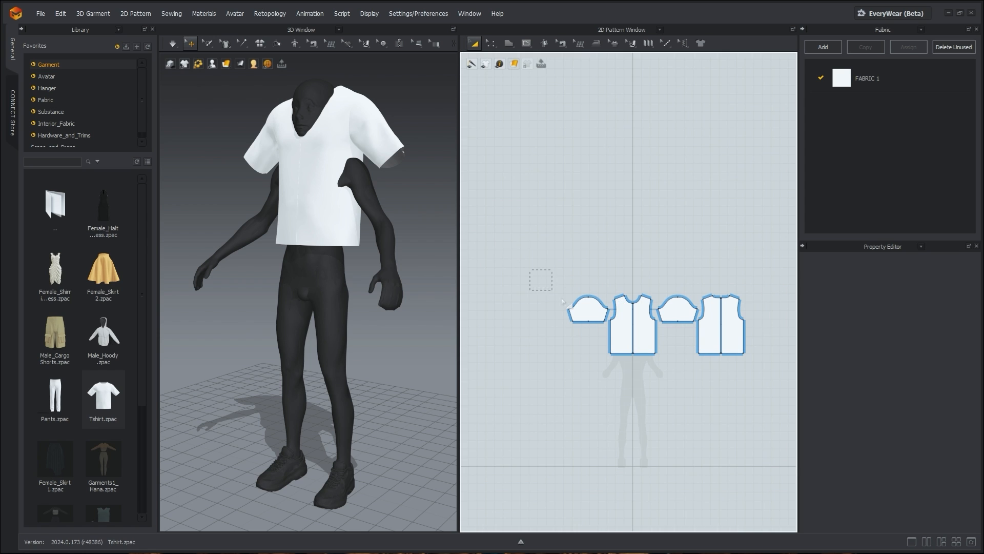
pyautogui.click(319, 169)
pyautogui.moveTo(316, 145); pyautogui.dragTo(316, 205)
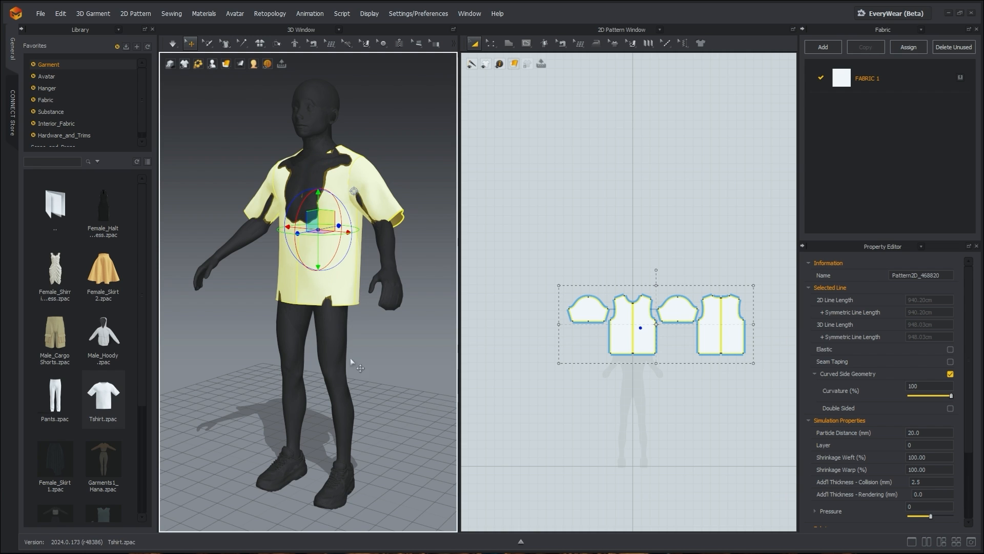
pyautogui.moveTo(351, 362); pyautogui.dragTo(307, 375, button='right')
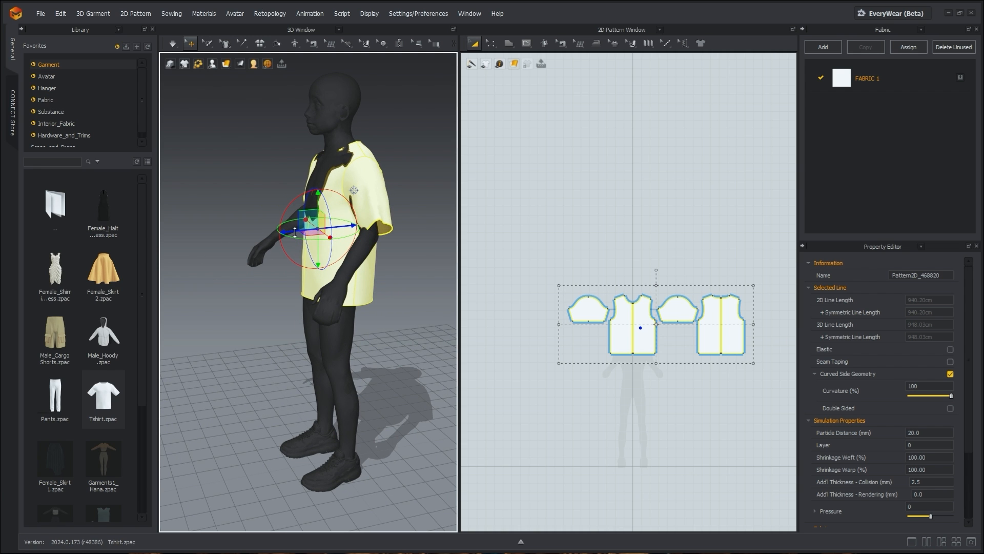
pyautogui.moveTo(295, 232); pyautogui.dragTo(287, 232)
pyautogui.moveTo(352, 326); pyautogui.dragTo(437, 314, button='right')
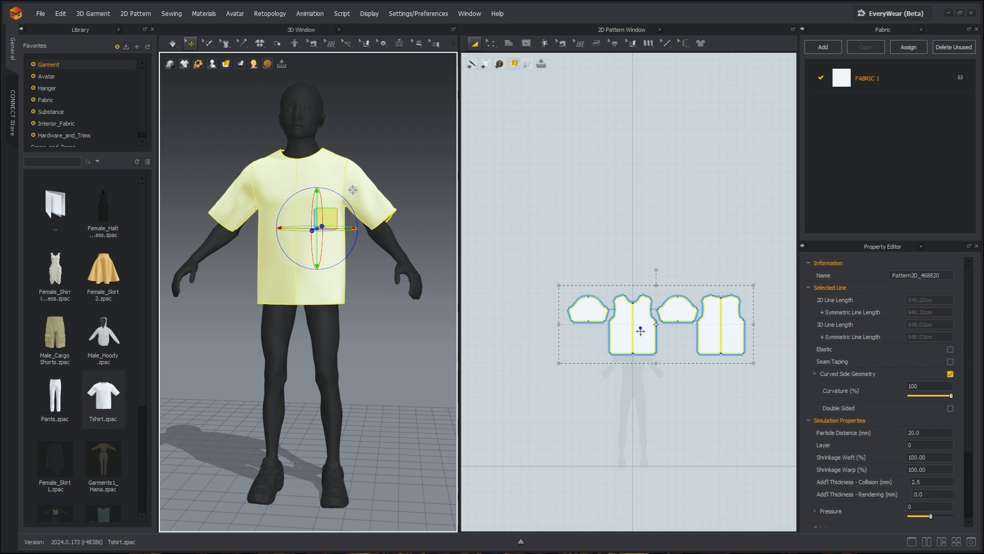
# Scale the T-shirt patterns down proportionally to a 2D line length of about 881 cm and simulate the shirt on the avatar.
pyautogui.click(660, 328)
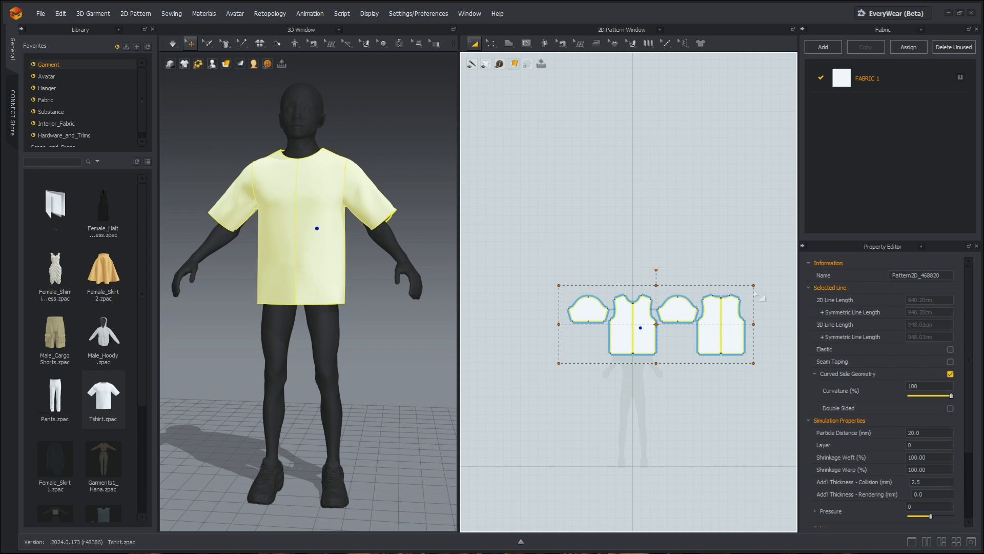
pyautogui.keyDown('shift'); pyautogui.moveTo(756, 286); pyautogui.dragTo(748, 290); pyautogui.keyUp('shift')
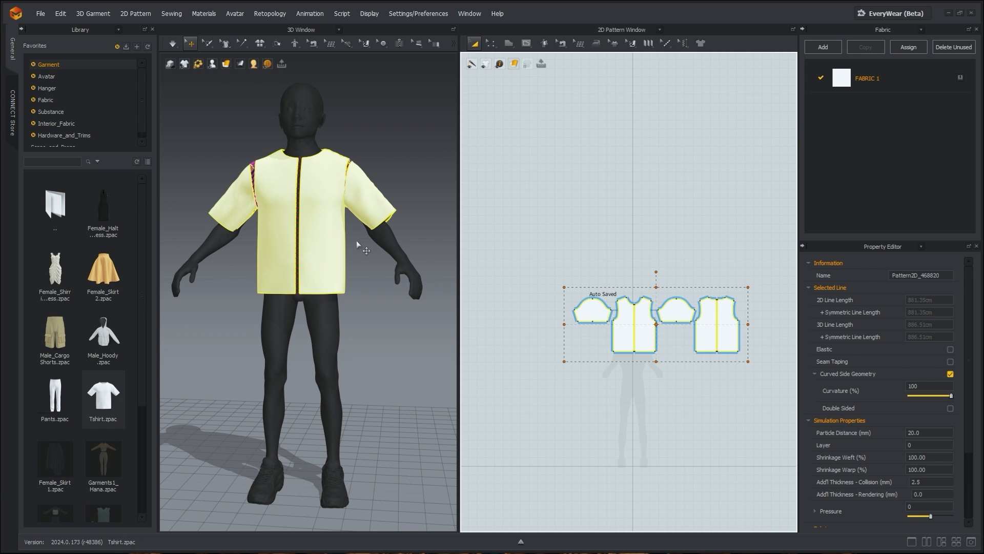
pyautogui.click(173, 45)
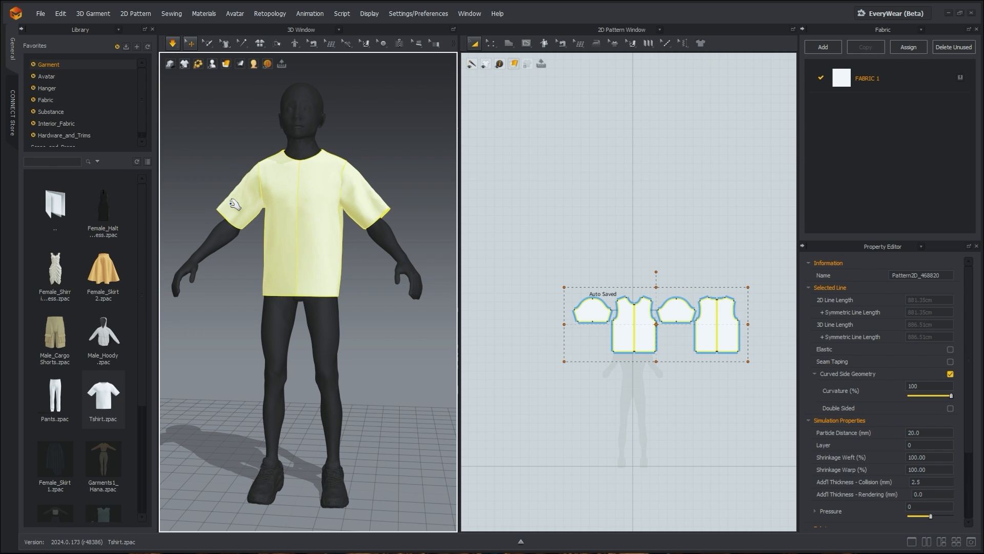
pyautogui.moveTo(334, 333)
pyautogui.mouseDown(button='right')
pyautogui.moveTo(217, 334)
pyautogui.moveTo(321, 301)
pyautogui.moveTo(336, 310)
pyautogui.moveTo(334, 340)
pyautogui.mouseUp(button='right')
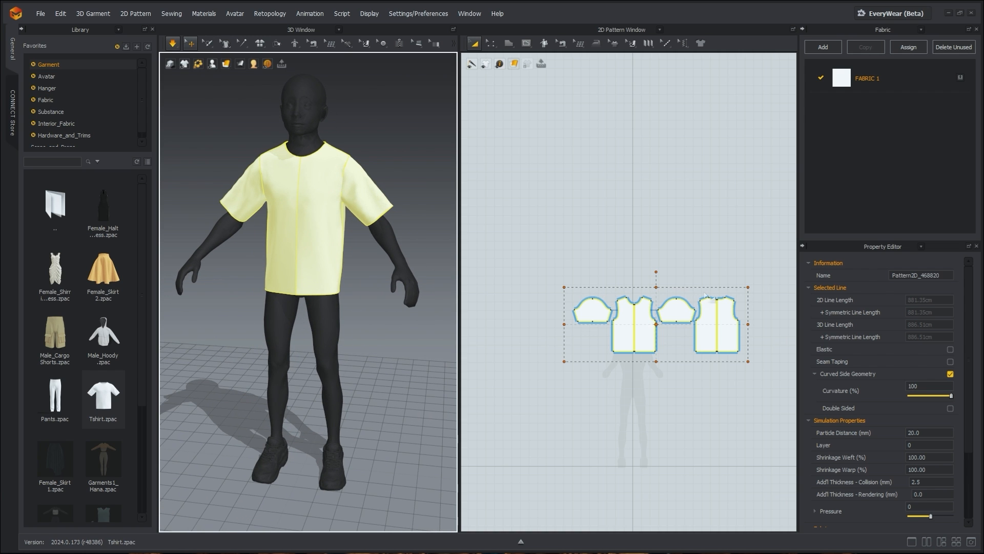
# Shrink the T-shirt patterns to a 2D line length of about 848 cm, simulate again and tug the shirt's back and front into place.
pyautogui.moveTo(747, 286); pyautogui.dragTo(745, 288)
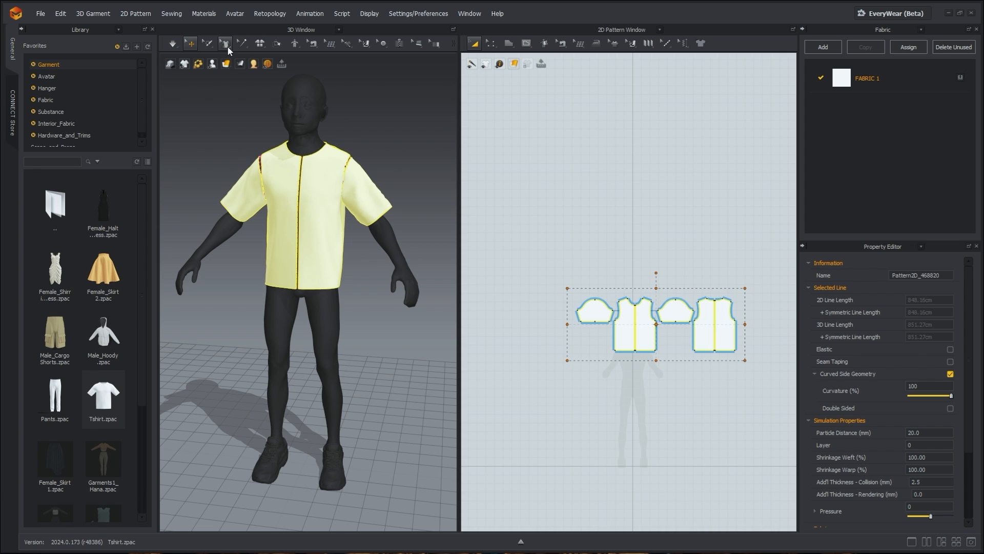
pyautogui.click(174, 45)
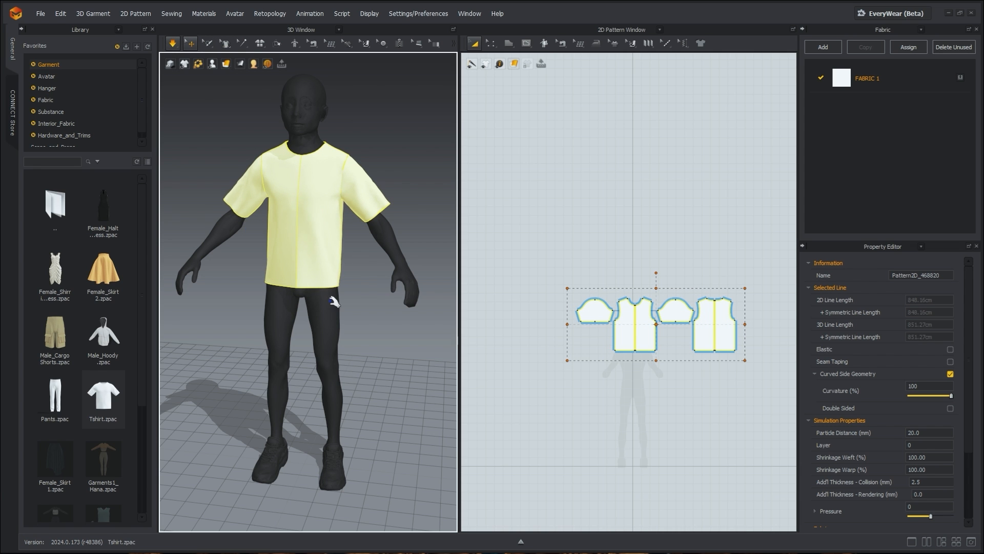
pyautogui.moveTo(334, 303); pyautogui.dragTo(140, 305, button='right')
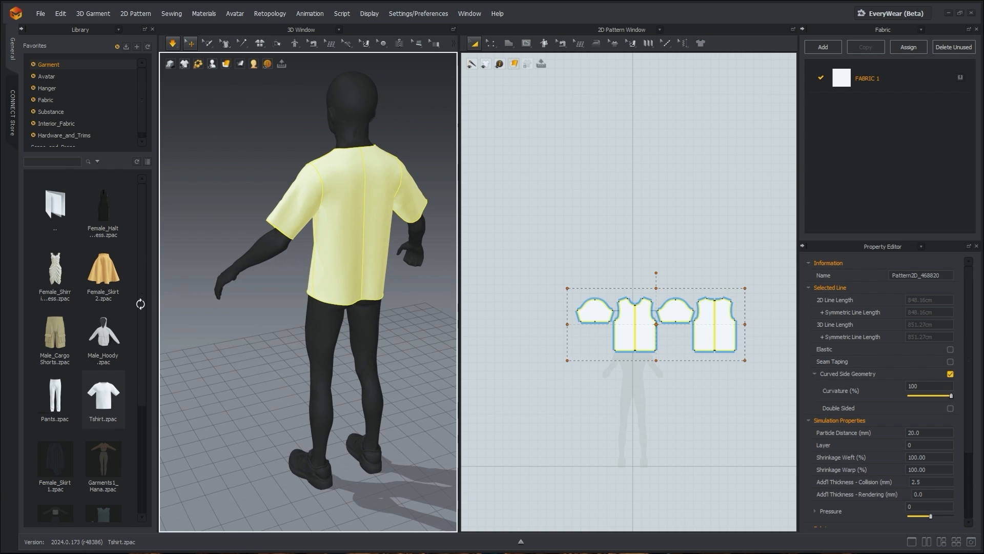
pyautogui.moveTo(361, 252); pyautogui.dragTo(373, 308)
pyautogui.moveTo(365, 334); pyautogui.dragTo(399, 287, button='right')
pyautogui.moveTo(324, 308); pyautogui.dragTo(321, 266)
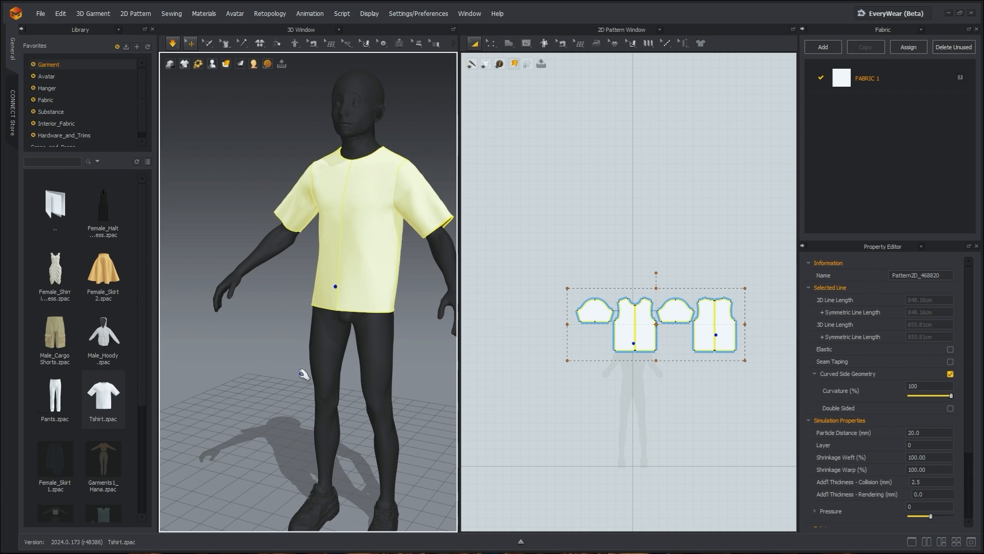
# Add Pants.zpac from the garment library to the scene with load type Add and zero translation.
pyautogui.moveTo(58, 398)
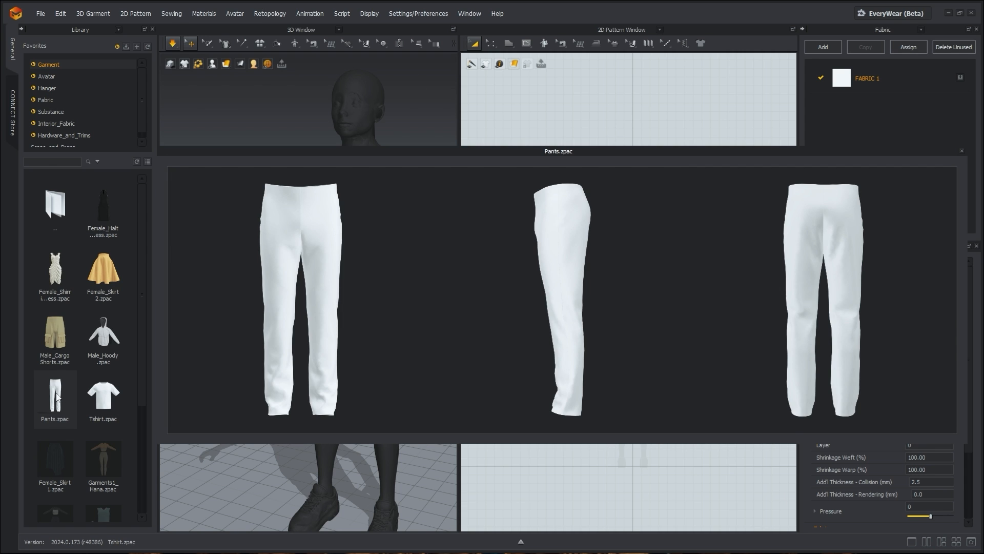
pyautogui.doubleClick(58, 397)
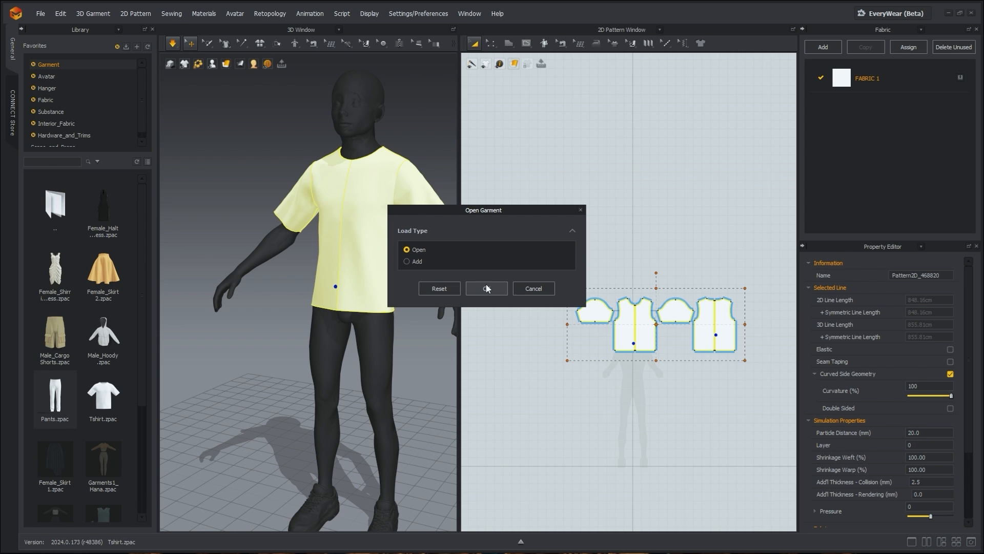
pyautogui.click(417, 262)
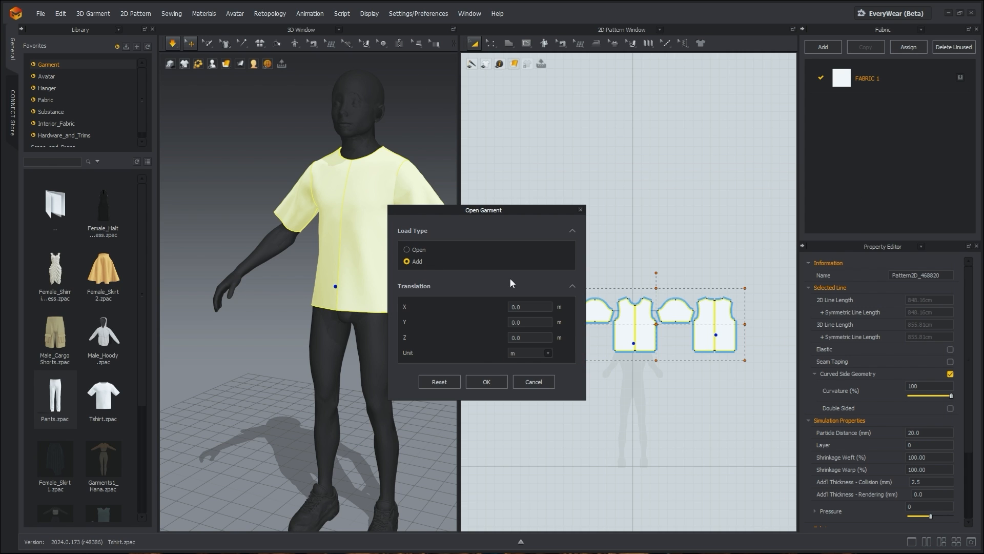
pyautogui.click(487, 383)
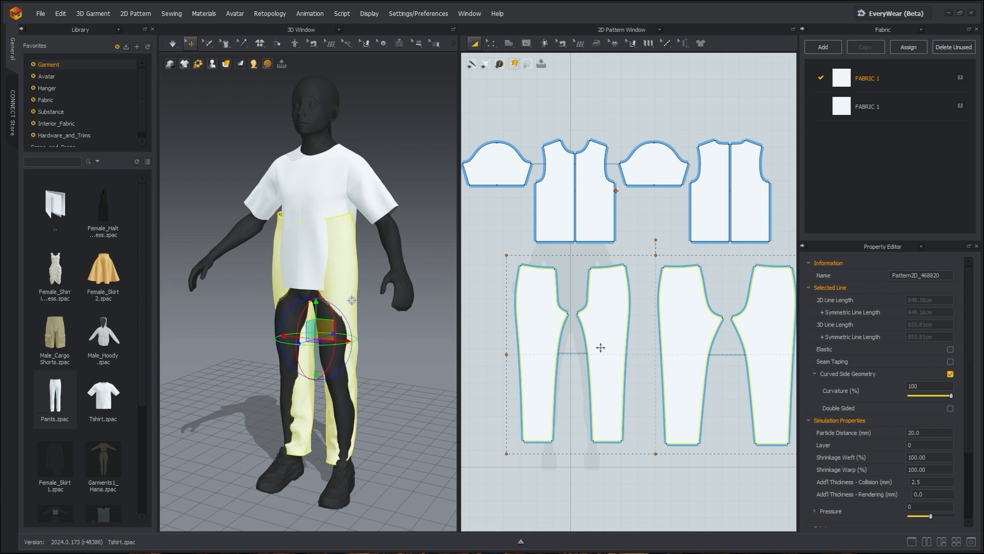
# Move the pants forward and down so they surround the avatar's hips and legs.
pyautogui.moveTo(356, 393); pyautogui.dragTo(311, 394, button='right')
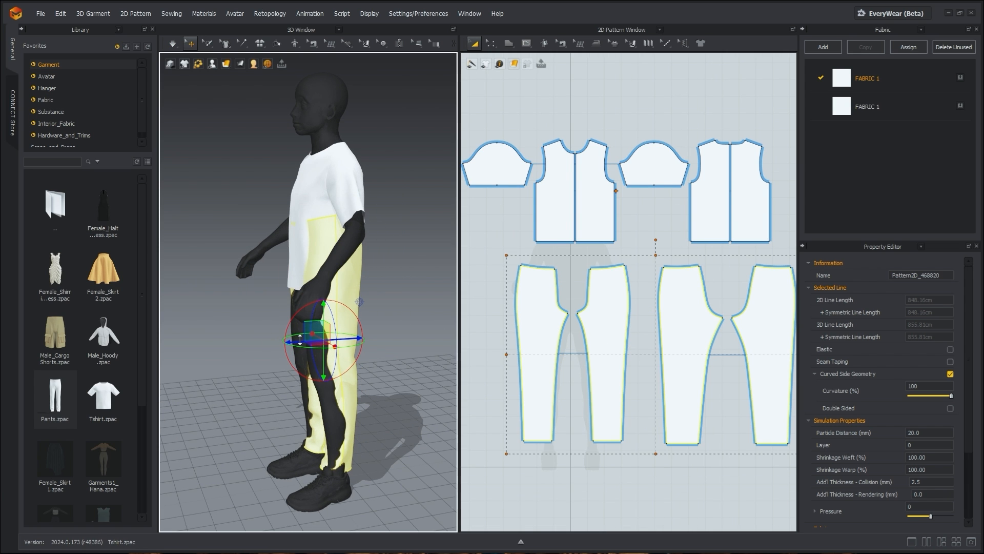
pyautogui.moveTo(292, 339)
pyautogui.mouseDown()
pyautogui.moveTo(271, 341)
pyautogui.moveTo(285, 340)
pyautogui.mouseUp()
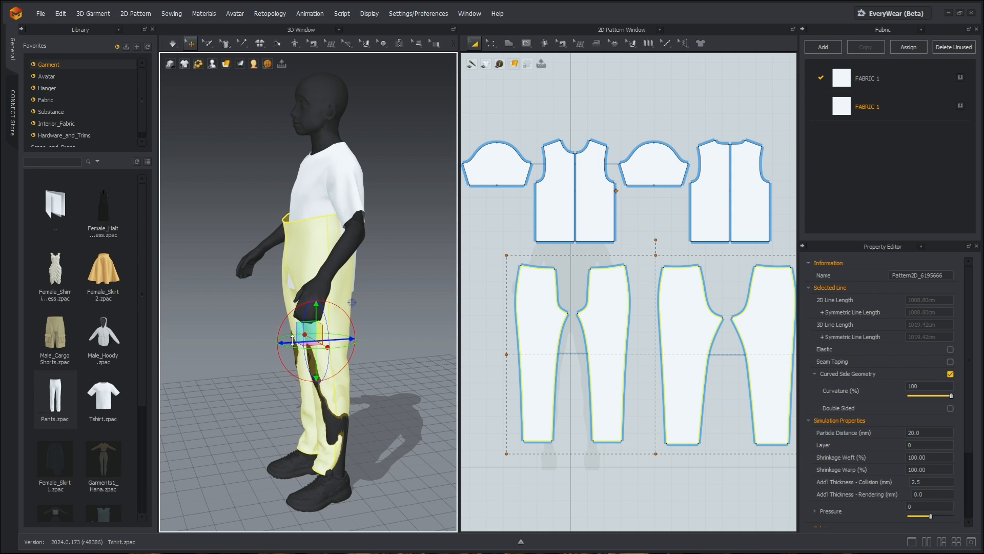
pyautogui.press('2')
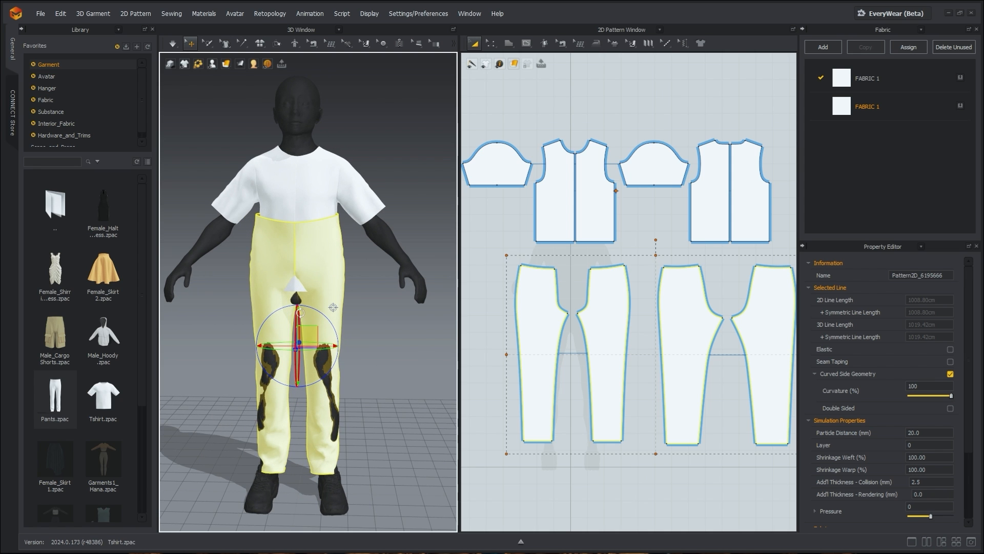
pyautogui.moveTo(401, 317); pyautogui.dragTo(306, 255, button='right')
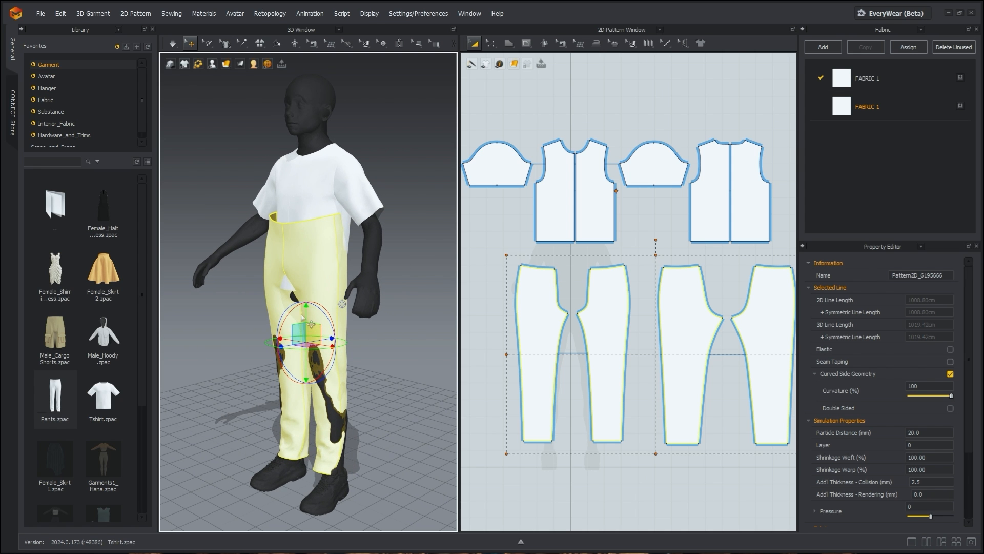
pyautogui.moveTo(305, 312); pyautogui.dragTo(350, 377)
pyautogui.press('6')
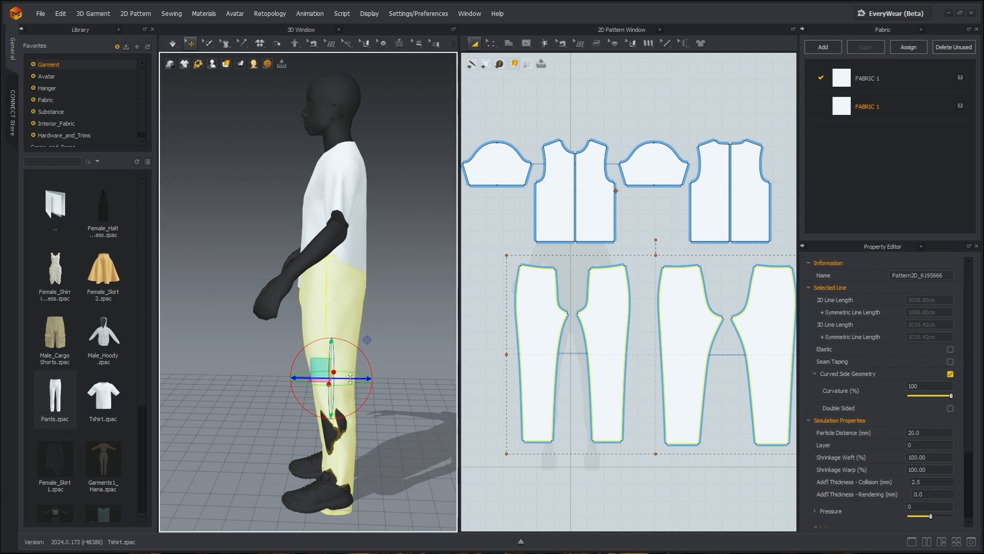
pyautogui.moveTo(382, 459); pyautogui.dragTo(461, 436, button='right')
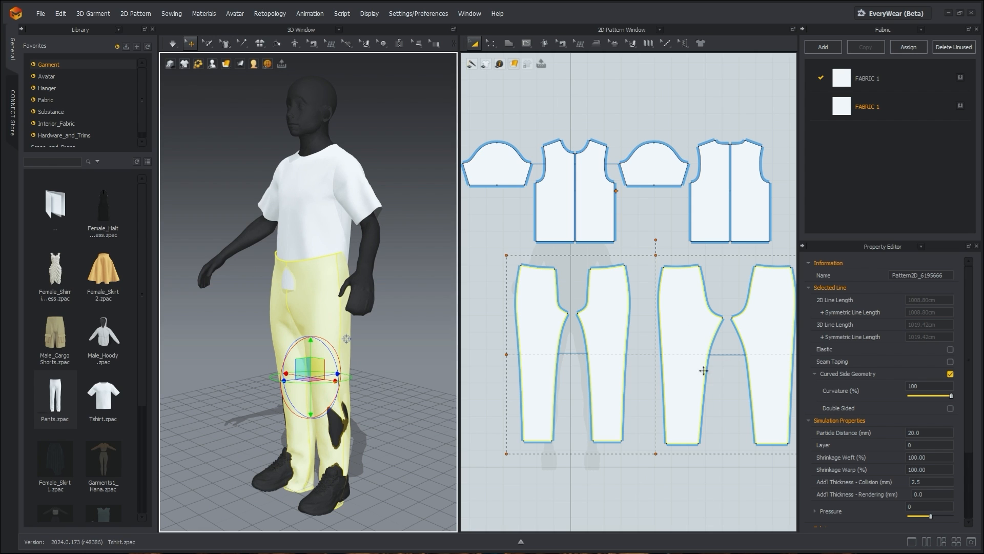
# Select all four pants patterns and scale them down in two passes to a 2D line length of about 811 cm.
pyautogui.rightClick(630, 373)
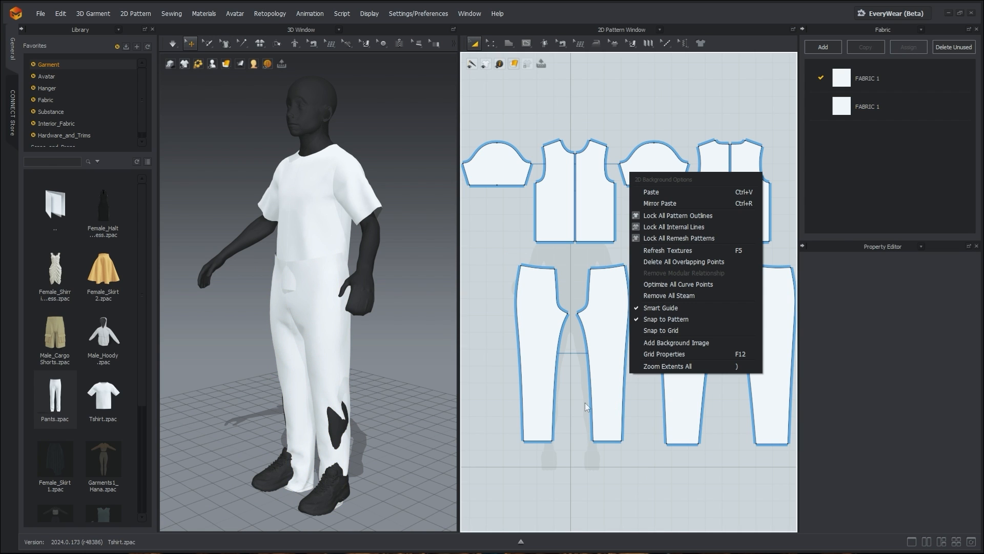
pyautogui.moveTo(542, 359); pyautogui.dragTo(504, 336, button='middle')
pyautogui.click(721, 297)
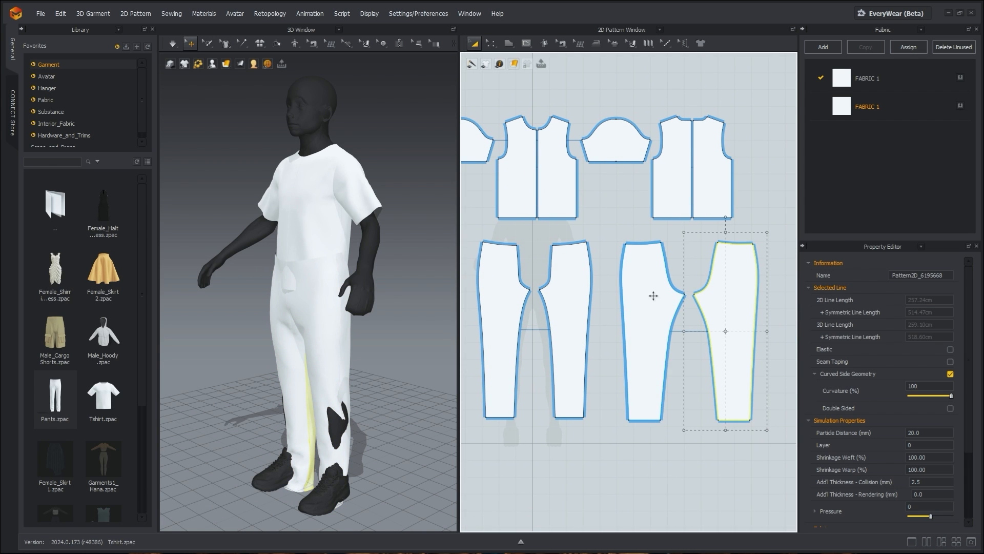
pyautogui.keyDown('shift'); pyautogui.click(653, 296); pyautogui.keyUp('shift')
pyautogui.keyDown('shift'); pyautogui.click(568, 298); pyautogui.keyUp('shift')
pyautogui.keyDown('shift'); pyautogui.click(513, 295); pyautogui.keyUp('shift')
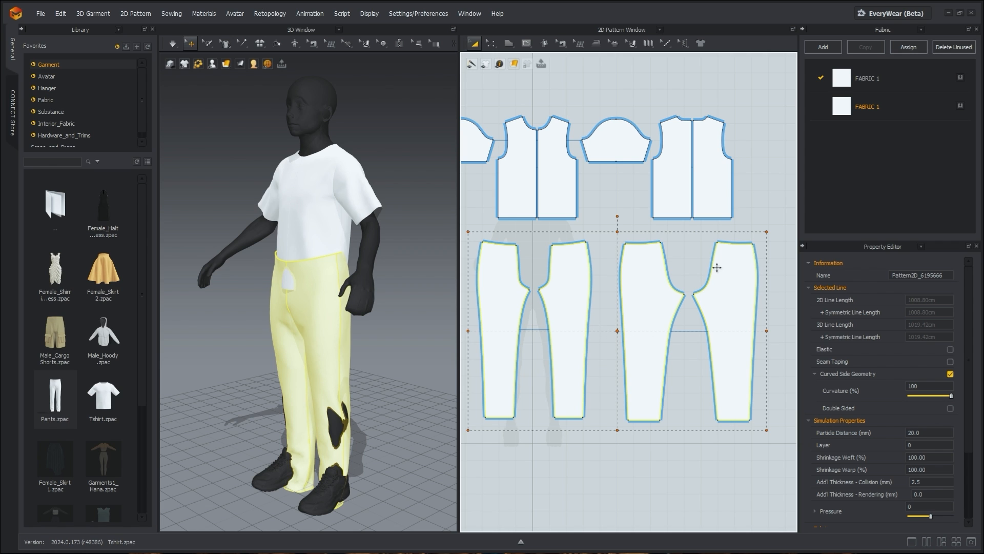
pyautogui.moveTo(767, 231); pyautogui.dragTo(757, 250)
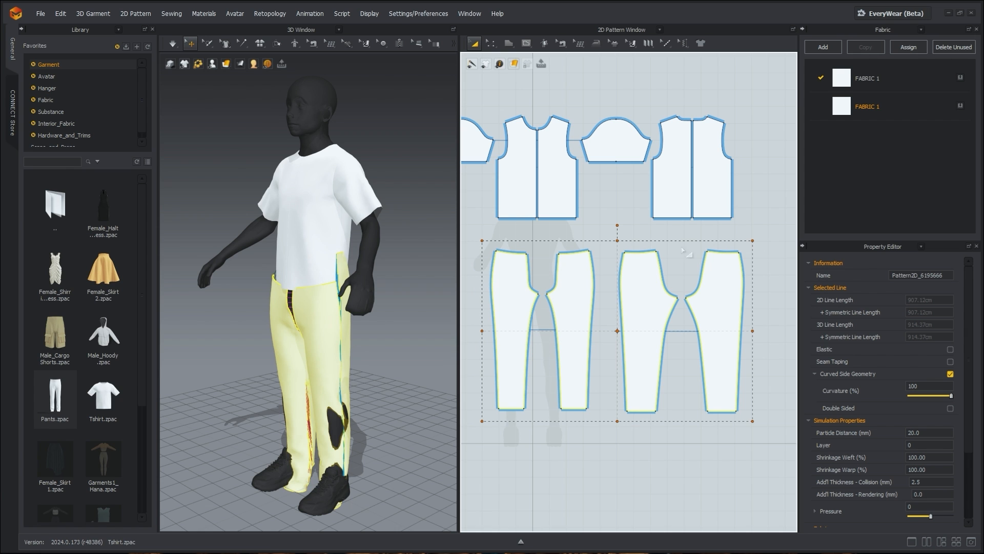
pyautogui.moveTo(374, 338)
pyautogui.mouseDown(button='right')
pyautogui.moveTo(273, 330)
pyautogui.moveTo(369, 303)
pyautogui.moveTo(446, 305)
pyautogui.moveTo(374, 352)
pyautogui.mouseUp(button='right')
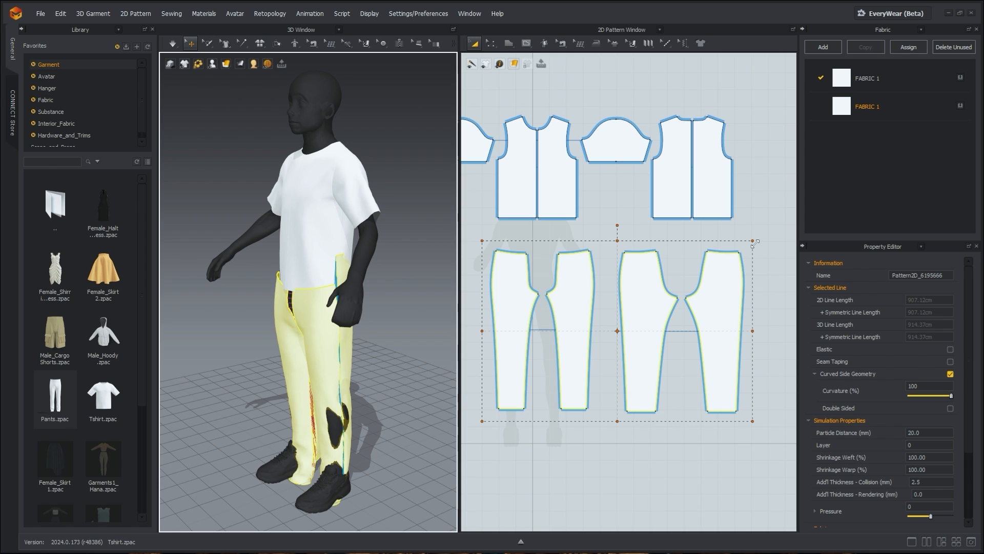
pyautogui.moveTo(754, 243); pyautogui.dragTo(741, 251)
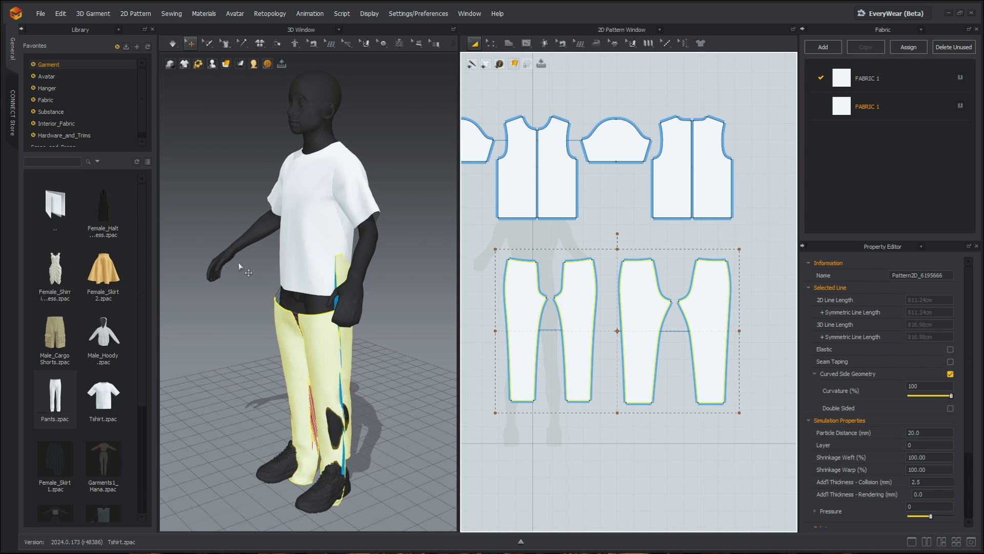
# Raise the pants to the avatar's waist, run the simulation and tug both thighs of the pants into place.
pyautogui.click(311, 352)
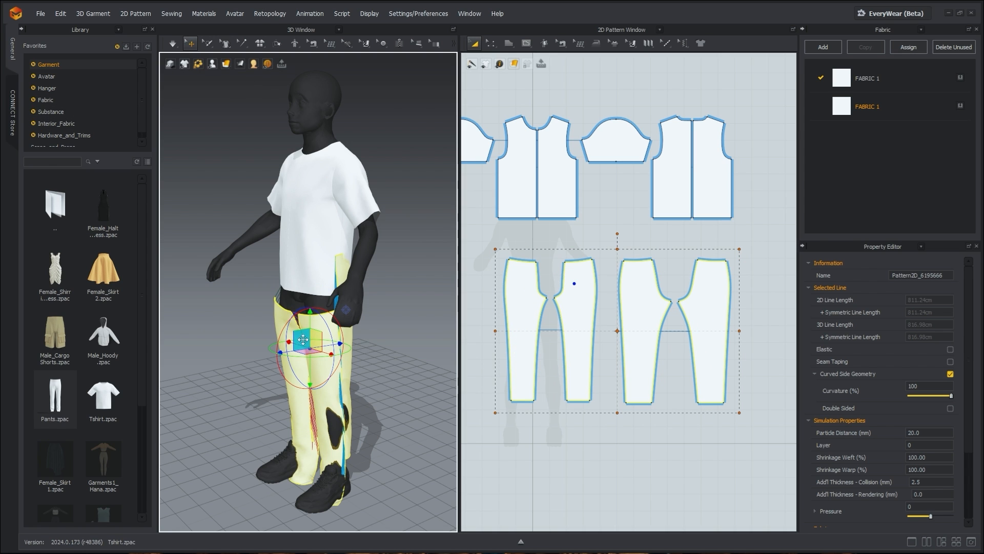
pyautogui.moveTo(311, 321); pyautogui.dragTo(311, 295)
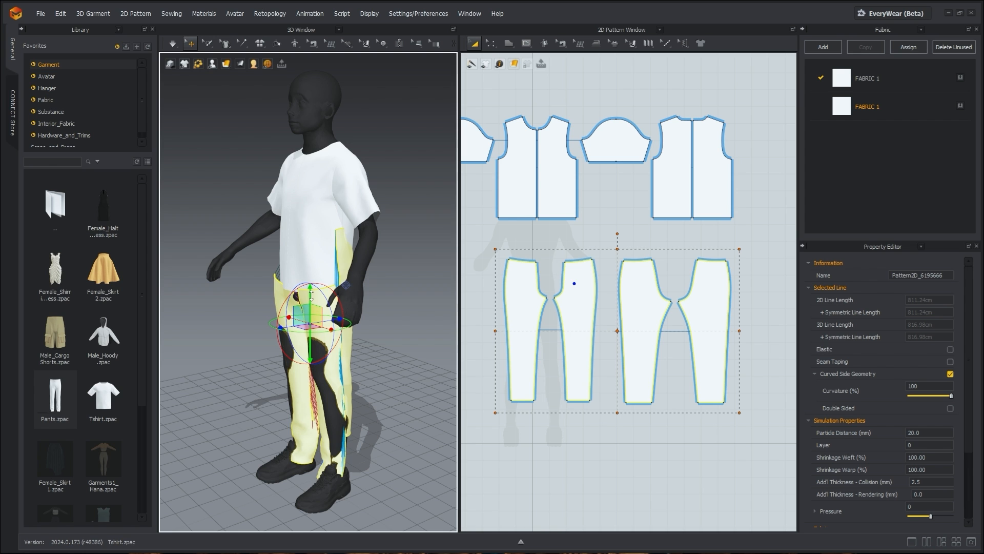
pyautogui.click(173, 43)
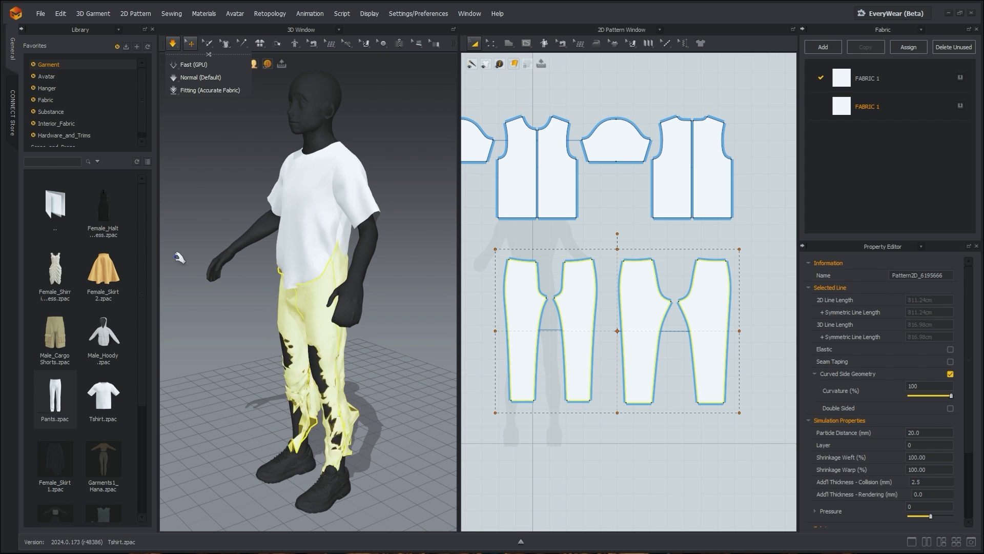
pyautogui.moveTo(308, 410); pyautogui.dragTo(450, 418, button='right')
pyautogui.moveTo(305, 335); pyautogui.dragTo(301, 315)
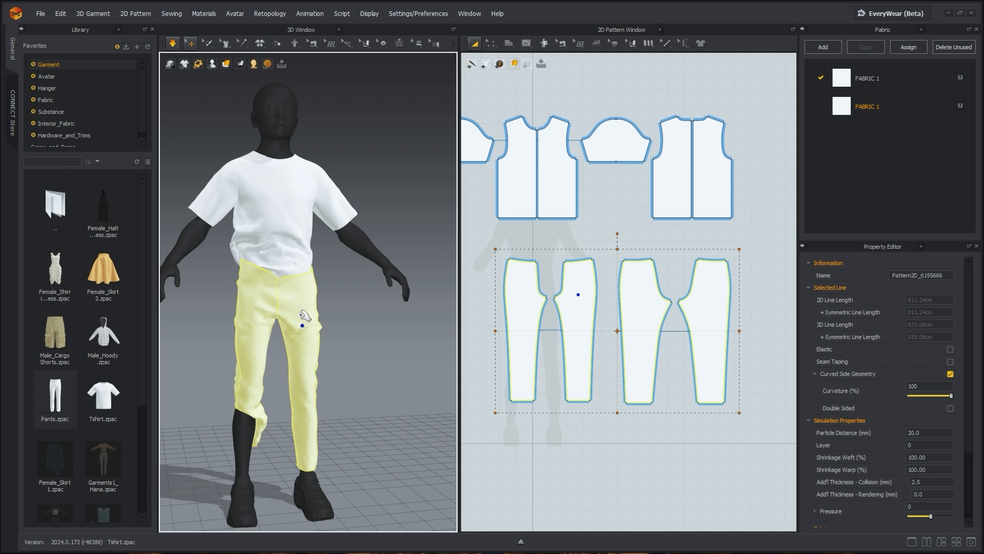
pyautogui.moveTo(242, 337); pyautogui.dragTo(240, 339)
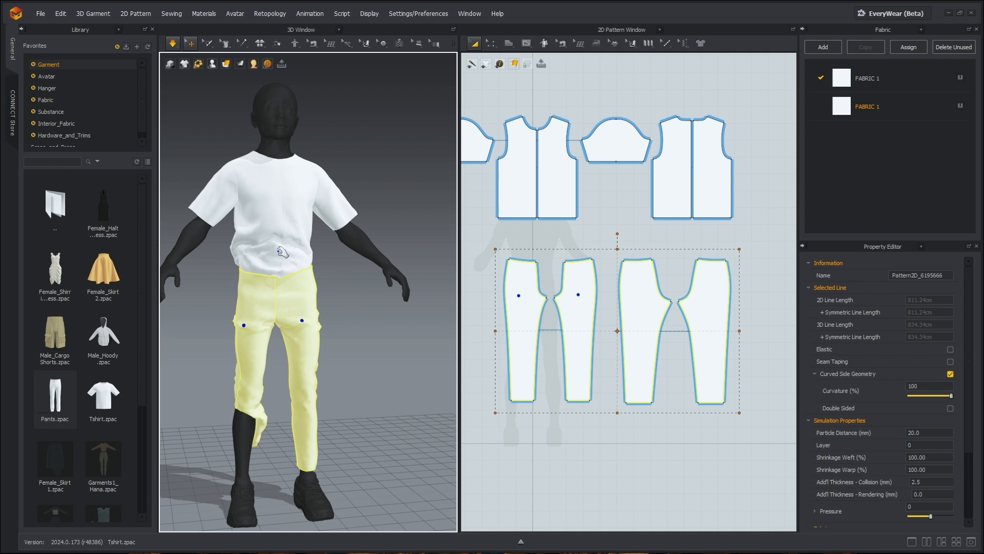
# Pull the T-shirt's front hem out so it hangs over the pants' waistband.
pyautogui.moveTo(279, 246); pyautogui.dragTo(299, 204)
pyautogui.moveTo(395, 302)
pyautogui.mouseDown(button='right')
pyautogui.moveTo(406, 310)
pyautogui.moveTo(199, 312)
pyautogui.moveTo(403, 319)
pyautogui.mouseUp(button='right')
pyautogui.moveTo(324, 249); pyautogui.dragTo(354, 246)
# Tug the lower legs and ankle hems of the pants into place around the avatar's legs.
pyautogui.moveTo(349, 334); pyautogui.dragTo(521, 439, button='right')
pyautogui.click(268, 425)
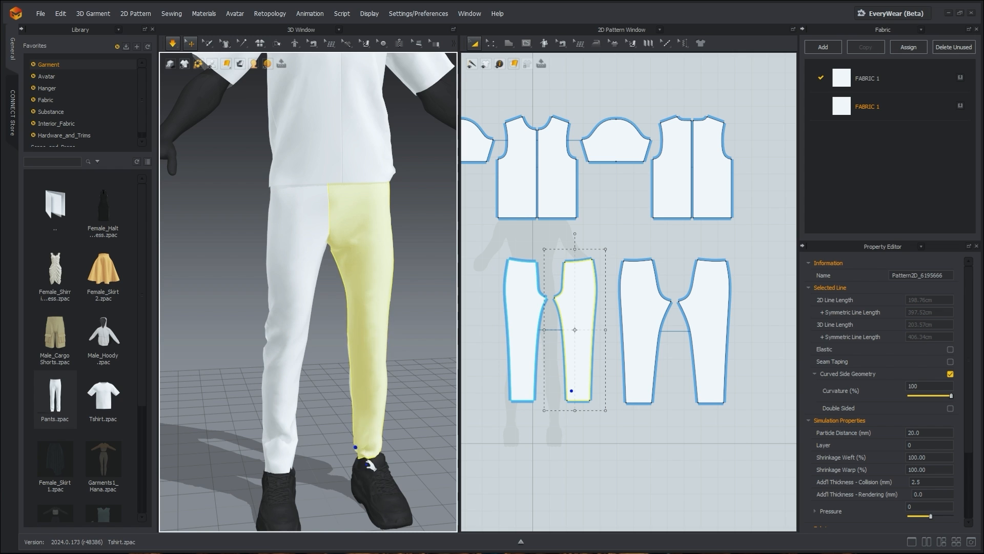
pyautogui.moveTo(360, 447)
pyautogui.mouseDown(button='right')
pyautogui.moveTo(302, 447)
pyautogui.moveTo(351, 444)
pyautogui.mouseUp(button='right')
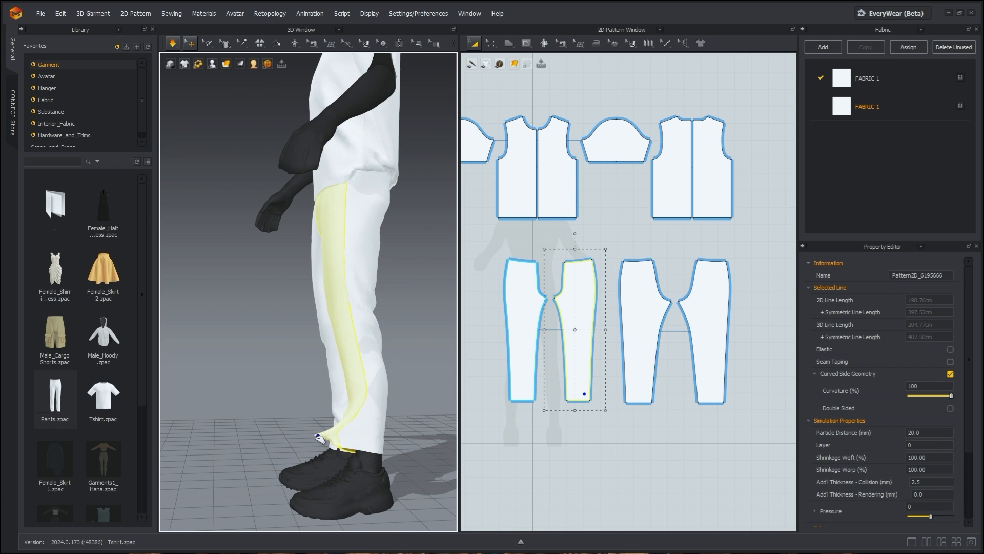
# Pull the T-shirt's side and back hems free so they hang evenly over the pants' waistband.
pyautogui.moveTo(285, 365); pyautogui.dragTo(397, 432, button='right')
pyautogui.moveTo(333, 230); pyautogui.dragTo(336, 170)
pyautogui.moveTo(277, 332); pyautogui.dragTo(328, 330, button='right')
pyautogui.moveTo(286, 232); pyautogui.dragTo(266, 155)
pyautogui.moveTo(242, 393); pyautogui.dragTo(387, 376, button='right')
pyautogui.moveTo(249, 429); pyautogui.dragTo(368, 435, button='right')
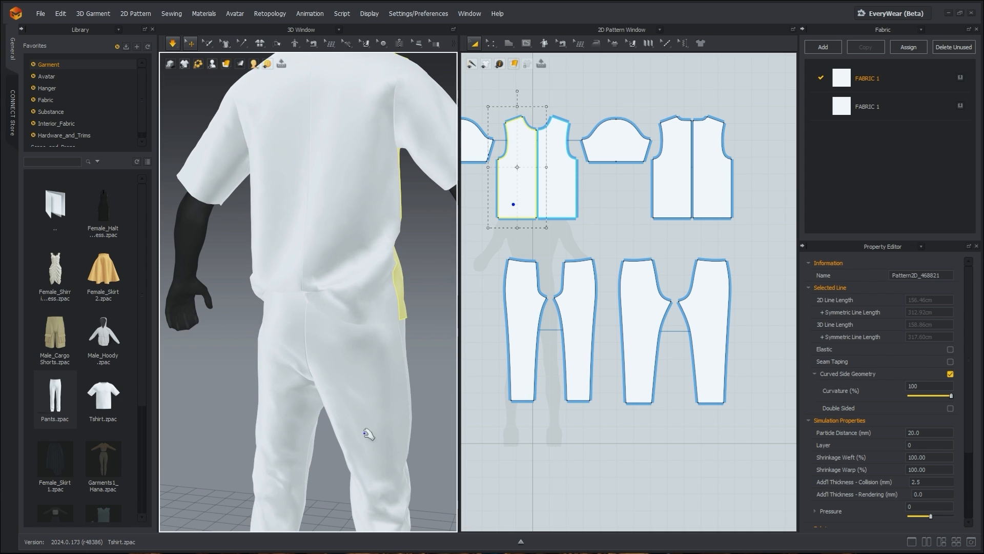
pyautogui.moveTo(301, 270); pyautogui.dragTo(263, 231)
pyautogui.moveTo(263, 278); pyautogui.dragTo(241, 219)
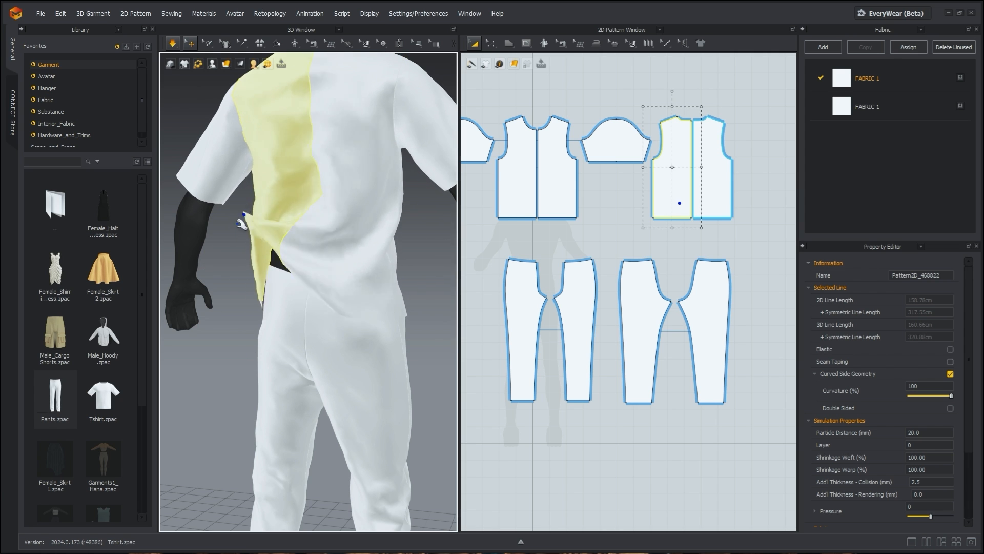
pyautogui.moveTo(254, 296); pyautogui.dragTo(201, 360)
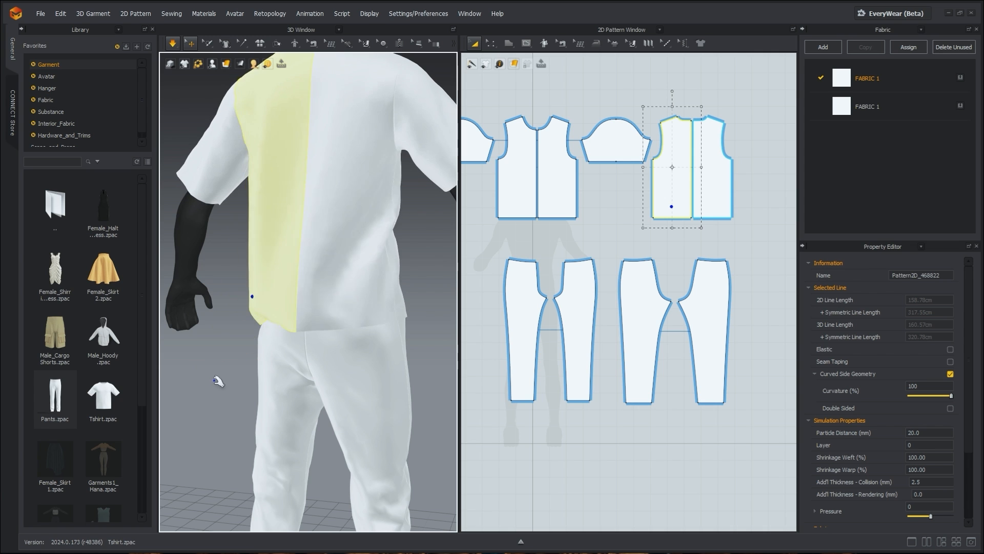
# Set the pants fabric's color to dark gray 3E3E3E, starting from the Gray 2 swatch.
pyautogui.moveTo(339, 395); pyautogui.dragTo(314, 424, button='right')
pyautogui.scroll(-5, 281, 414)
pyautogui.scroll(-6, 314, 424)
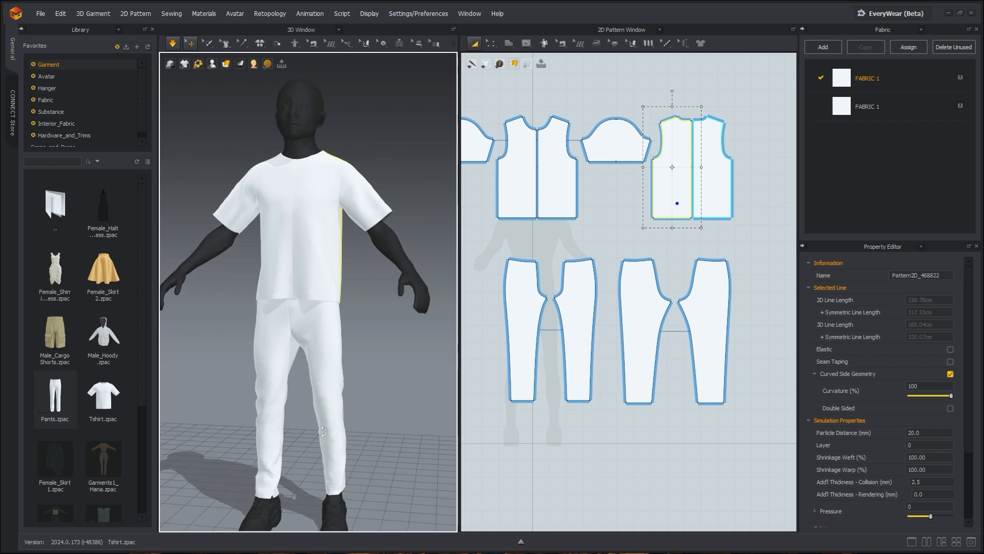
pyautogui.click(866, 78)
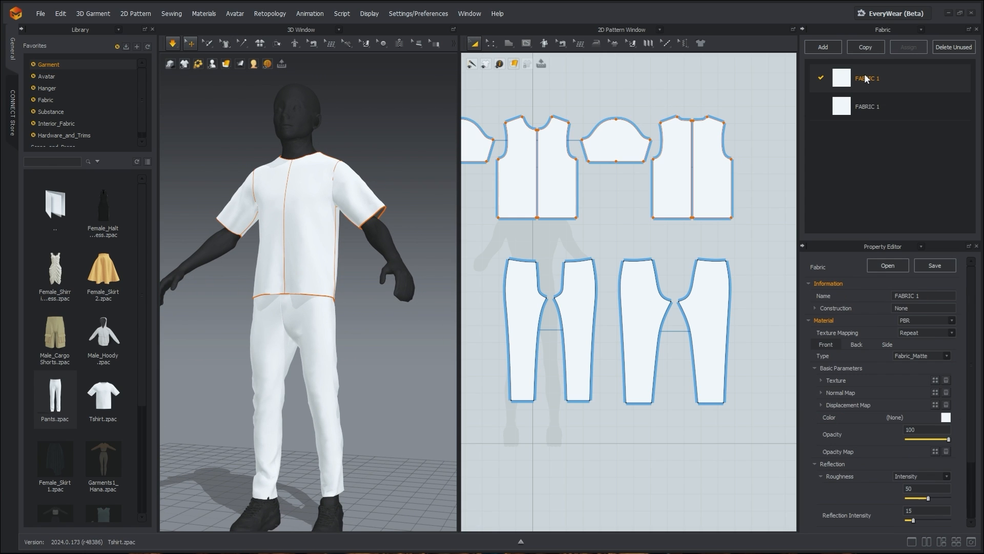
pyautogui.click(868, 107)
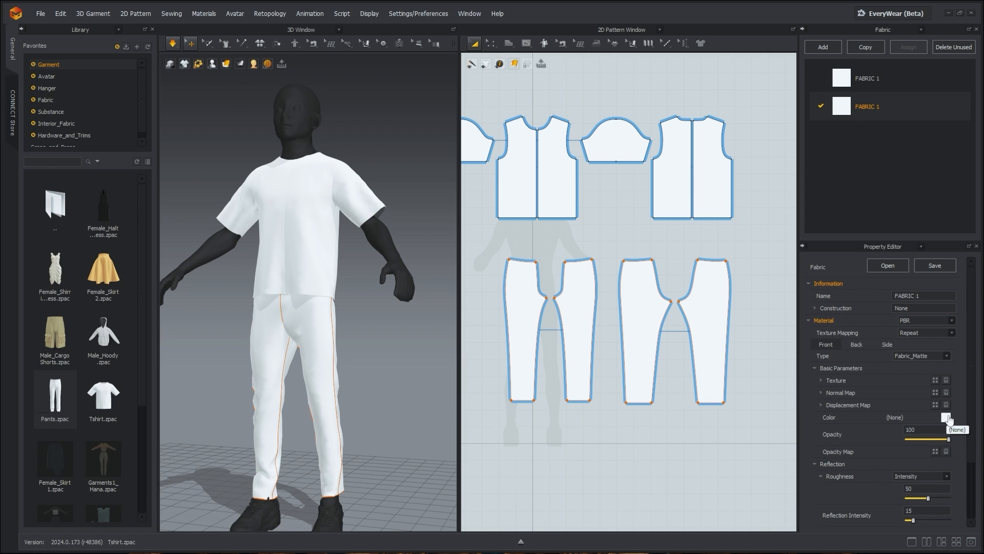
pyautogui.click(946, 417)
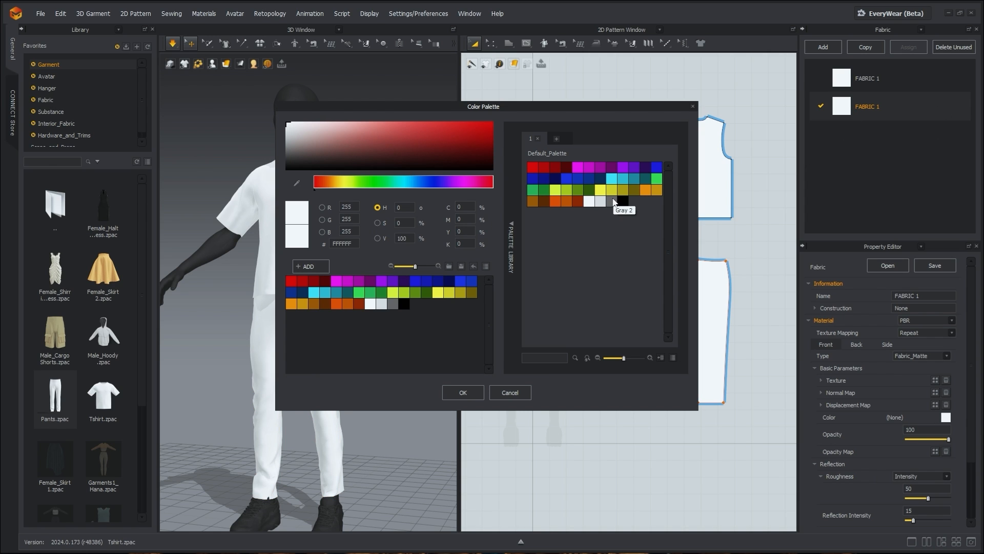
pyautogui.click(612, 202)
pyautogui.moveTo(287, 150); pyautogui.dragTo(286, 159)
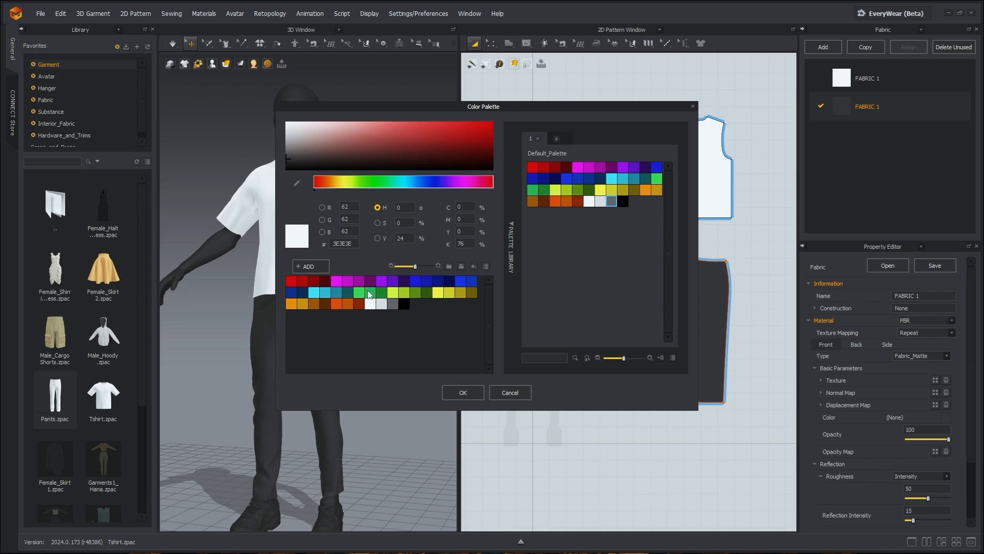
pyautogui.click(463, 391)
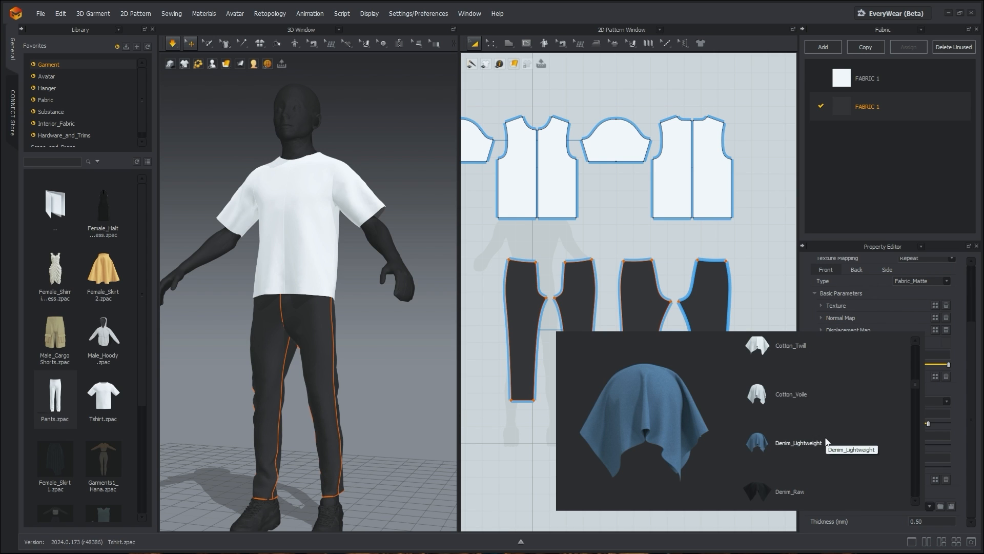
# Apply the Knit_Cotton_Rayon Jersey physical property preset to the pants fabric.
pyautogui.scroll(-3, 825, 435)
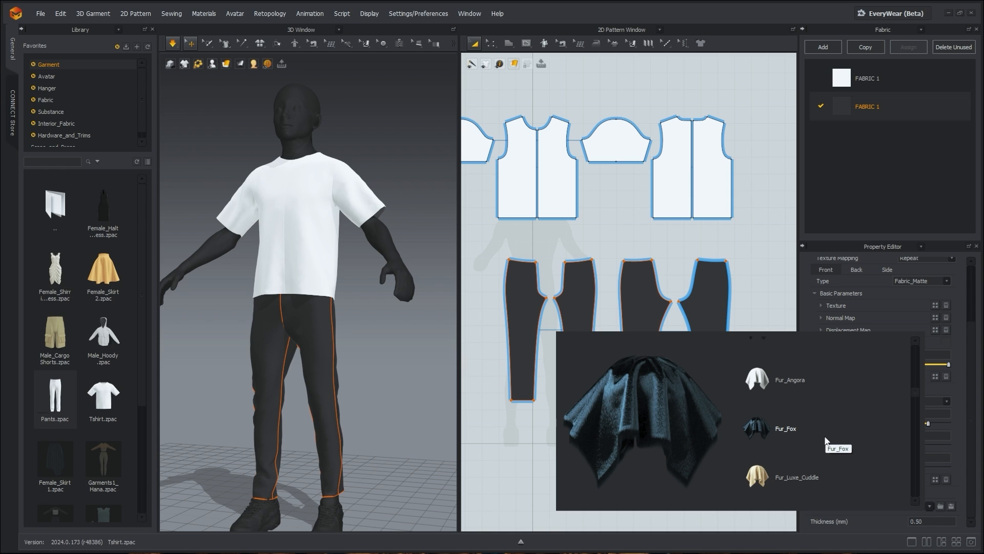
pyautogui.scroll(-1, 825, 438)
pyautogui.scroll(-1, 826, 436)
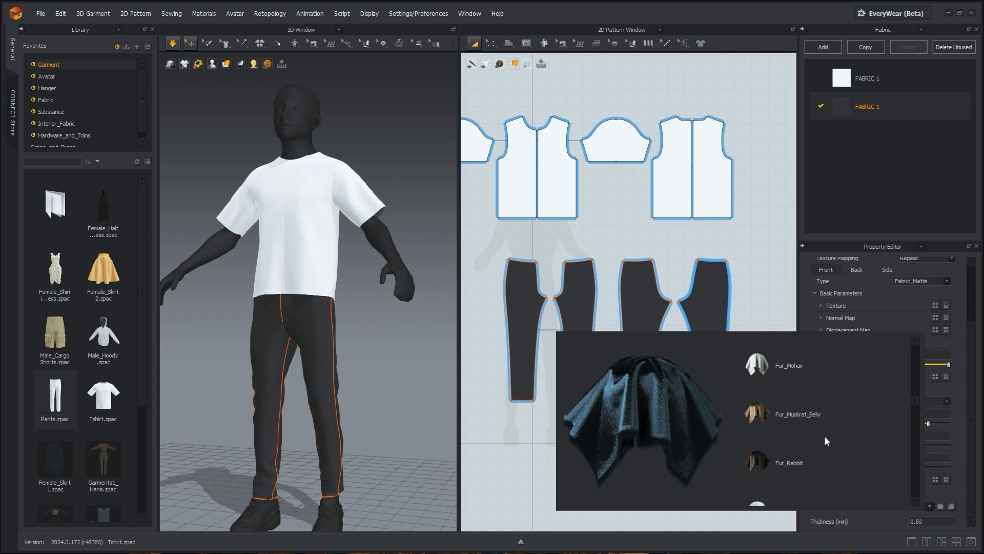
pyautogui.scroll(-3, 824, 436)
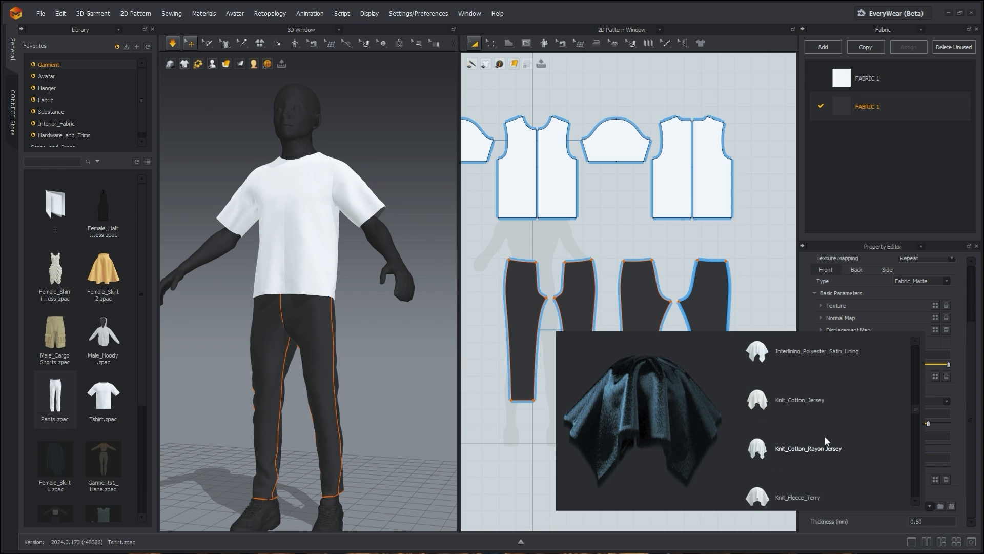
pyautogui.click(833, 447)
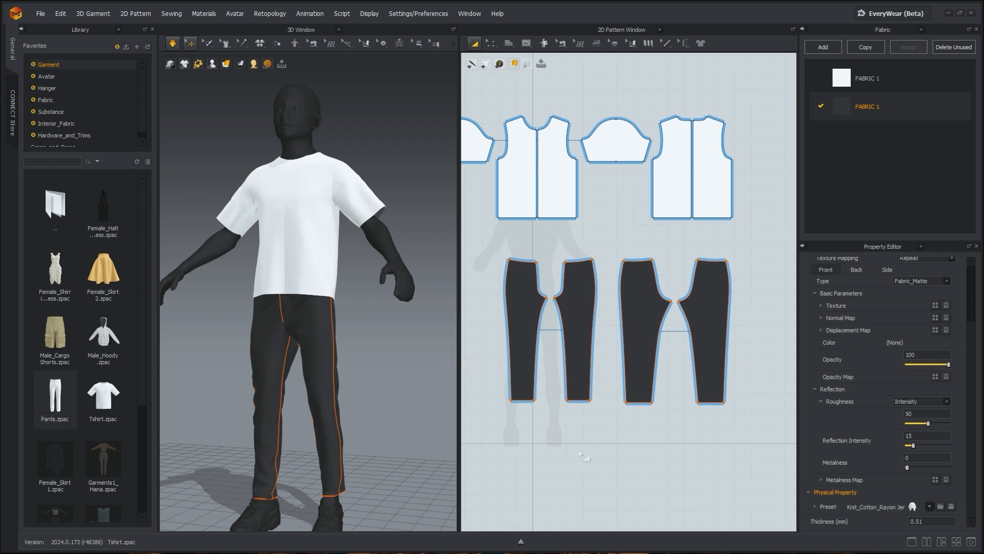
# Check the pants from front and back and lengthen all four pants patterns so the legs reach the shoes.
pyautogui.click(345, 399)
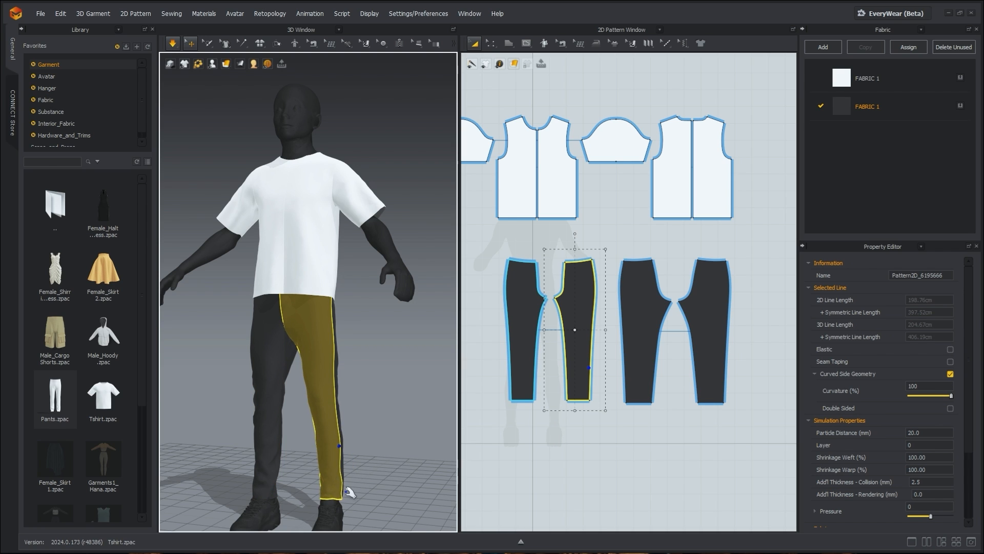
pyautogui.click(381, 389)
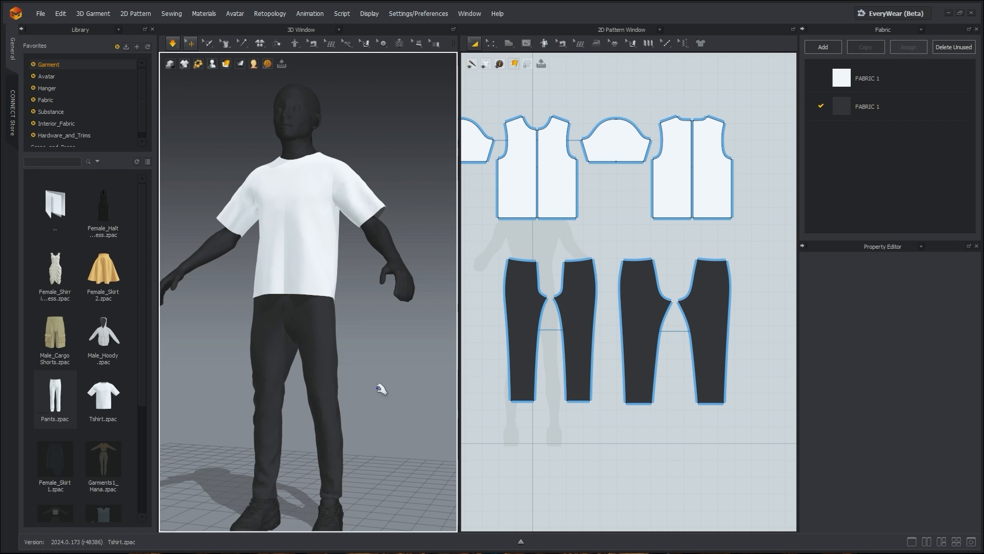
pyautogui.moveTo(390, 404)
pyautogui.mouseDown(button='right')
pyautogui.moveTo(396, 412)
pyautogui.moveTo(388, 410)
pyautogui.mouseUp(button='right')
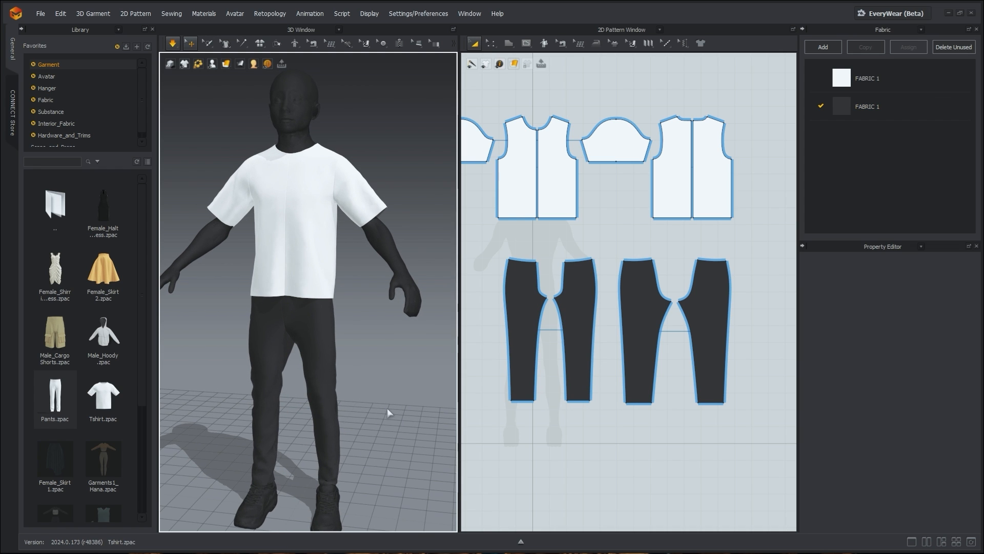
pyautogui.click(274, 358)
pyautogui.moveTo(277, 359); pyautogui.dragTo(181, 387, button='right')
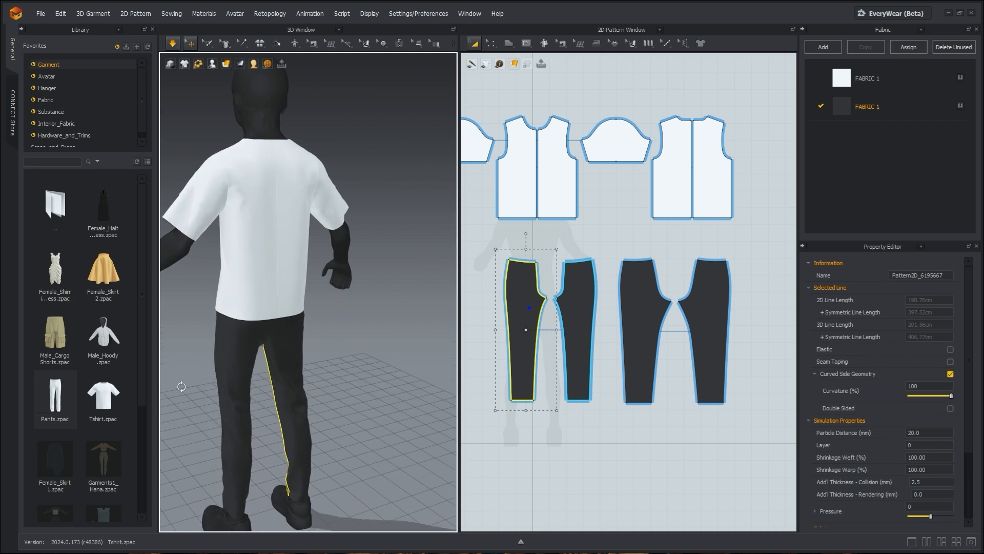
pyautogui.moveTo(295, 406); pyautogui.dragTo(311, 405, button='right')
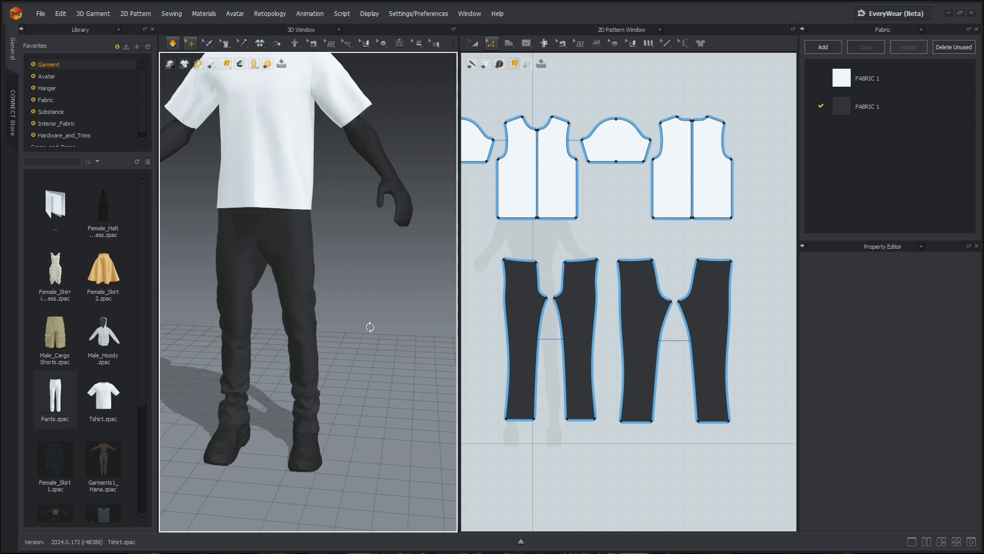
pyautogui.moveTo(369, 327); pyautogui.dragTo(379, 325, button='right')
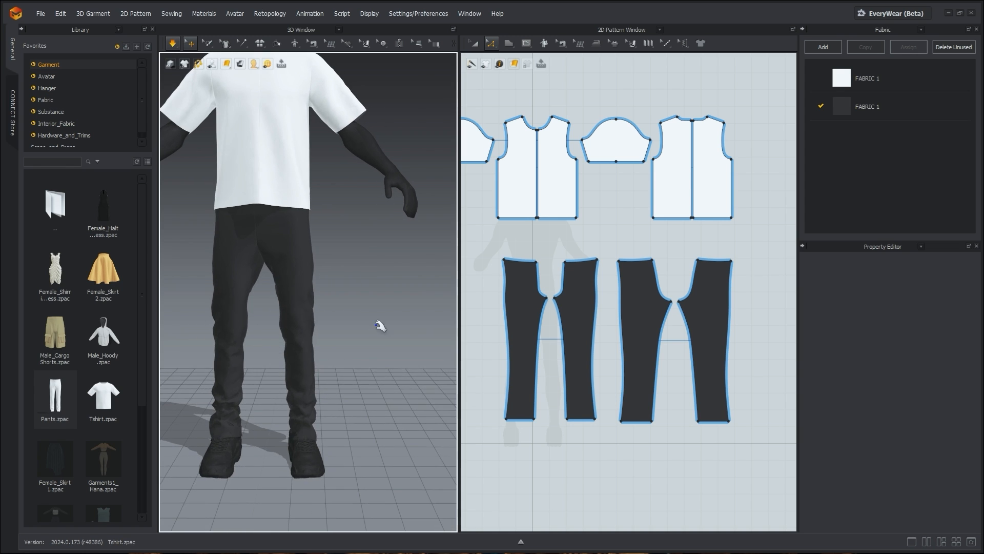
# Set the T-shirt fabric's color to a medium gray, darkened from the Gray 1 swatch.
pyautogui.press('2')
pyautogui.click(890, 87)
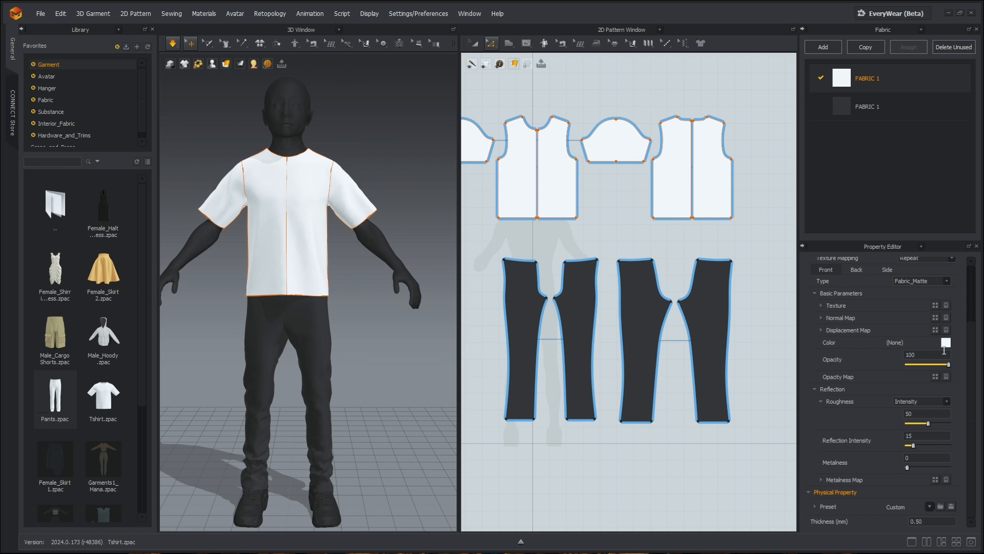
pyautogui.click(946, 342)
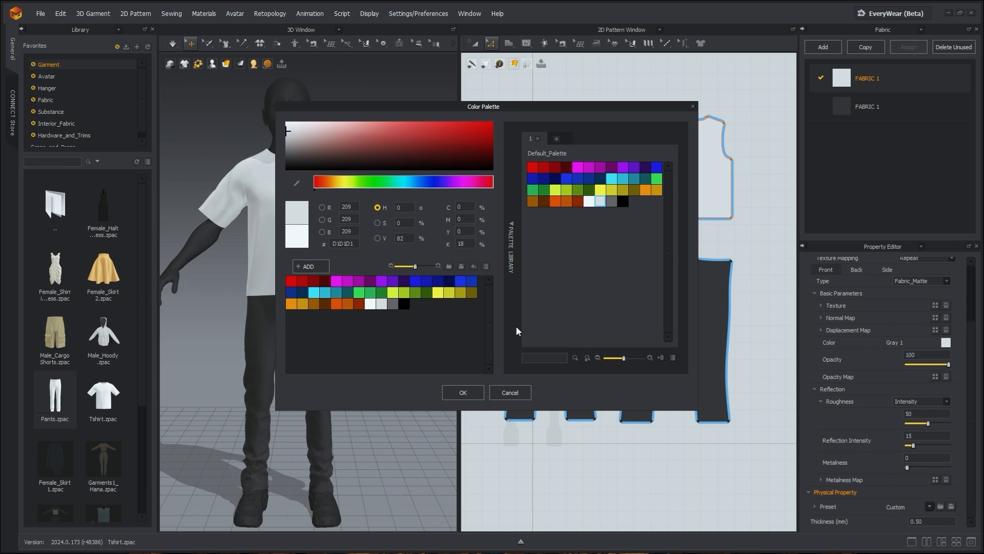
pyautogui.moveTo(293, 140); pyautogui.dragTo(280, 145)
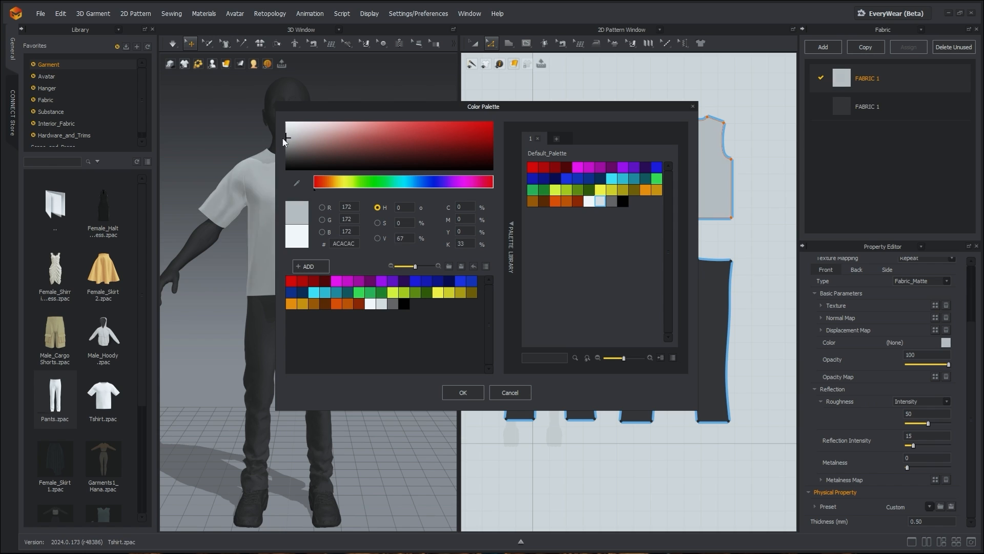
pyautogui.click(463, 392)
# Examine the fitted T-shirt and pants on the avatar together with all their 2D patterns.
pyautogui.moveTo(391, 314); pyautogui.dragTo(466, 314, button='right')
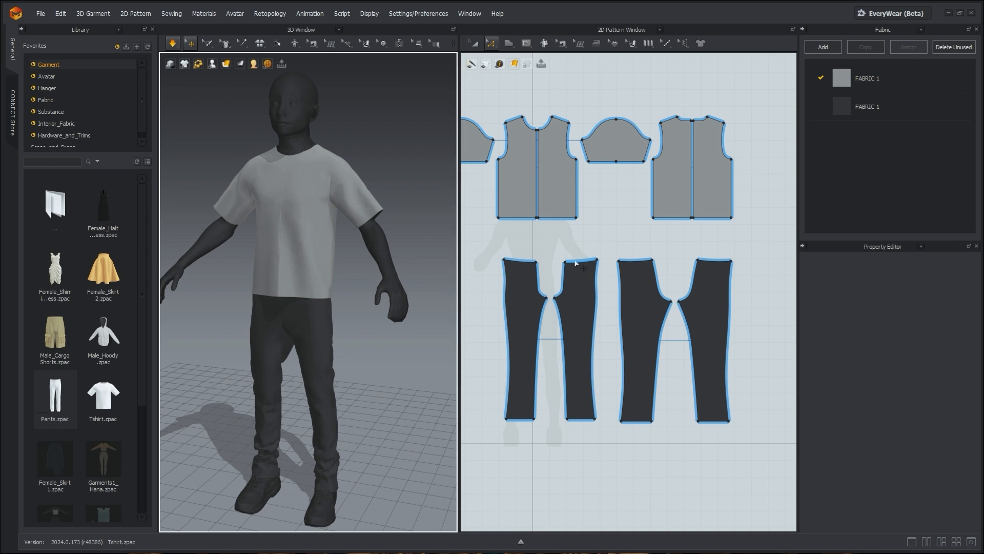
pyautogui.rightClick(650, 440)
pyautogui.click(602, 452)
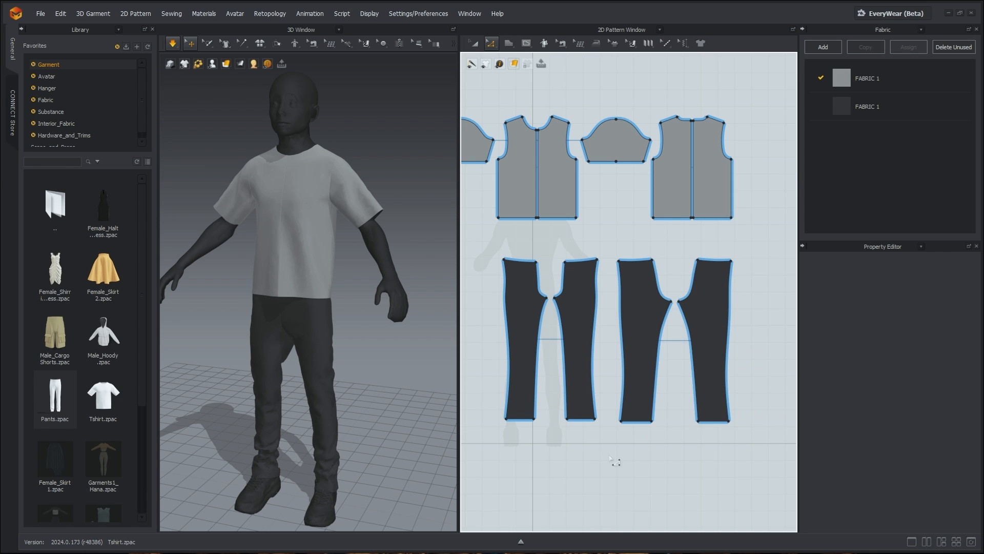
pyautogui.moveTo(610, 451); pyautogui.dragTo(650, 470, button='middle')
pyautogui.scroll(-2, 646, 469)
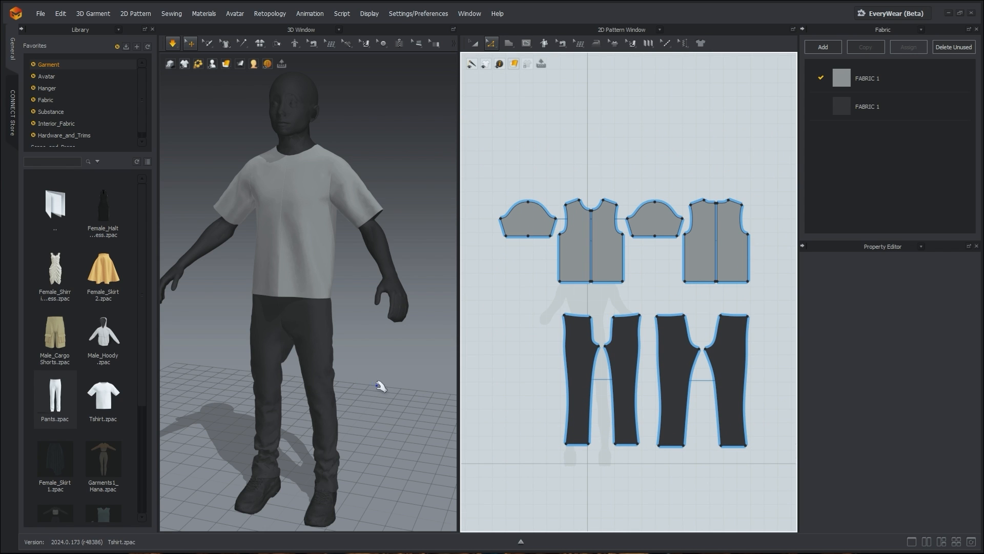
pyautogui.moveTo(378, 384)
pyautogui.mouseDown(button='right')
pyautogui.moveTo(345, 378)
pyautogui.moveTo(356, 391)
pyautogui.moveTo(367, 382)
pyautogui.mouseUp(button='right')
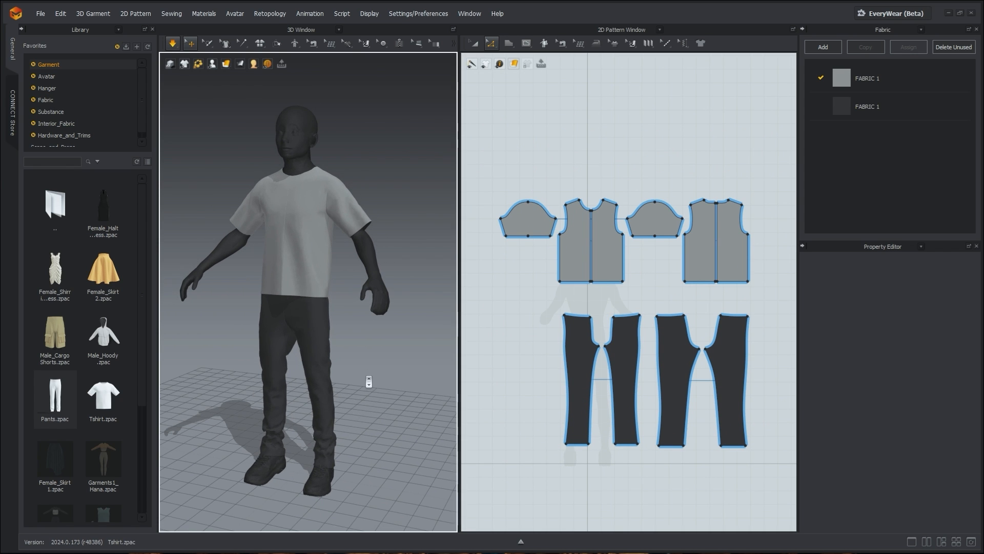
pyautogui.click(332, 263)
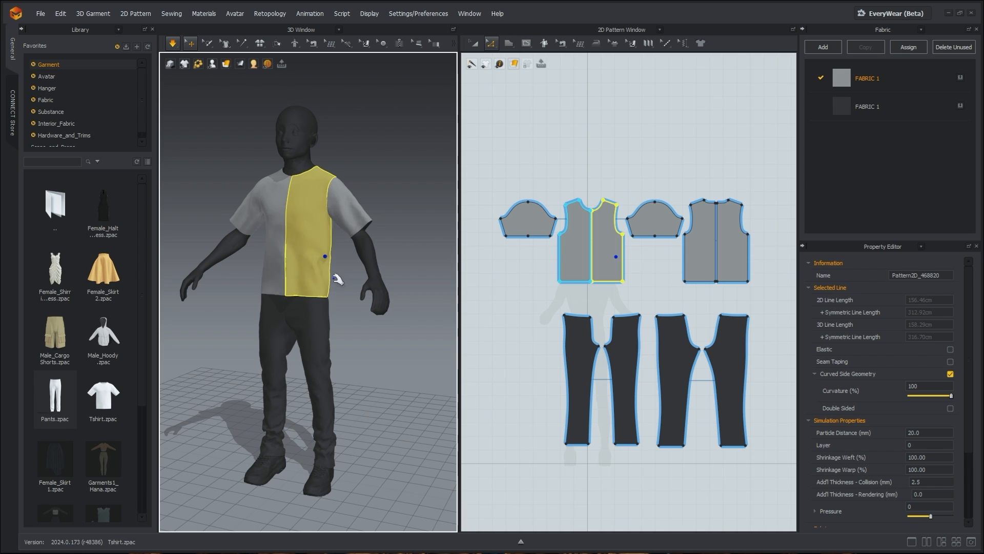
pyautogui.click(355, 226)
pyautogui.click(364, 348)
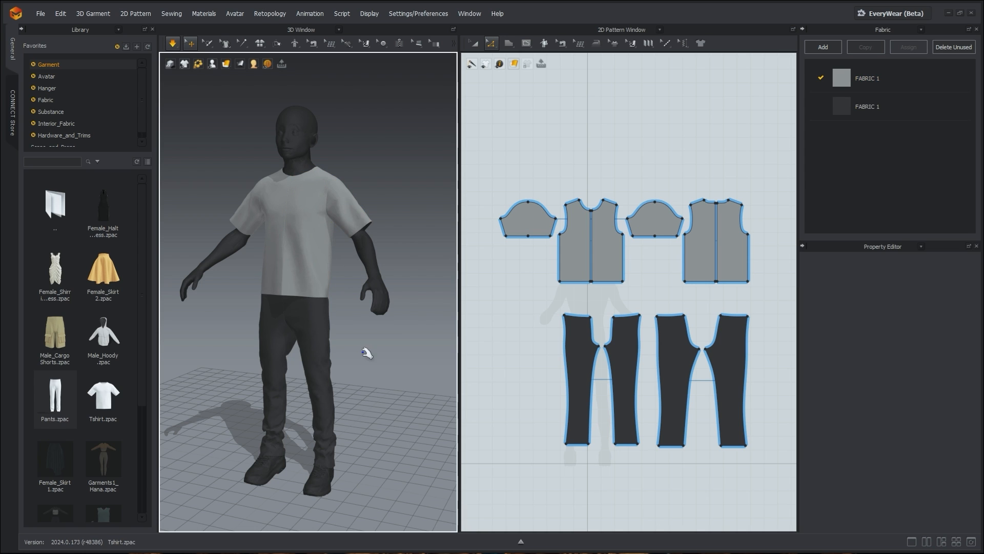
# Apply the Cotton_Canvas physical property preset to the T-shirt fabric and check how the shirt drapes.
pyautogui.moveTo(365, 348); pyautogui.dragTo(383, 332, button='right')
pyautogui.click(872, 77)
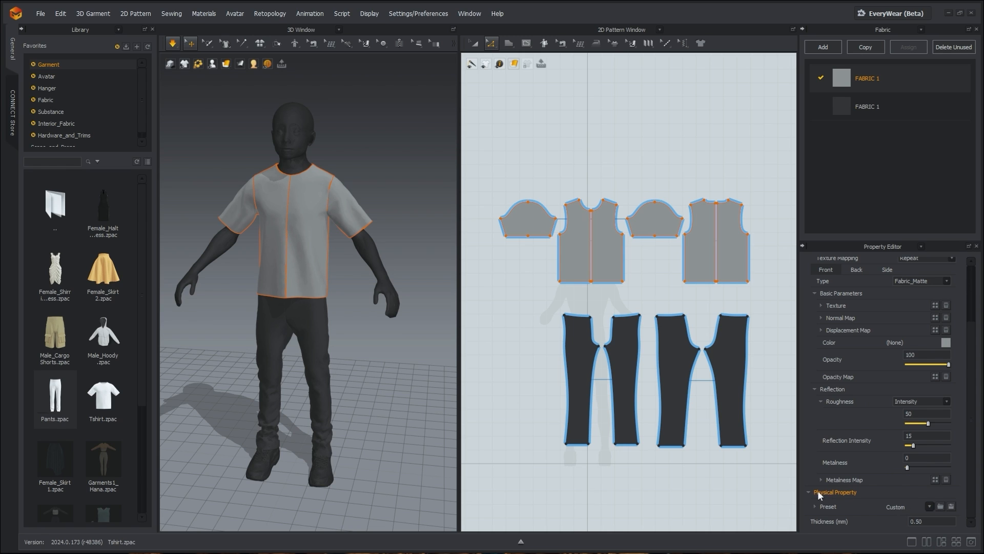
pyautogui.click(930, 507)
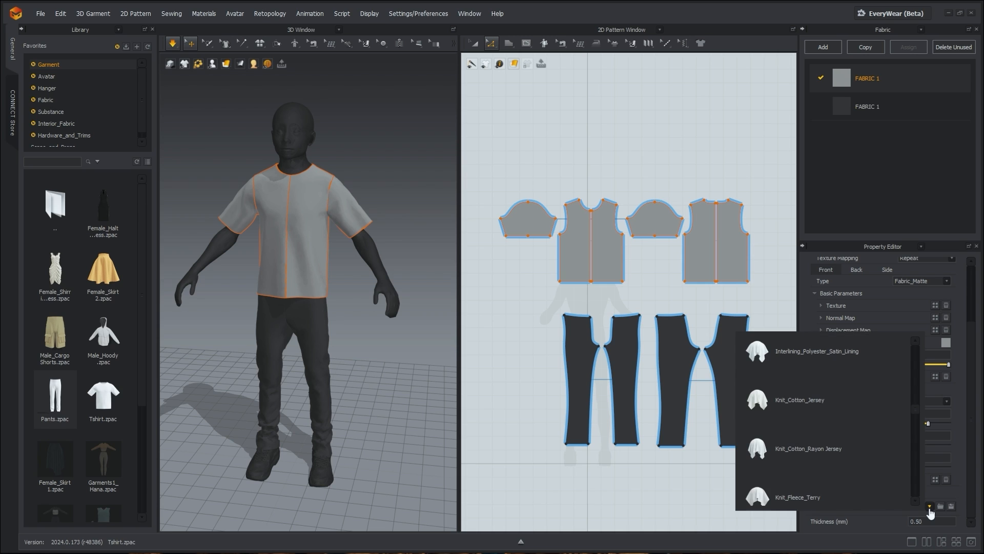
pyautogui.scroll(-5, 851, 417)
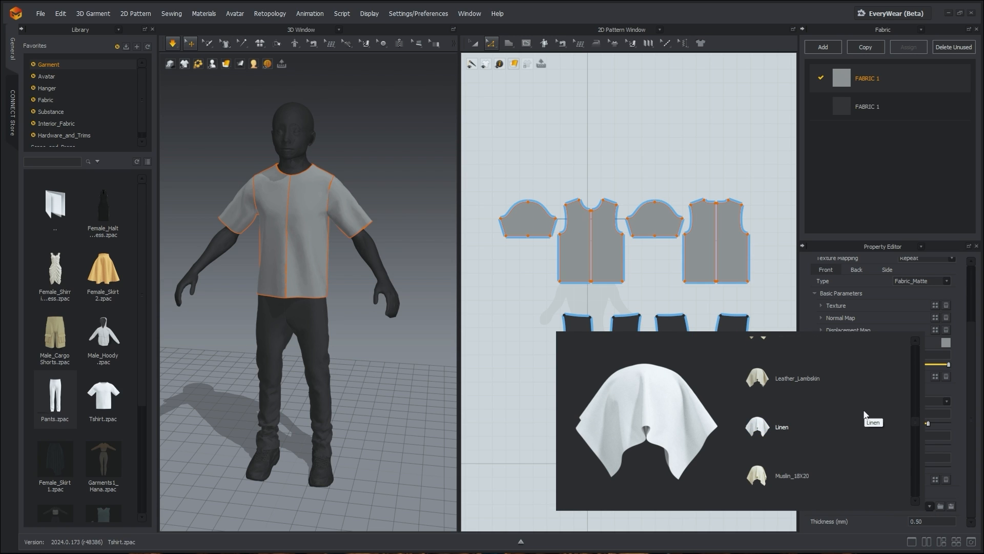
pyautogui.scroll(-3, 867, 411)
pyautogui.scroll(-2, 872, 414)
pyautogui.click(267, 290)
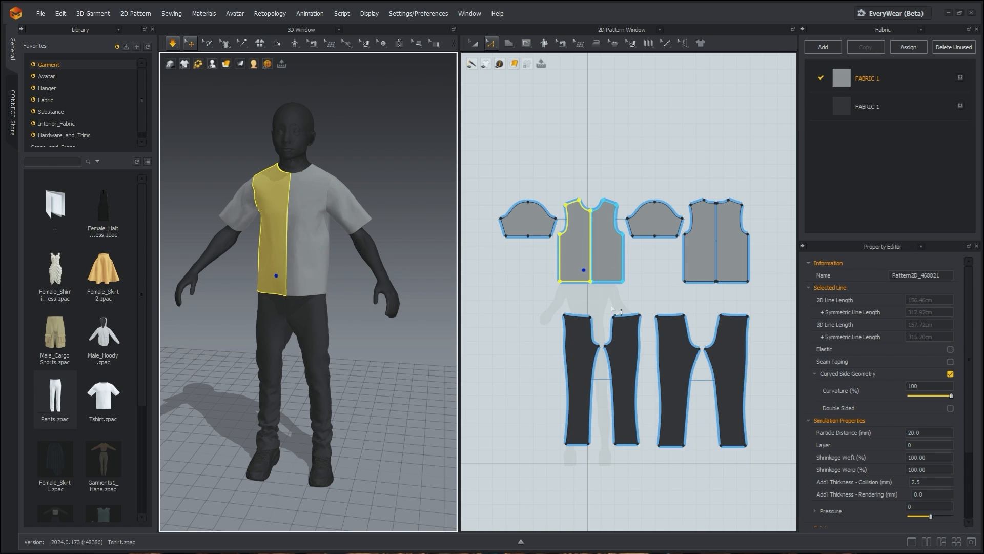
pyautogui.click(921, 74)
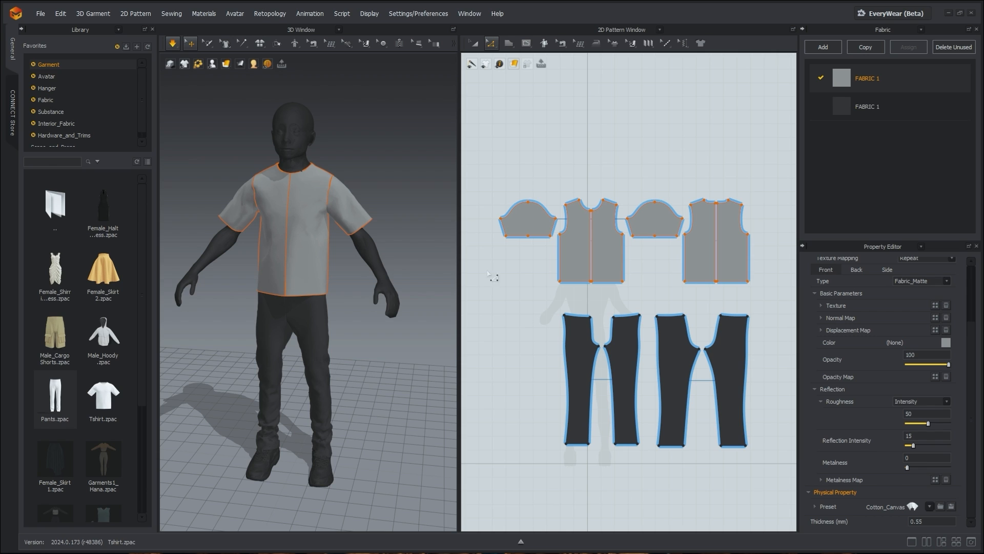
# Select all T-shirt patterns and show the mesh statistics in the 3D view.
pyautogui.moveTo(482, 171); pyautogui.dragTo(765, 298)
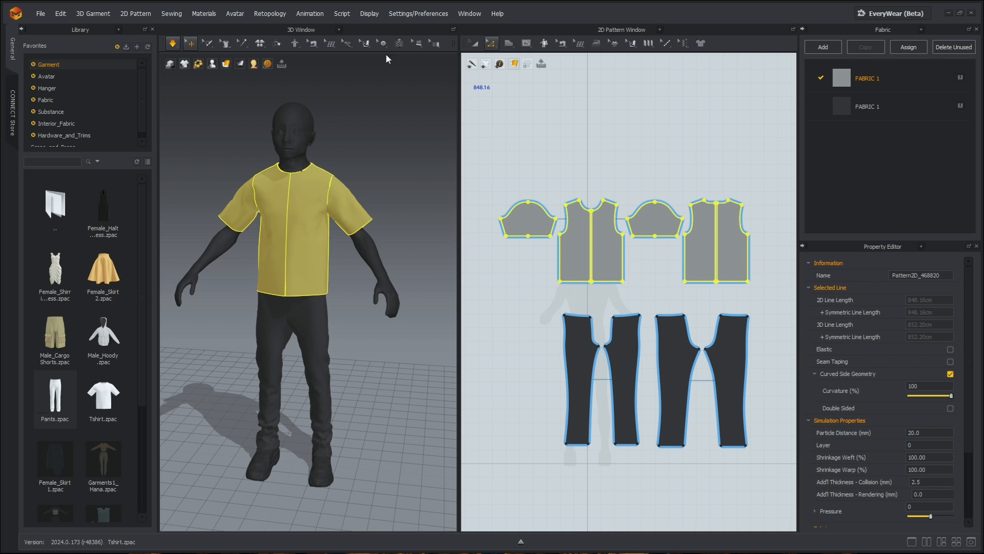
pyautogui.moveTo(385, 137)
pyautogui.mouseDown(button='right')
pyautogui.moveTo(362, 141)
pyautogui.moveTo(376, 143)
pyautogui.mouseUp(button='right')
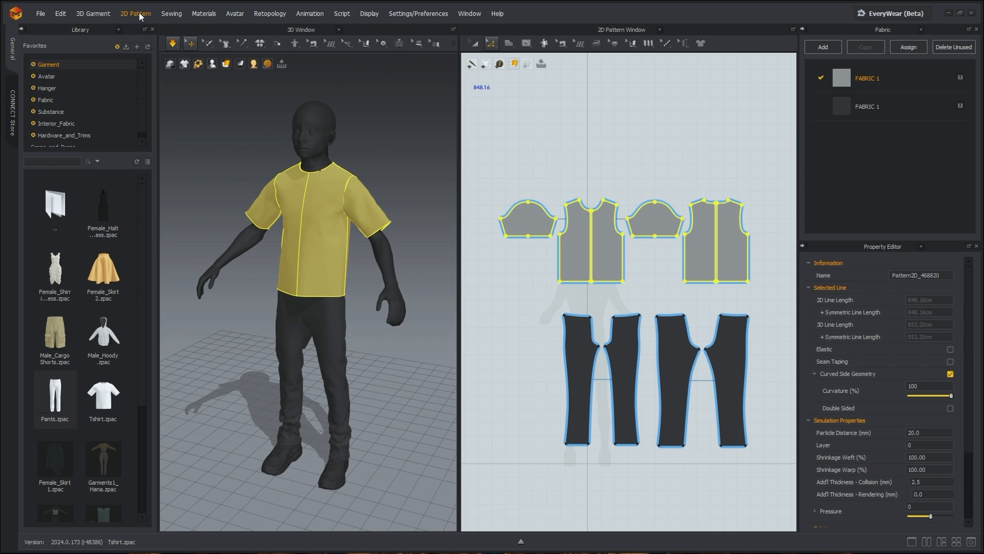
pyautogui.click(376, 15)
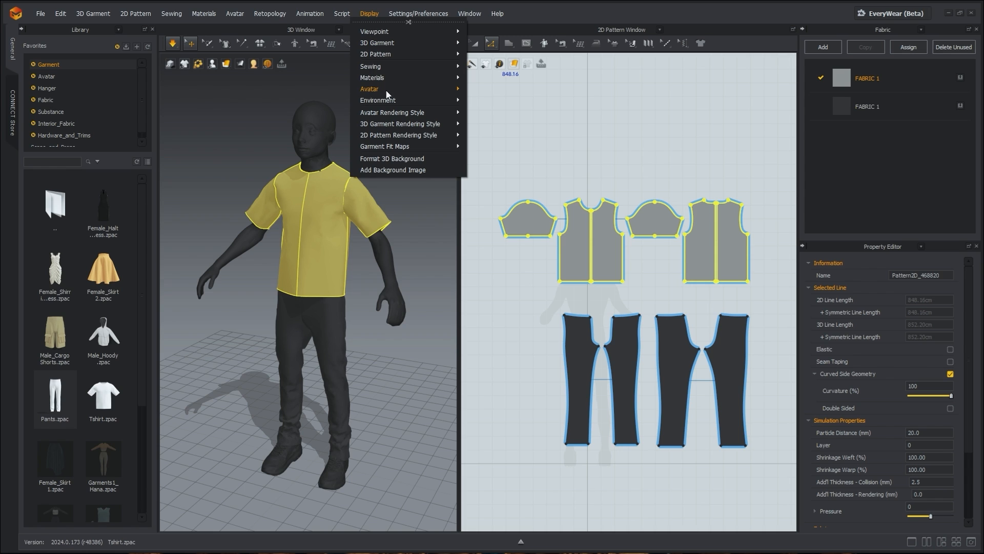
pyautogui.moveTo(389, 99)
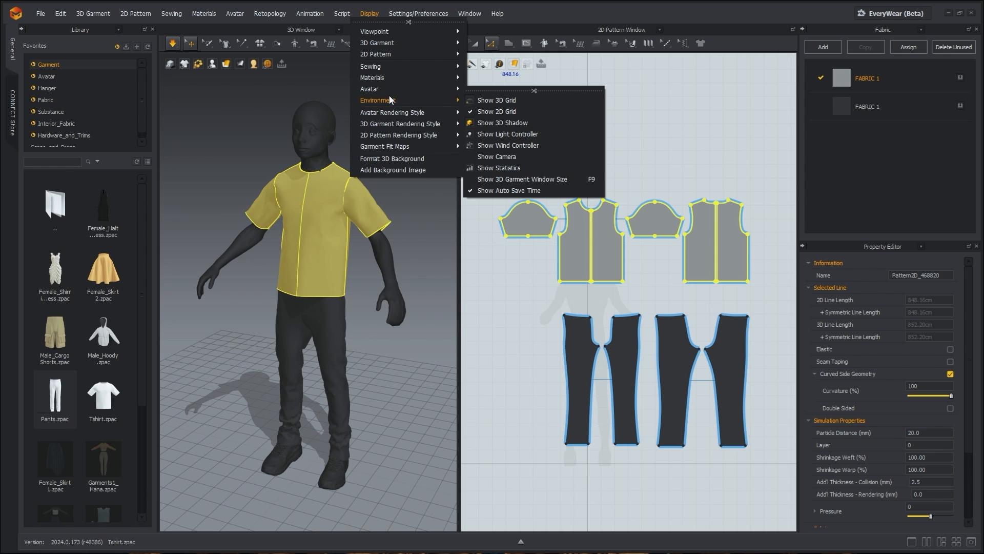
pyautogui.click(512, 169)
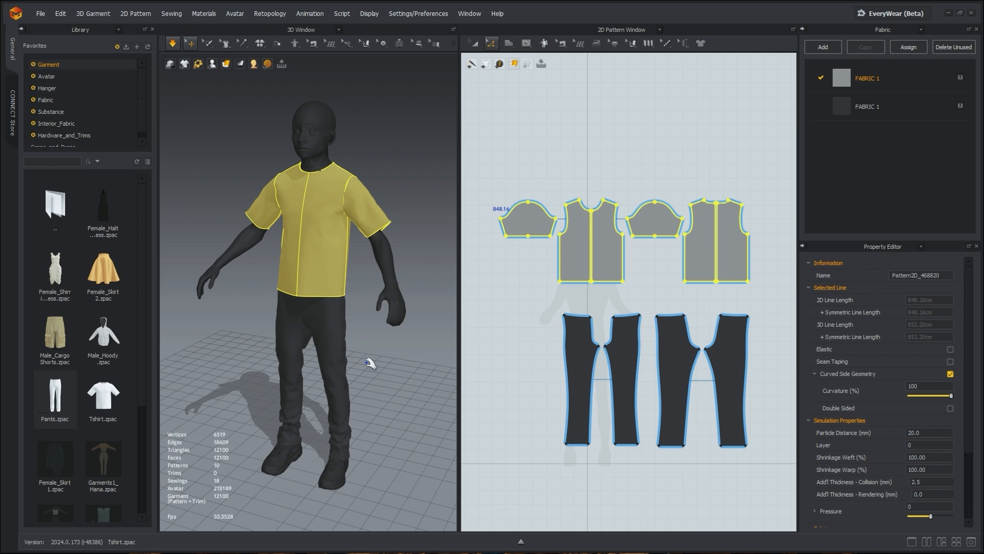
pyautogui.moveTo(378, 363)
pyautogui.mouseDown(button='right')
pyautogui.moveTo(362, 356)
pyautogui.moveTo(375, 359)
pyautogui.mouseUp(button='right')
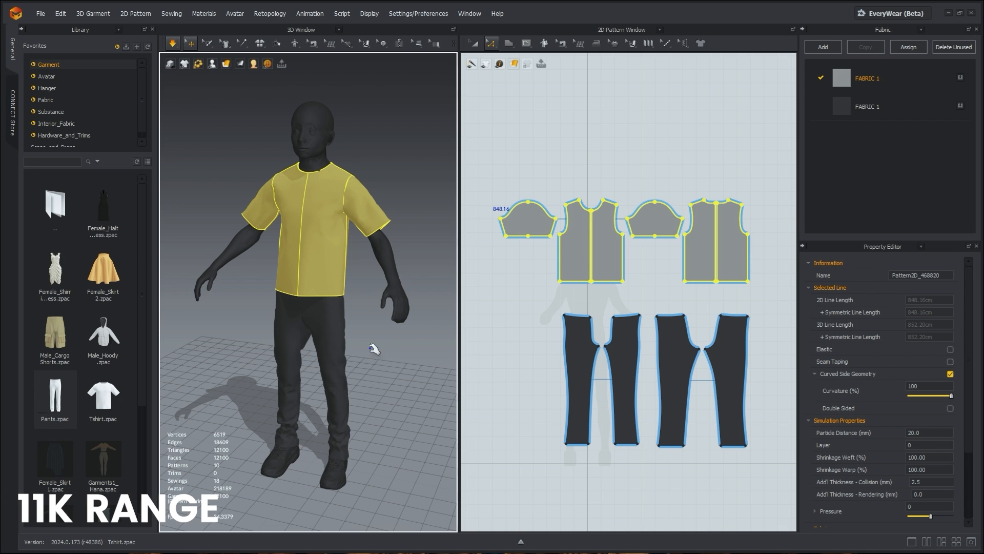
pyautogui.moveTo(370, 360); pyautogui.dragTo(371, 336, button='right')
# From the front view, set the T-shirt patterns' particle distance to 10 mm and tug the sleeve and hem to test the drape.
pyautogui.press('2')
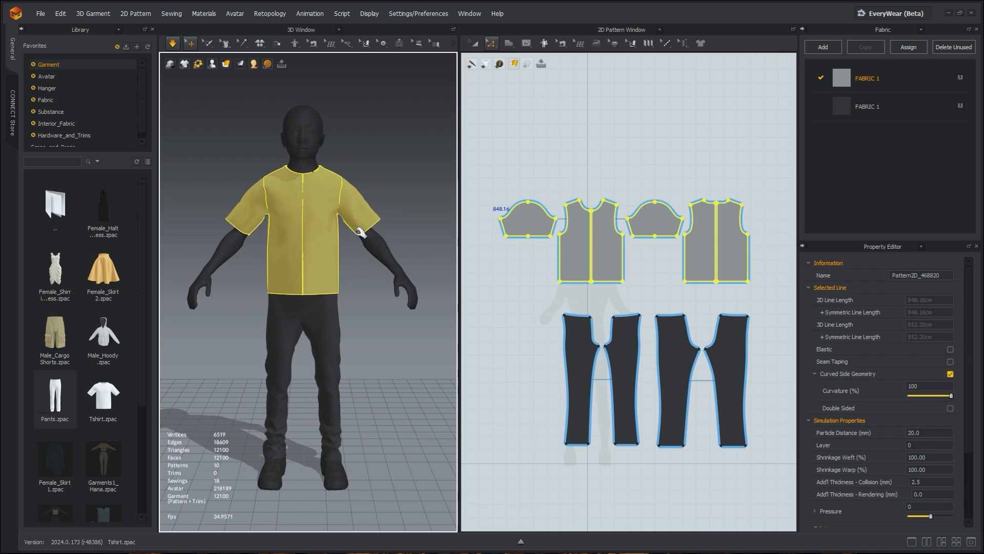
pyautogui.moveTo(356, 228); pyautogui.dragTo(354, 269)
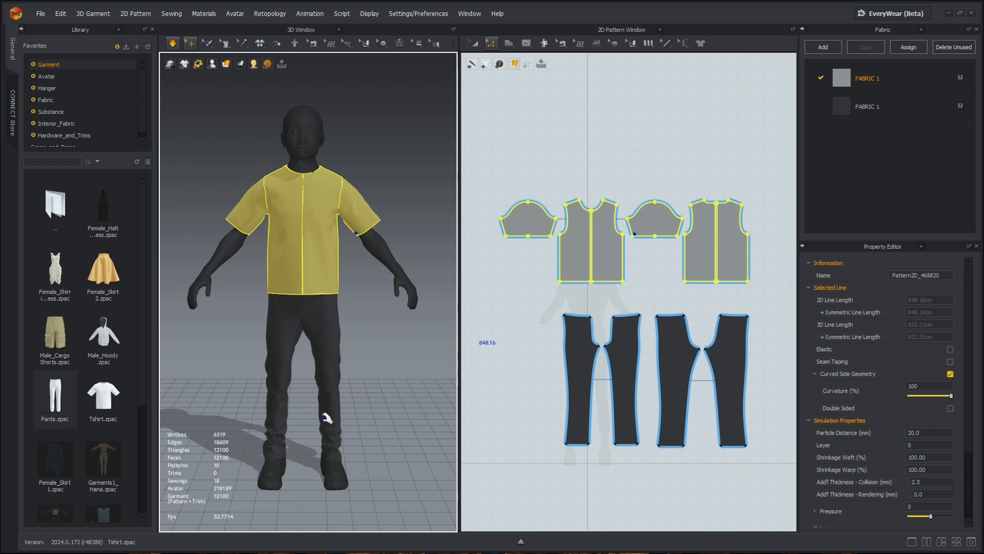
pyautogui.click(923, 431)
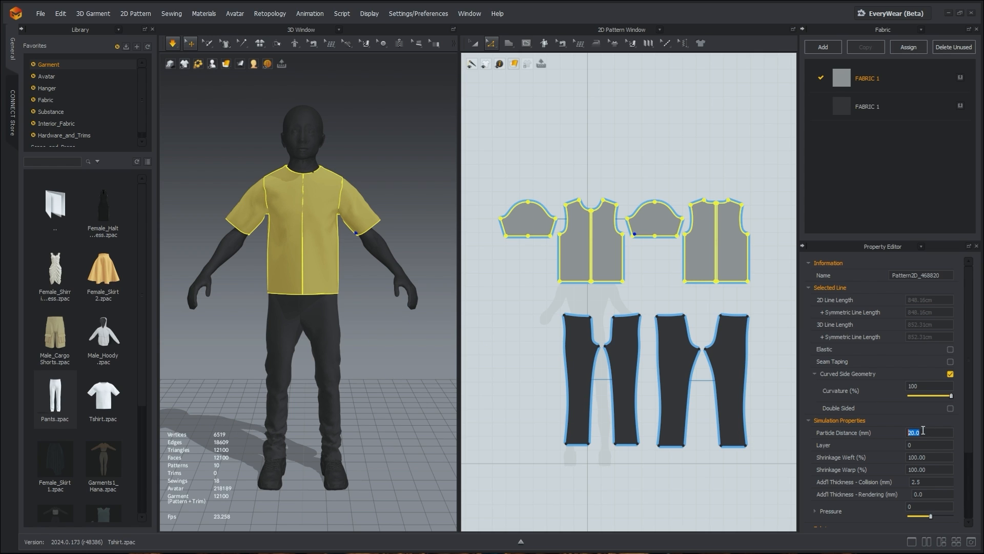
pyautogui.press('Return')
pyautogui.click(173, 43)
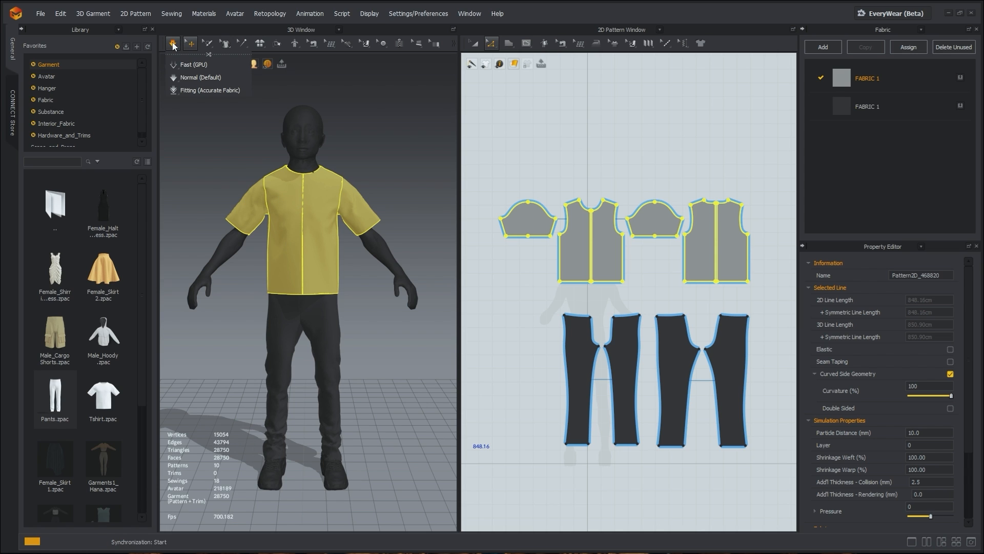
pyautogui.click(257, 229)
pyautogui.moveTo(279, 275); pyautogui.dragTo(262, 296)
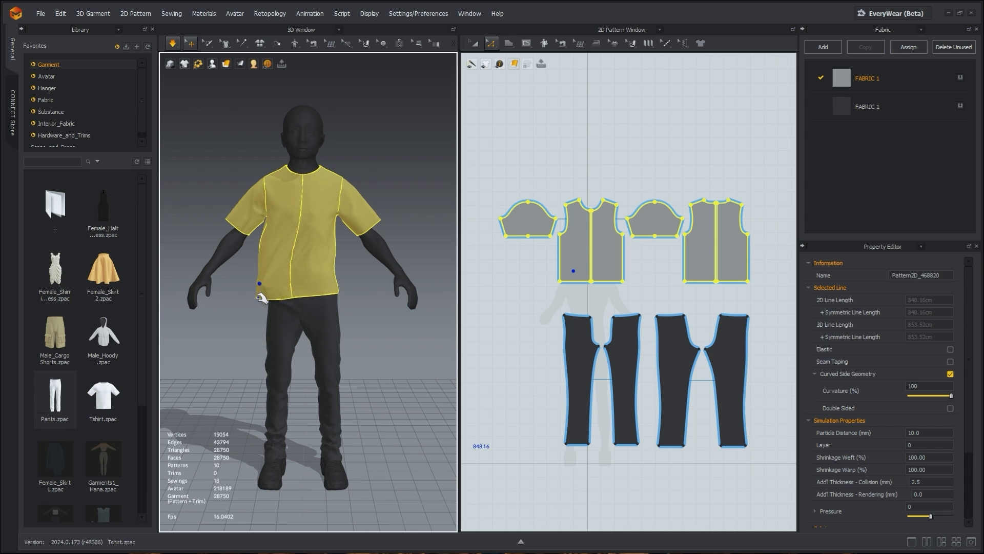
pyautogui.moveTo(338, 273); pyautogui.dragTo(360, 283)
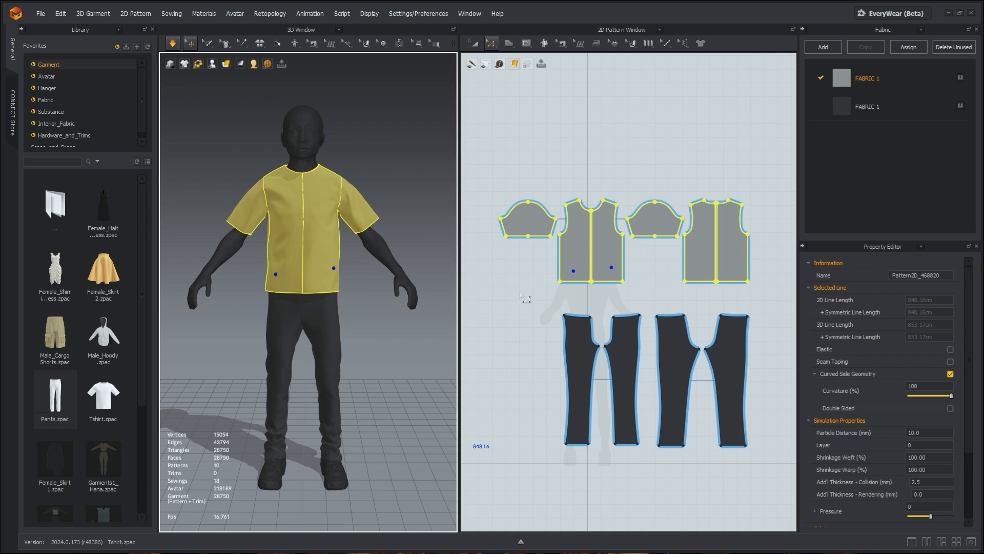
# Set the particle distance of all T-shirt patterns back to 20 mm.
pyautogui.click(926, 433)
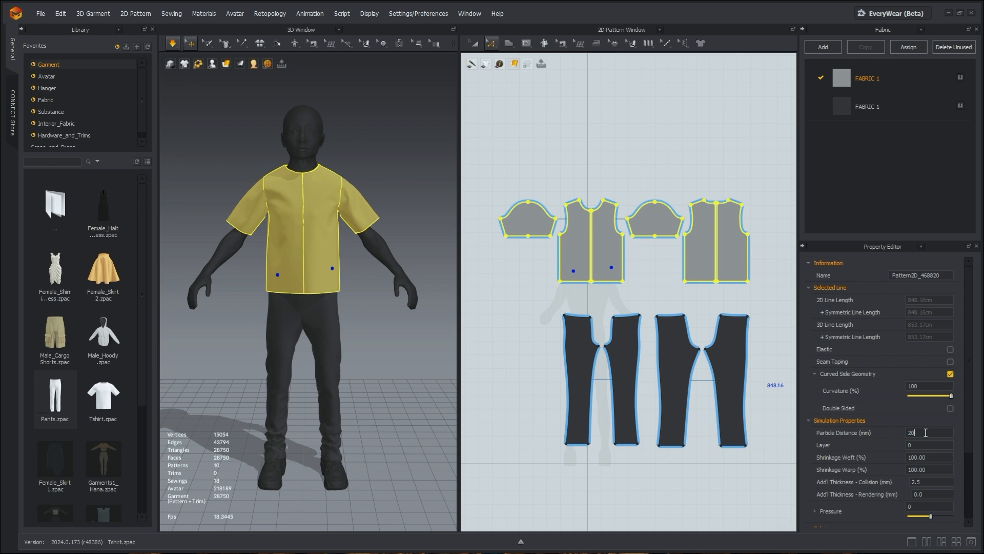
pyautogui.press('Return')
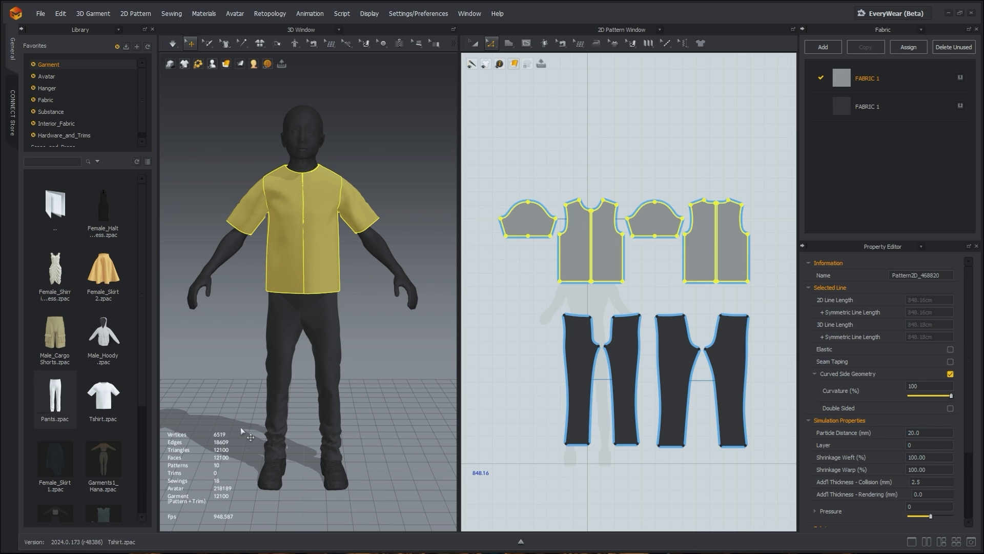
pyautogui.moveTo(383, 364); pyautogui.dragTo(353, 365, button='right')
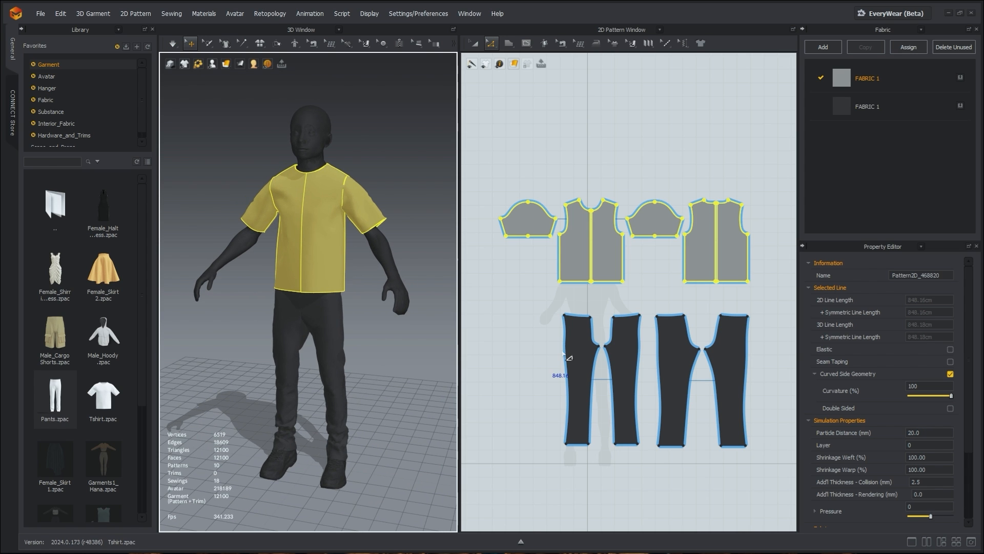
# Try a particle distance of 50 mm on all pants patterns, restore the previous value and resume the simulation.
pyautogui.click(878, 106)
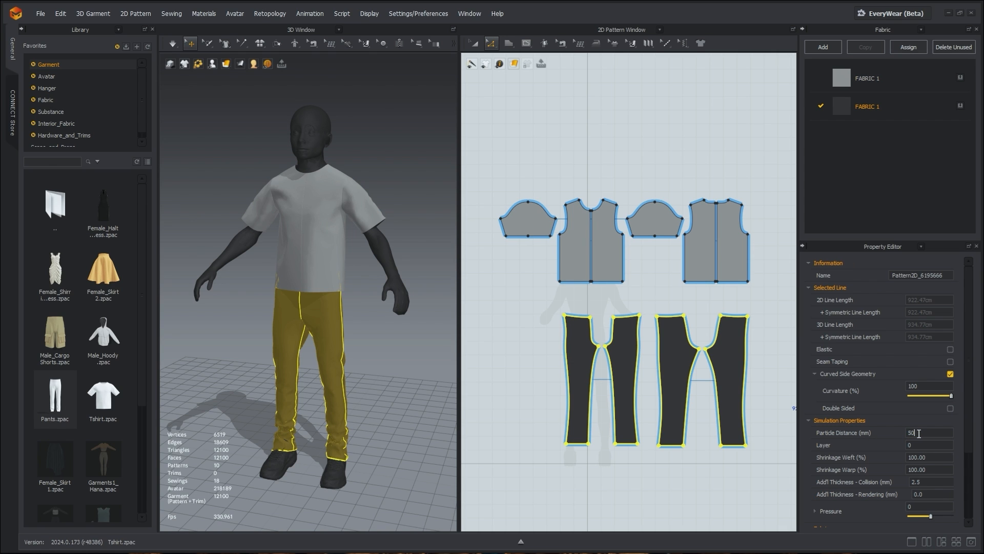
pyautogui.press('Return')
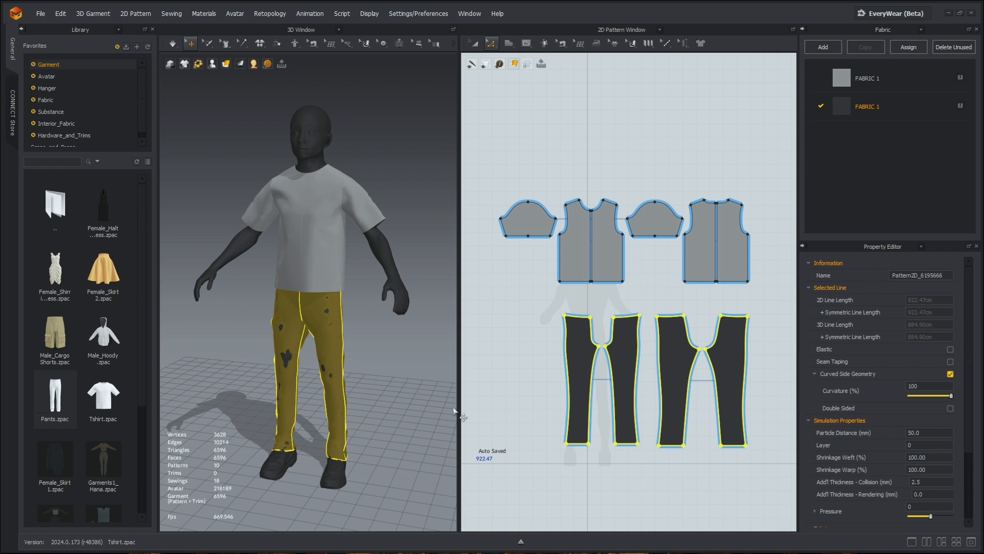
pyautogui.doubleClick(928, 433)
pyautogui.press('Return')
pyautogui.press('space')
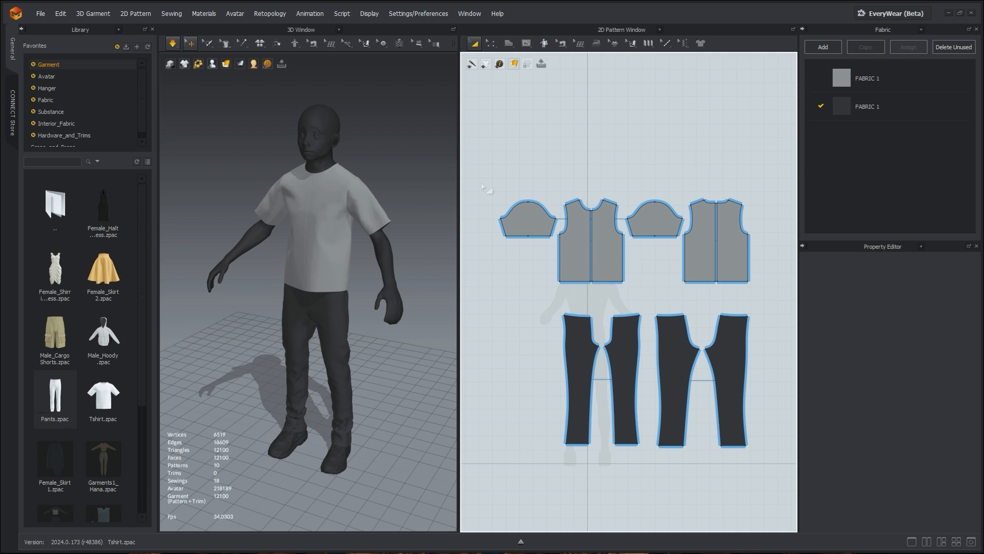
# Review the T-shirt pattern pieces and the physical property presets of the T-shirt and pants fabrics.
pyautogui.click(520, 215)
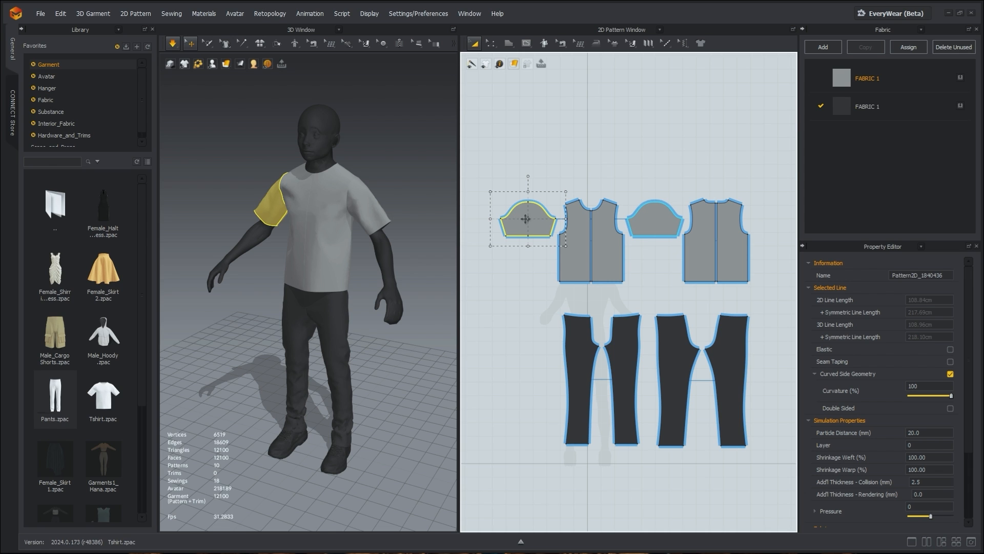
pyautogui.click(574, 223)
pyautogui.click(741, 141)
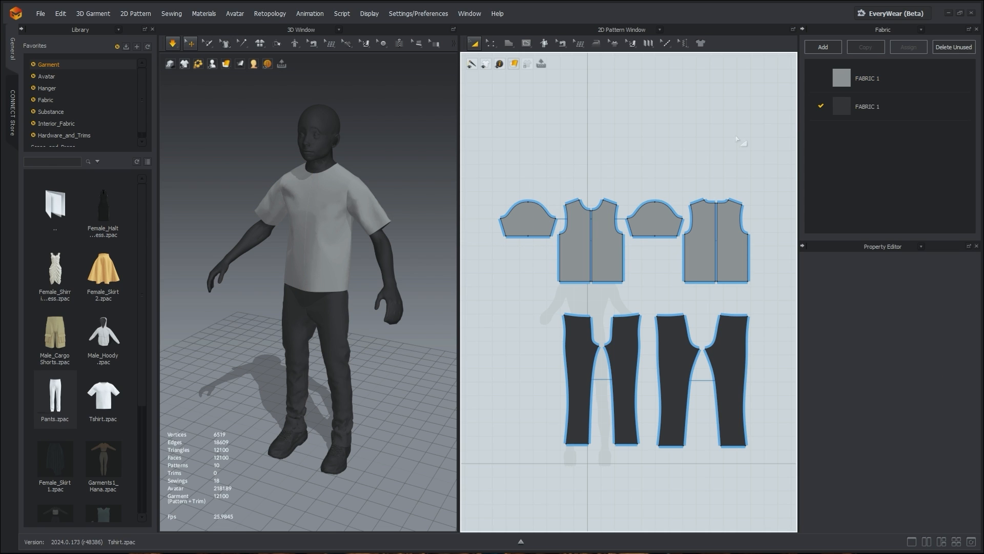
pyautogui.click(888, 82)
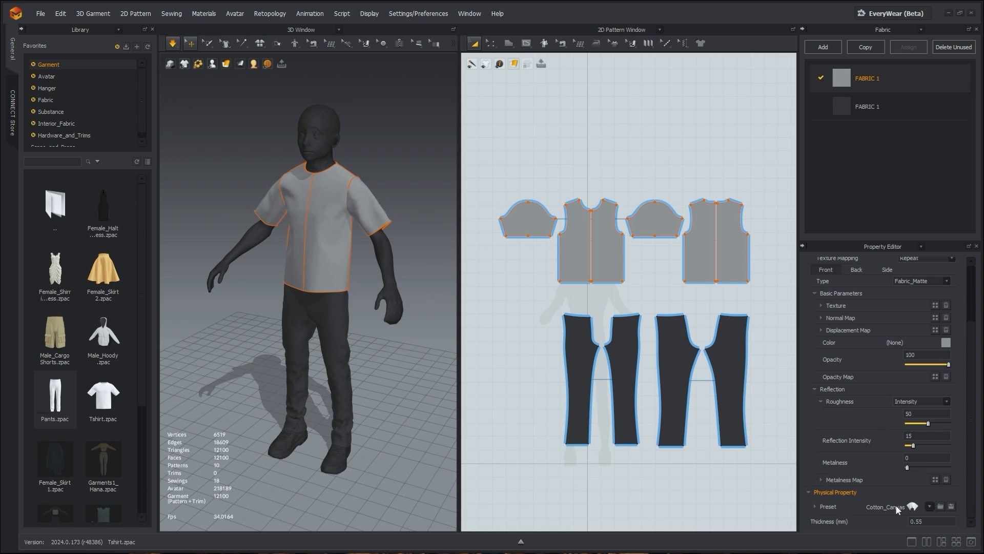
pyautogui.click(883, 107)
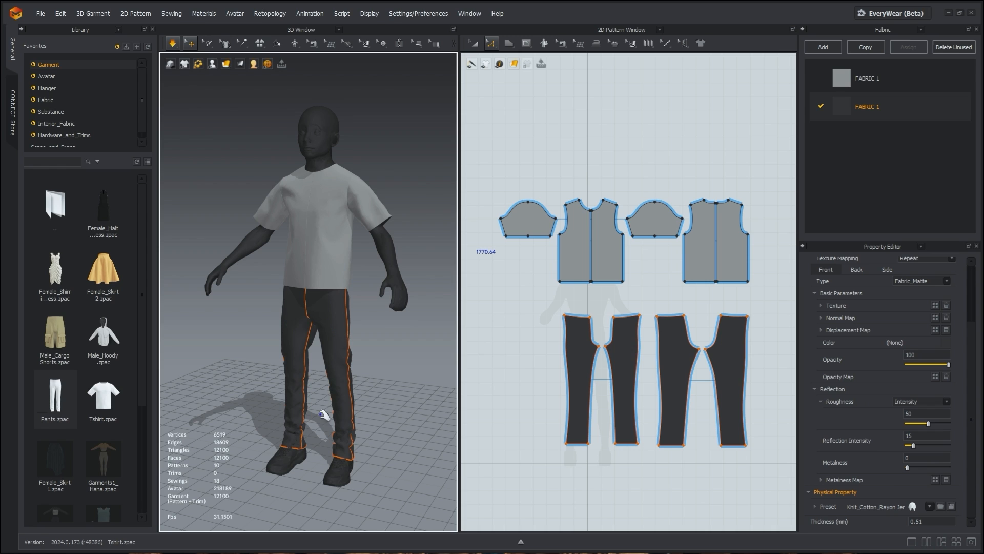
pyautogui.click(392, 376)
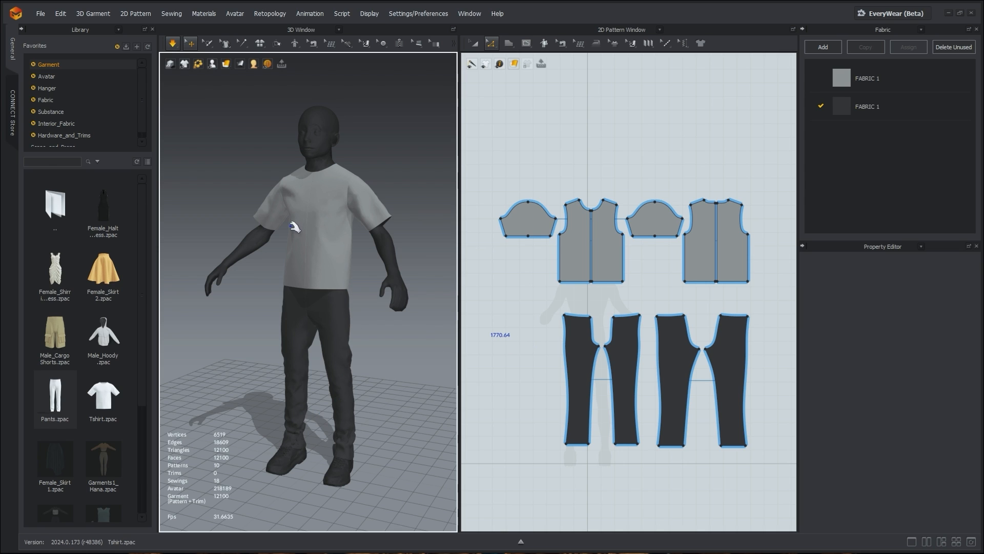
# Start saving the project under a new name and create an MD-Projects folder inside the FBX folder.
pyautogui.click(39, 13)
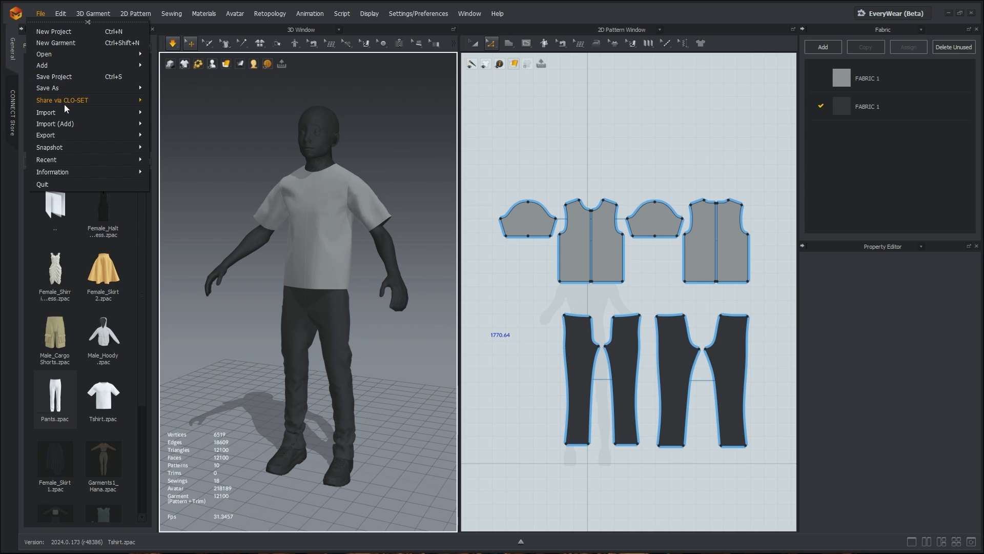
pyautogui.moveTo(62, 89)
pyautogui.click(177, 87)
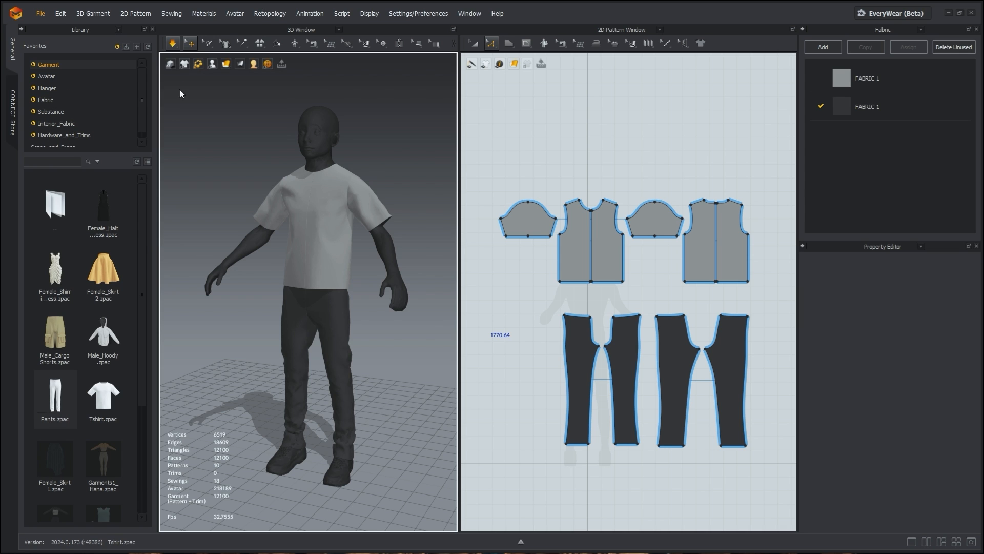
pyautogui.doubleClick(439, 234)
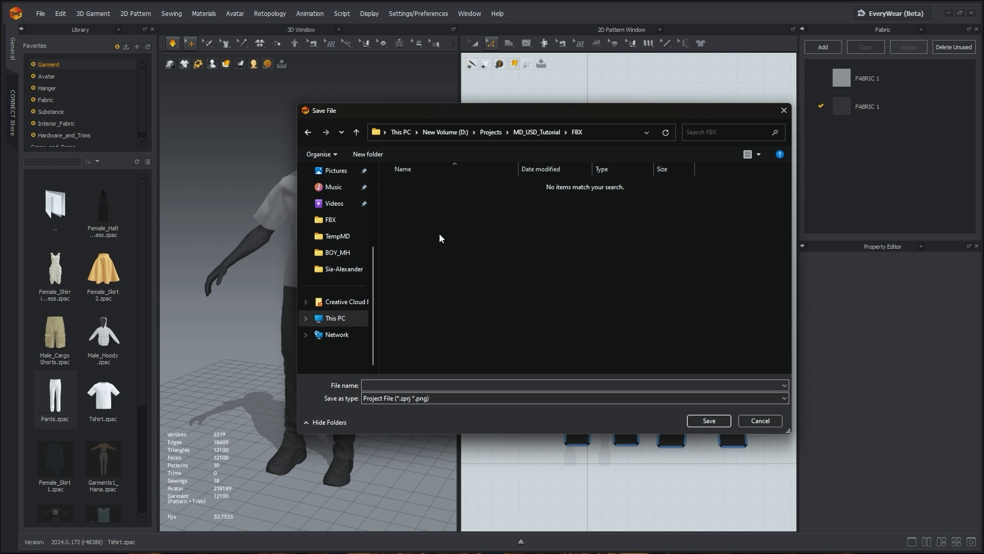
pyautogui.rightClick(466, 269)
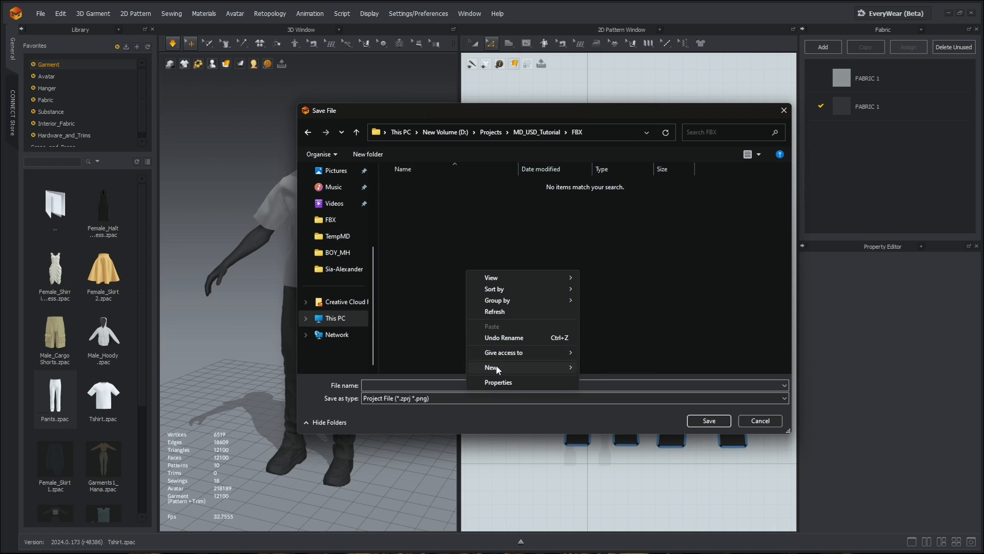
pyautogui.moveTo(497, 367)
pyautogui.click(591, 369)
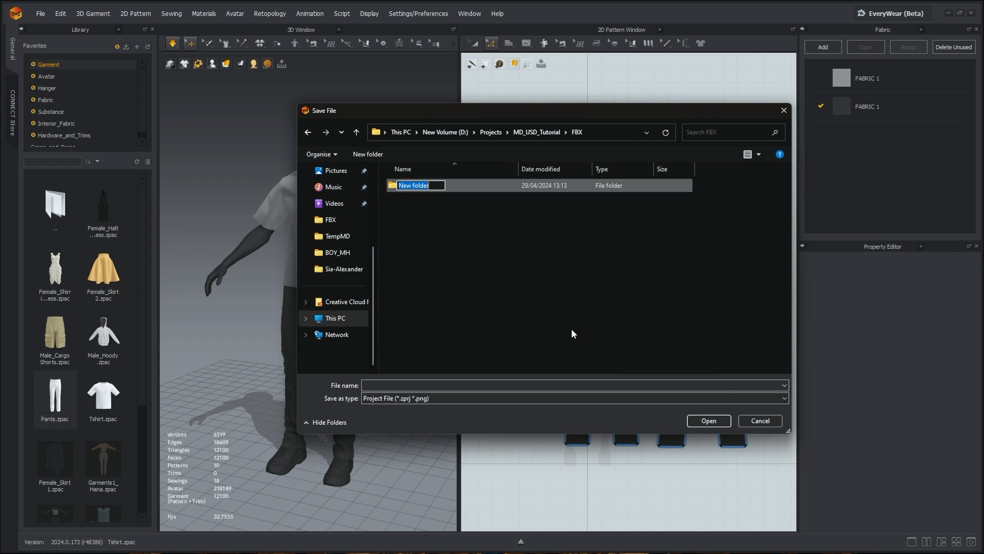
pyautogui.write('MD-Projects')
pyautogui.press('Return')
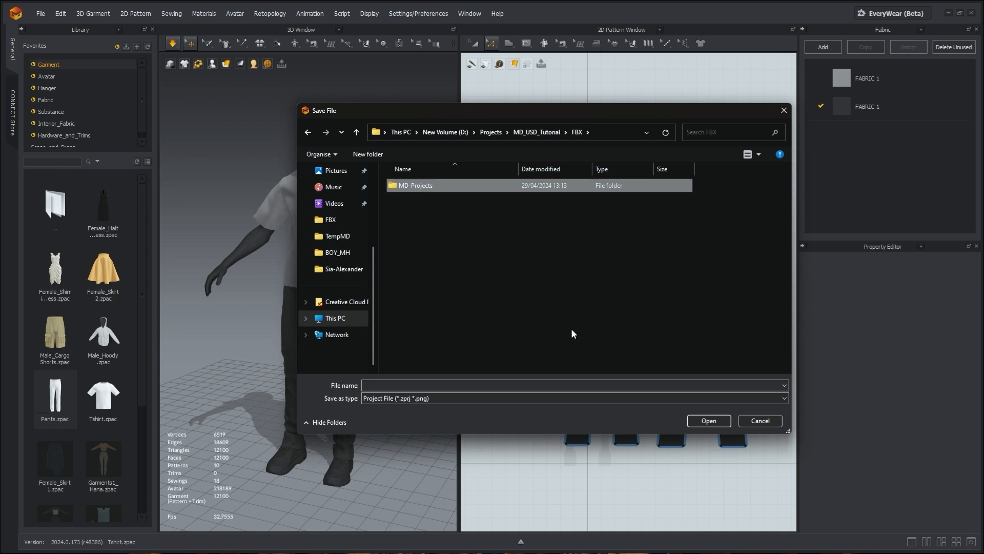
# Save the project as FullyClothes_MH inside the MD-Projects folder.
pyautogui.doubleClick(430, 190)
pyautogui.write('FullyCl')
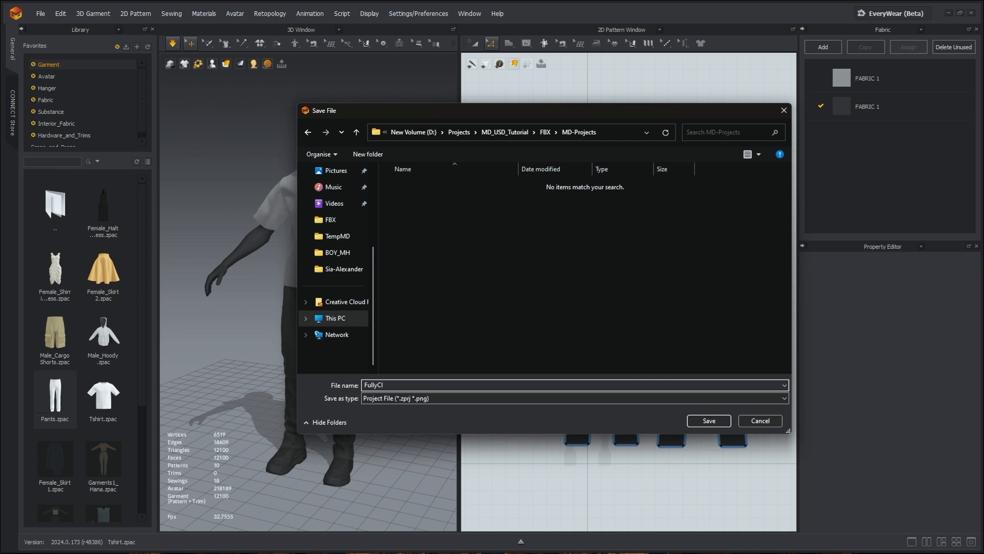
pyautogui.write('othes_MH')
pyautogui.press('Return')
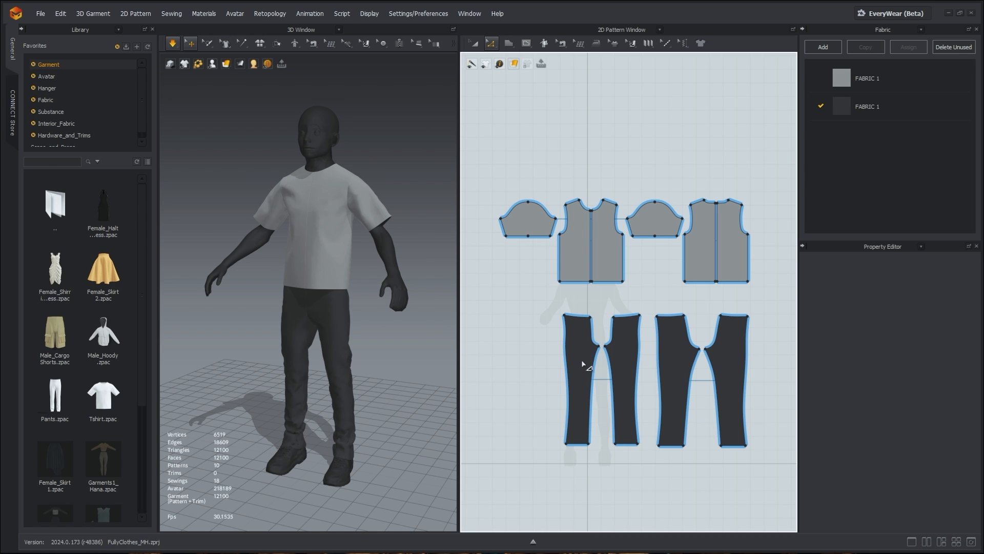
# Delete all four pants patterns from the 2D pattern layout, leaving only the T-shirt pieces.
pyautogui.click(473, 43)
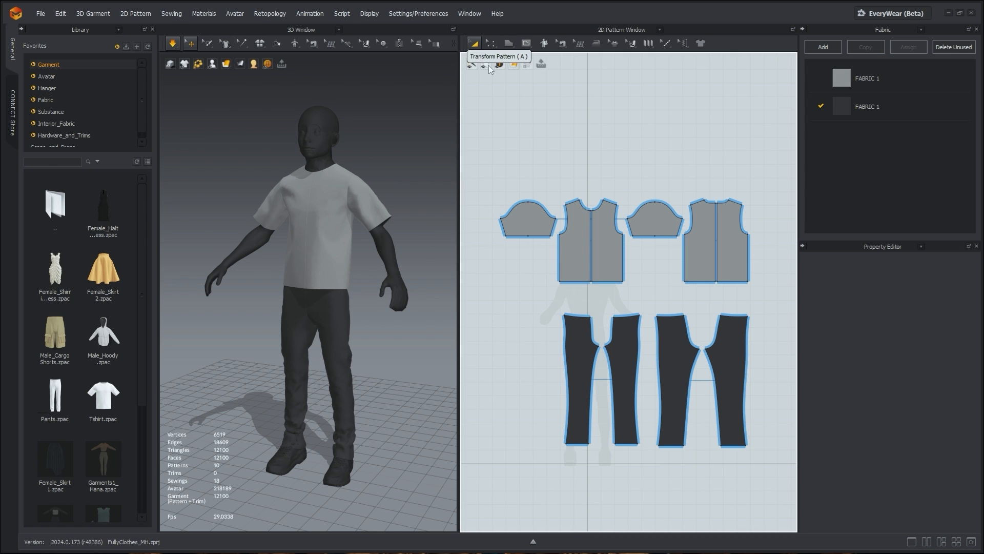
pyautogui.click(578, 359)
pyautogui.keyDown('shift'); pyautogui.click(625, 369); pyautogui.keyUp('shift')
pyautogui.keyDown('shift'); pyautogui.click(673, 347); pyautogui.keyUp('shift')
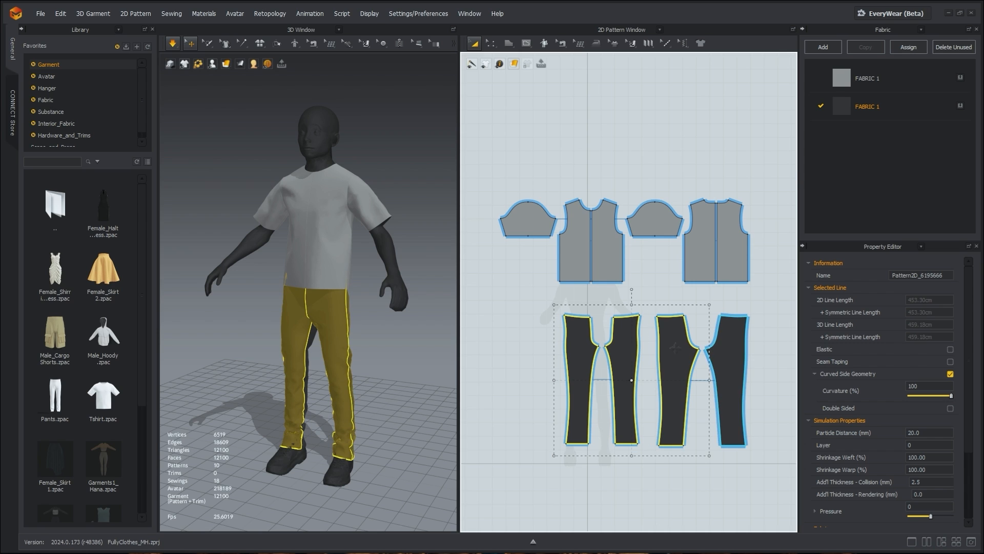
pyautogui.keyDown('shift'); pyautogui.click(723, 353); pyautogui.keyUp('shift')
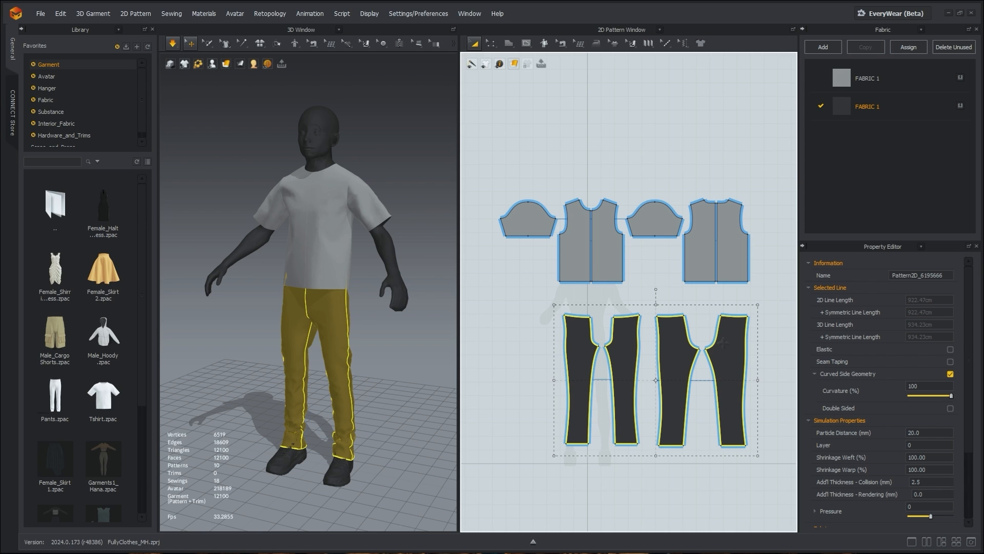
pyautogui.press('Delete')
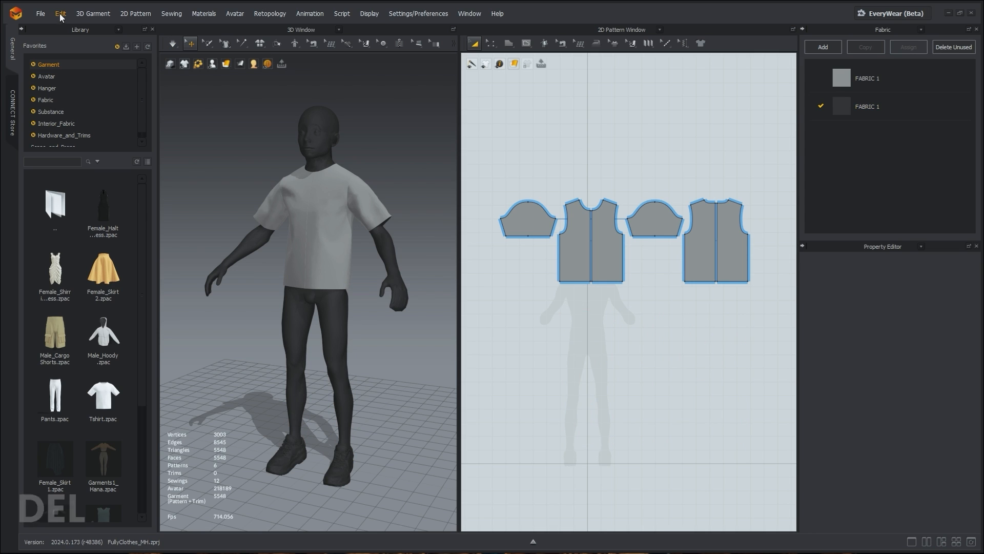
# Save the T-shirt version as a separate project named ShirtOnly_MH in the MD-Projects folder.
pyautogui.click(40, 13)
pyautogui.moveTo(57, 117)
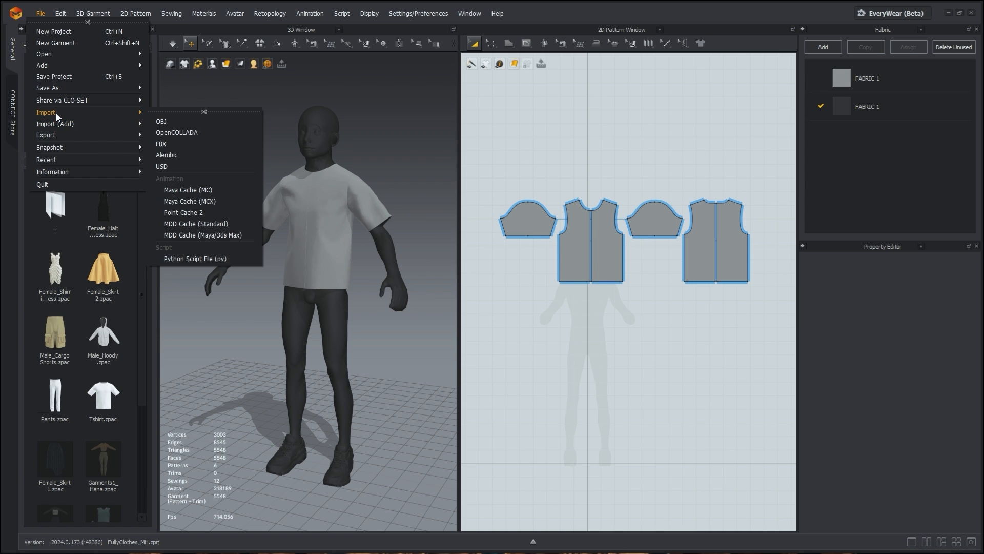
pyautogui.moveTo(56, 95)
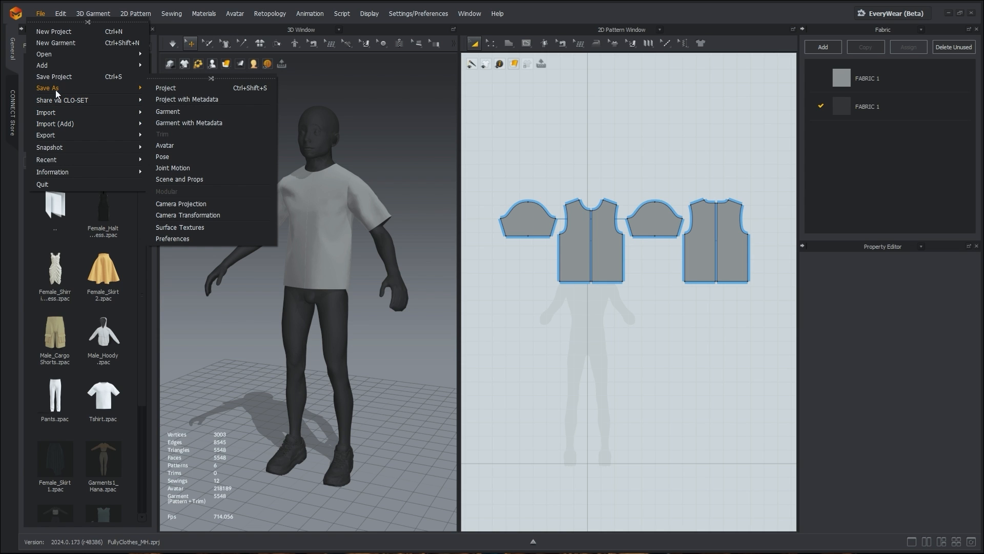
pyautogui.click(167, 88)
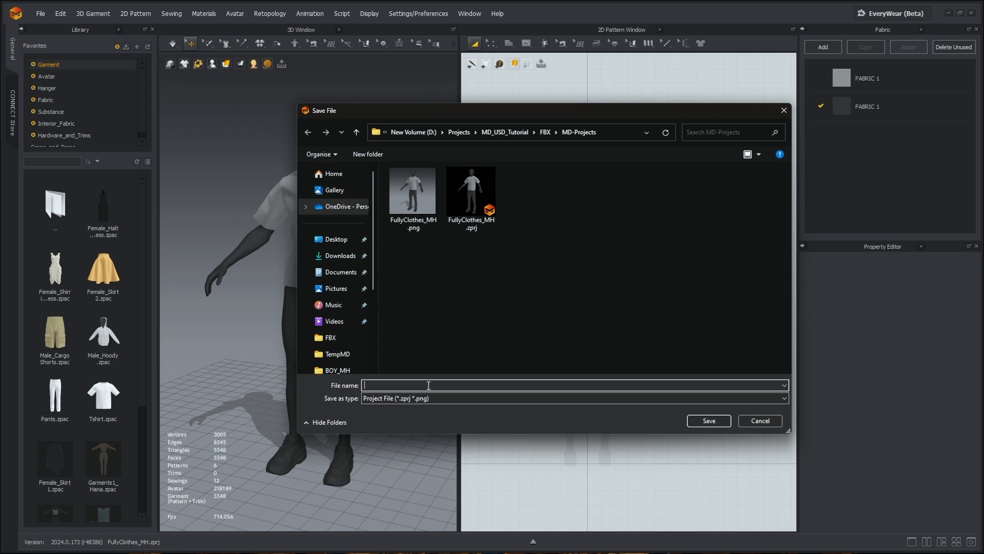
pyautogui.write('ShirtOnly_MH')
pyautogui.press('Return')
# Undo the deletion of the pants patterns and delete all T-shirt patterns instead.
pyautogui.hotkey('ctrl', 'z')
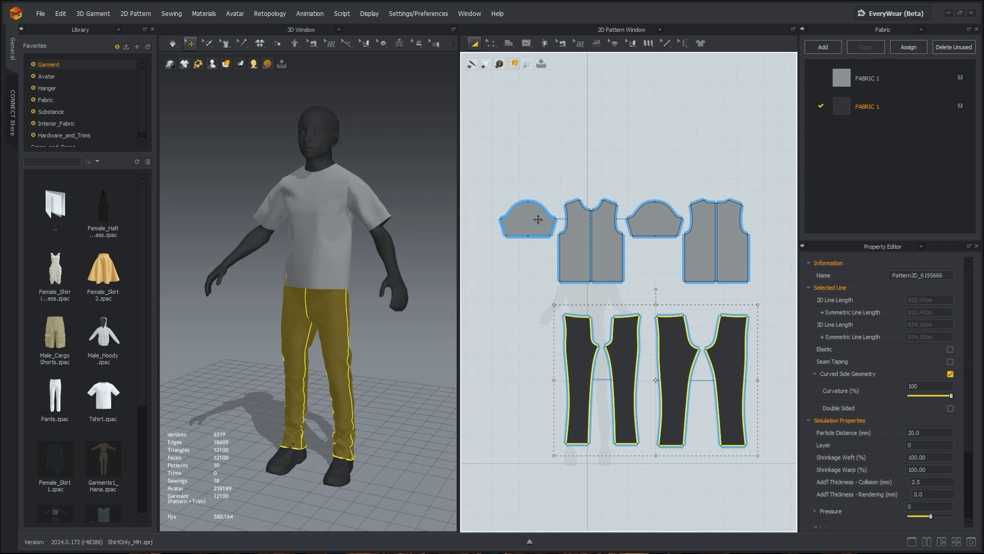
pyautogui.moveTo(488, 179); pyautogui.dragTo(763, 299)
pyautogui.press('Delete')
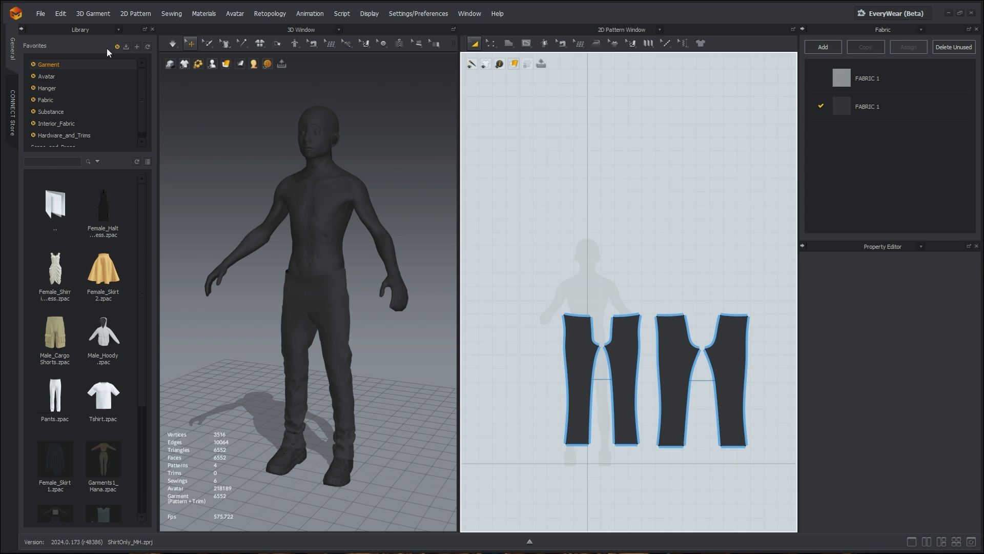
# Save the pants version as a separate project named PantsOnly_MH in the MD-Projects folder.
pyautogui.click(41, 13)
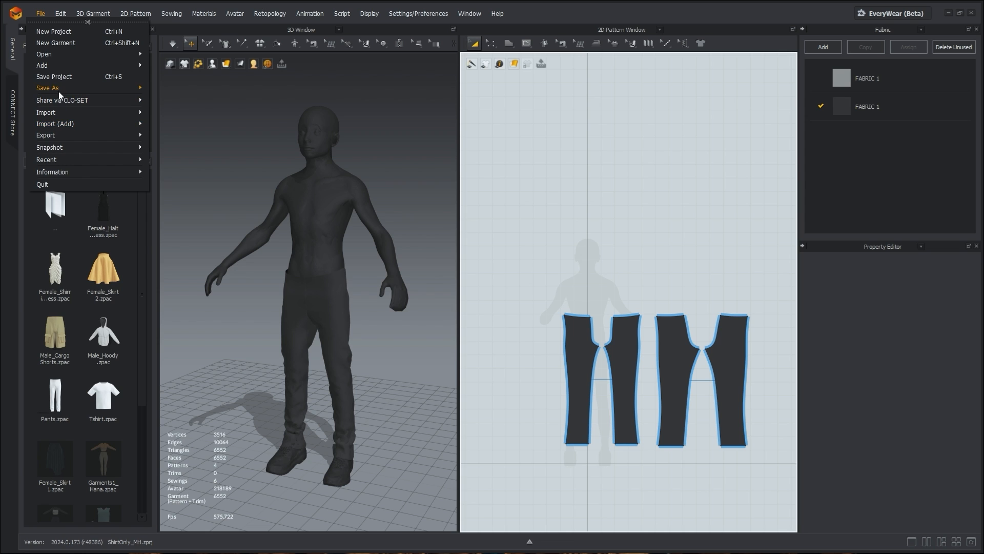
pyautogui.moveTo(59, 91)
pyautogui.click(160, 90)
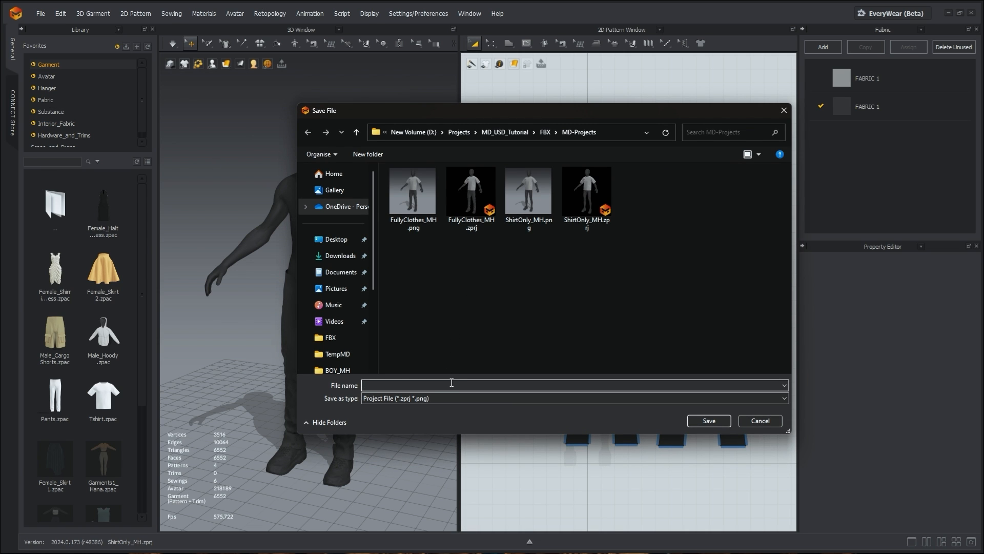
pyautogui.write('PantsOnly_MH')
pyautogui.click(709, 420)
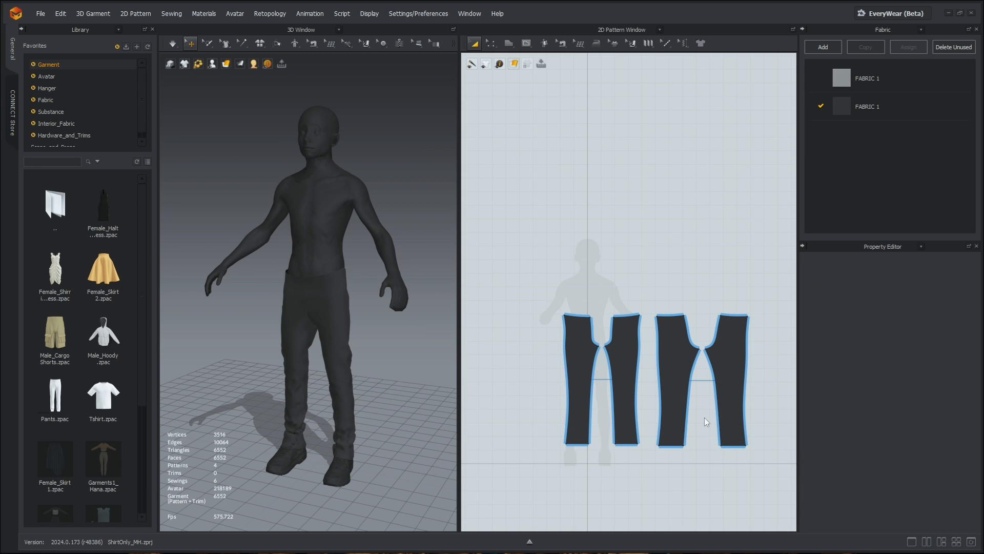
# Start a USD export of the pants and set the file type to USDA File (*.usda).
pyautogui.click(41, 13)
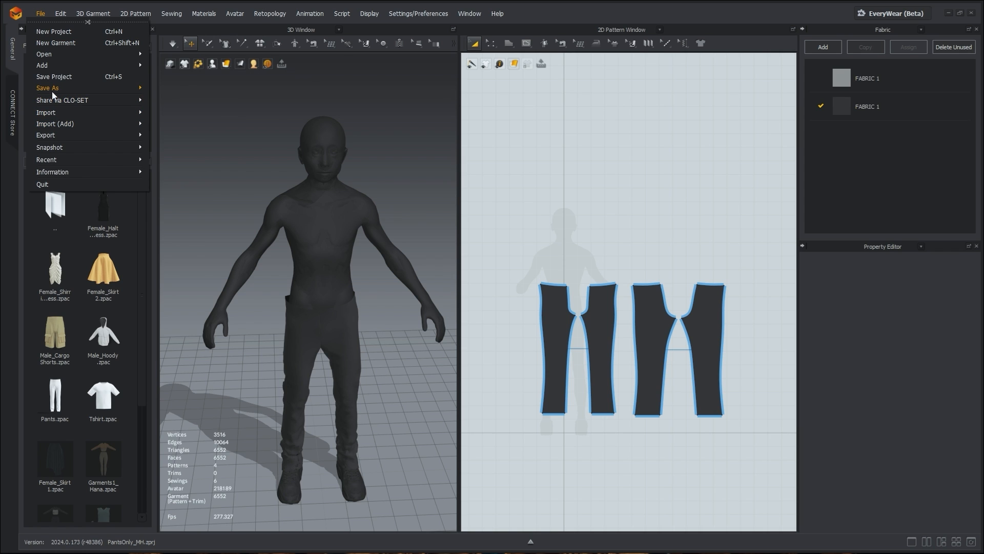
pyautogui.moveTo(58, 113)
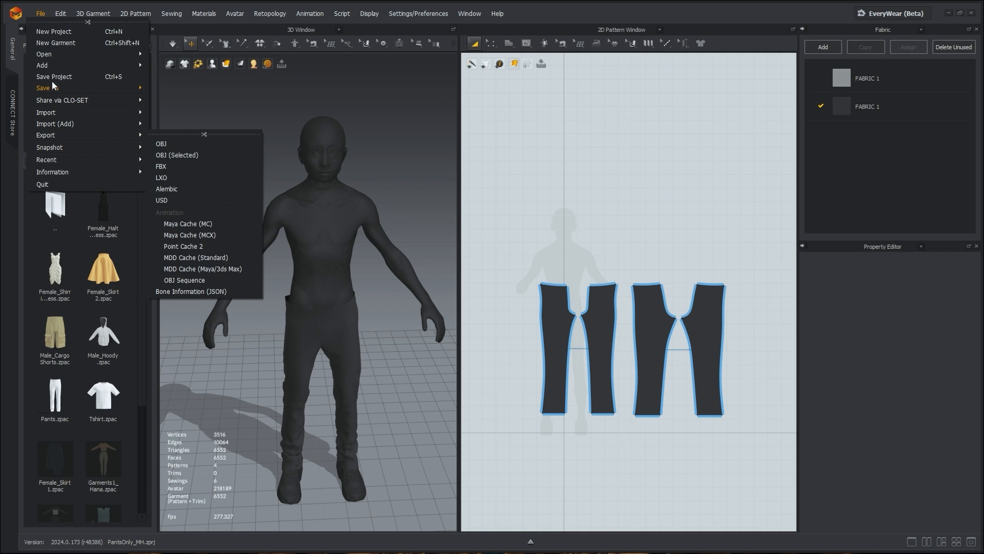
pyautogui.moveTo(52, 136)
pyautogui.click(163, 200)
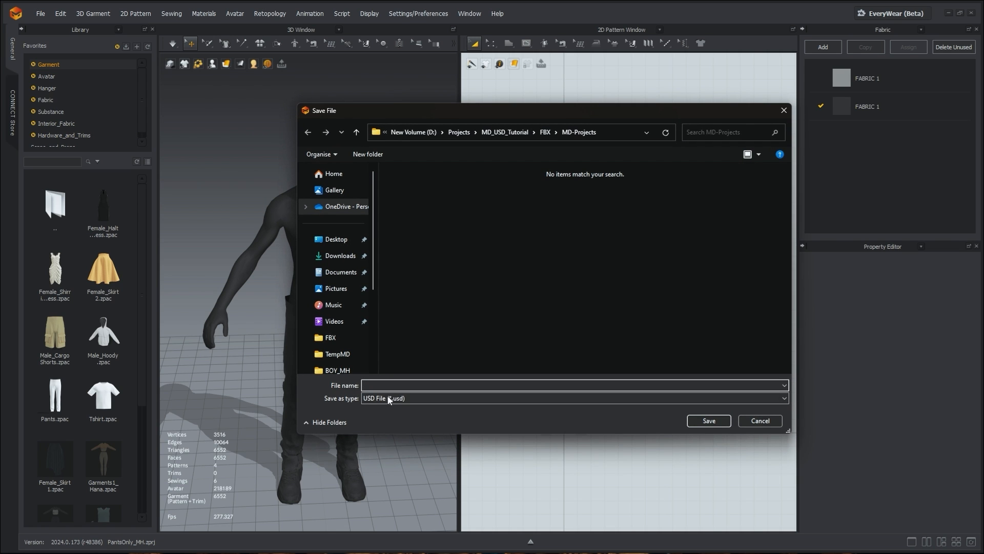
pyautogui.click(404, 398)
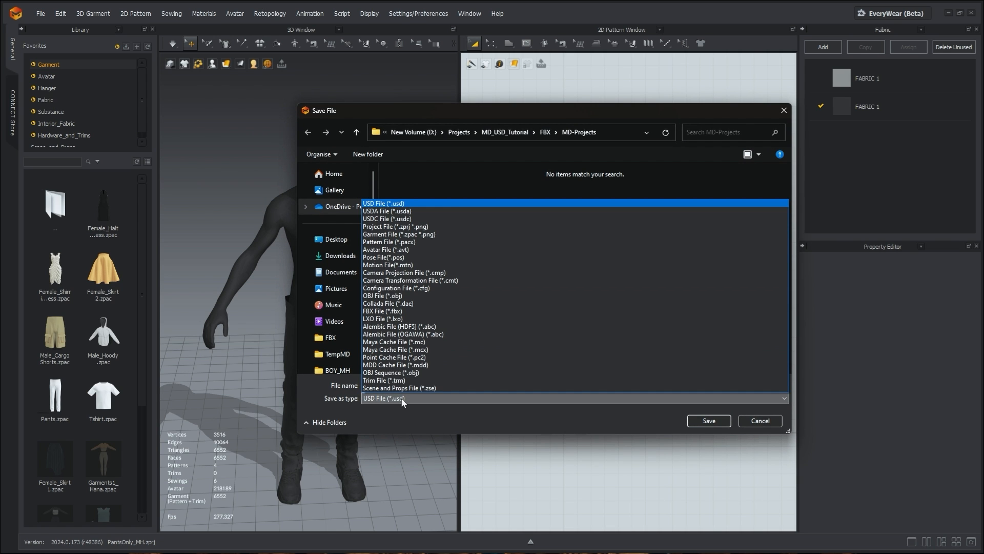
pyautogui.click(403, 211)
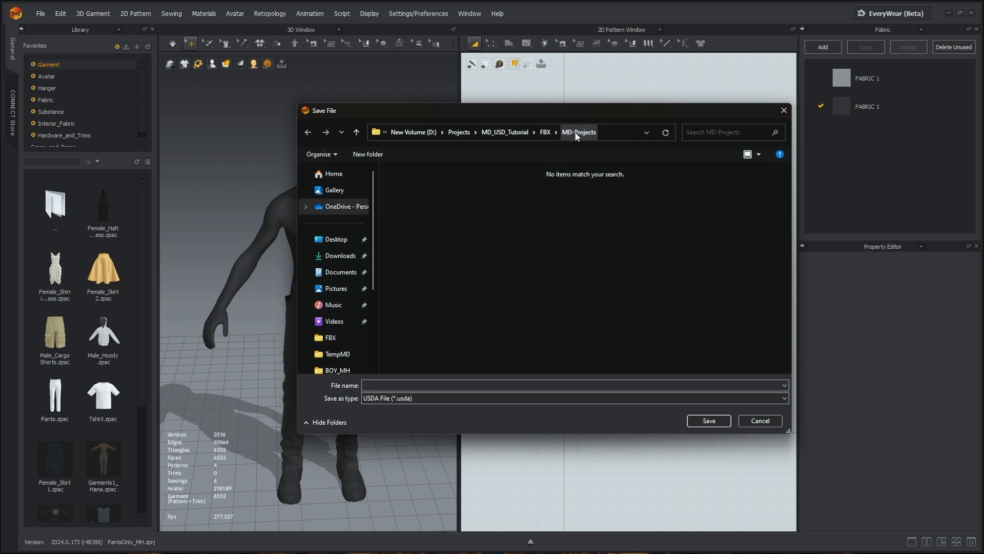
# Create a folder named USDs inside the FBX folder for the export.
pyautogui.click(547, 132)
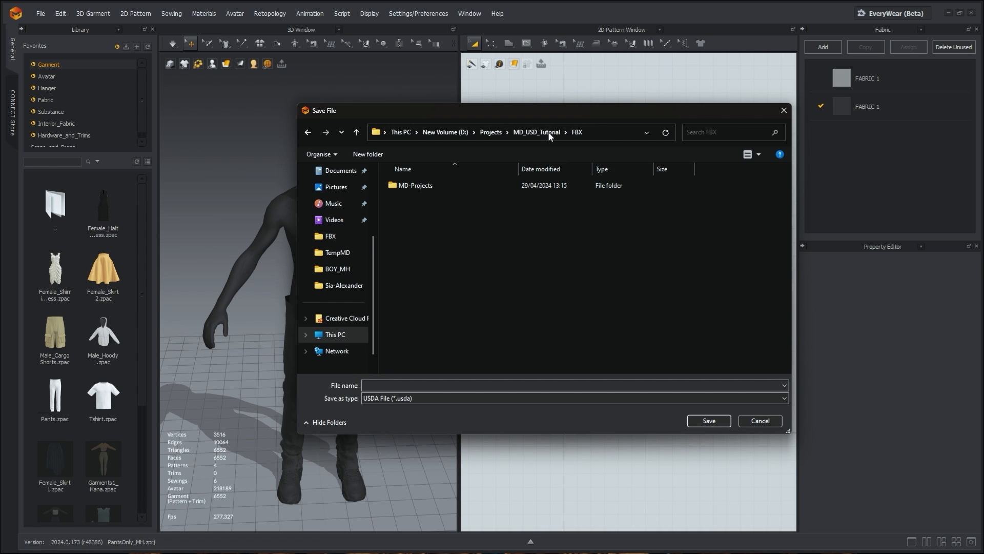
pyautogui.rightClick(471, 247)
pyautogui.click(430, 245)
pyautogui.hotkey('ctrl', 'shift', 'n')
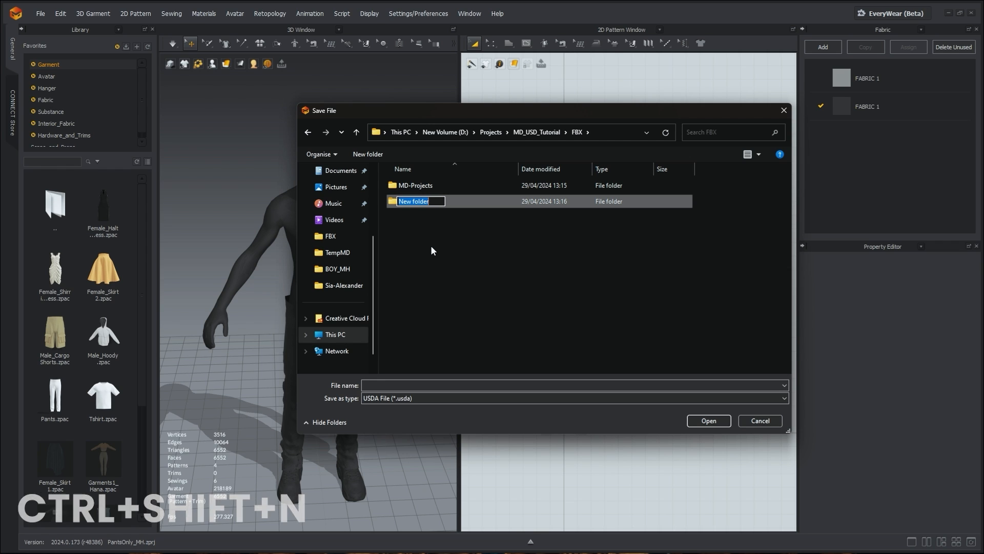
pyautogui.write('USDs')
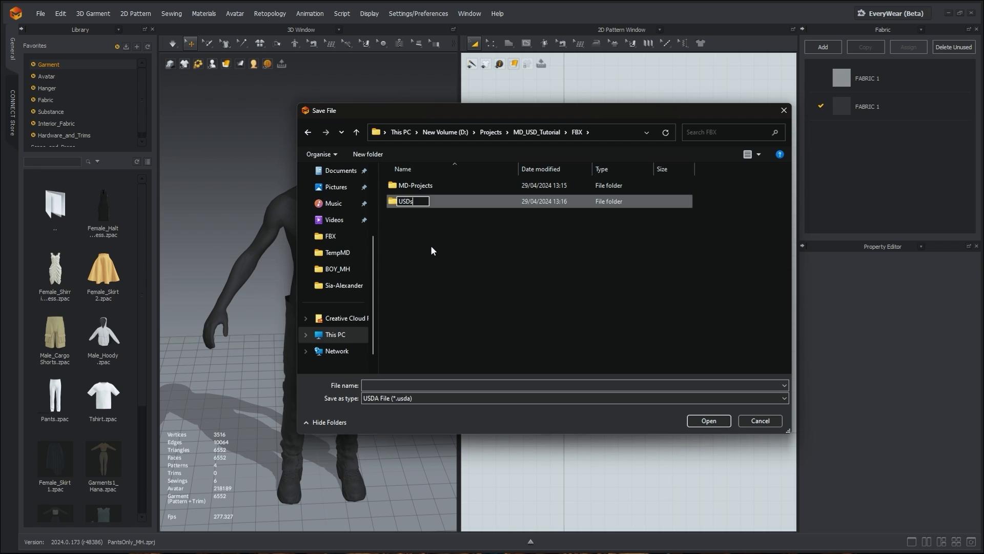
pyautogui.press('Return')
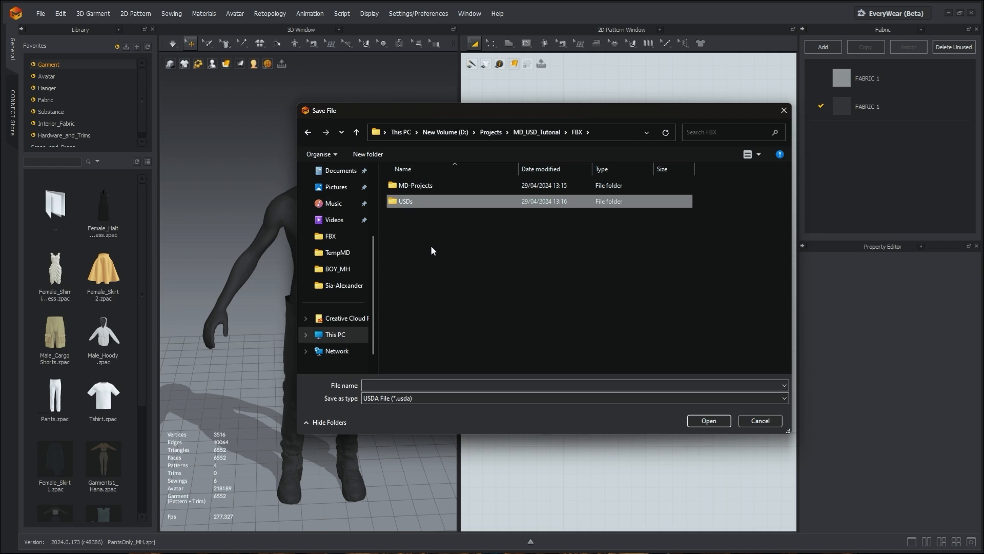
# Name the export file Pants in the USDs folder and continue to the USD export options.
pyautogui.doubleClick(414, 202)
pyautogui.write('Pants')
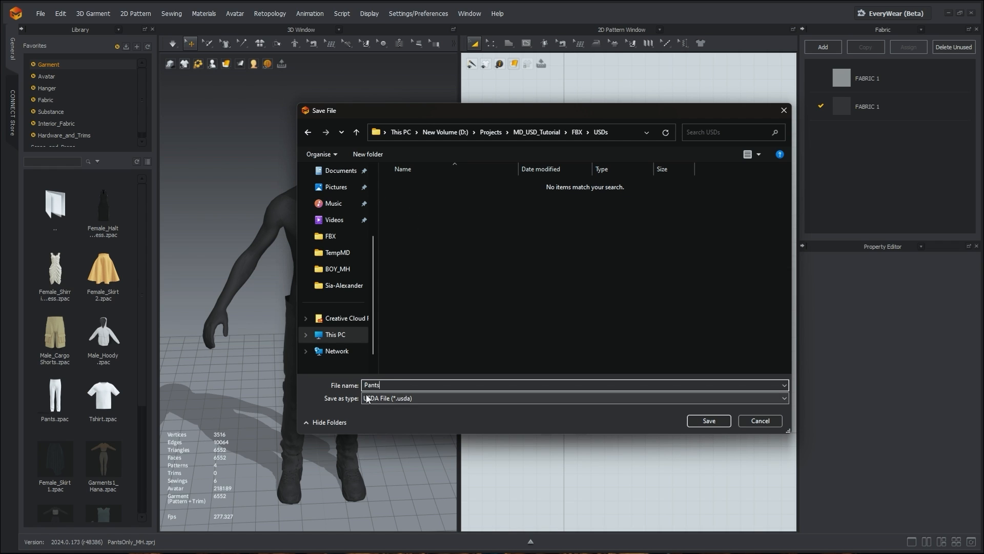
pyautogui.click(709, 421)
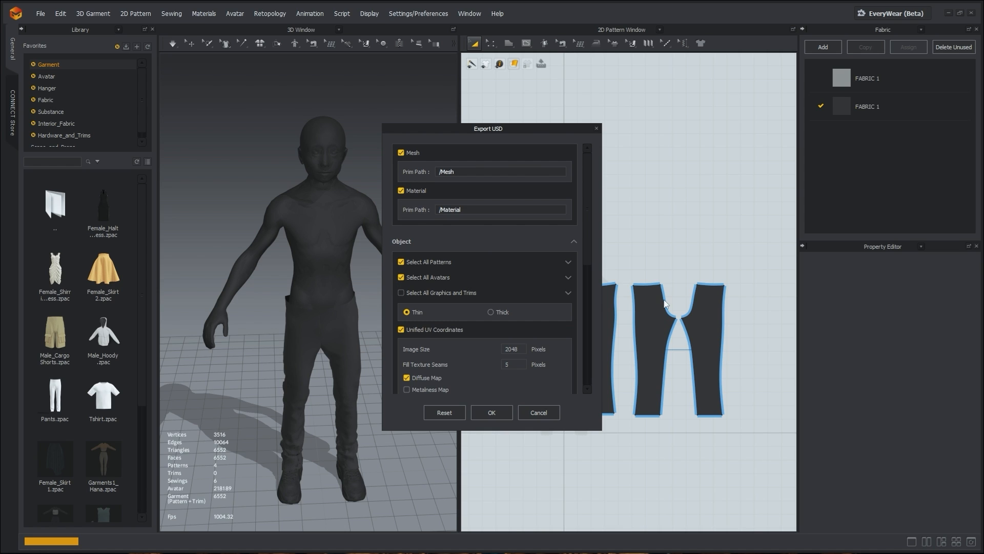
# Export all pants patterns as Thick without avatars, with only diffuse and normal maps, and include the garment simulation data.
pyautogui.moveTo(527, 128); pyautogui.dragTo(535, 109)
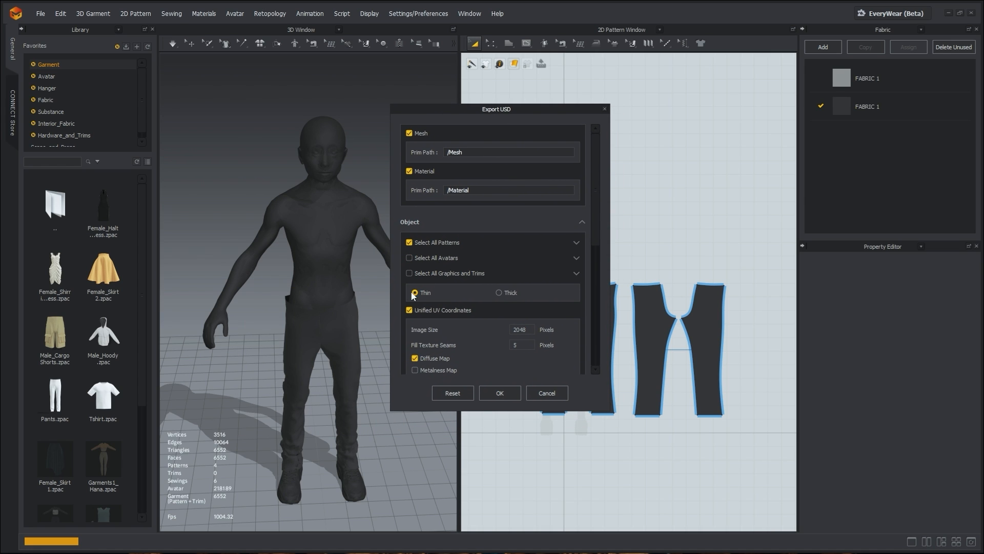
pyautogui.click(509, 294)
pyautogui.scroll(-1, 473, 297)
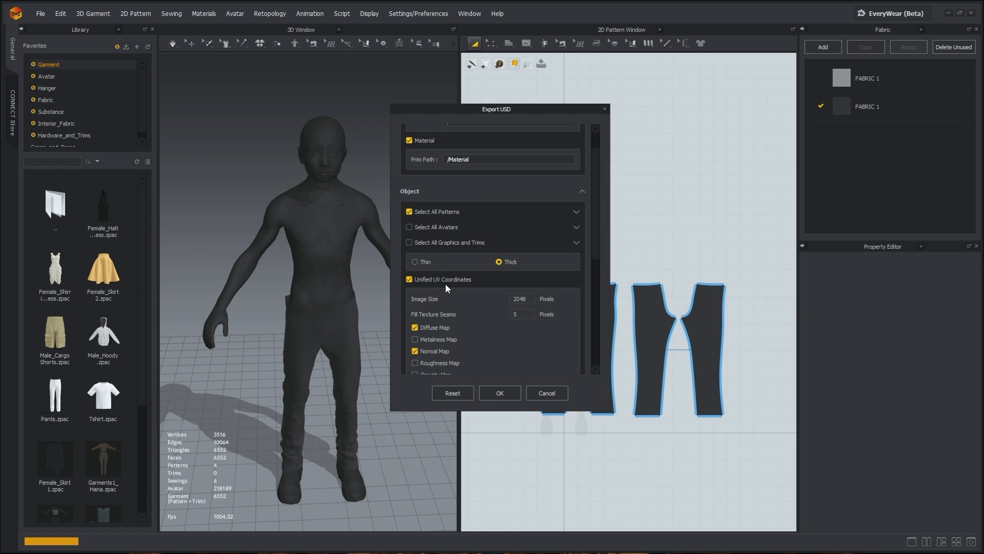
pyautogui.scroll(-1, 445, 283)
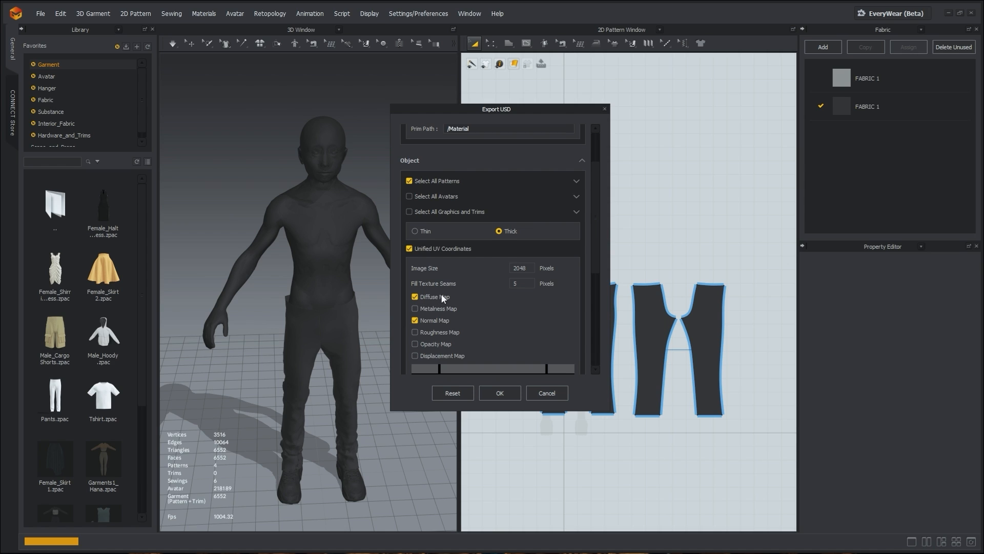
pyautogui.scroll(-1, 459, 297)
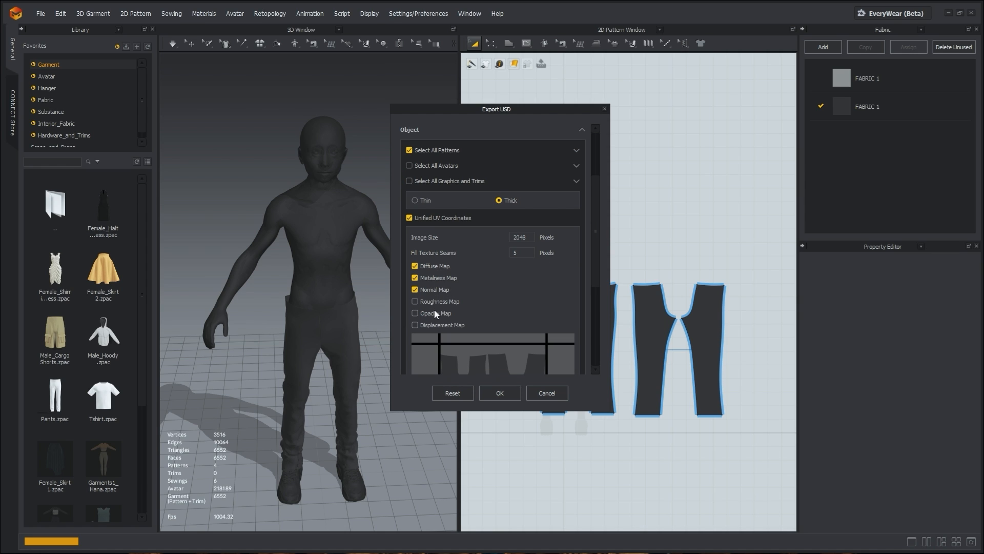
pyautogui.click(433, 279)
pyautogui.scroll(-4, 459, 293)
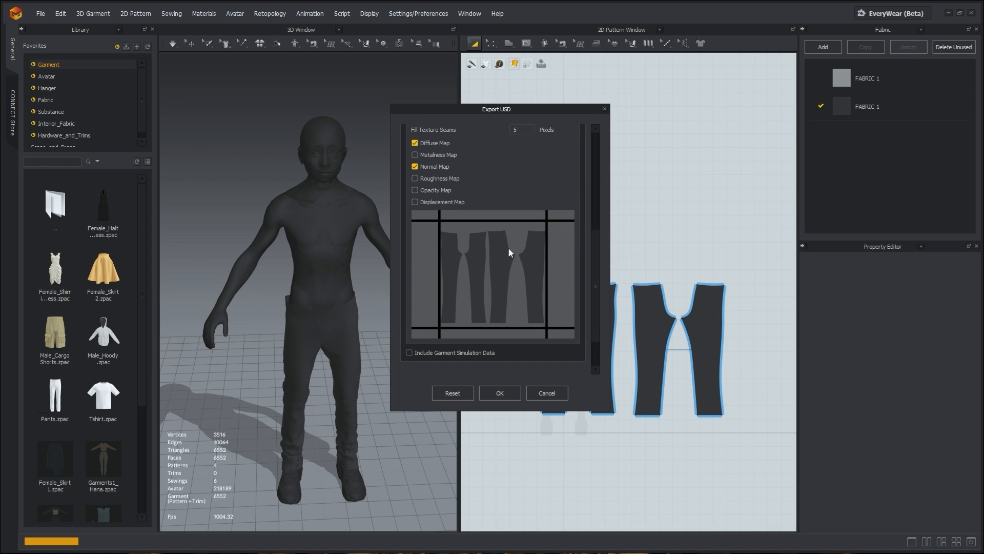
pyautogui.click(410, 353)
pyautogui.click(500, 393)
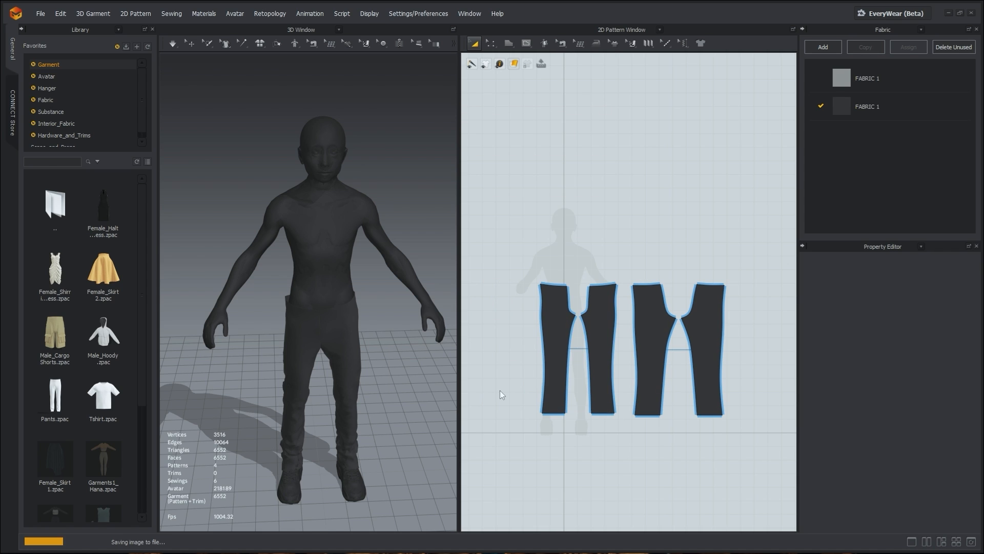
# Open the ShirtOnly_MH project with its garment and avatar, using the Open load type.
pyautogui.click(41, 15)
pyautogui.moveTo(51, 54)
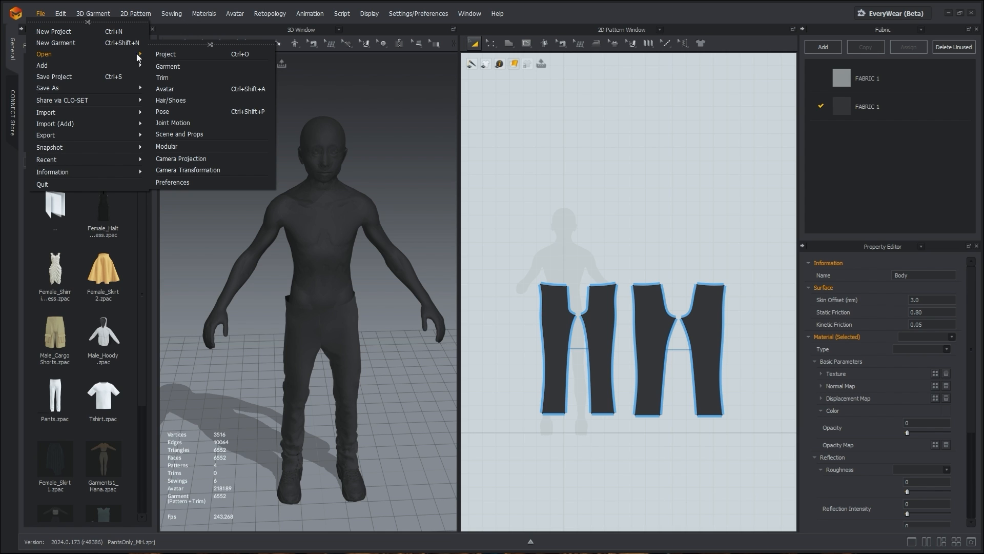
pyautogui.click(166, 55)
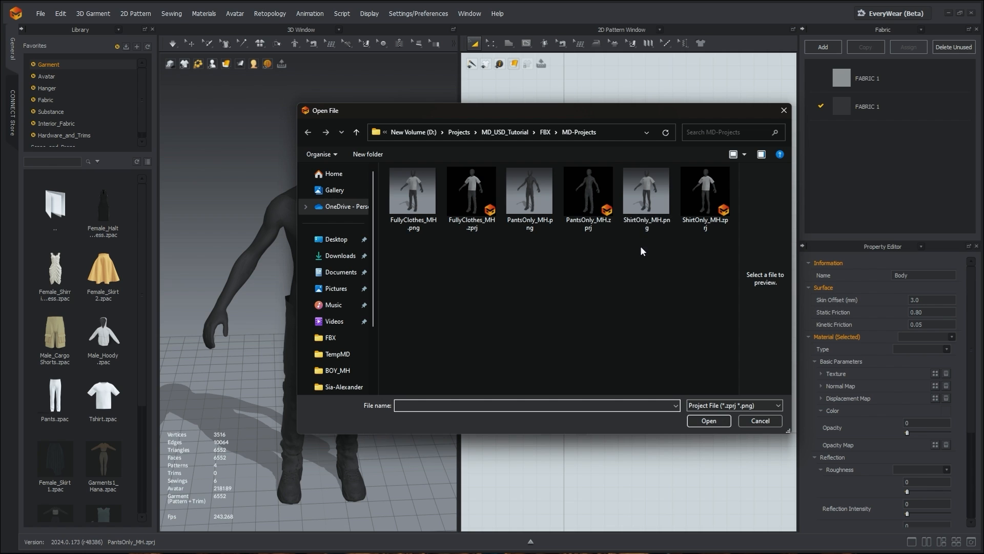
pyautogui.doubleClick(703, 191)
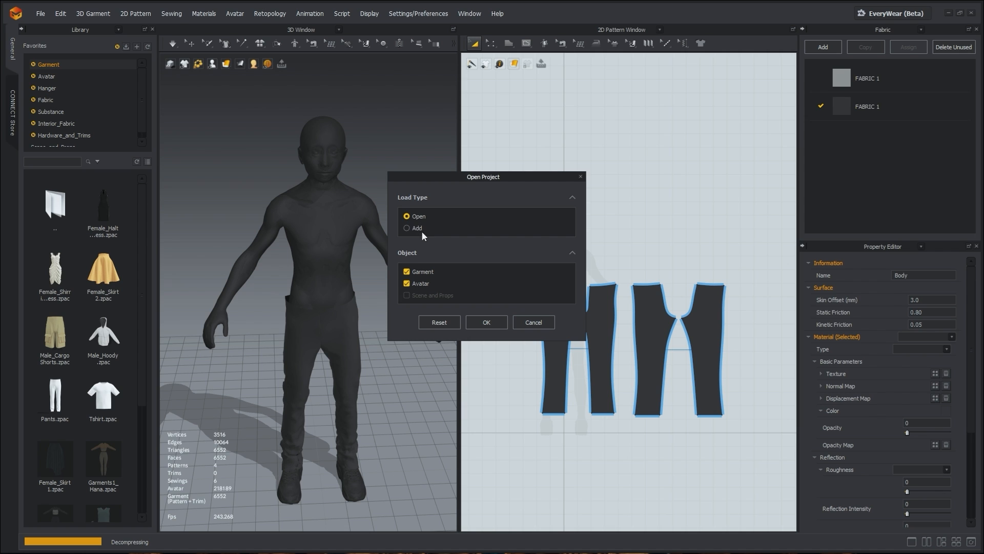
pyautogui.click(486, 322)
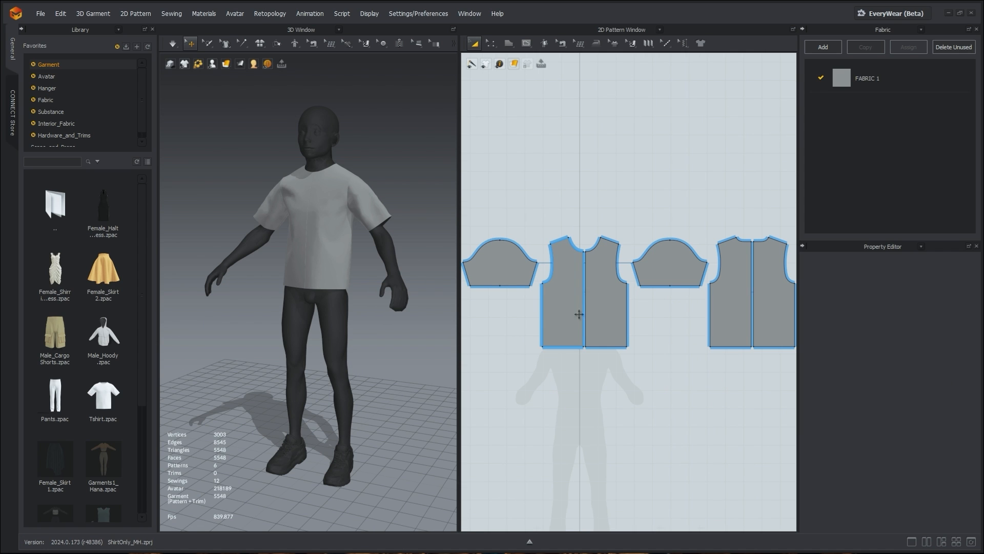
# Start a USD export of the shirt as a USDA file named Shirt in the USDs folder and continue to the export options.
pyautogui.scroll(-2, 602, 363)
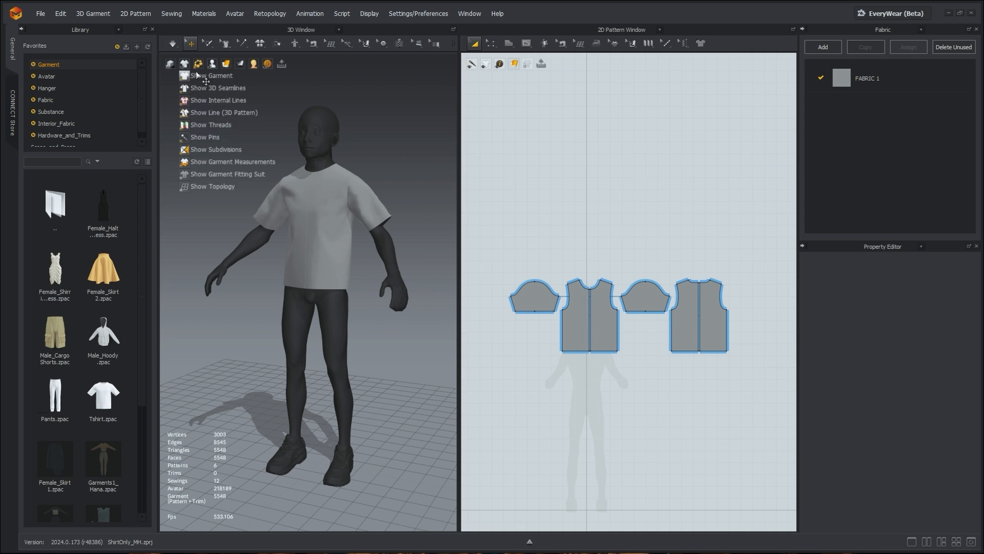
pyautogui.click(41, 13)
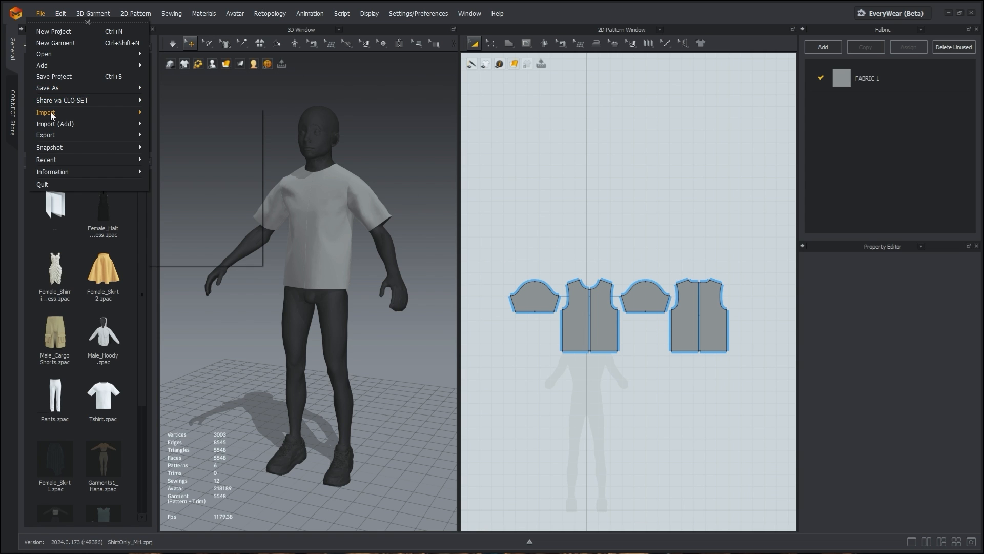
pyautogui.moveTo(49, 134)
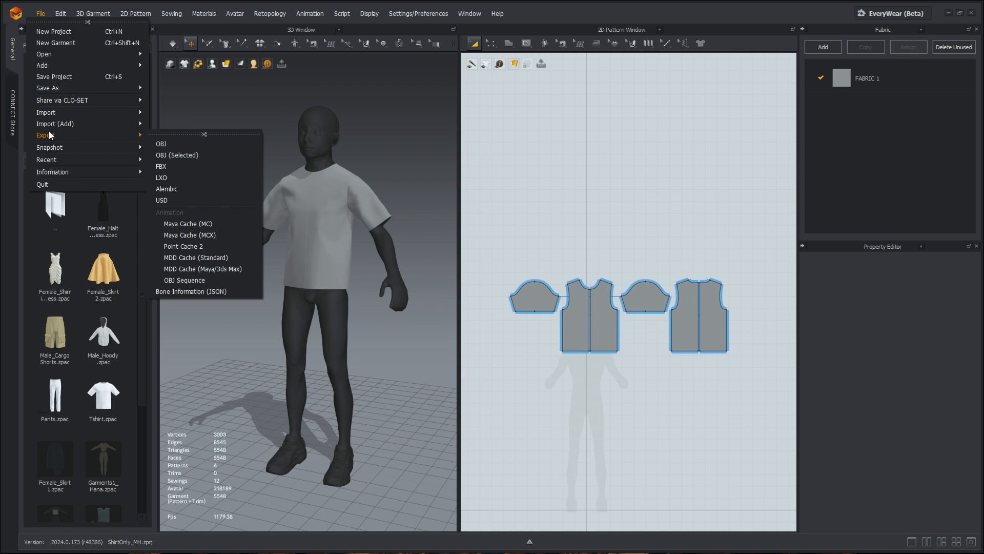
pyautogui.click(175, 199)
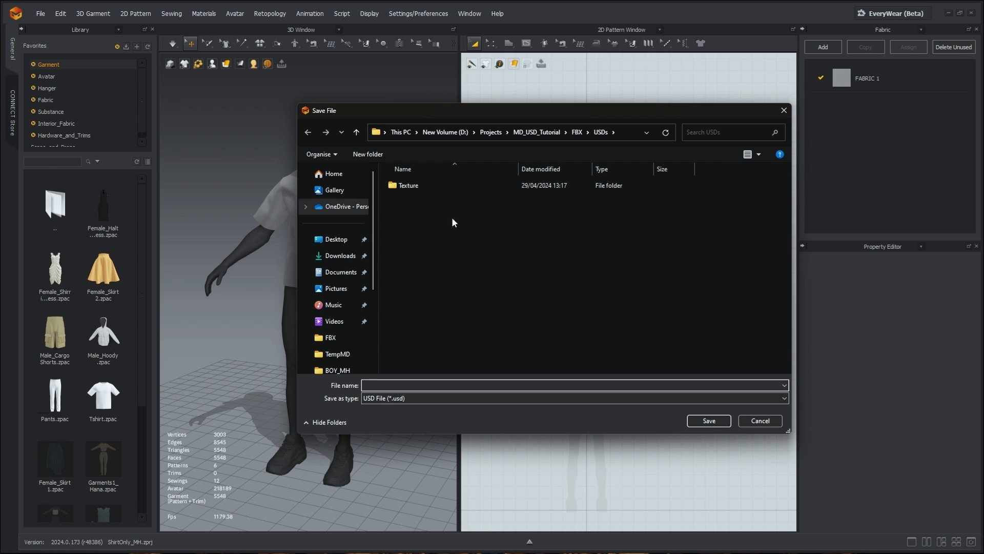
pyautogui.click(478, 399)
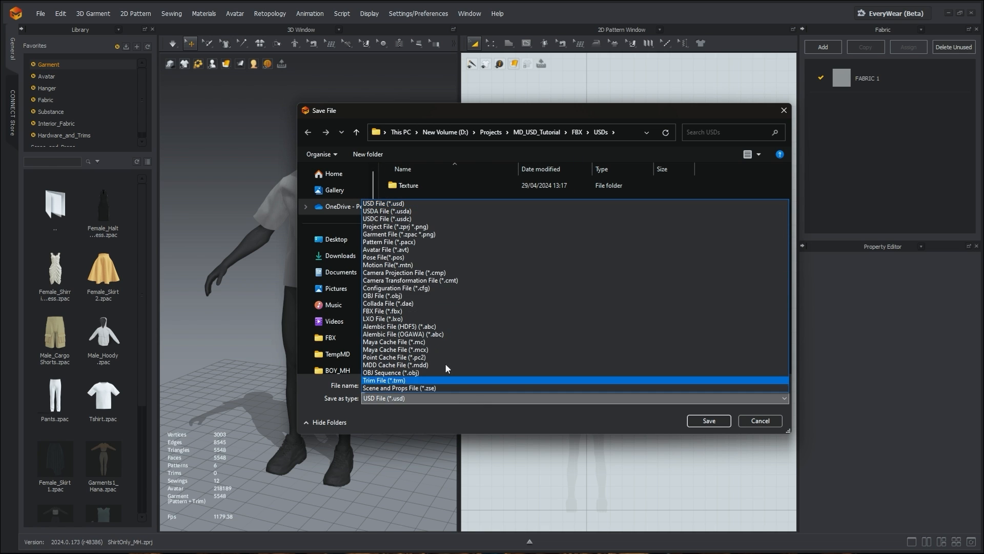
pyautogui.click(403, 211)
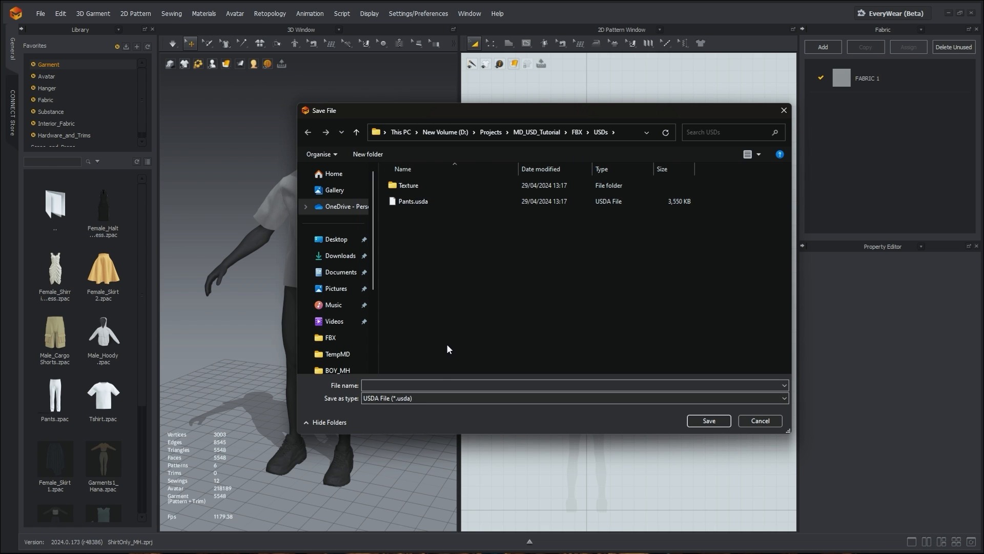
pyautogui.click(424, 385)
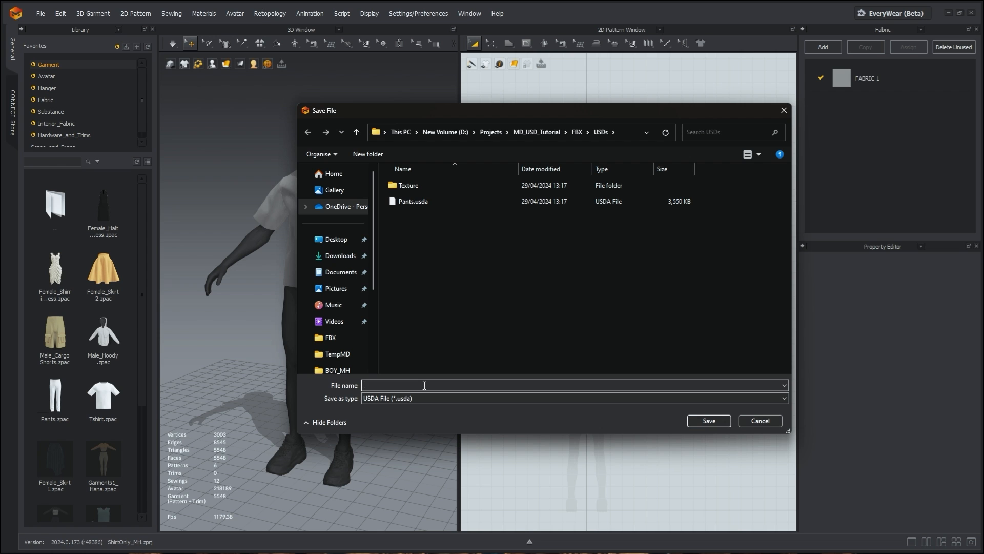
pyautogui.write('Shirt')
pyautogui.click(706, 421)
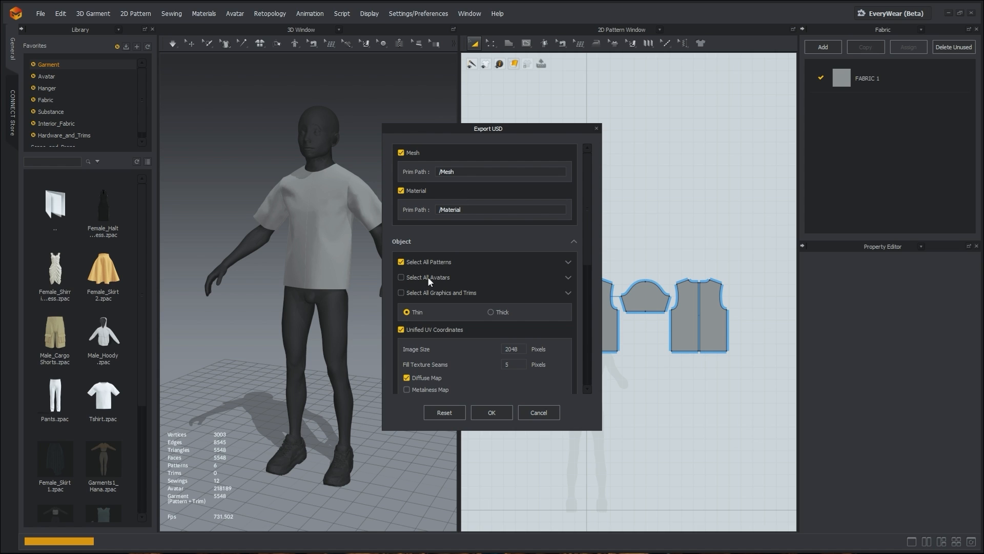
# Export all shirt patterns as Thick without avatars, using unified UV coordinates and only diffuse and normal maps.
pyautogui.click(491, 311)
pyautogui.scroll(-2, 463, 291)
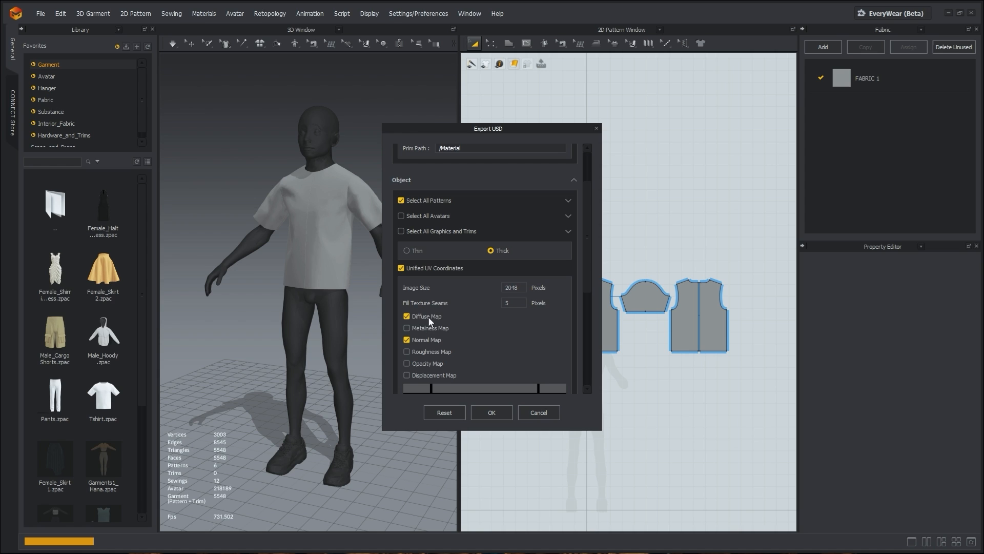
pyautogui.scroll(-5, 447, 339)
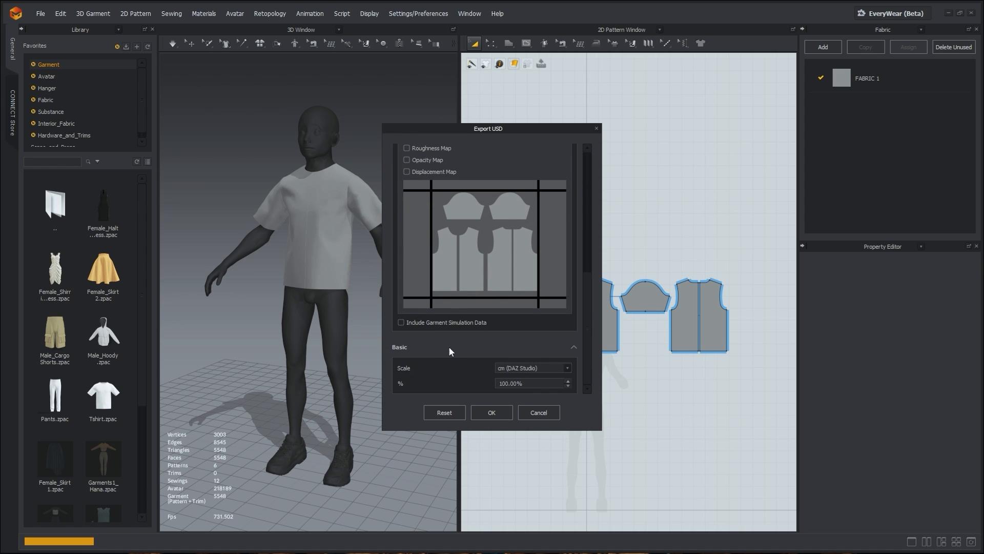
pyautogui.click(491, 412)
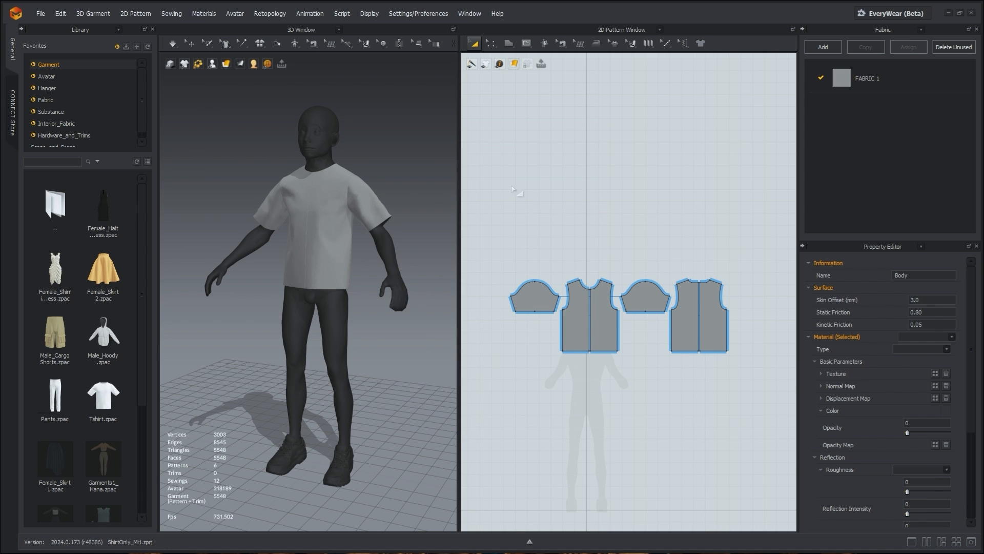
# Check the installed program version in the About information and close it.
pyautogui.click(497, 14)
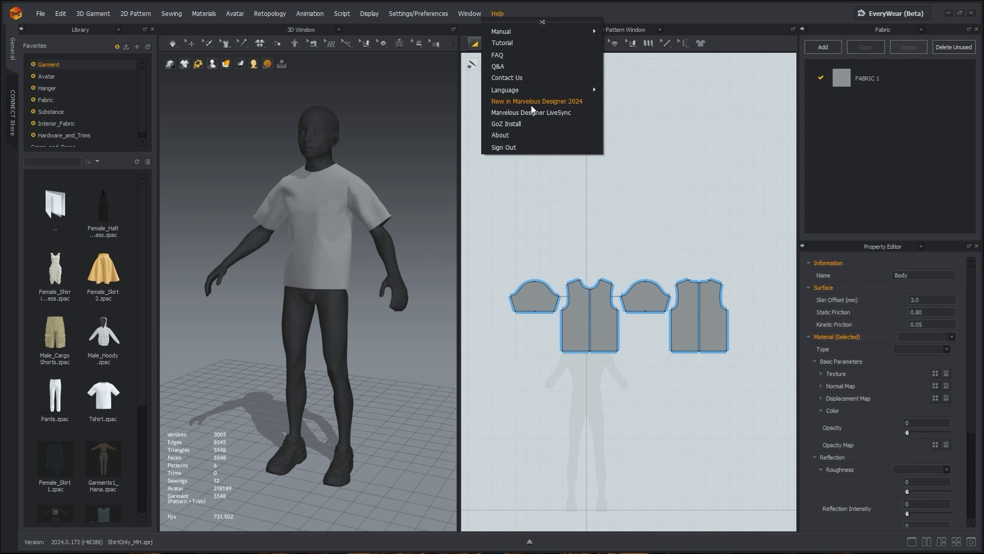
pyautogui.click(530, 135)
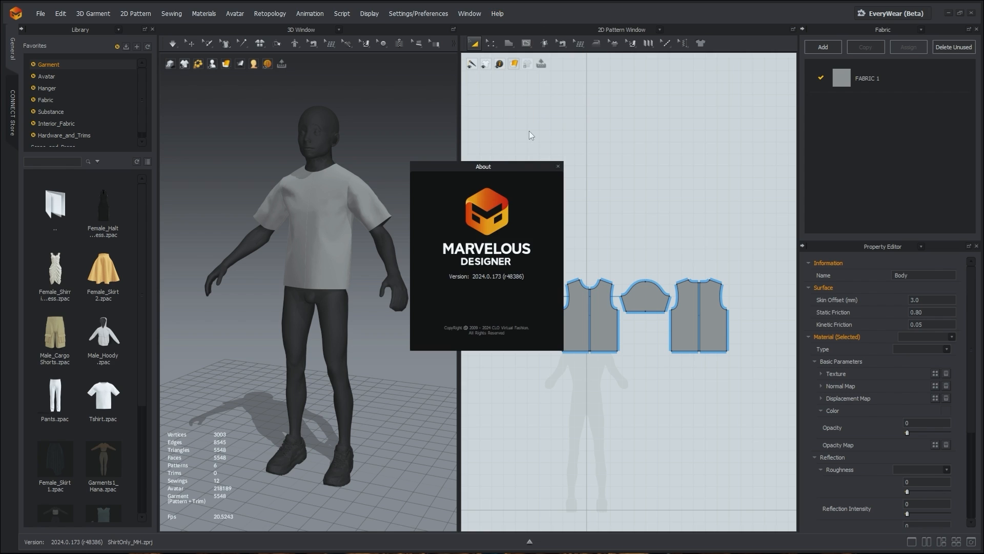
pyautogui.moveTo(492, 165)
pyautogui.mouseDown()
pyautogui.moveTo(482, 169)
pyautogui.moveTo(485, 145)
pyautogui.moveTo(495, 151)
pyautogui.mouseUp()
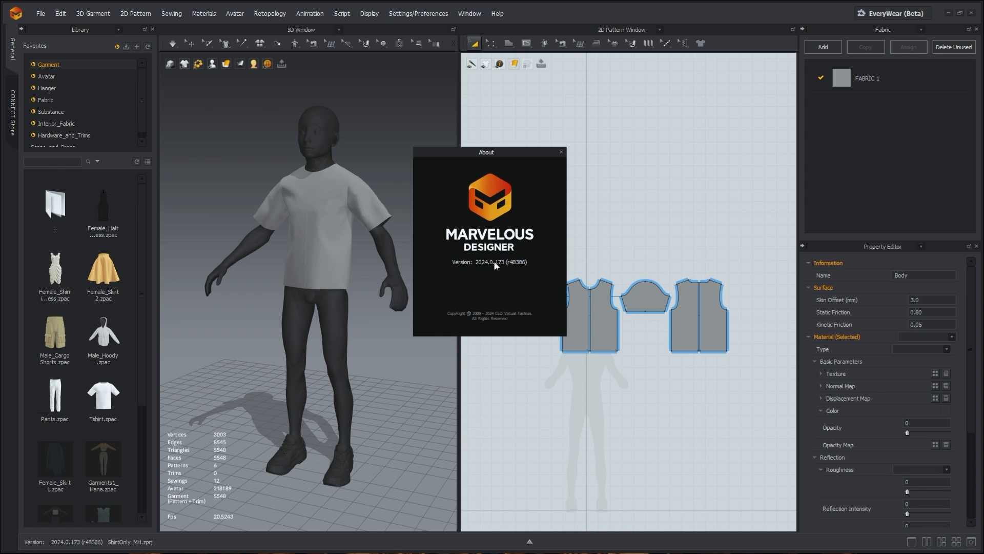
pyautogui.click(561, 152)
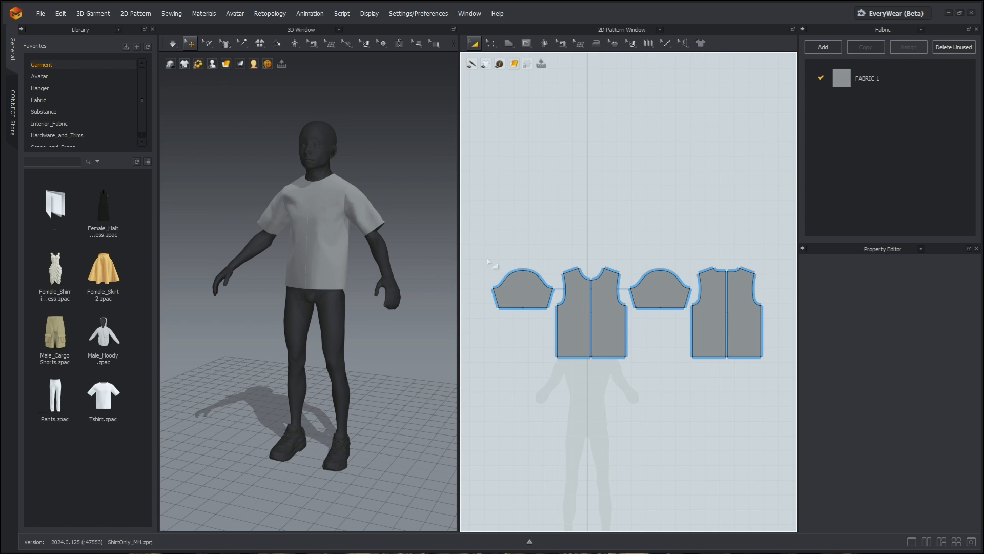
# In Marvelous Designer 2024.0.125, select all shirt patterns and start a USD export with USDA as the file type.
pyautogui.moveTo(478, 244); pyautogui.dragTo(773, 394)
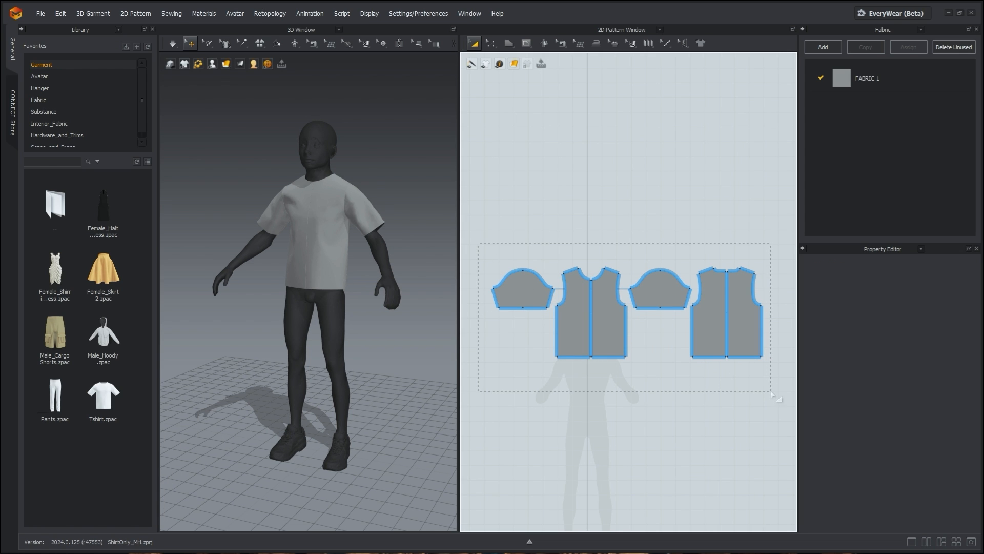
pyautogui.click(41, 13)
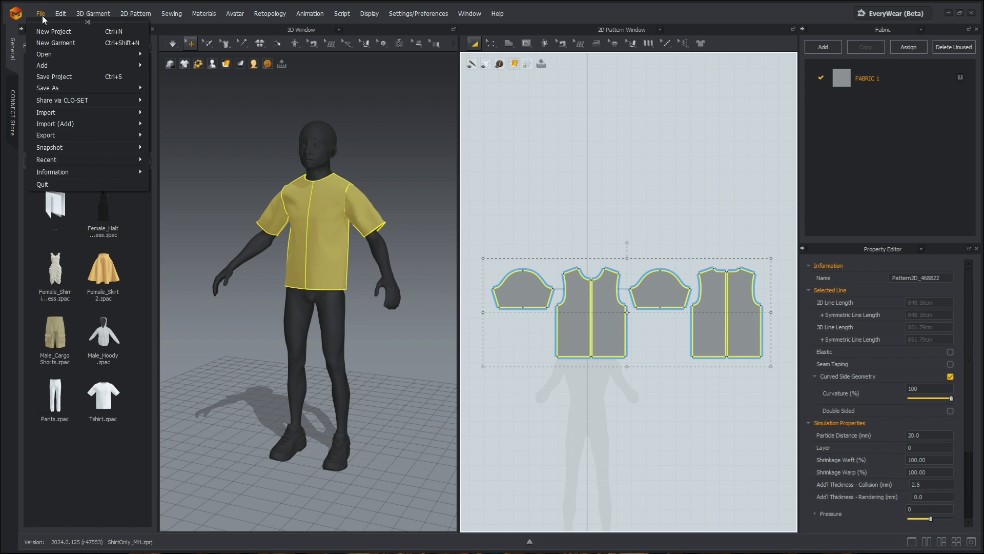
pyautogui.moveTo(75, 134)
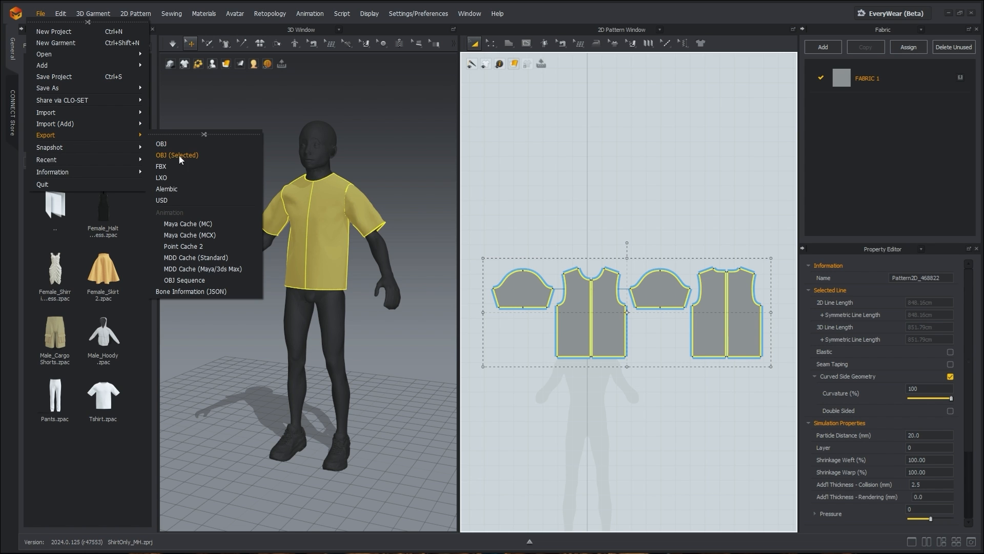
pyautogui.click(182, 201)
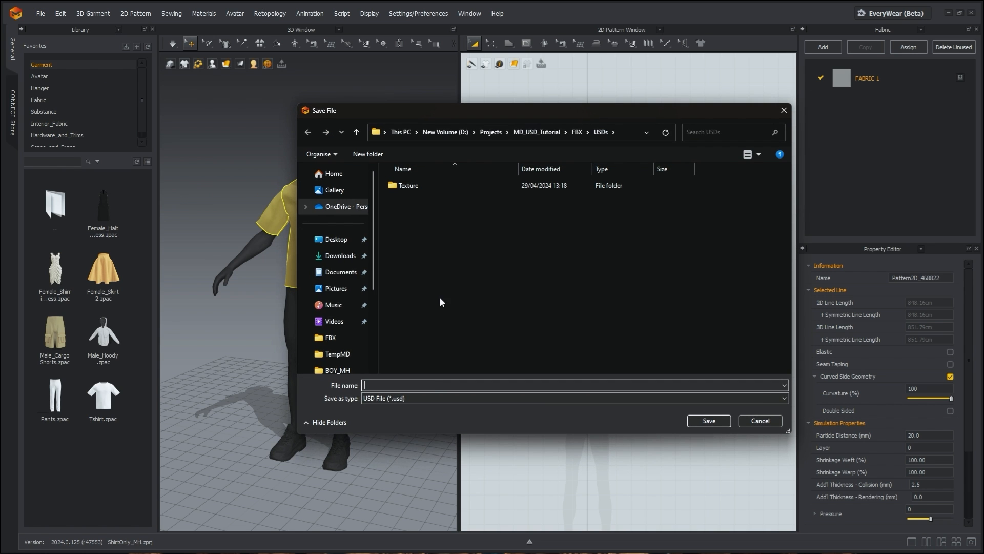
pyautogui.click(432, 394)
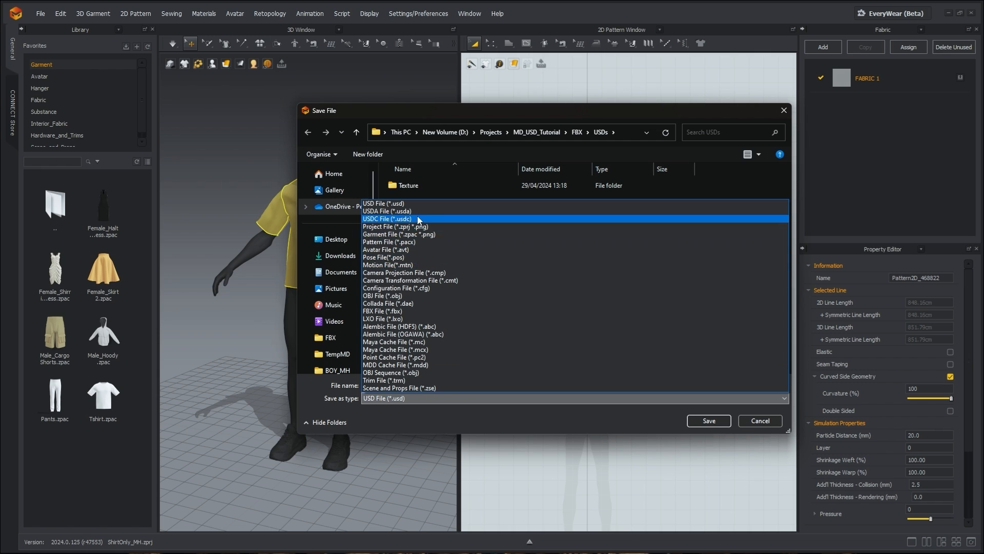
pyautogui.click(417, 211)
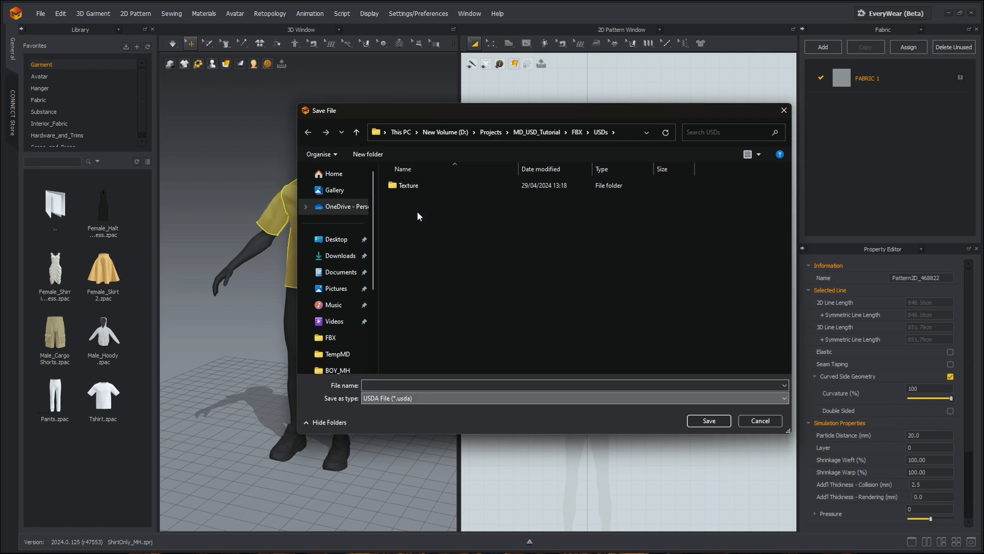
# Name the export file OlderVersion-Shirt-USD in the USDs folder and continue to the USD export options.
pyautogui.click(412, 386)
pyautogui.write('OlderVersion-USD')
pyautogui.press('Left')
pyautogui.press('Left')
pyautogui.press('Left')
pyautogui.press('Left')
pyautogui.write('-S')
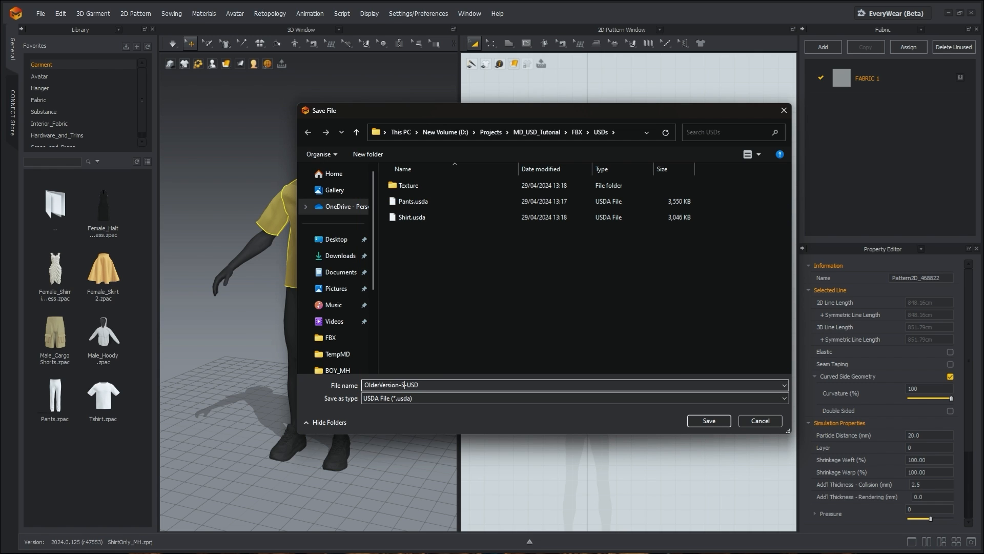
pyautogui.write('hirt')
pyautogui.click(710, 421)
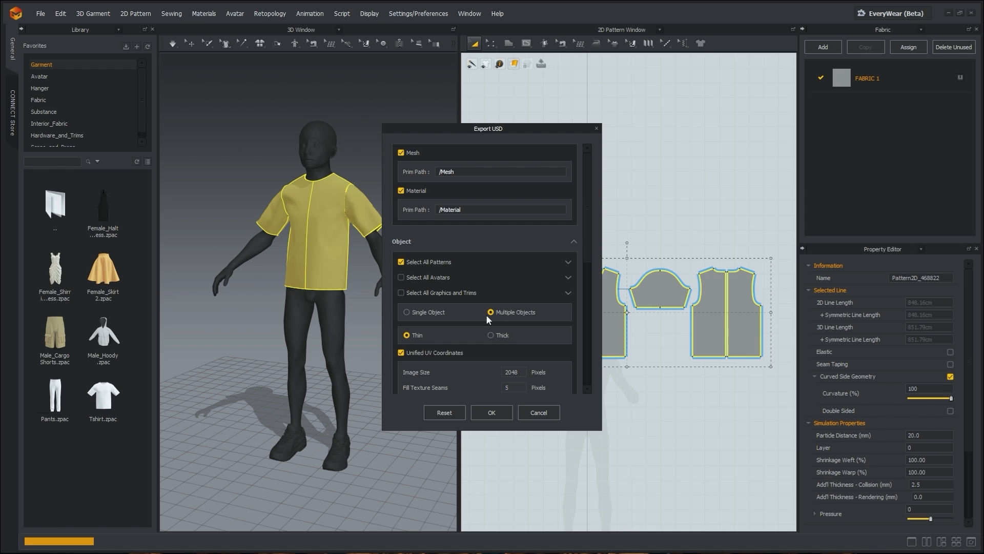
# Export all shirt patterns as Thick multiple objects without avatars, with unified UV coordinates and only diffuse and normal maps.
pyautogui.click(500, 334)
pyautogui.scroll(-3, 534, 313)
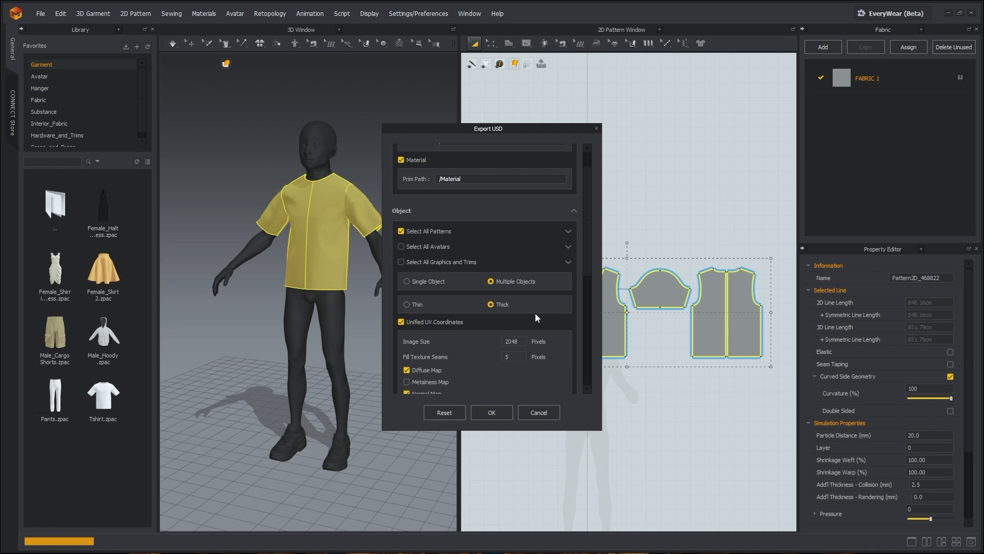
pyautogui.scroll(-2, 534, 312)
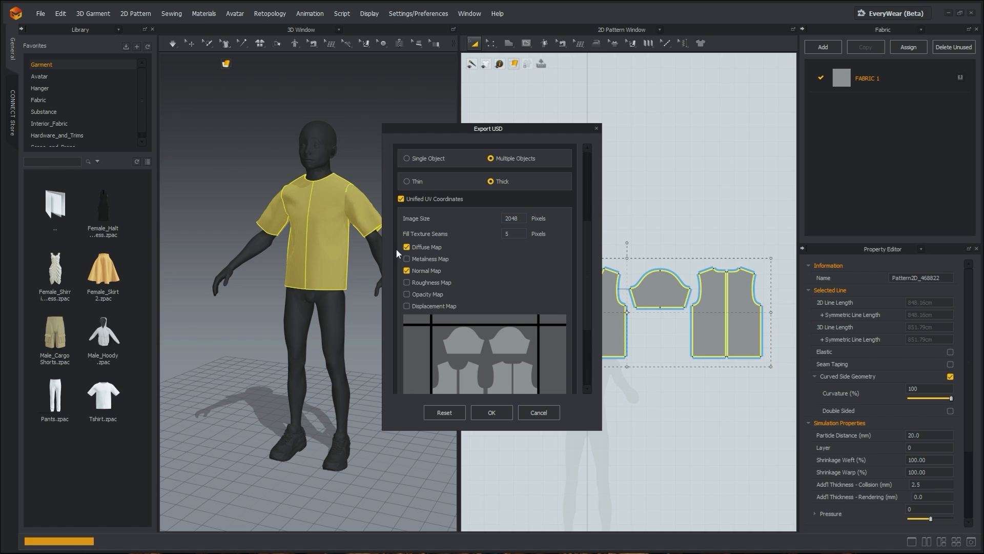
pyautogui.scroll(-4, 460, 279)
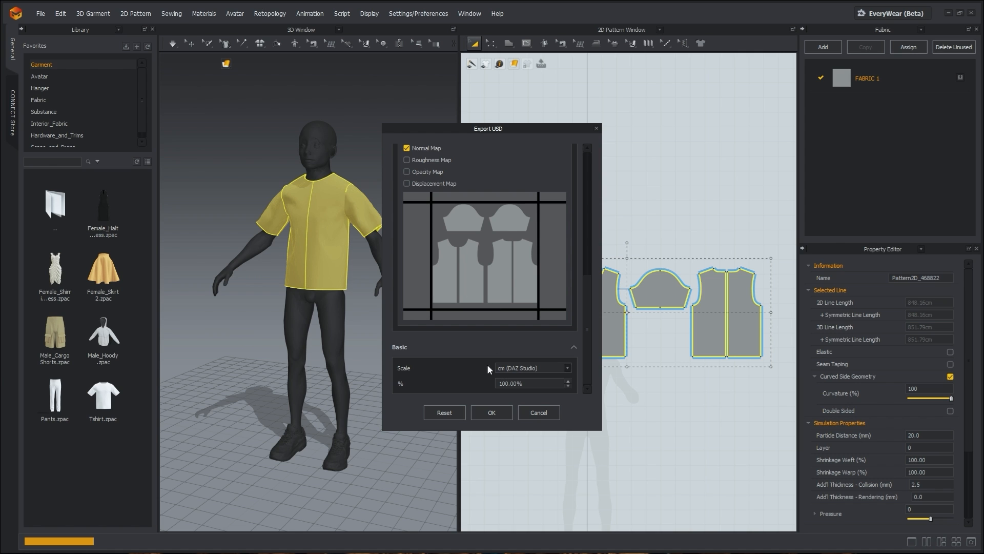
pyautogui.click(491, 413)
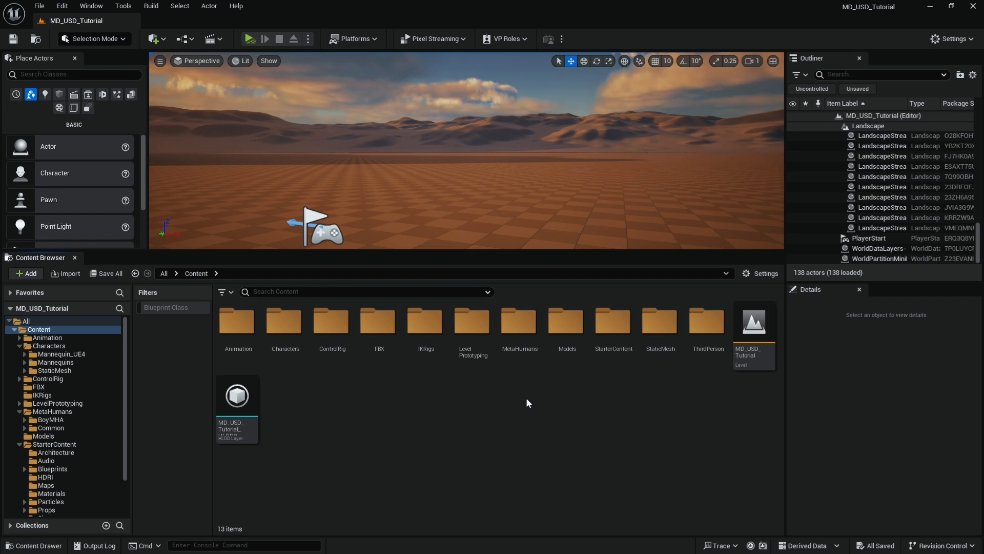
# In Unreal Engine, create a folder named MD_Cloth inside the MD_USD_Tutorial project's Content folder.
pyautogui.rightClick(373, 394)
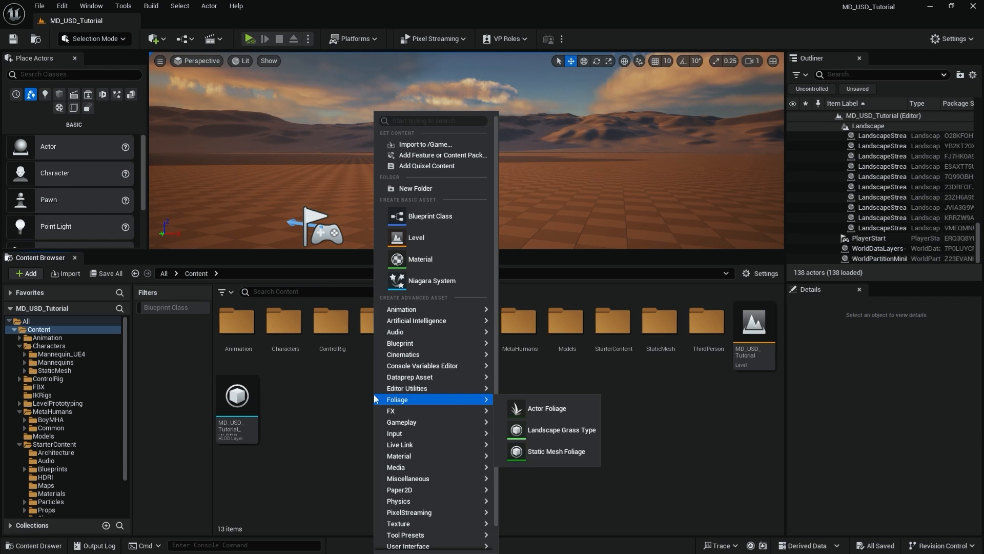
pyautogui.click(414, 190)
pyautogui.write('M')
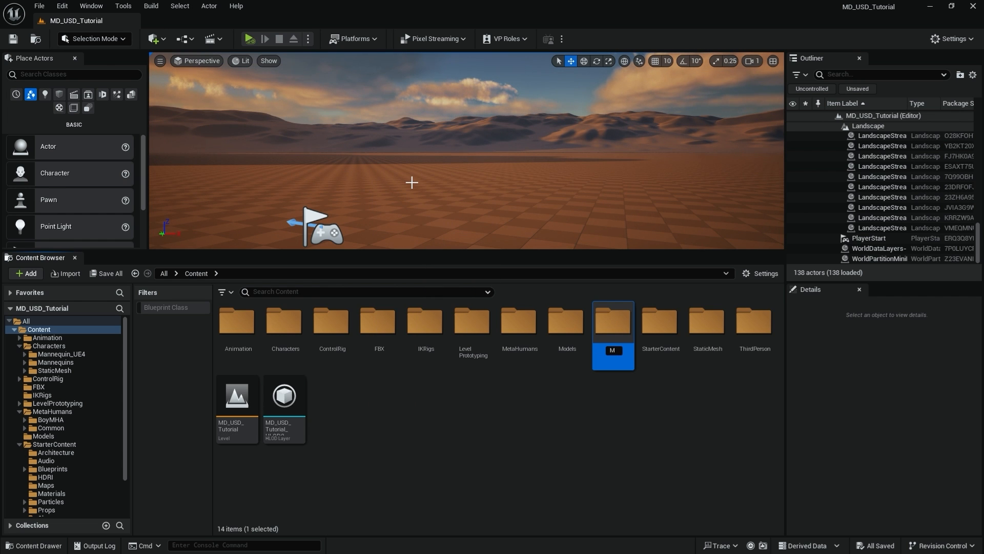
pyautogui.write('D_Cloth')
pyautogui.press('Return')
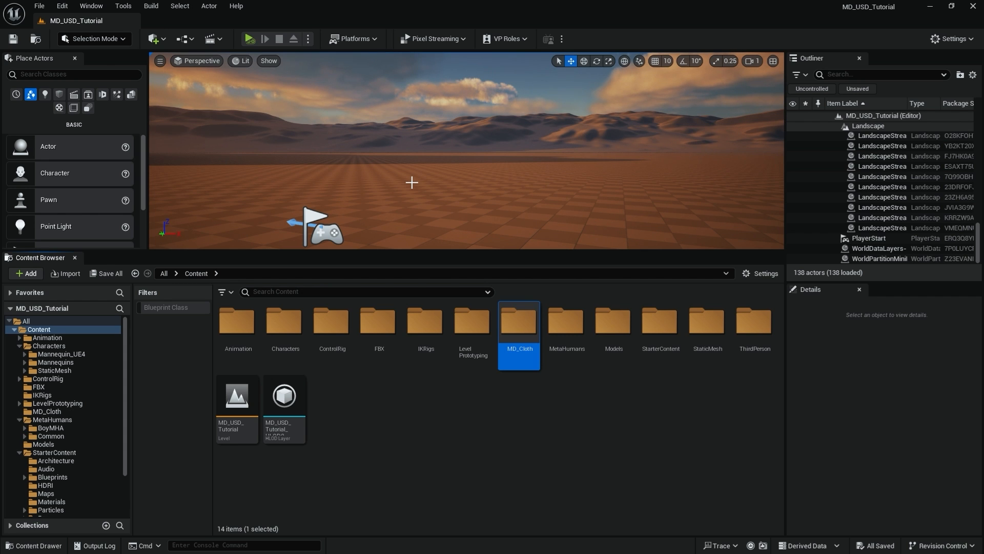
# Create a physics ClothAsset named Shirt_MH_Cloth inside the MD_Cloth folder.
pyautogui.doubleClick(521, 324)
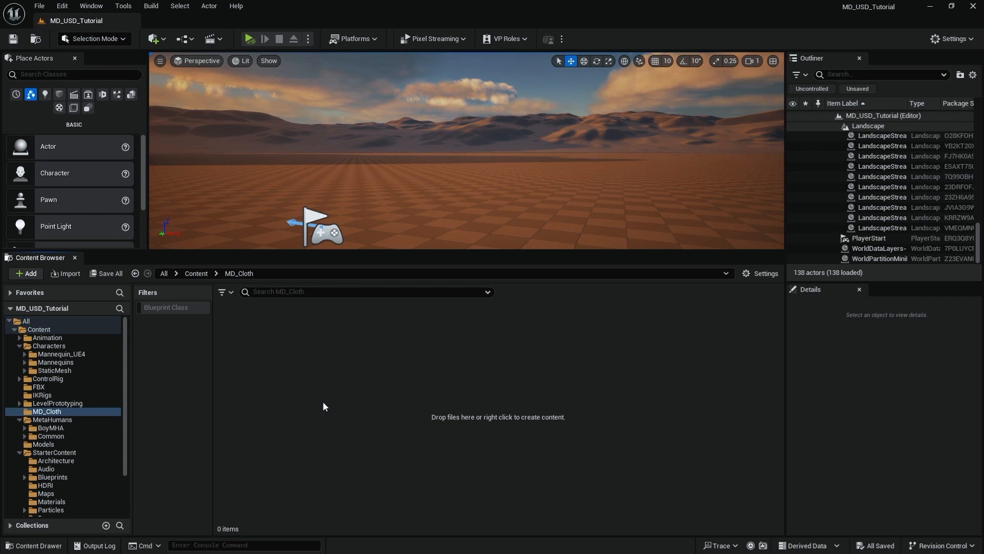
pyautogui.rightClick(329, 372)
pyautogui.click(316, 376)
pyautogui.rightClick(314, 374)
pyautogui.moveTo(362, 501)
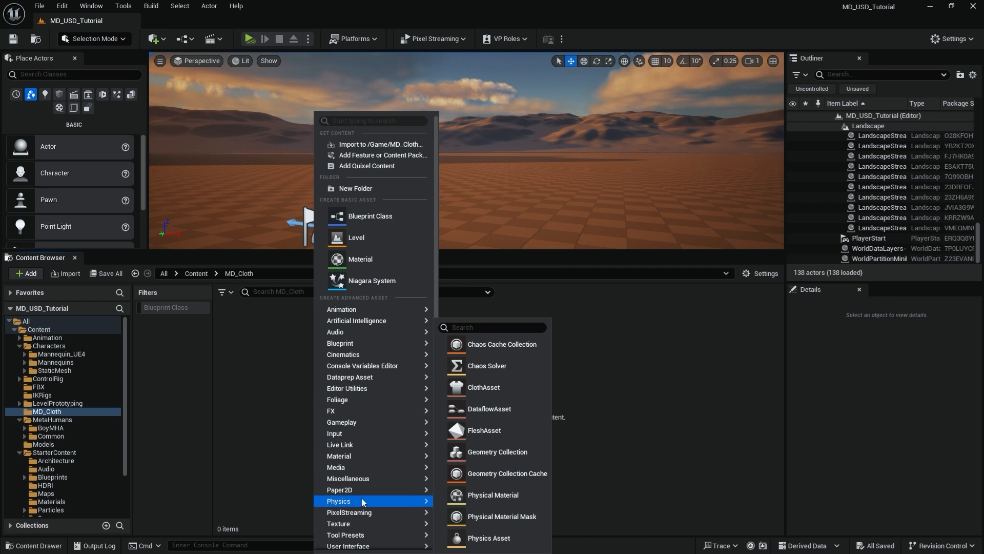
pyautogui.click(481, 388)
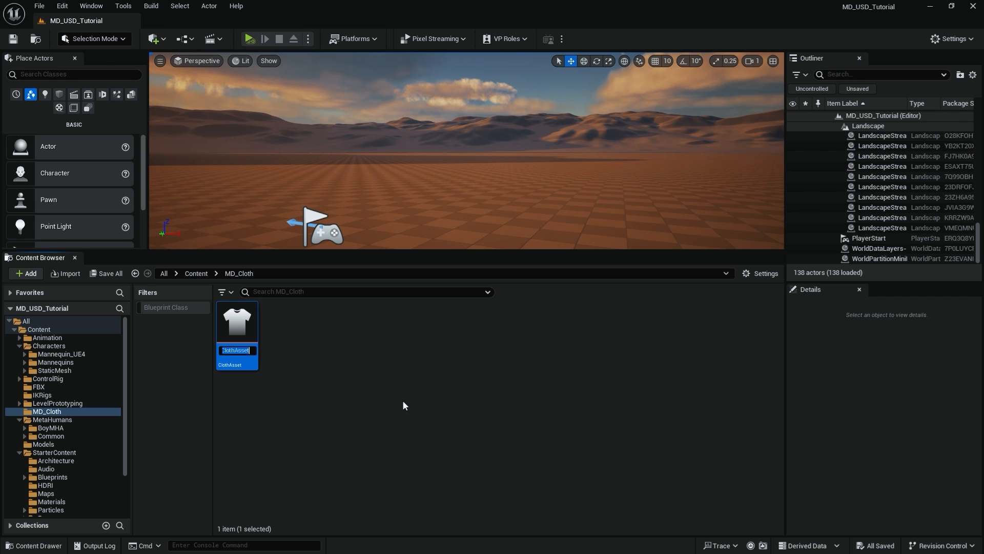
pyautogui.write('Shirt')
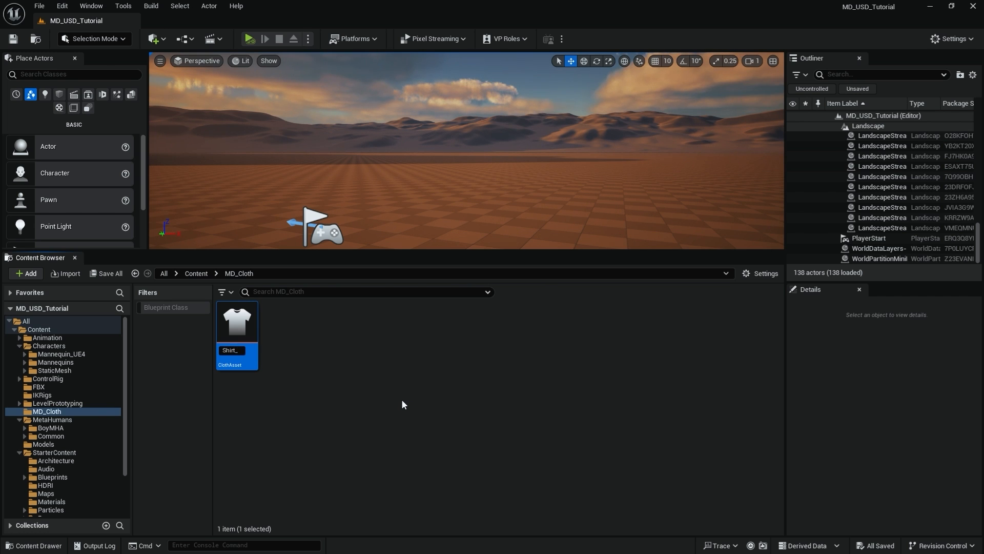
pyautogui.write('_MH_Cloth')
pyautogui.press('Return')
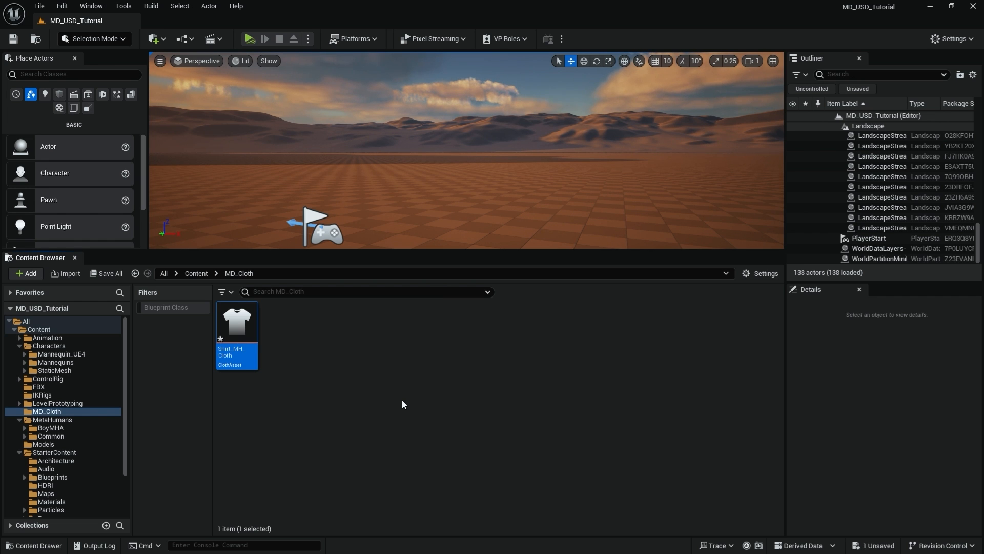
# Create a physics ClothAsset named Pants_MH_Cloth inside the MD_Cloth folder.
pyautogui.rightClick(393, 352)
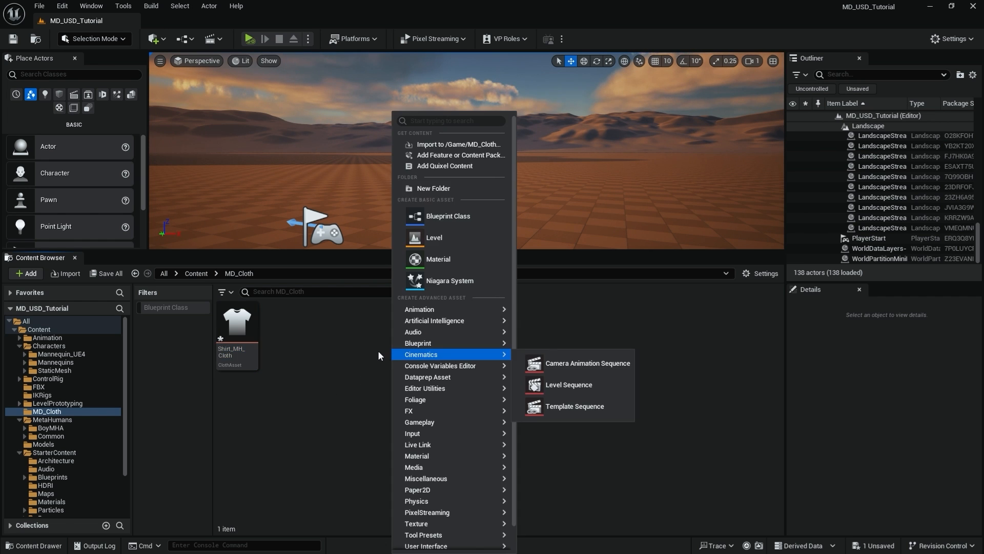
pyautogui.rightClick(381, 352)
pyautogui.write('c')
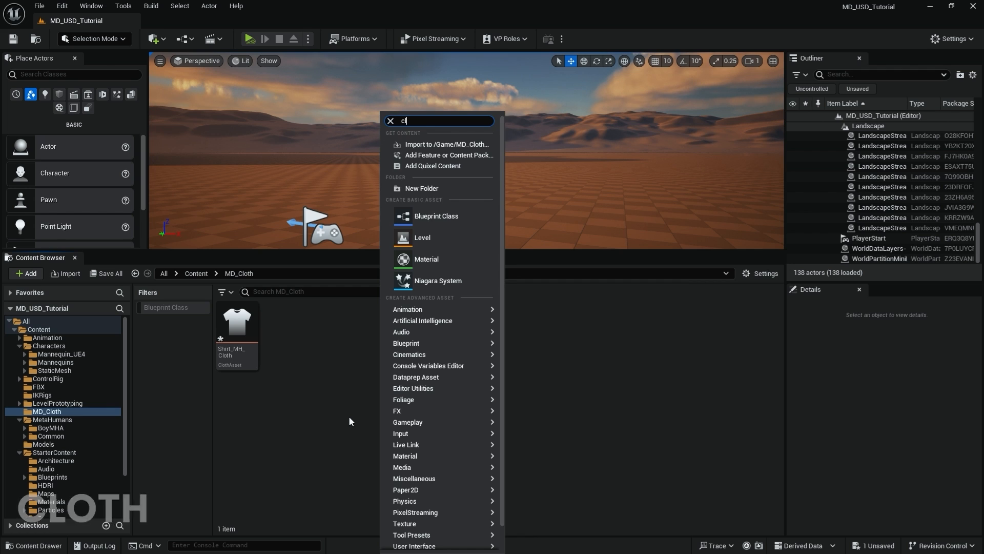
pyautogui.write('lo')
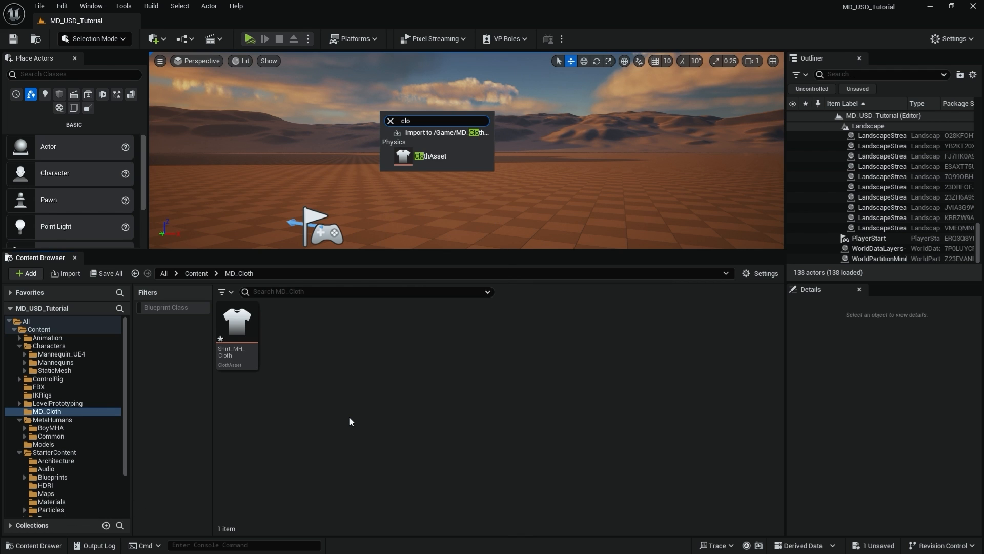
pyautogui.click(431, 157)
pyautogui.write('Pants_')
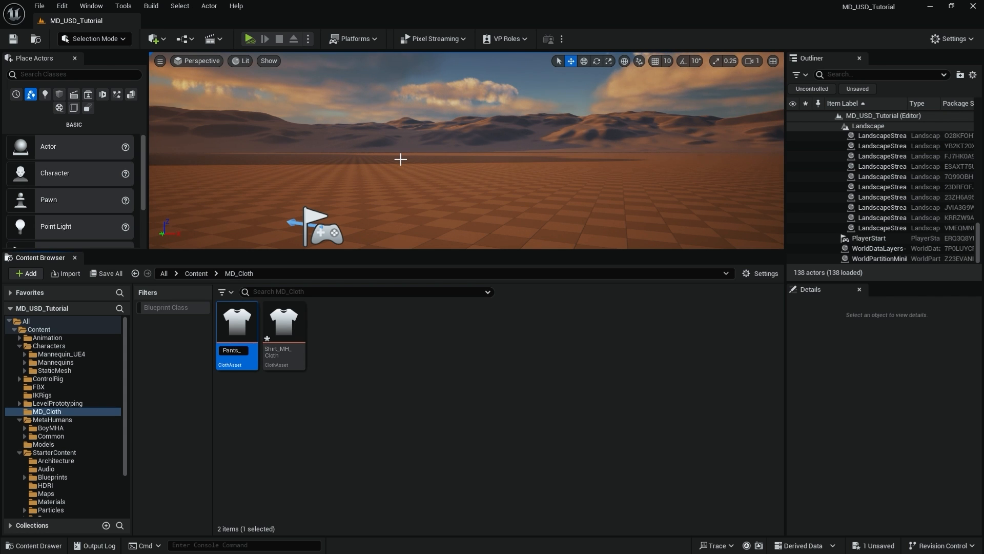
pyautogui.write('MH_Cloth')
pyautogui.press('Return')
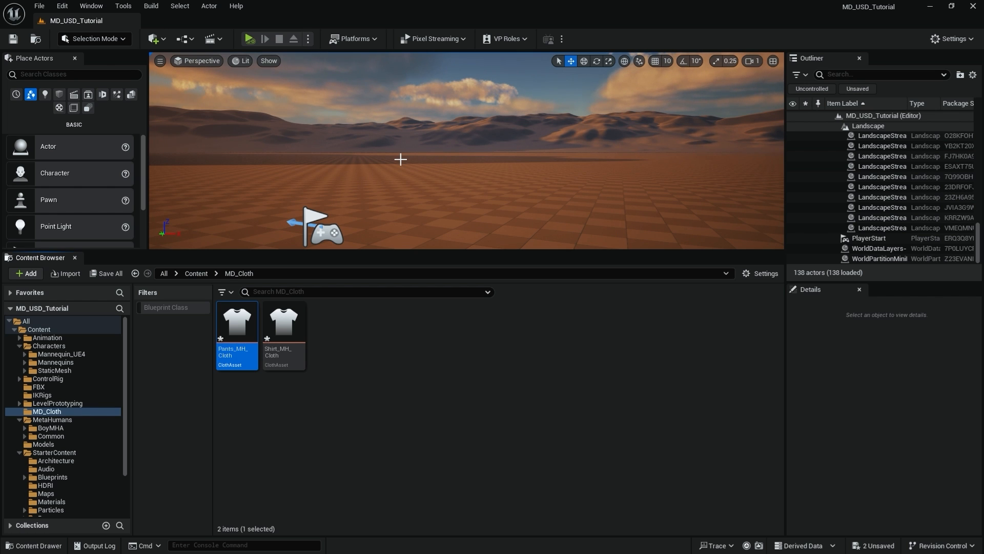
pyautogui.click(388, 372)
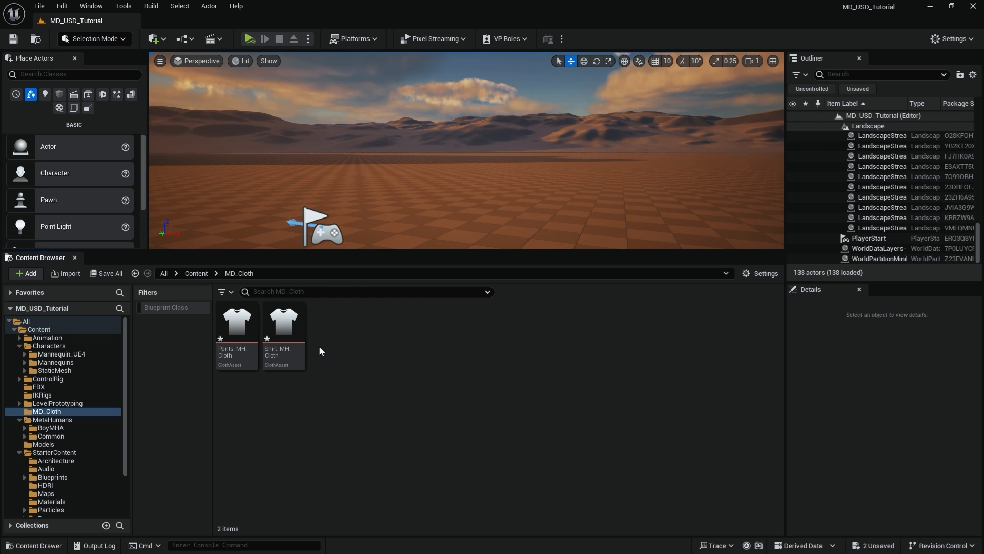
# Open the Shirt_MH_Cloth asset and select the USDImport node at the start of its Dataflow graph.
pyautogui.moveTo(289, 320)
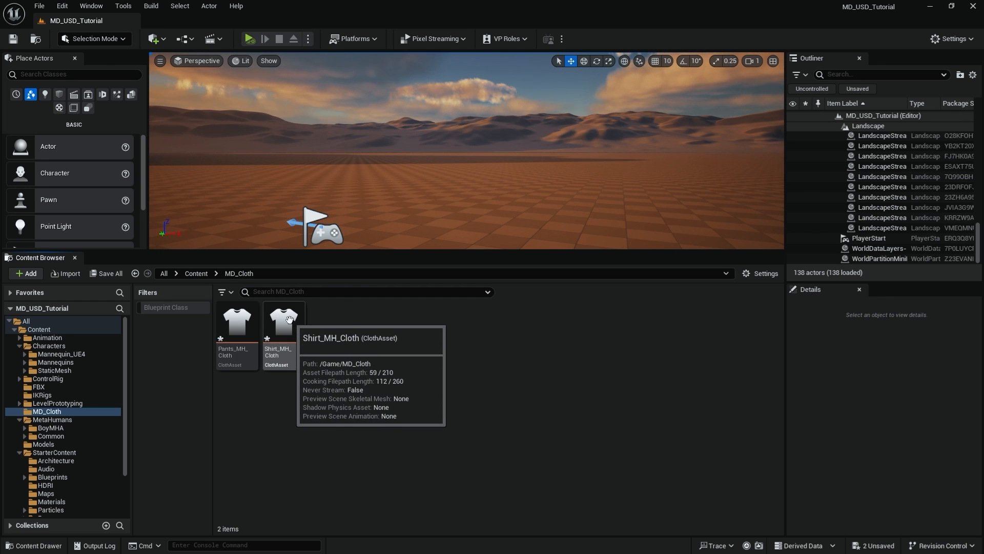
pyautogui.moveTo(240, 320)
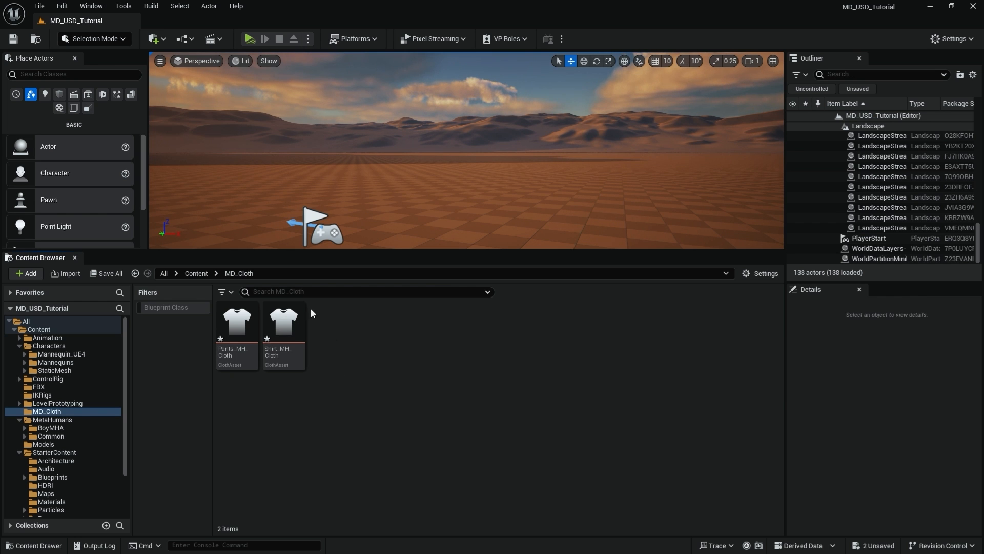
pyautogui.doubleClick(284, 322)
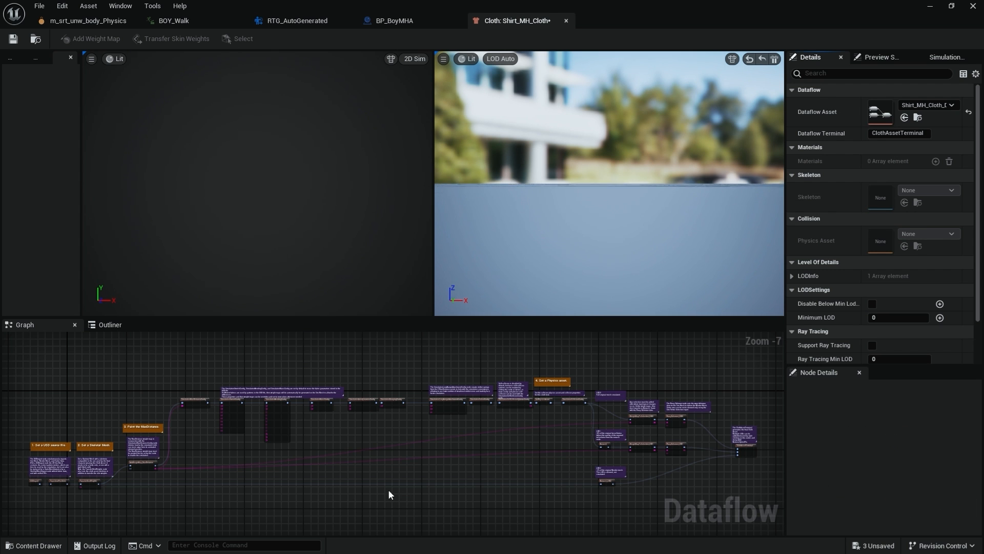
pyautogui.moveTo(389, 489); pyautogui.dragTo(457, 463, button='right')
pyautogui.moveTo(444, 468); pyautogui.dragTo(403, 470, button='right')
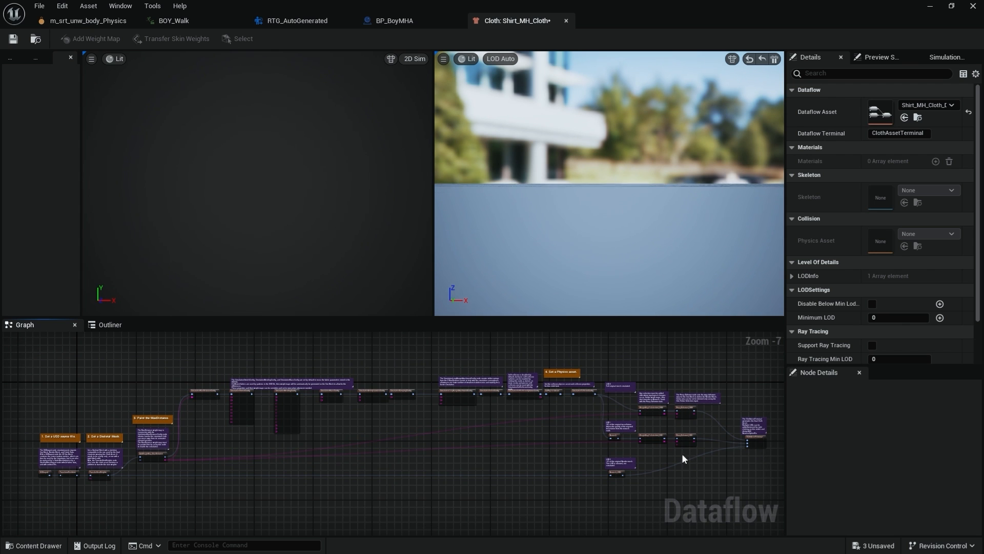
pyautogui.moveTo(365, 485); pyautogui.dragTo(585, 458, button='right')
pyautogui.scroll(3, 518, 468)
pyautogui.moveTo(315, 500); pyautogui.dragTo(586, 502, button='right')
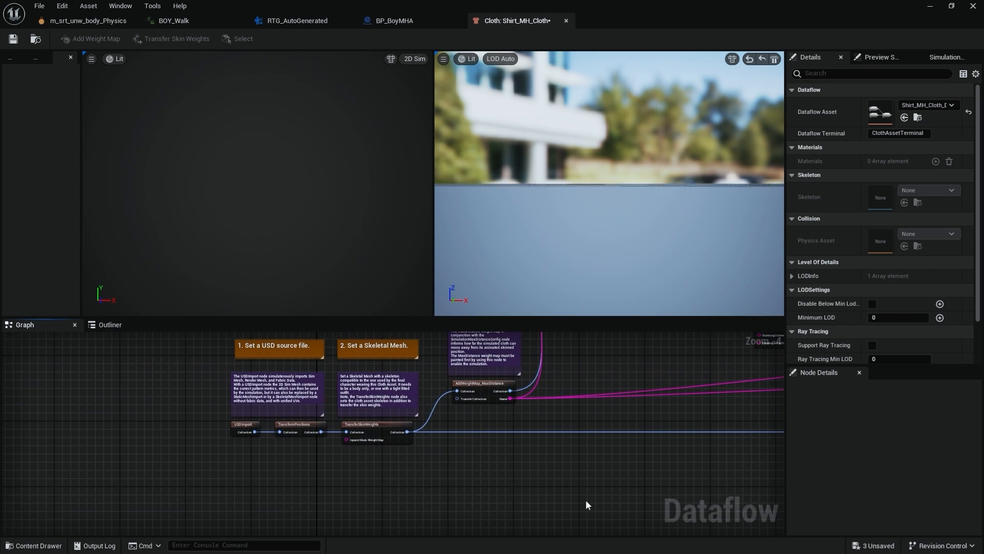
pyautogui.moveTo(357, 484); pyautogui.dragTo(391, 500, button='right')
pyautogui.scroll(1, 408, 491)
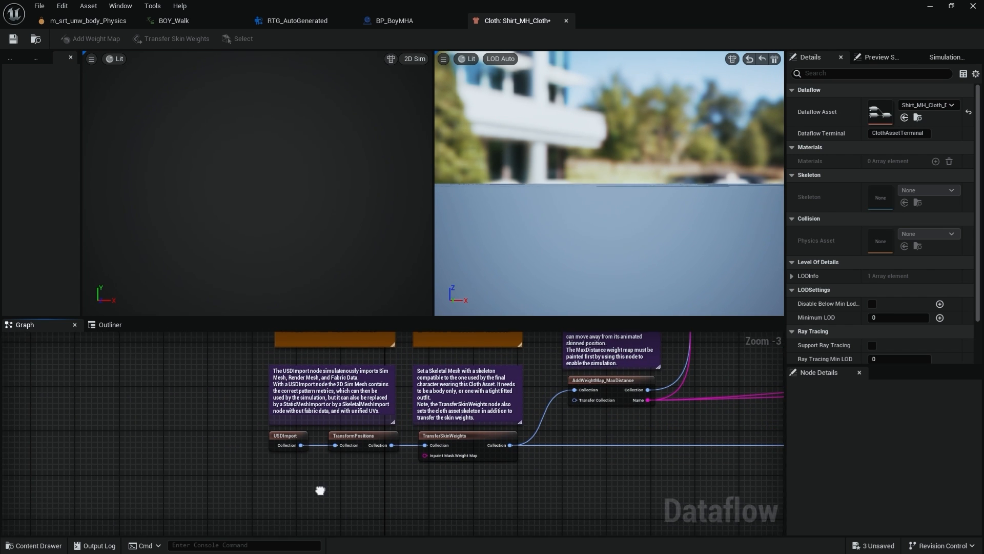
pyautogui.scroll(1, 324, 490)
pyautogui.click(282, 431)
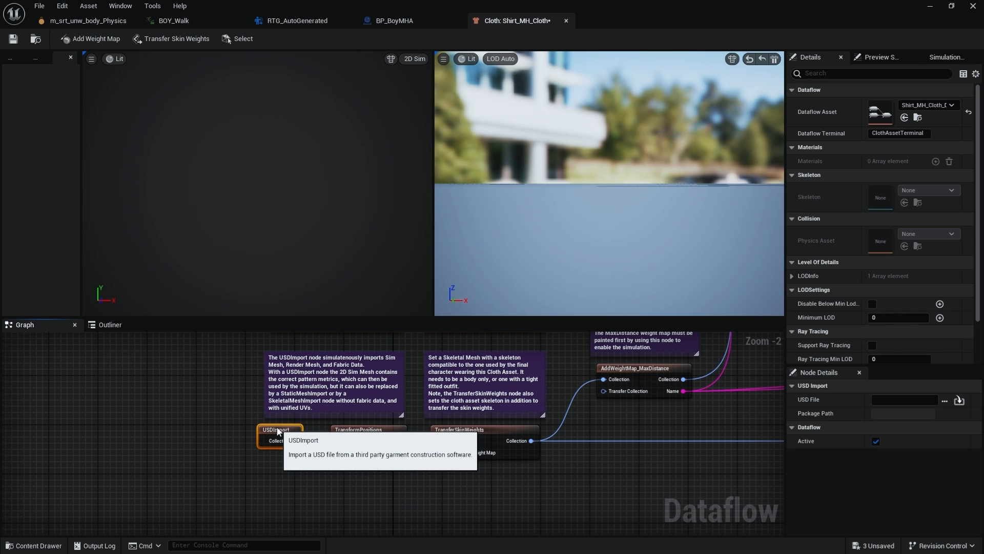
pyautogui.scroll(2, 315, 491)
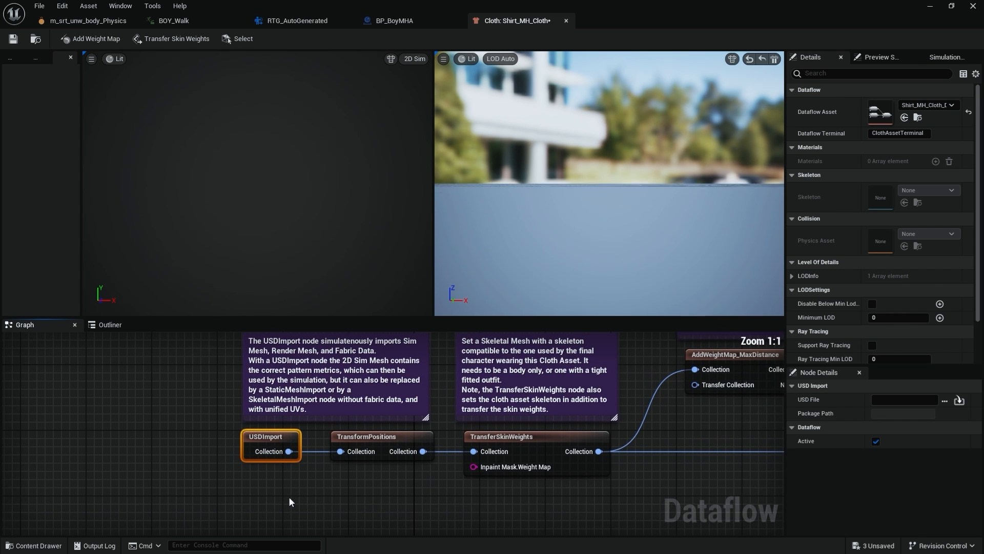
# Try to import OlderVersion-Shirt-USD.usda from the USDs folder through the shirt's USDImport node.
pyautogui.click(279, 505)
pyautogui.click(267, 439)
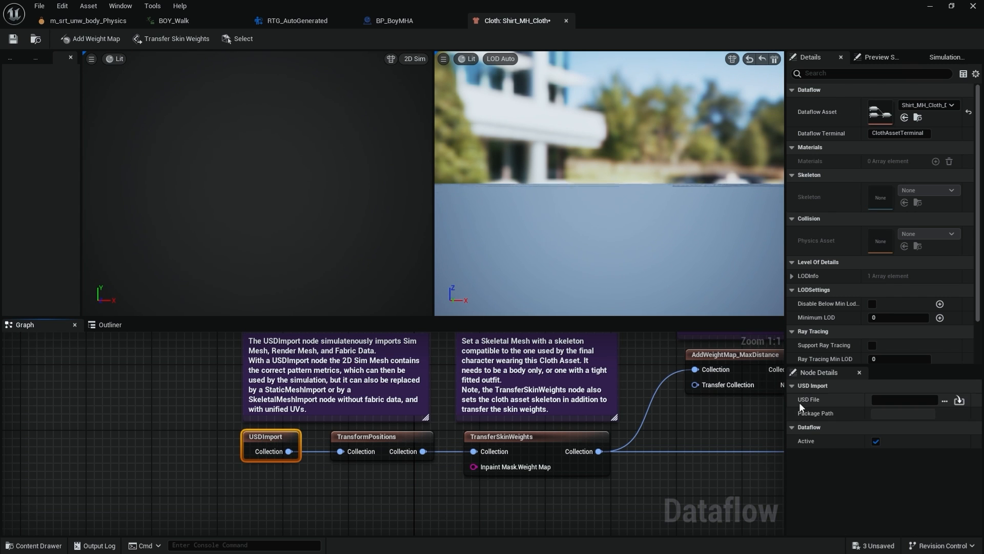
pyautogui.click(945, 401)
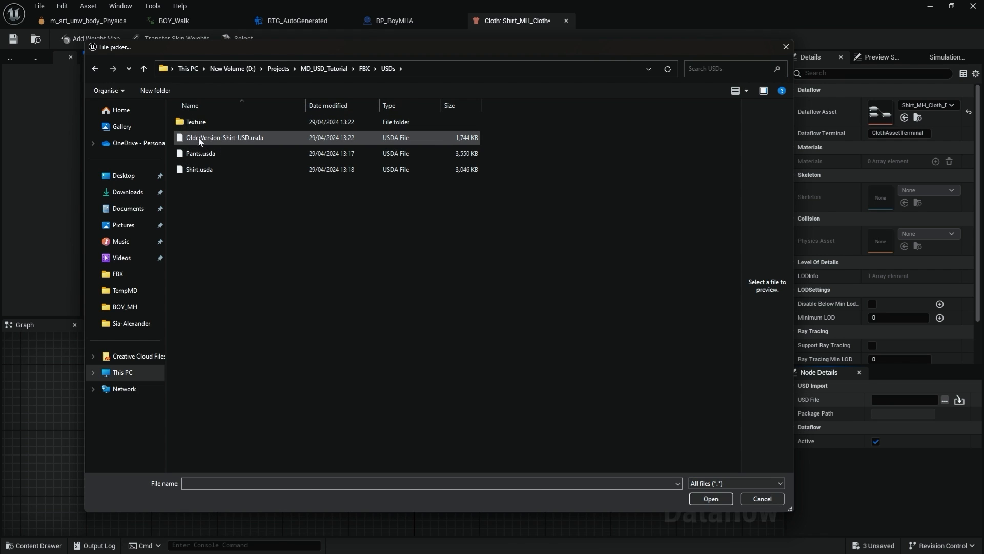
pyautogui.click(233, 139)
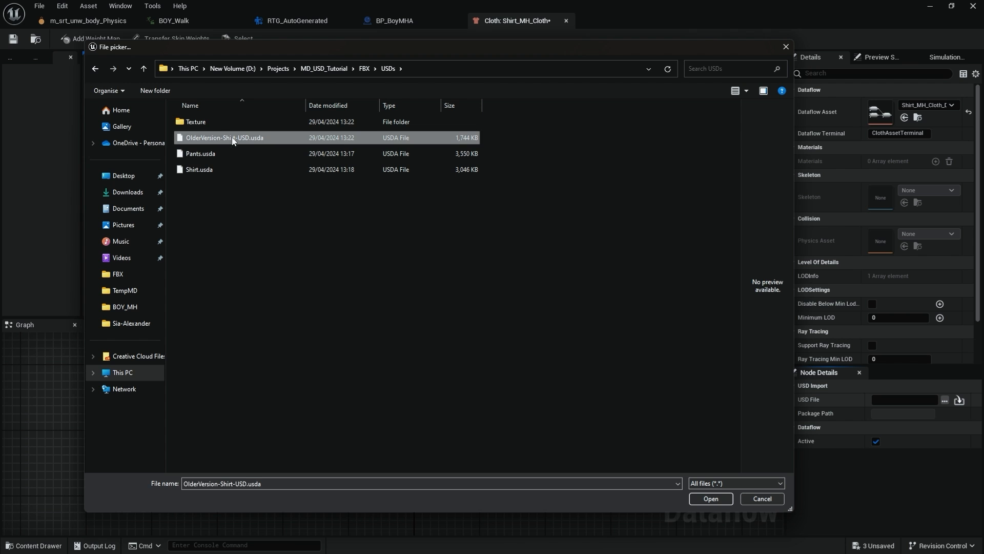
pyautogui.click(708, 498)
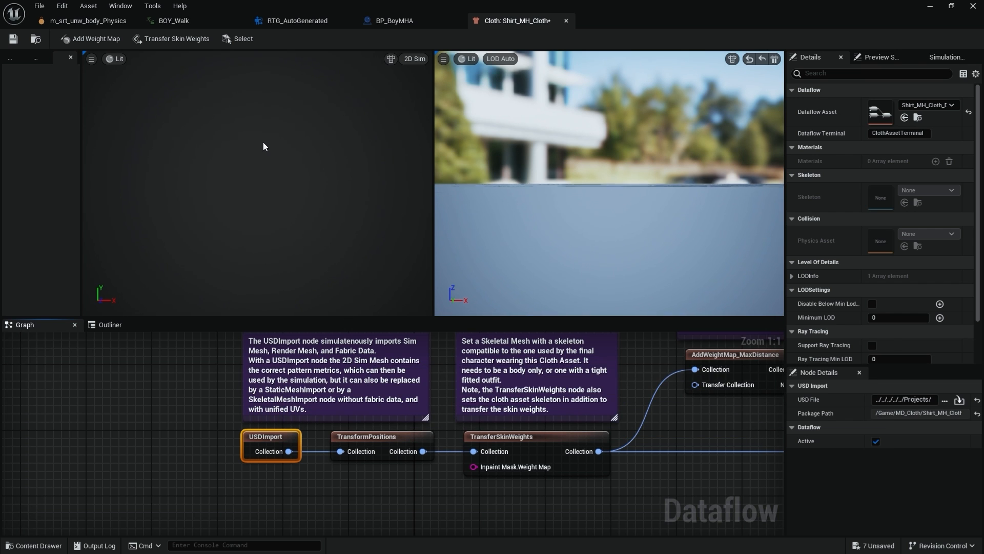
pyautogui.click(150, 399)
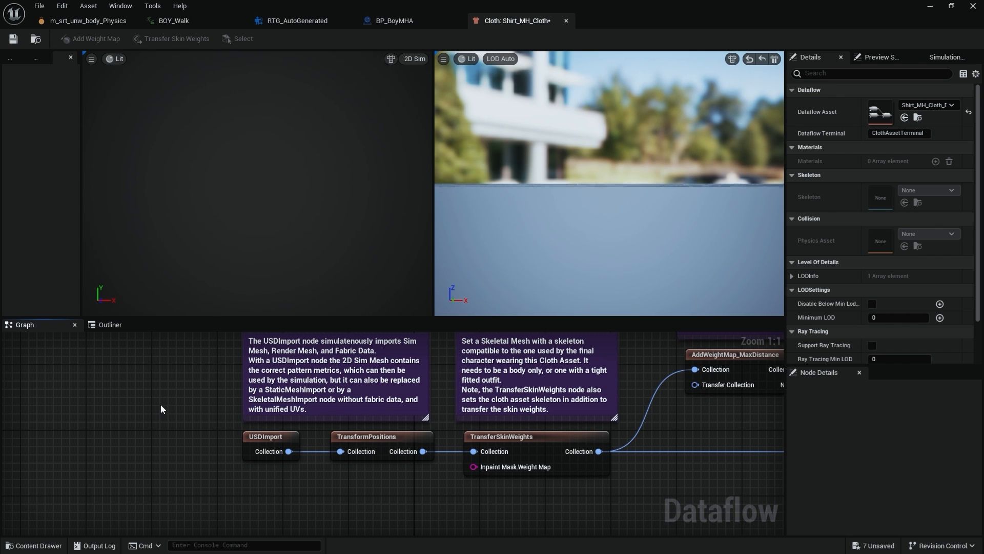
# Set the USD file of the shirt's USDImport node to Shirt.usda from the USDs folder.
pyautogui.click(272, 437)
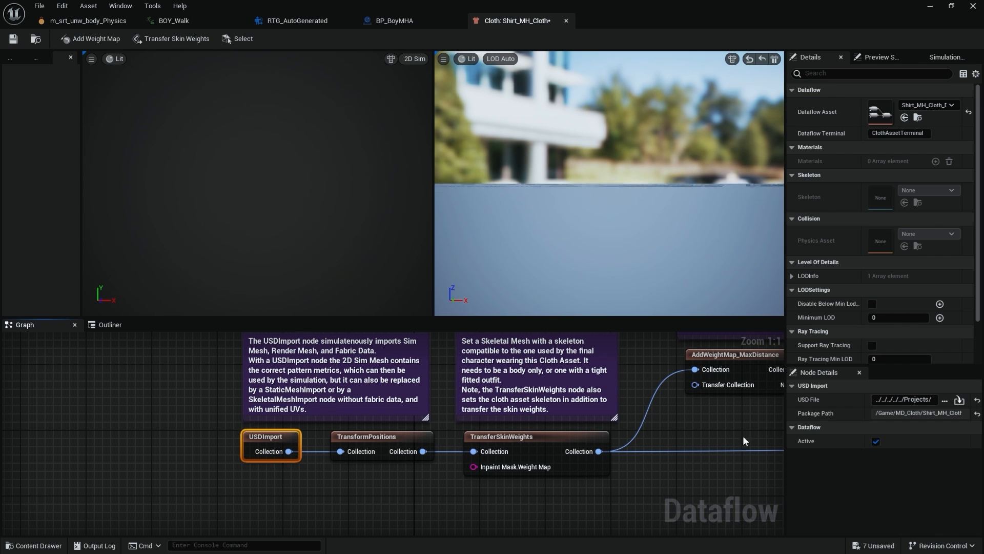
pyautogui.click(945, 400)
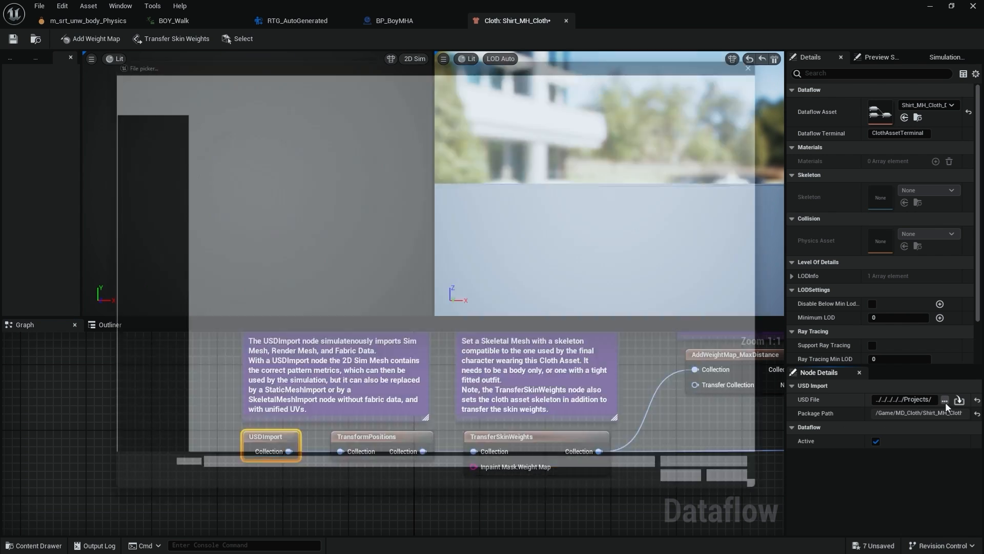
pyautogui.click(215, 168)
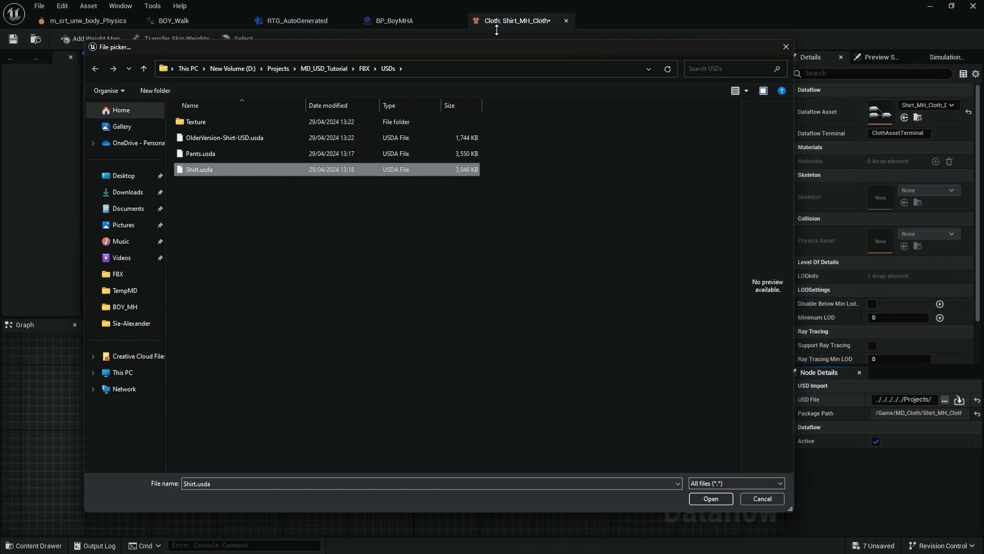
pyautogui.click(711, 498)
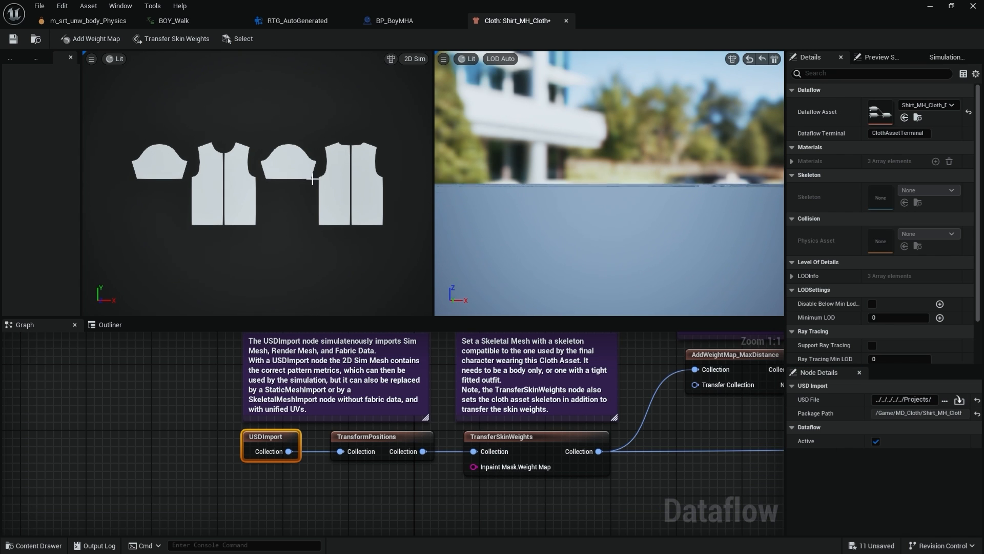
# Display the shirt's simulation mesh in 3D Sim mode, inspect its shape, and save the cloth asset.
pyautogui.click(410, 59)
pyautogui.click(427, 85)
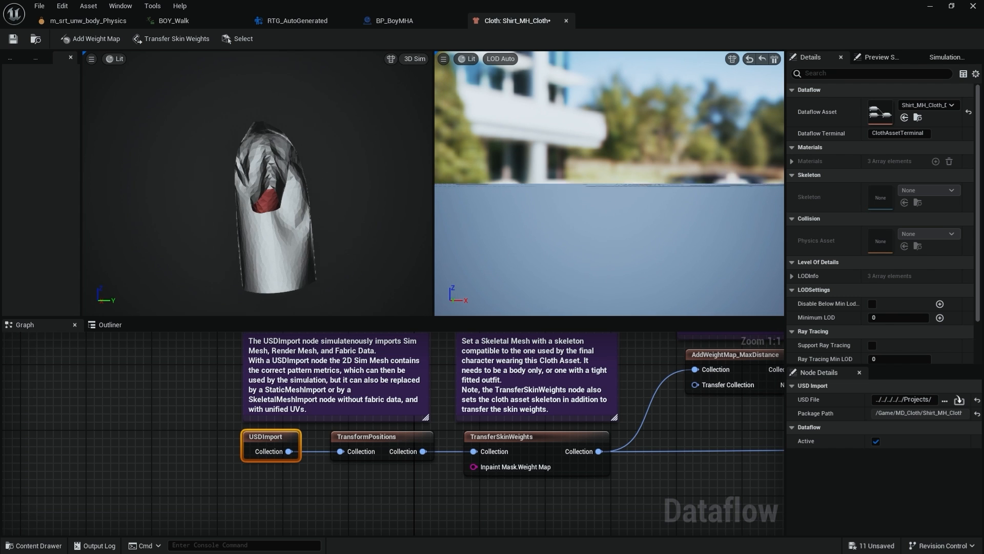
pyautogui.keyDown('alt'); pyautogui.moveTo(287, 205); pyautogui.dragTo(238, 211); pyautogui.keyUp('alt')
pyautogui.keyDown('alt'); pyautogui.moveTo(239, 211); pyautogui.dragTo(332, 183, button='middle'); pyautogui.keyUp('alt')
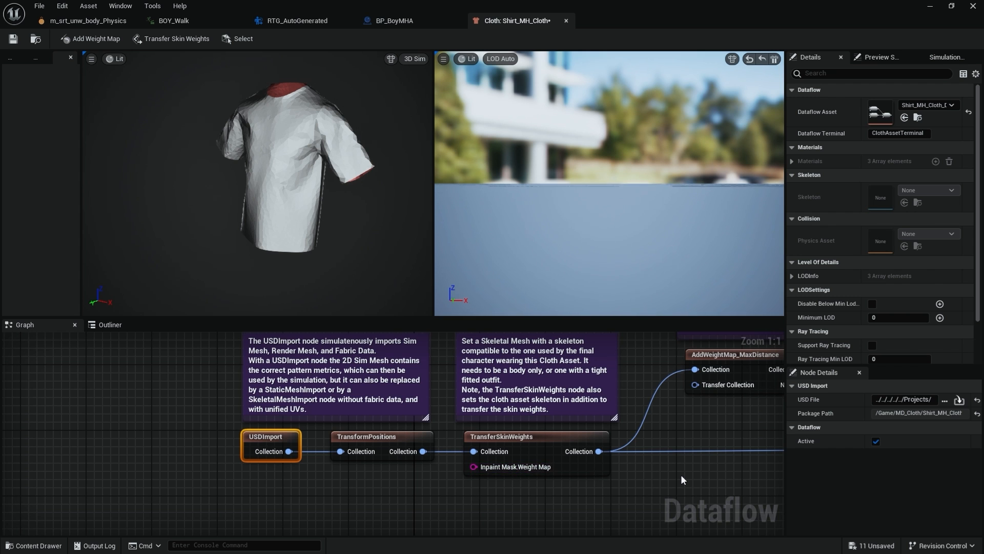
pyautogui.moveTo(683, 475); pyautogui.dragTo(616, 486, button='right')
pyautogui.click(14, 45)
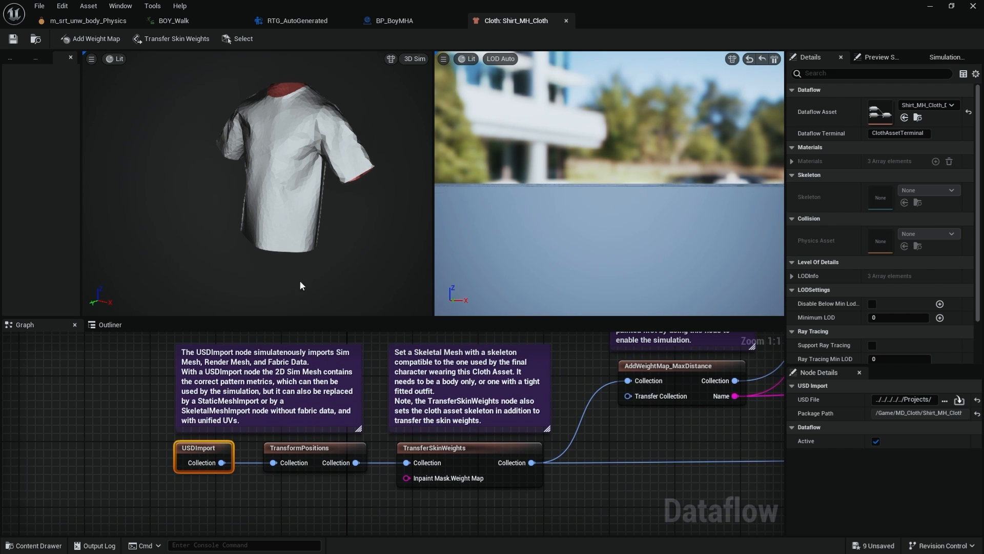
# Open the Pants_MH_Cloth asset and import Pants.usda from the USDs folder through its USDImport node.
pyautogui.click(929, 6)
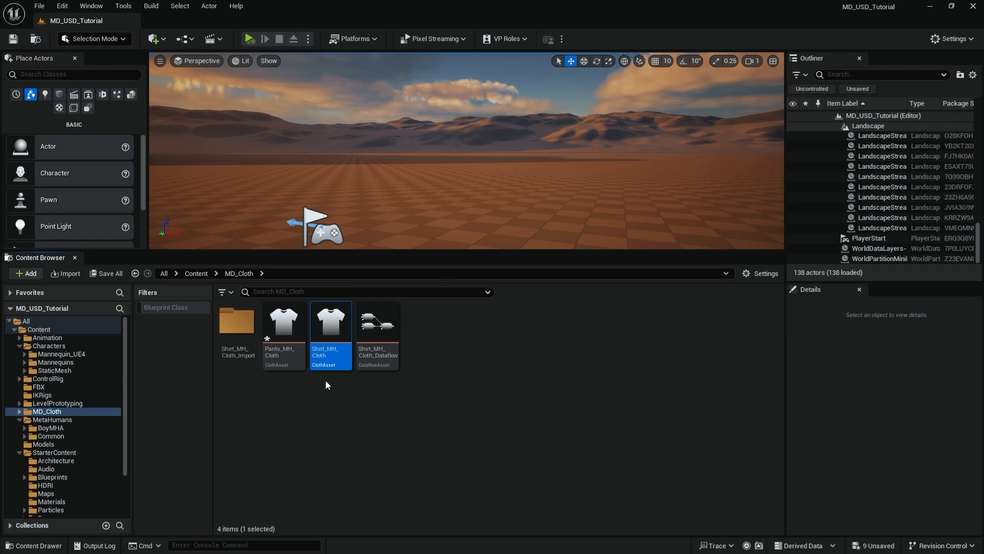
pyautogui.click(282, 328)
pyautogui.doubleClick(282, 328)
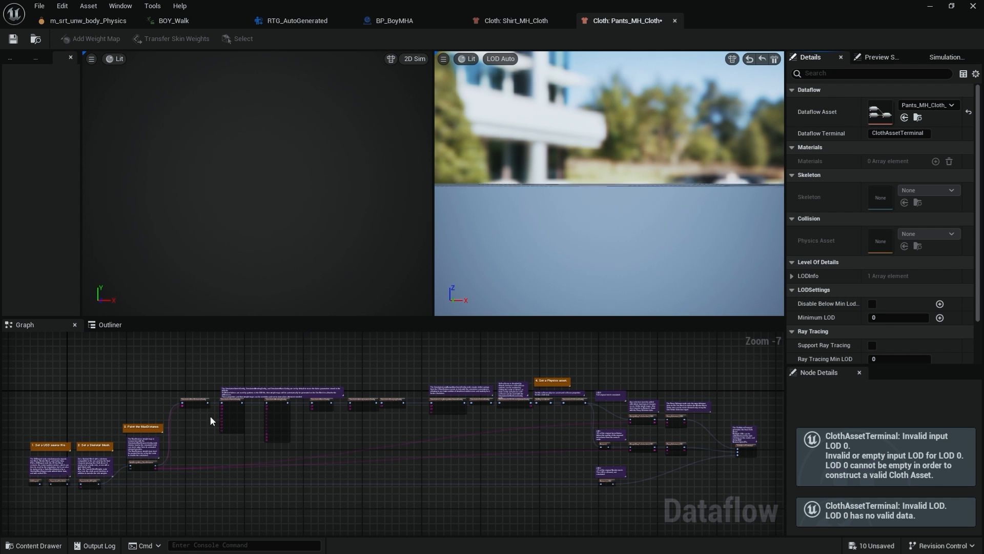
pyautogui.scroll(6, 257, 464)
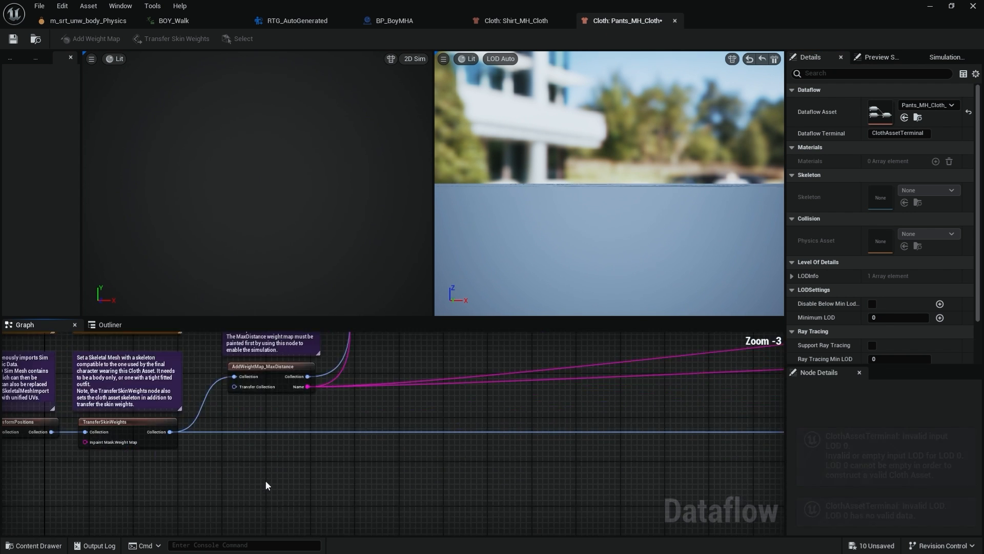
pyautogui.moveTo(256, 488); pyautogui.dragTo(405, 502, button='right')
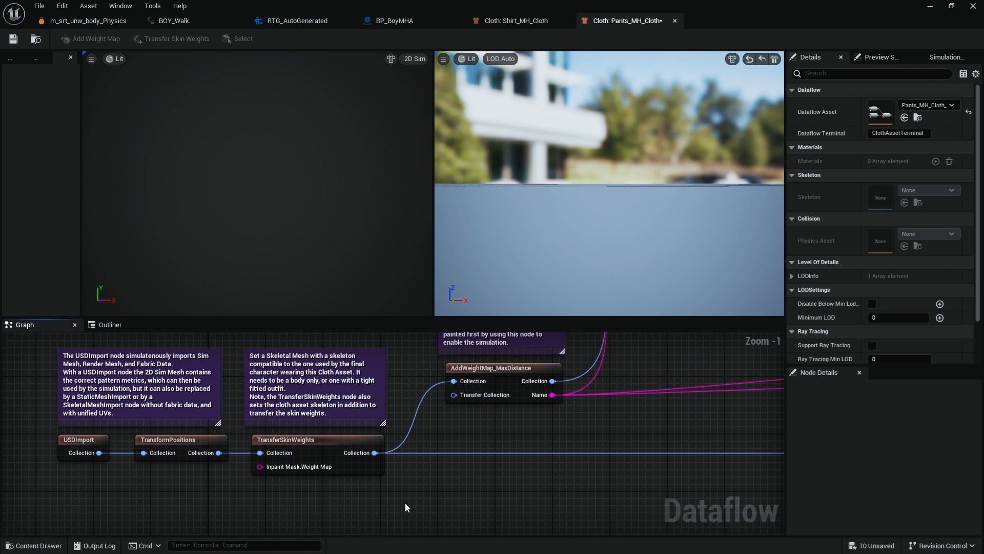
pyautogui.click(79, 440)
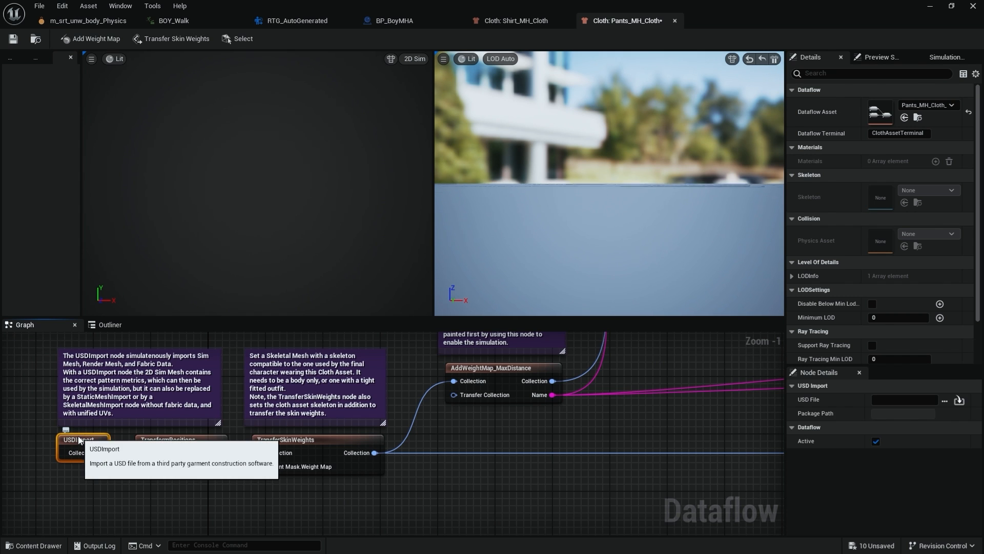
pyautogui.click(945, 400)
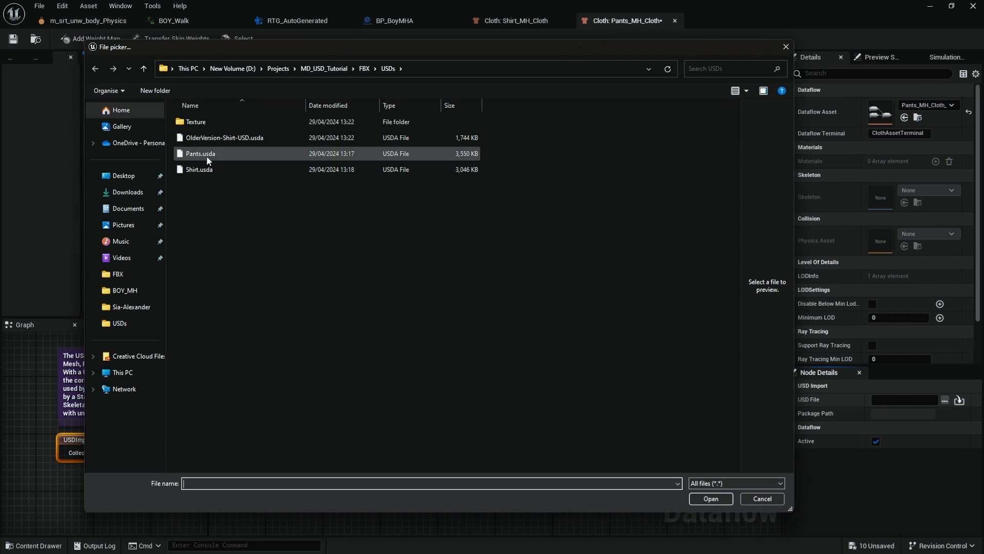
pyautogui.click(201, 154)
pyautogui.click(710, 499)
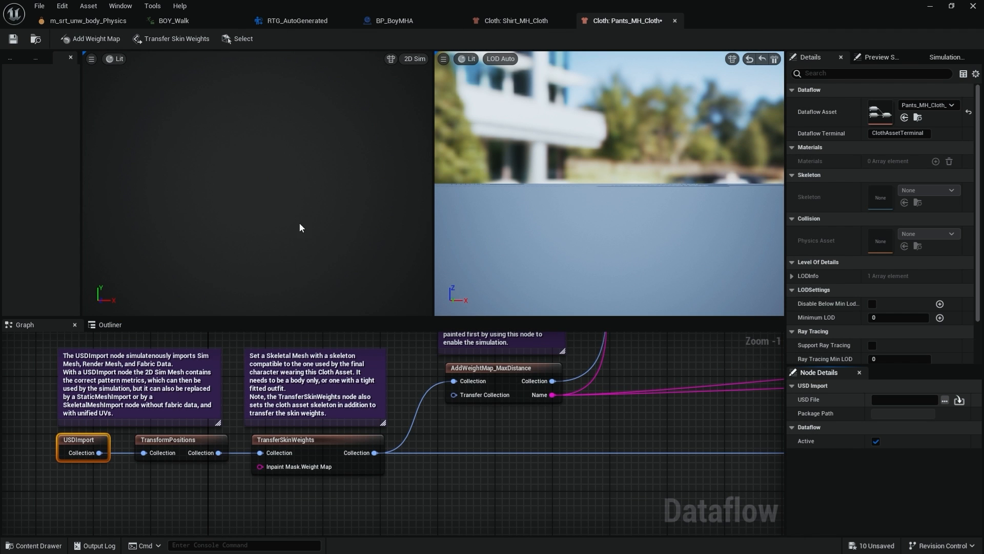
# Display the pants' simulation mesh in 3D Sim mode and inspect its shape from an angle.
pyautogui.click(415, 59)
pyautogui.click(423, 83)
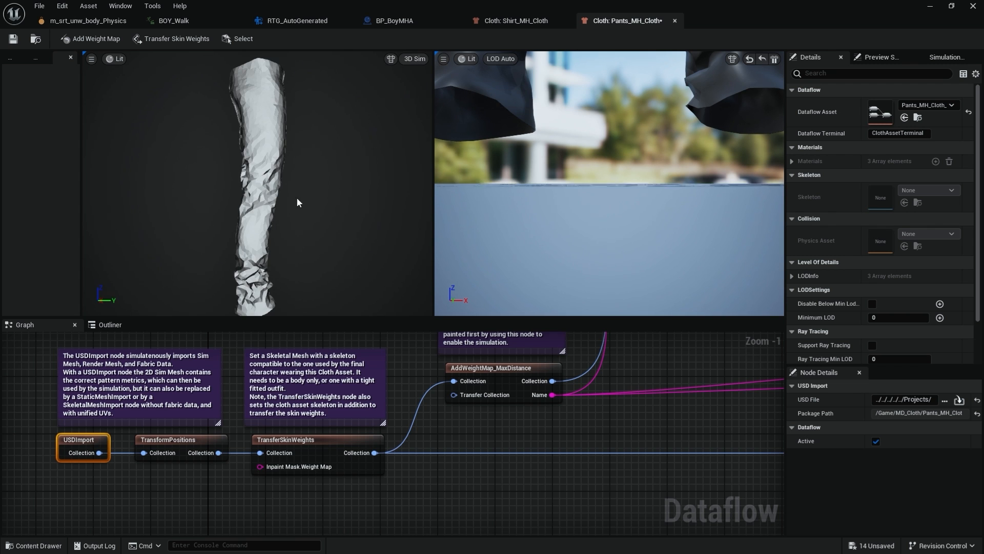
pyautogui.keyDown('alt'); pyautogui.moveTo(297, 200); pyautogui.dragTo(205, 204); pyautogui.keyUp('alt')
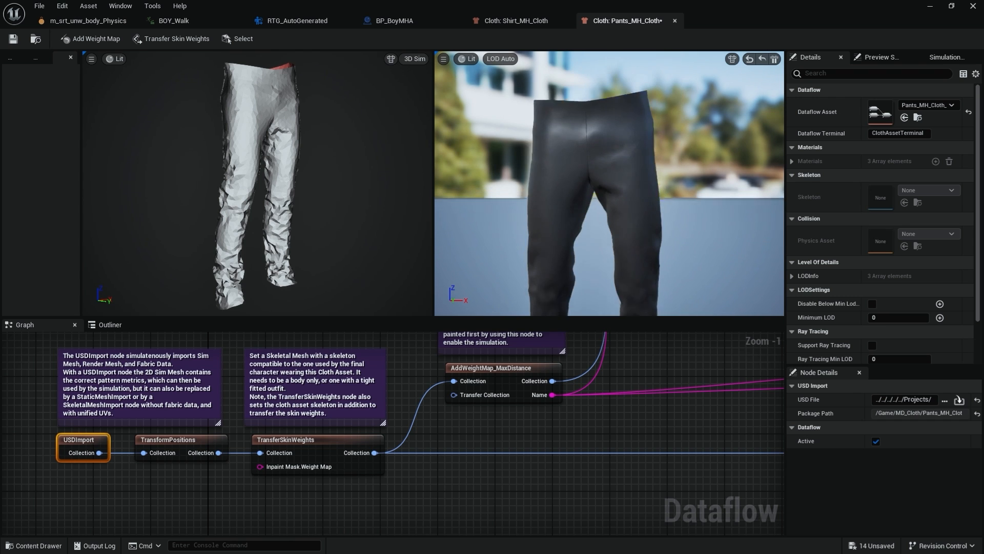
# Switch to the Shirt_MH_Cloth asset and set its preview scene's skeletal mesh to m_srt_unw_body.
pyautogui.click(531, 24)
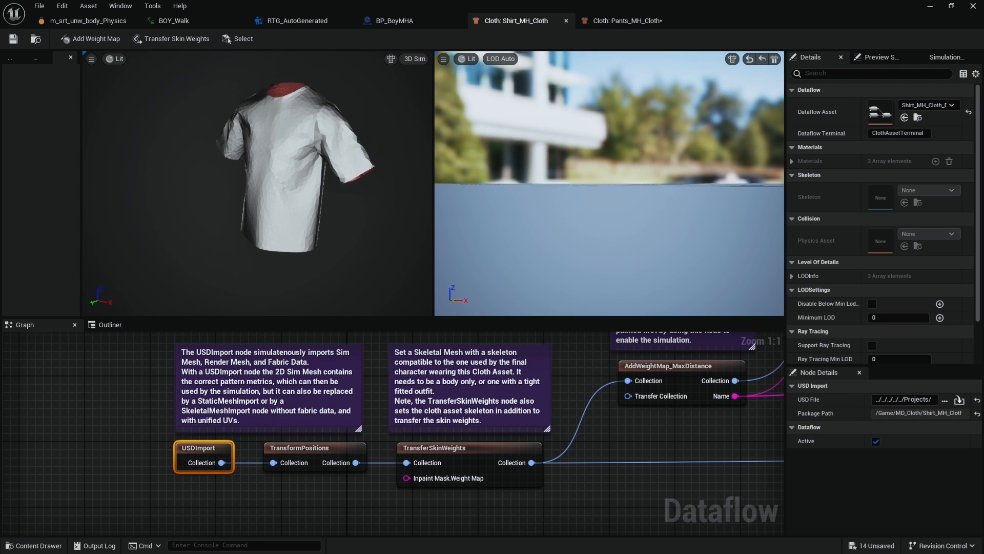
pyautogui.moveTo(610, 180); pyautogui.dragTo(634, 194, button='middle')
pyautogui.keyDown('alt'); pyautogui.moveTo(634, 195); pyautogui.dragTo(561, 220); pyautogui.keyUp('alt')
pyautogui.scroll(2, 609, 183)
pyautogui.moveTo(630, 153); pyautogui.dragTo(664, 172, button='middle')
pyautogui.click(877, 58)
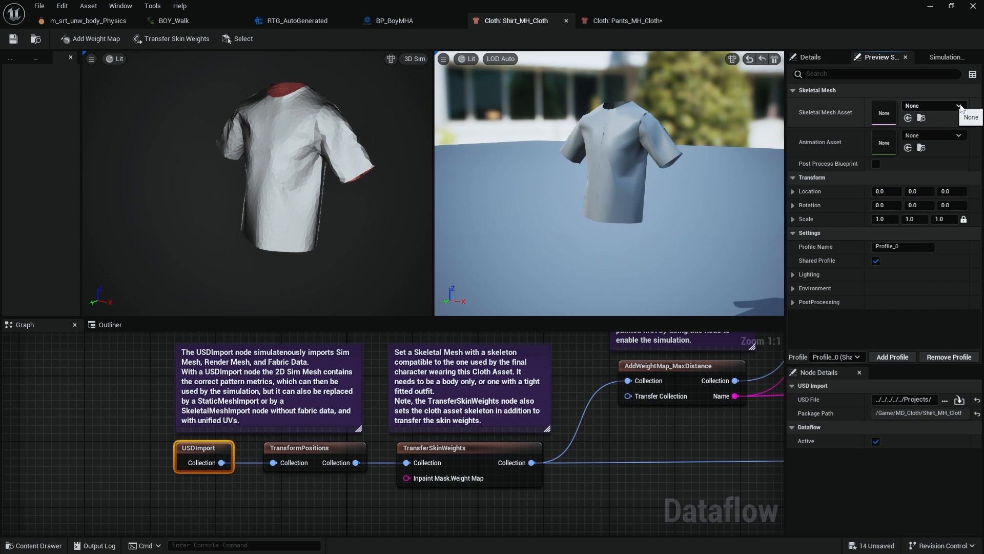
pyautogui.click(959, 106)
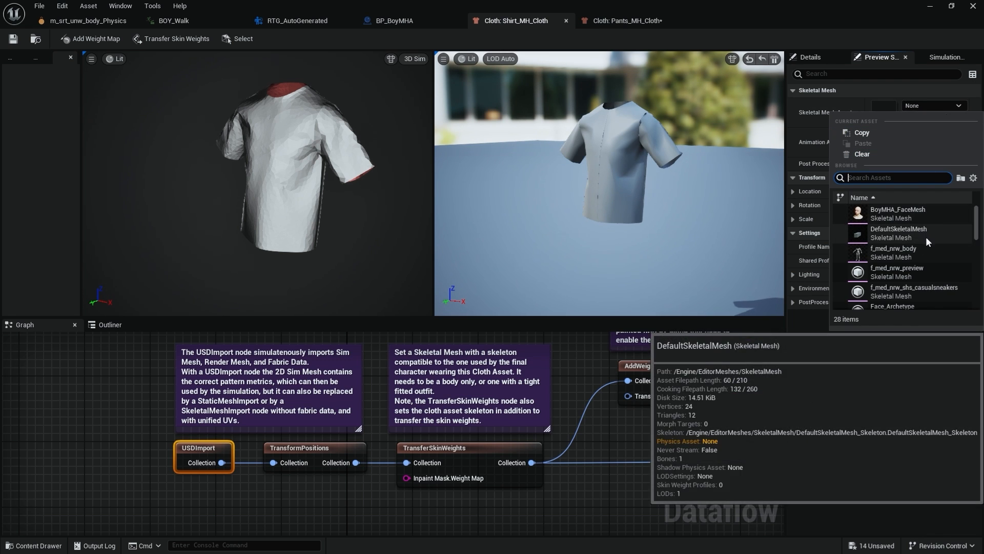
pyautogui.scroll(-3, 920, 240)
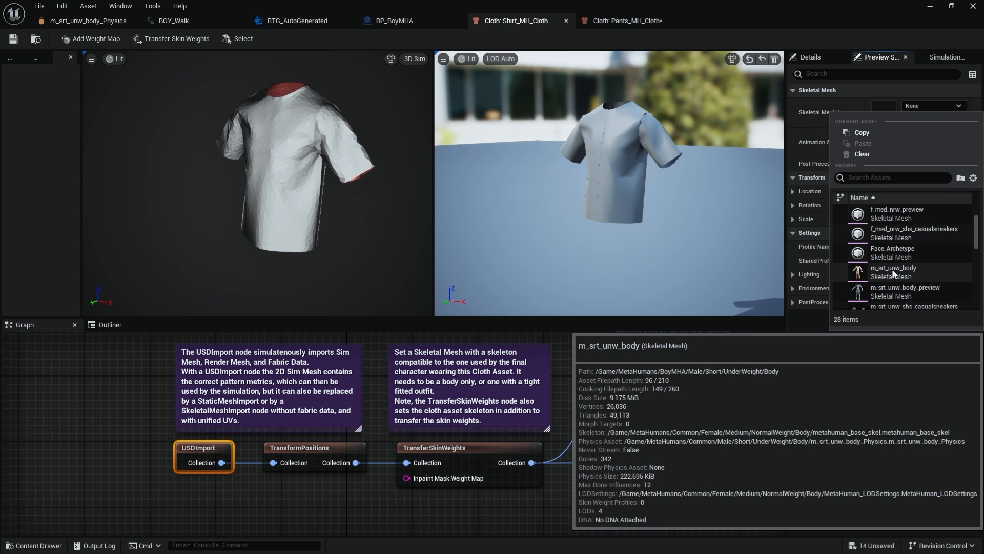
pyautogui.click(892, 269)
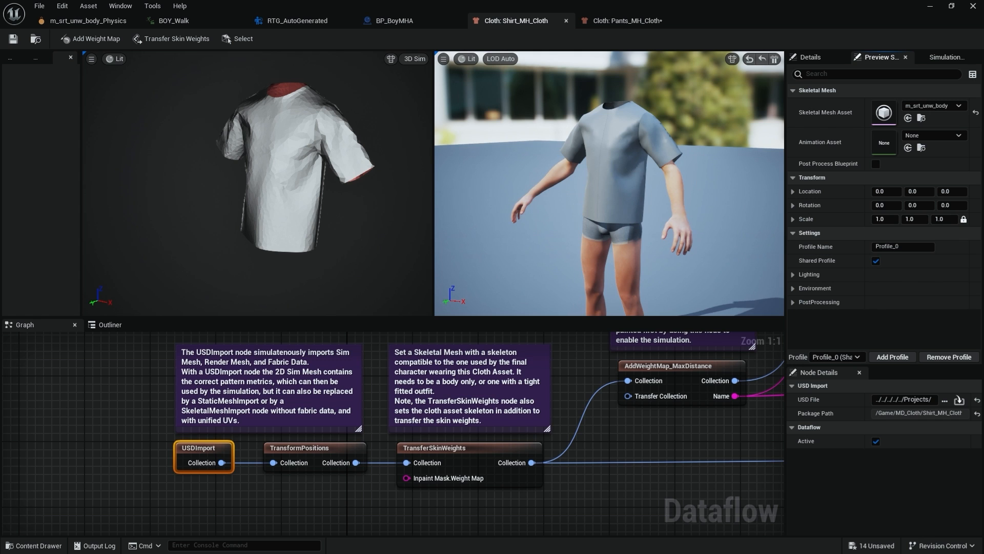
# Play the BOY_Walk animation on the preview body, rewind it to the start, and suspend the shirt's cloth simulation.
pyautogui.moveTo(696, 186)
pyautogui.mouseDown(button='right')
pyautogui.moveTo(641, 197)
pyautogui.moveTo(695, 186)
pyautogui.moveTo(696, 202)
pyautogui.mouseUp(button='right')
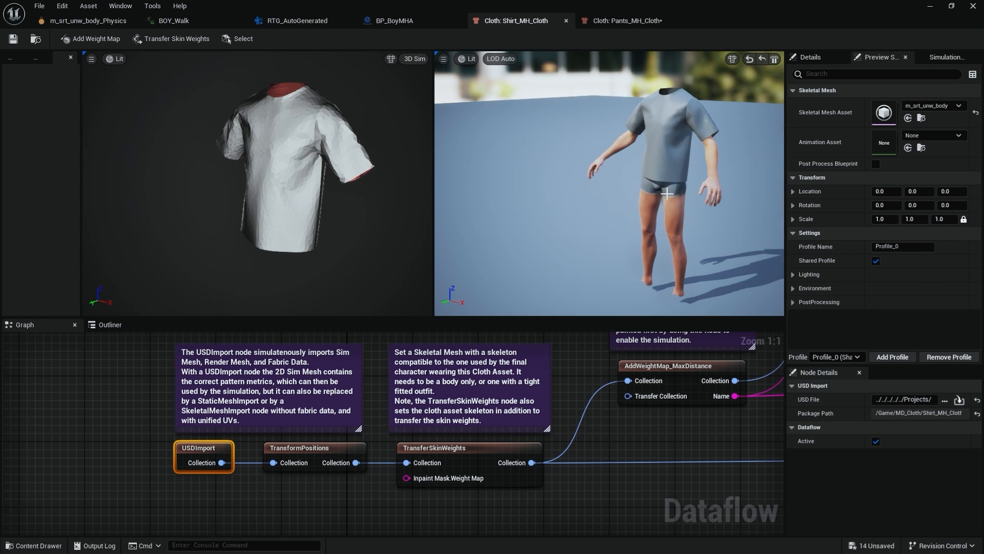
pyautogui.keyDown('alt'); pyautogui.moveTo(645, 197); pyautogui.dragTo(741, 198); pyautogui.keyUp('alt')
pyautogui.keyDown('alt'); pyautogui.moveTo(645, 197); pyautogui.dragTo(614, 199, button='middle'); pyautogui.keyUp('alt')
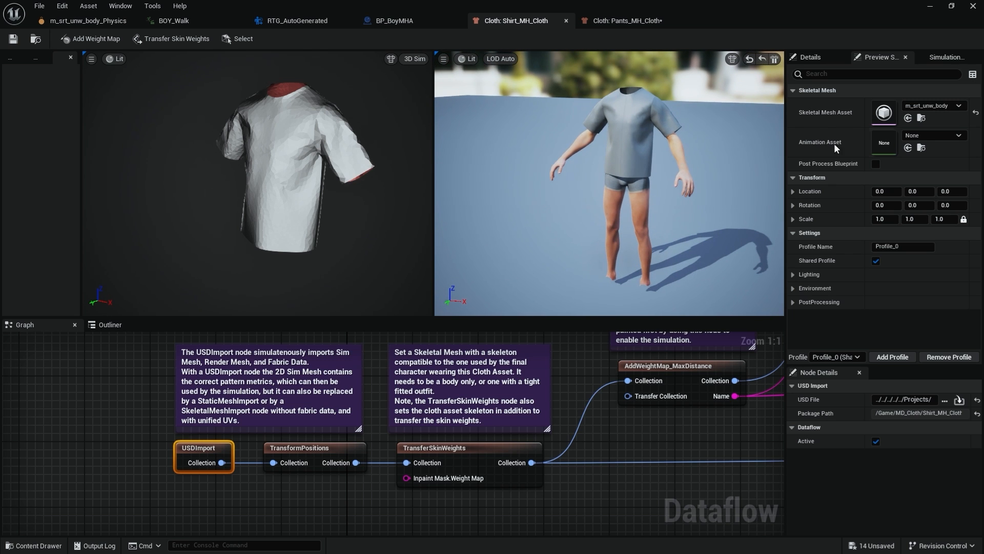
pyautogui.click(937, 136)
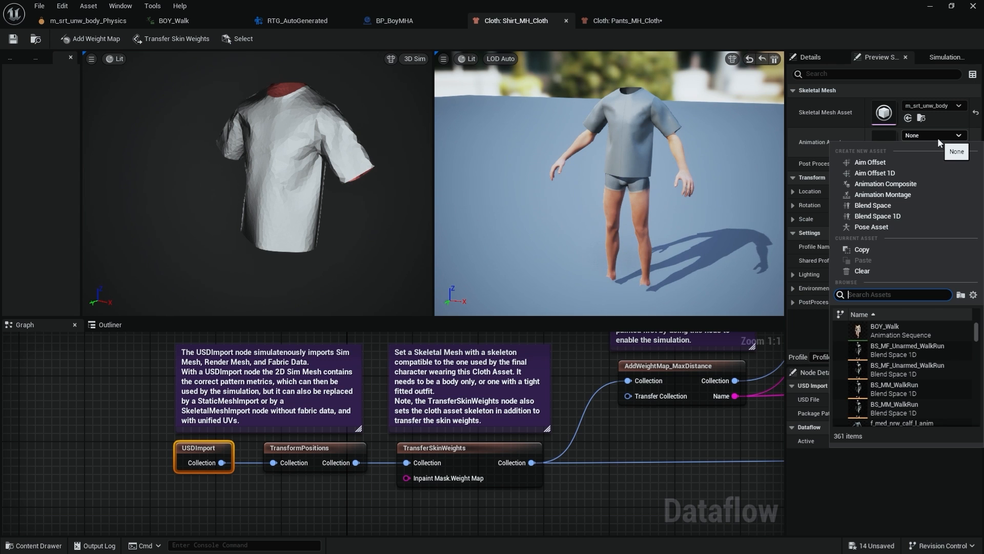
pyautogui.click(888, 329)
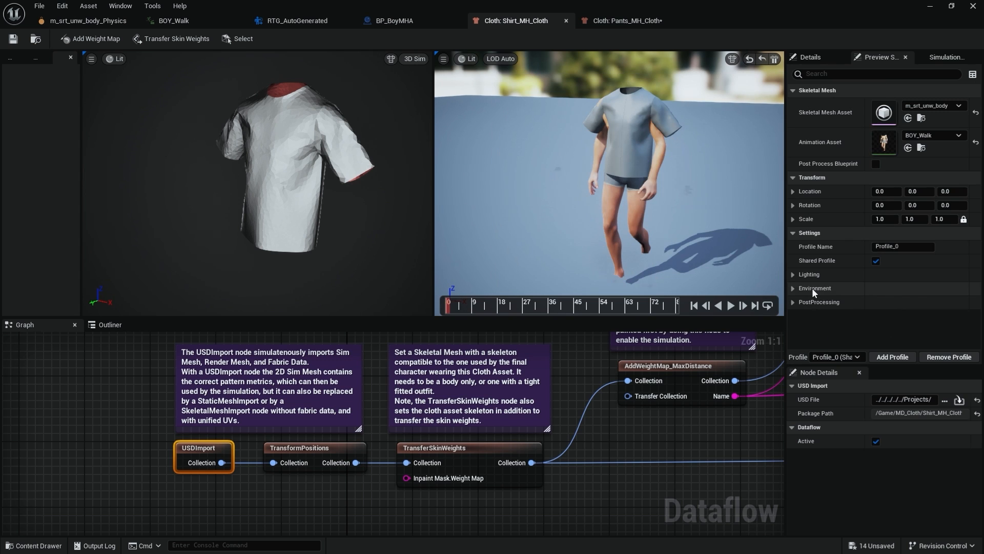
pyautogui.click(732, 306)
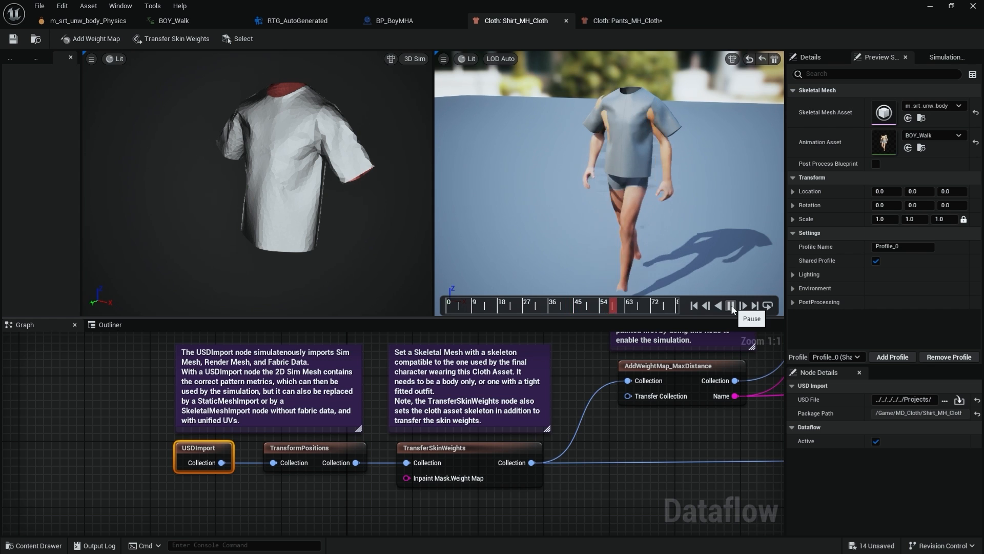
pyautogui.click(732, 306)
pyautogui.click(694, 306)
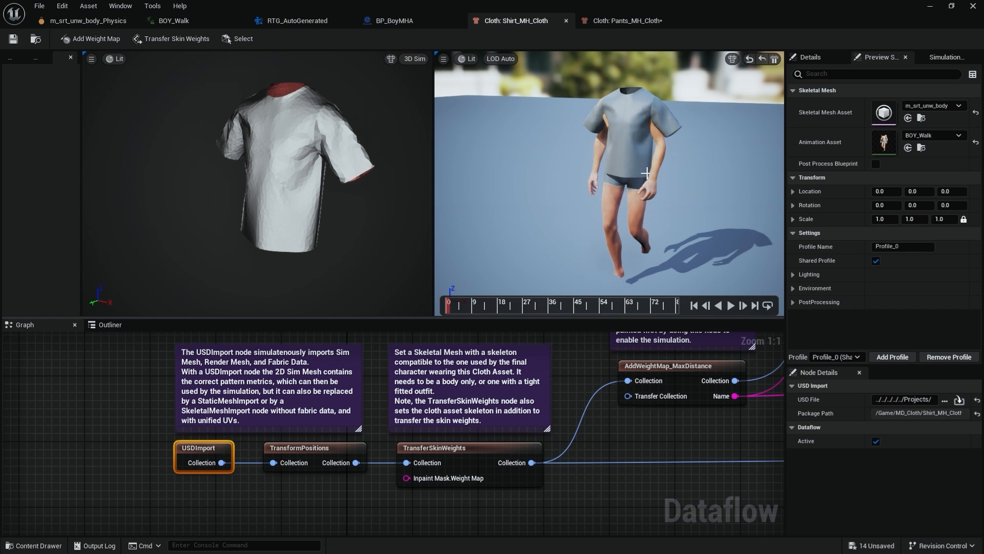
pyautogui.click(775, 59)
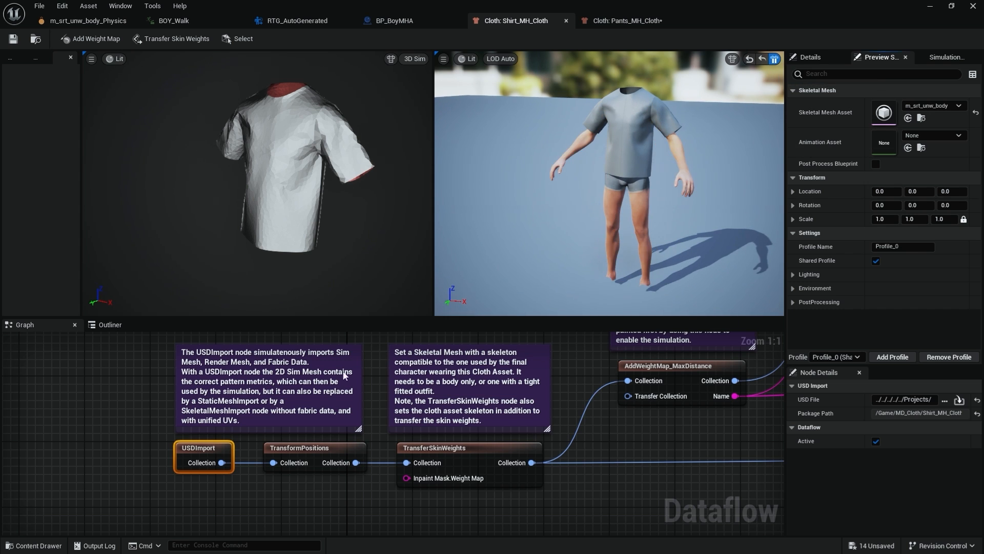
# Set the source mesh of the shirt's TransferSkinWeights node to m_srt_unw_body_preview and accept the skin weight transfer.
pyautogui.click(314, 449)
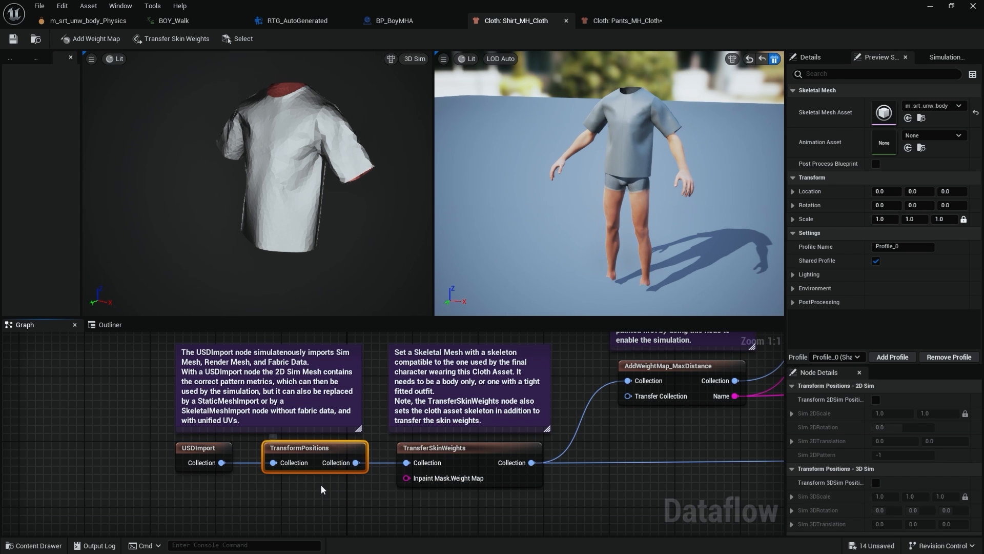
pyautogui.moveTo(320, 486); pyautogui.dragTo(170, 480, button='right')
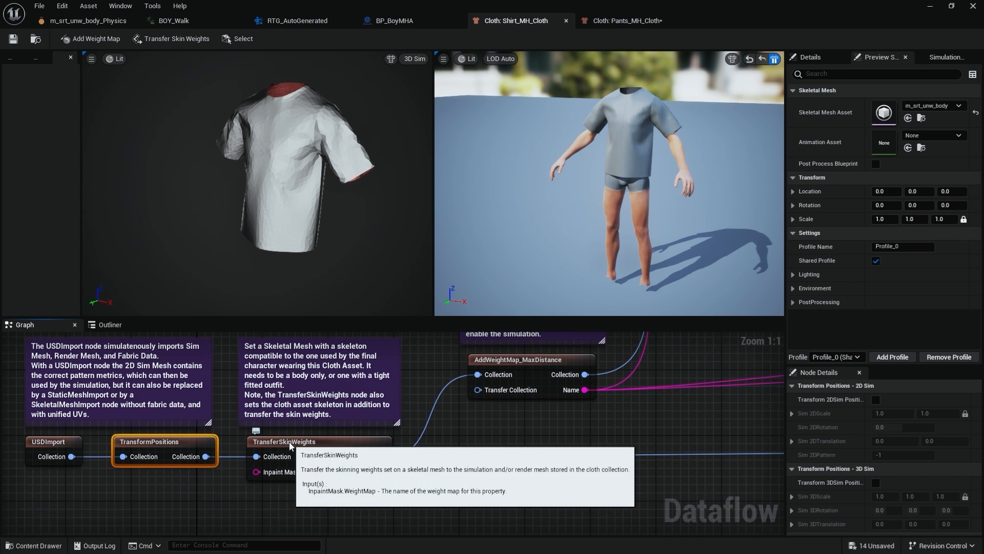
pyautogui.click(290, 444)
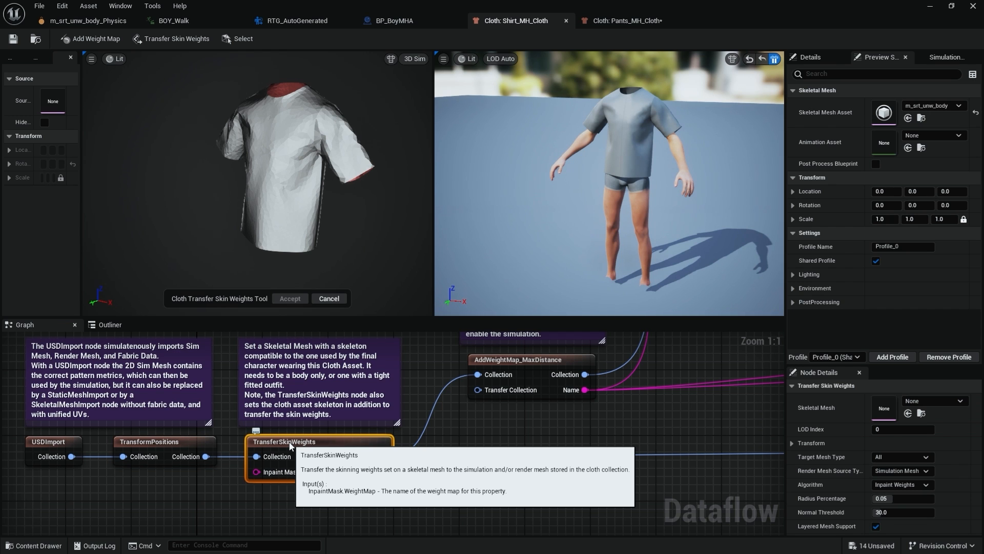
pyautogui.moveTo(81, 199); pyautogui.dragTo(188, 200)
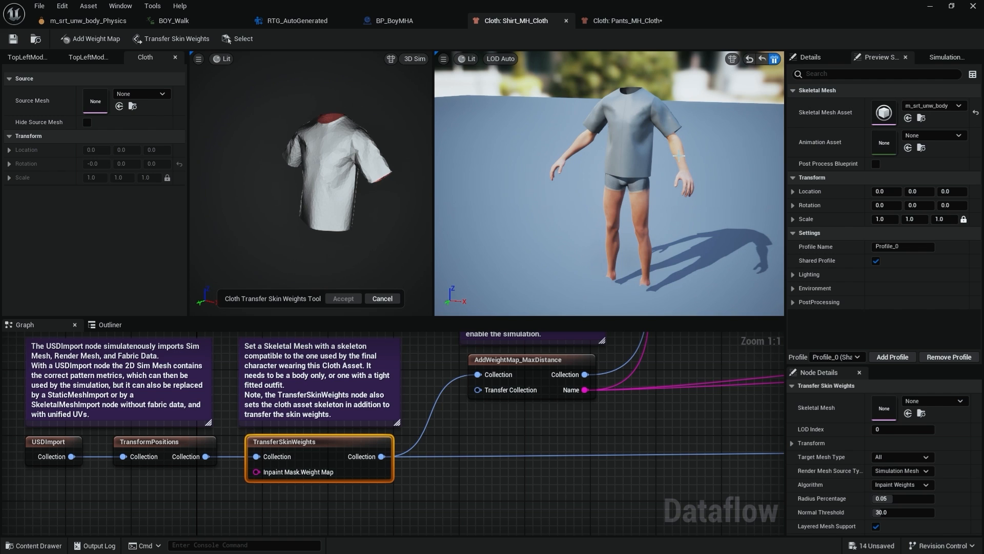
pyautogui.moveTo(620, 133); pyautogui.dragTo(649, 138)
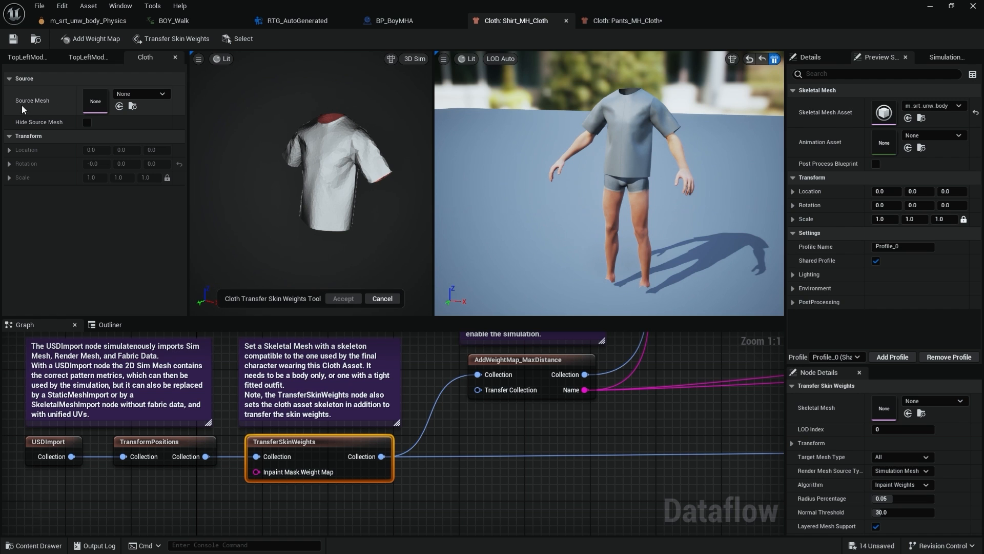
pyautogui.click(153, 95)
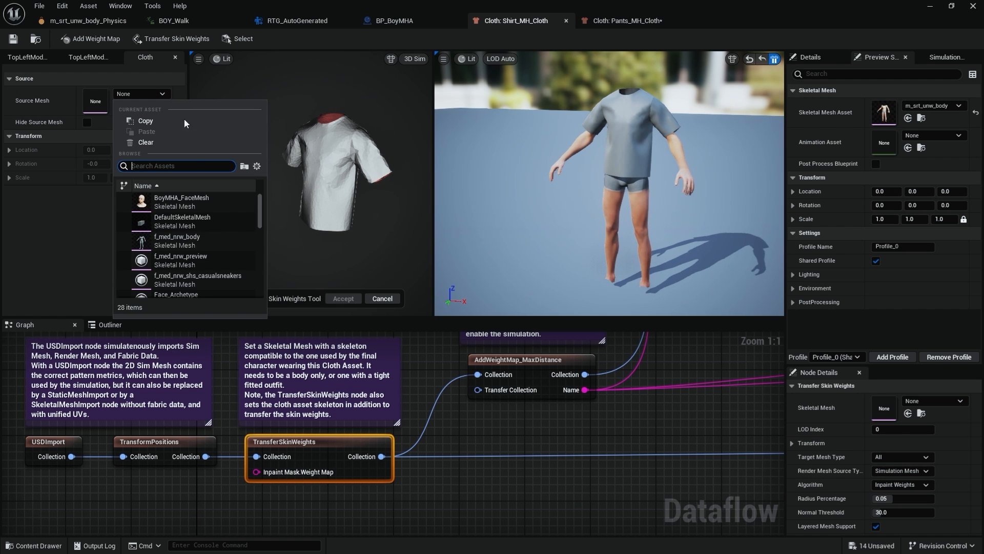
pyautogui.scroll(-1, 171, 194)
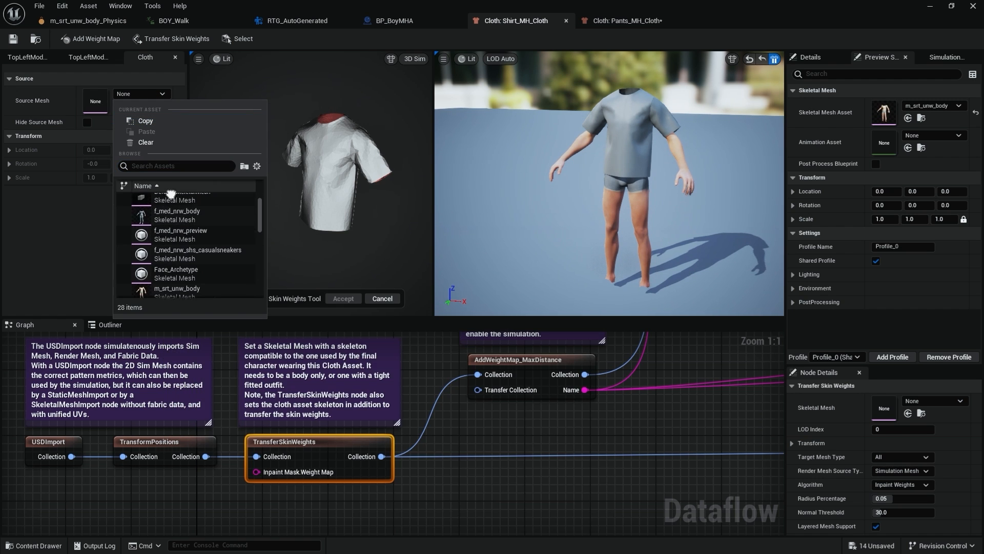
pyautogui.scroll(-3, 171, 193)
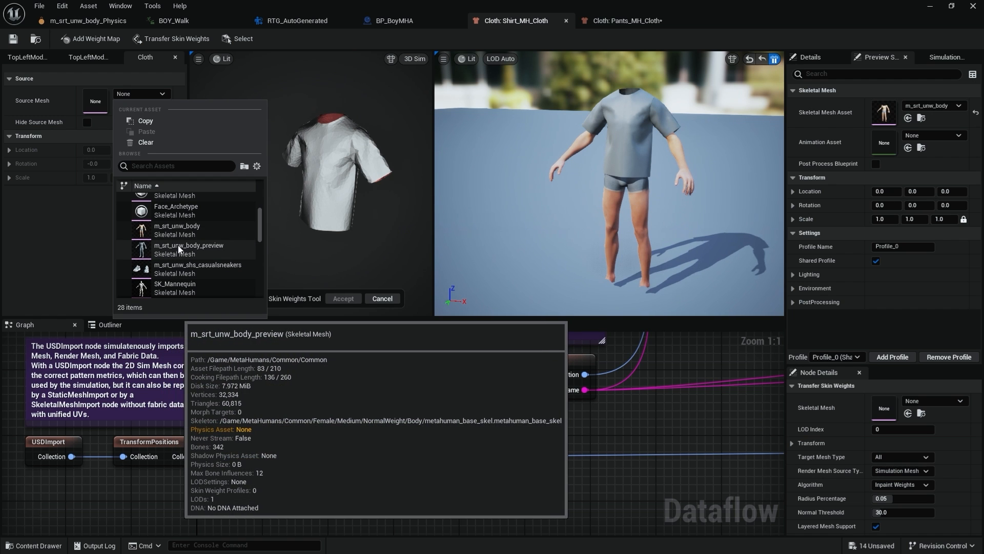
pyautogui.click(179, 250)
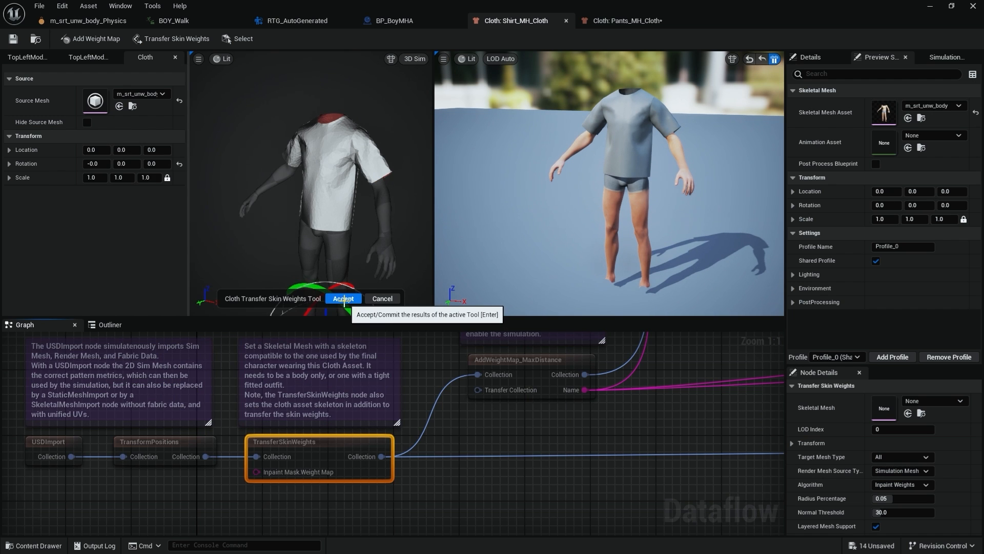
pyautogui.click(343, 299)
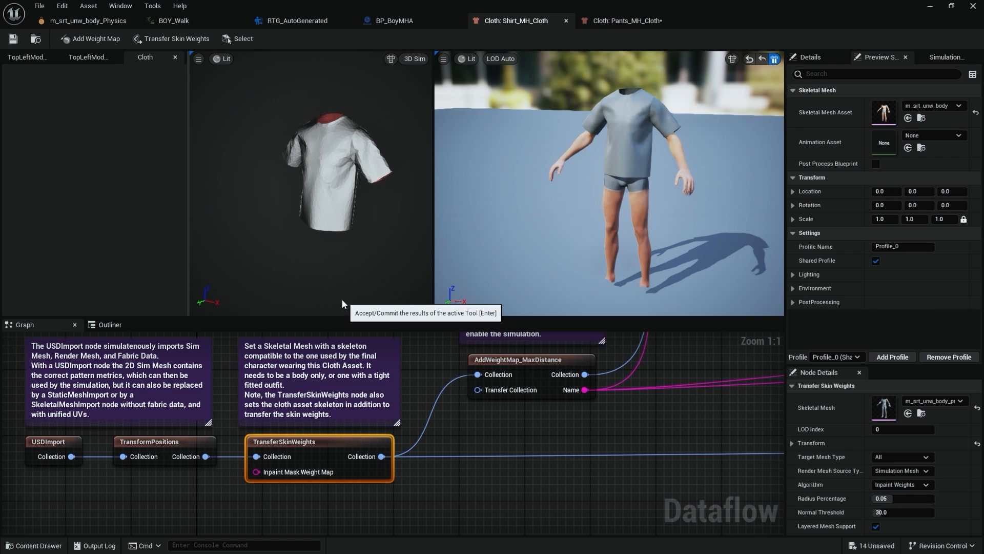
# Assign the BOY_Walk animation to the preview body and scrub through it to check how the shirt follows.
pyautogui.click(933, 135)
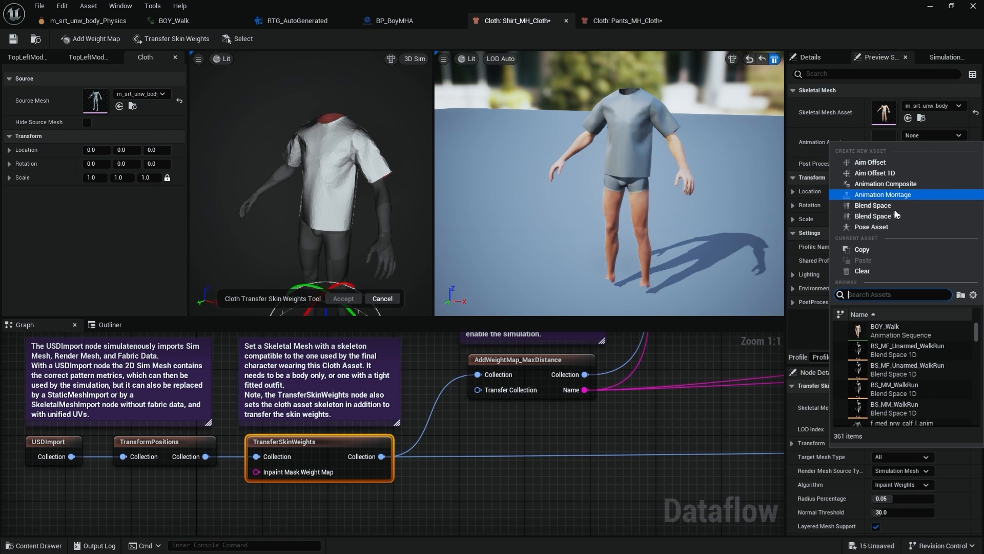
pyautogui.click(884, 329)
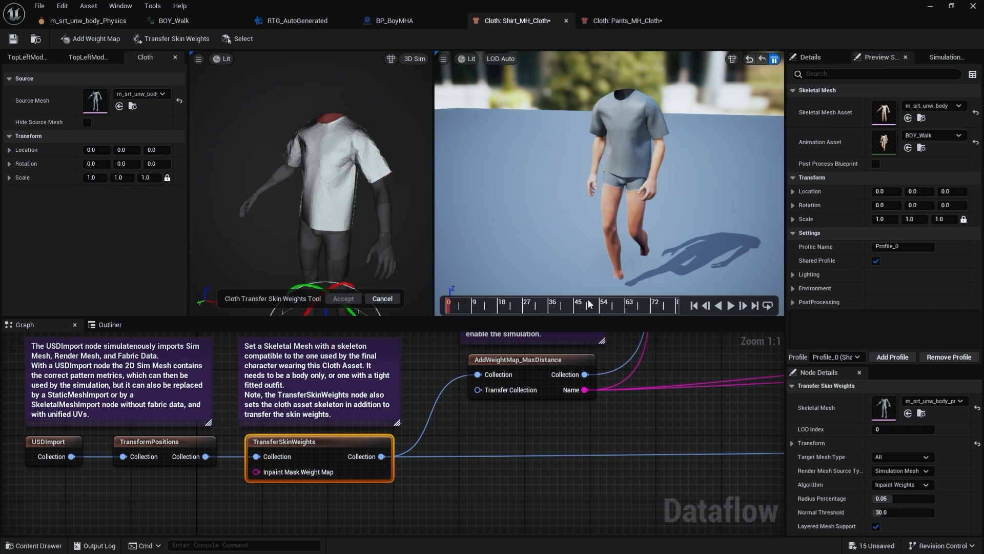
pyautogui.moveTo(530, 308); pyautogui.dragTo(430, 316)
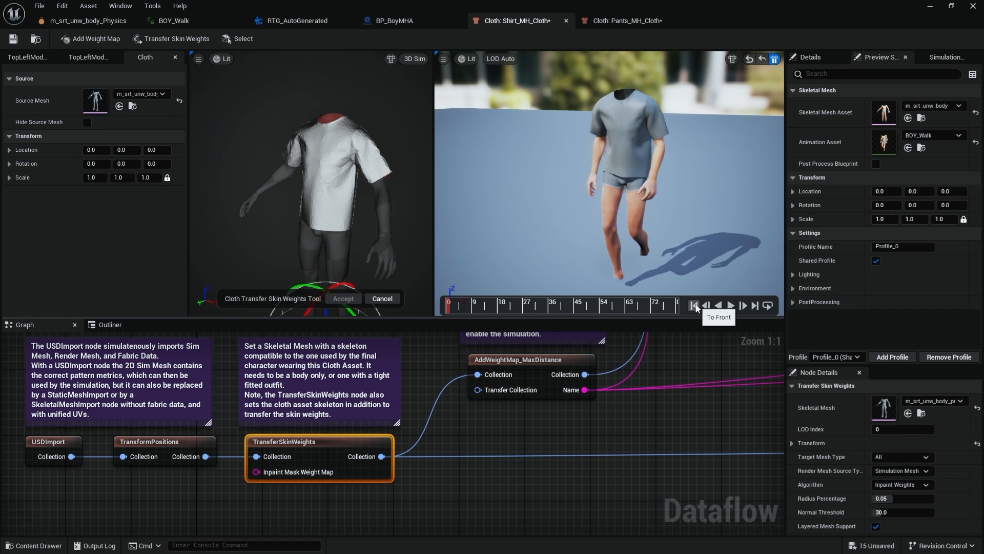
# Open the AddWeightMap_MaxDistance node's weight map for painting and invert it across the whole shirt.
pyautogui.moveTo(557, 469); pyautogui.dragTo(483, 530, button='right')
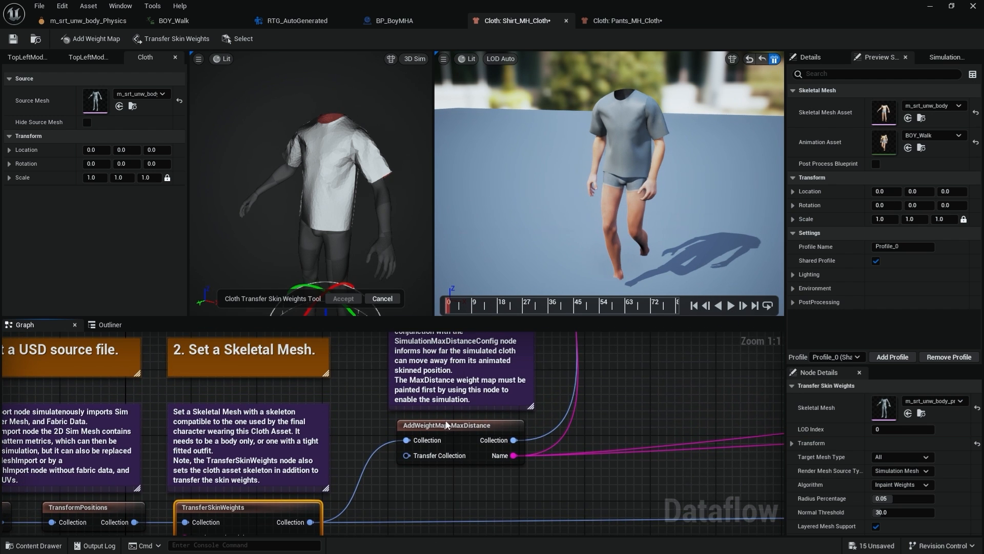
pyautogui.click(446, 425)
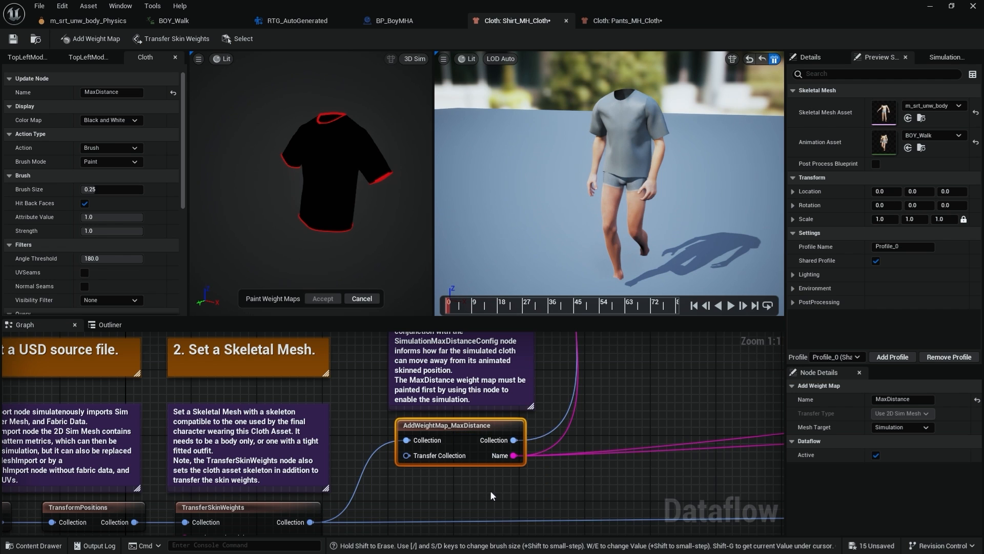
pyautogui.moveTo(490, 496); pyautogui.dragTo(421, 493, button='right')
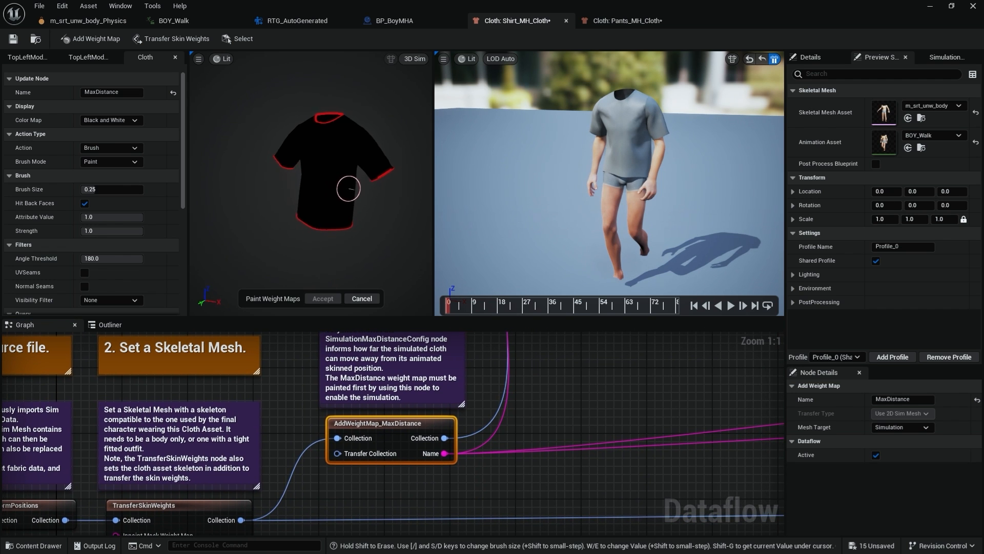
pyautogui.scroll(2, 336, 187)
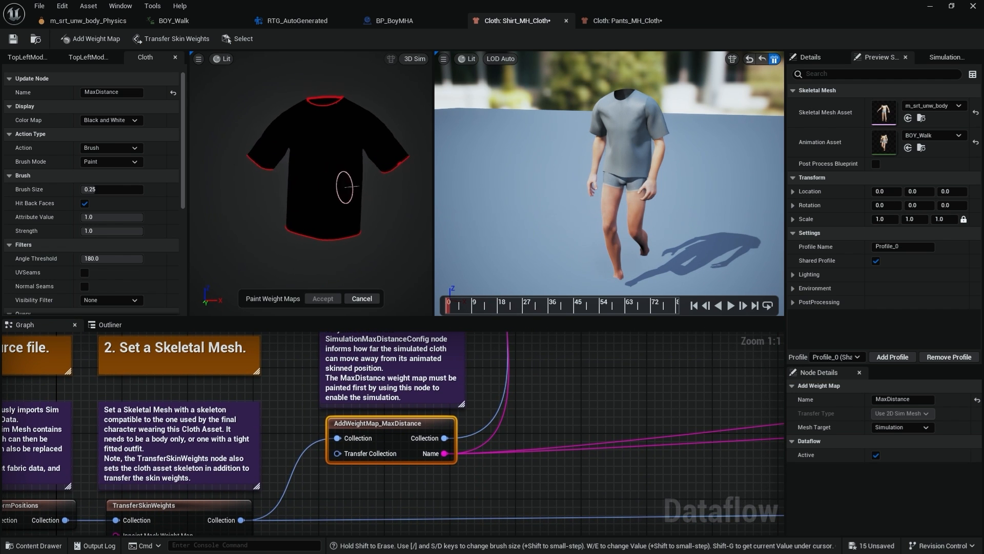
pyautogui.moveTo(338, 178)
pyautogui.mouseDown(button='middle')
pyautogui.moveTo(300, 157)
pyautogui.moveTo(339, 180)
pyautogui.mouseUp(button='middle')
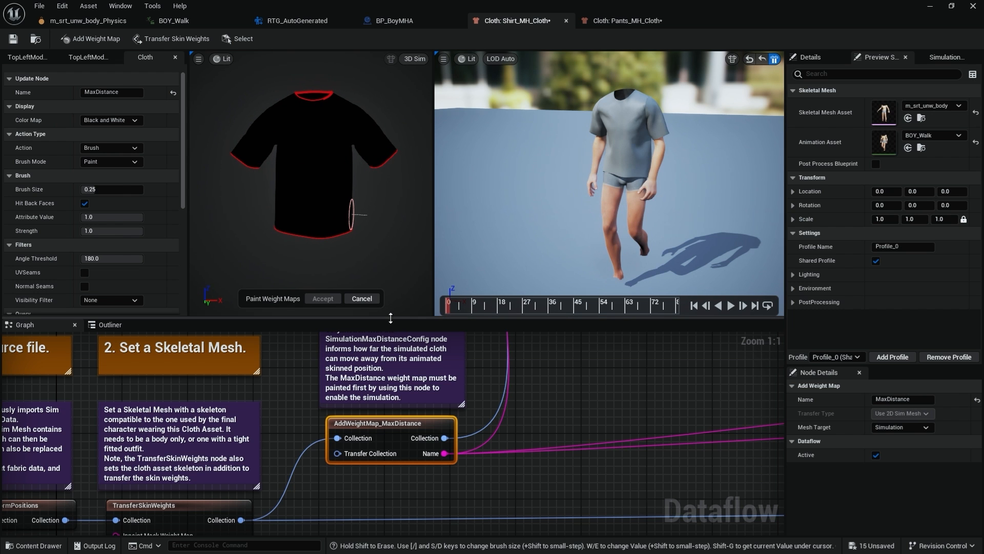
pyautogui.moveTo(392, 318); pyautogui.dragTo(403, 369)
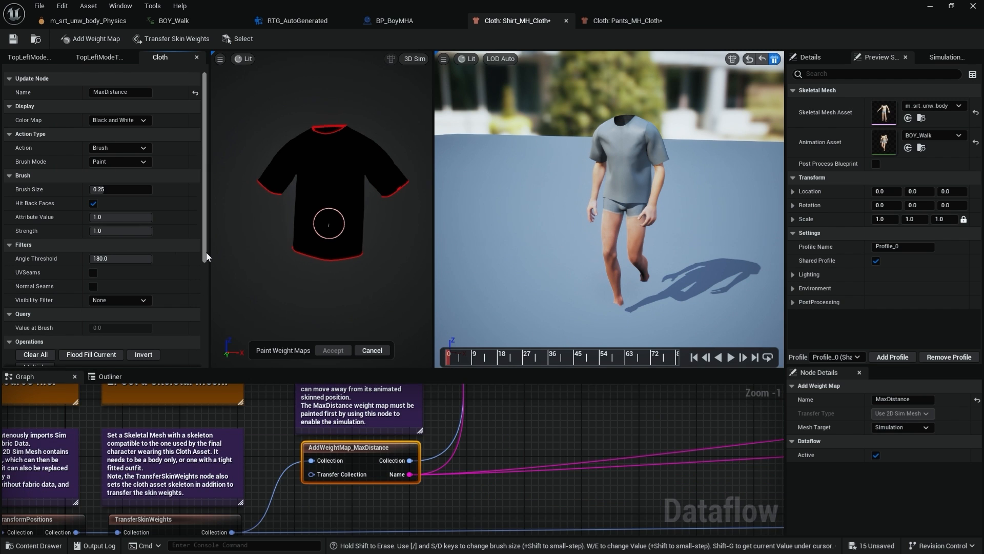
pyautogui.scroll(-5, 207, 257)
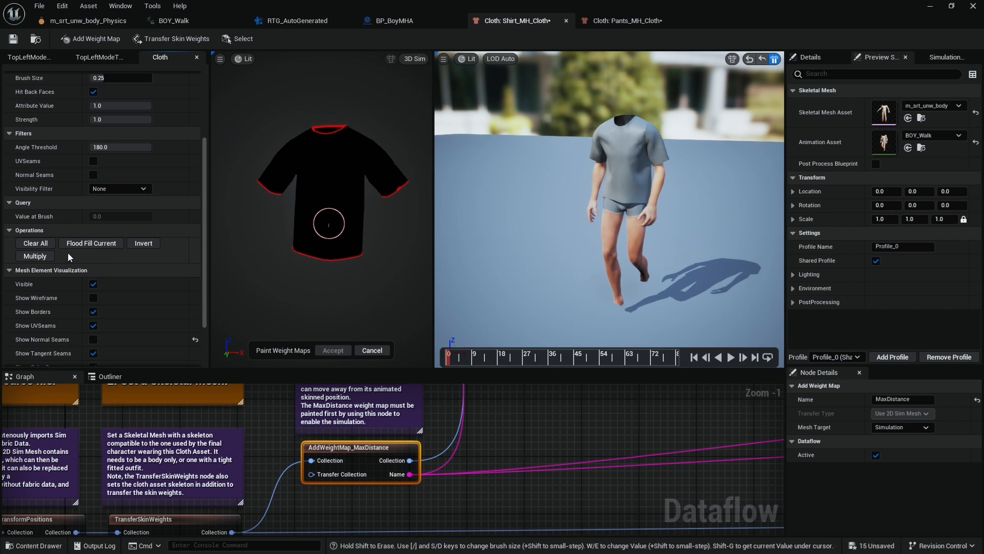
pyautogui.click(144, 244)
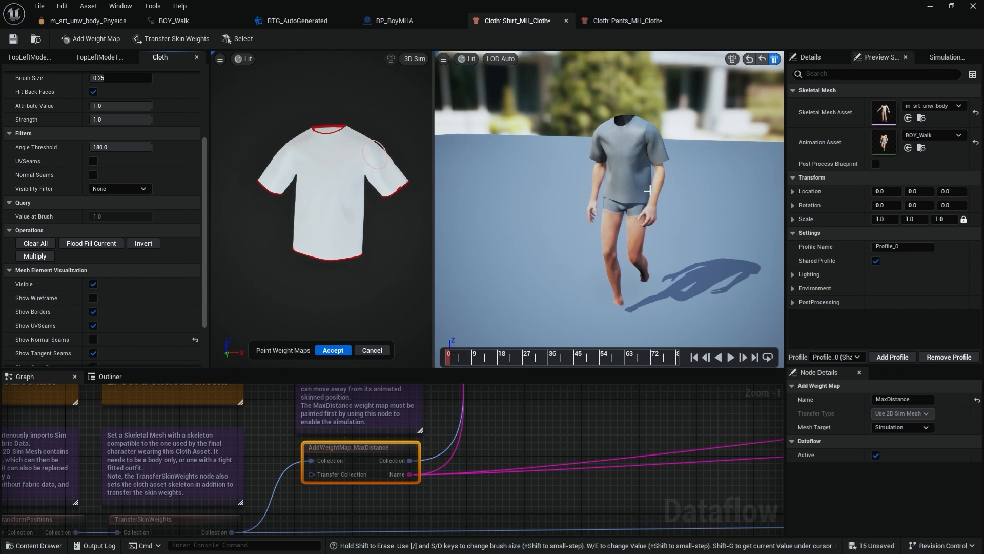
pyautogui.moveTo(356, 208); pyautogui.dragTo(354, 204, button='right')
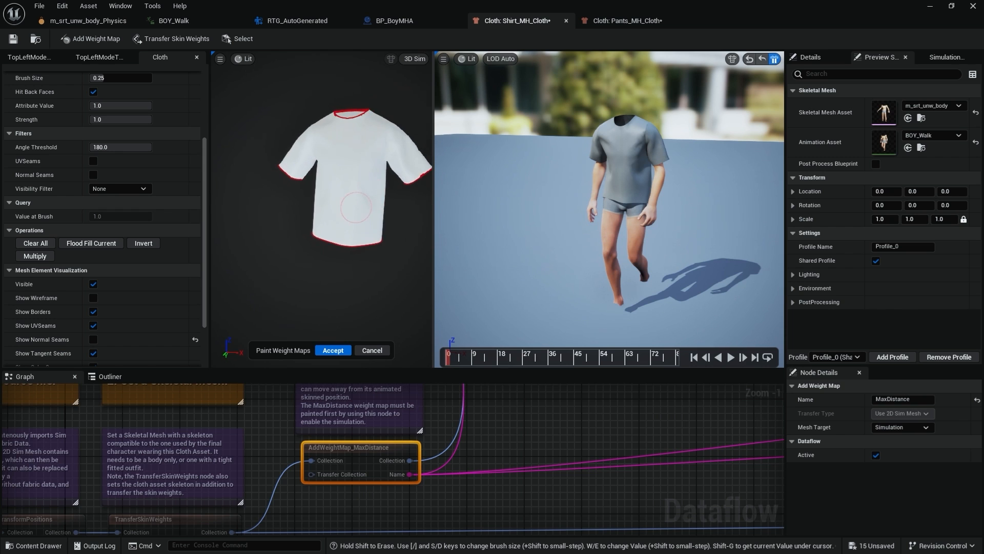
pyautogui.scroll(-2, 354, 203)
pyautogui.scroll(3, 354, 204)
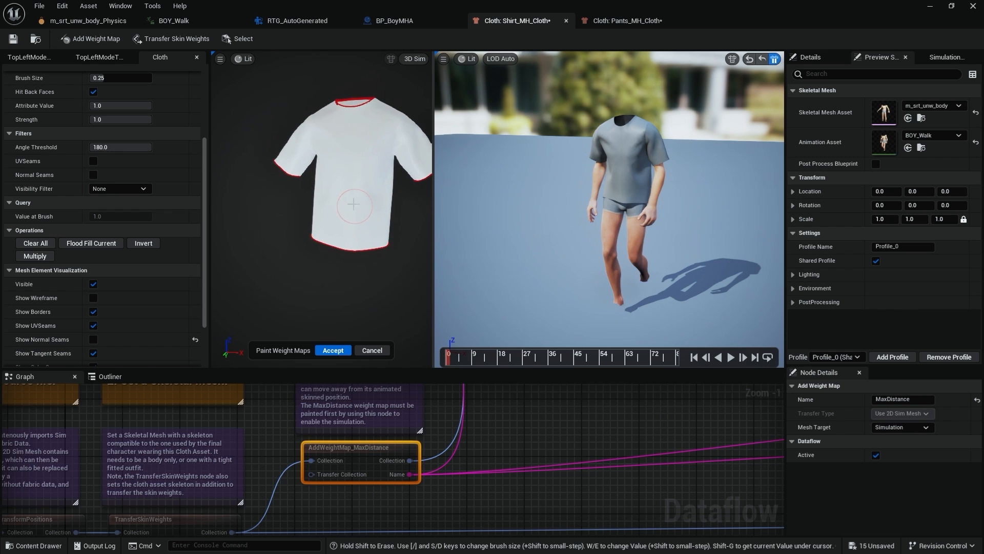
# Accept the painted MaxDistance weight map, and test the shirt simulation in the preview before hard-resetting it.
pyautogui.click(332, 350)
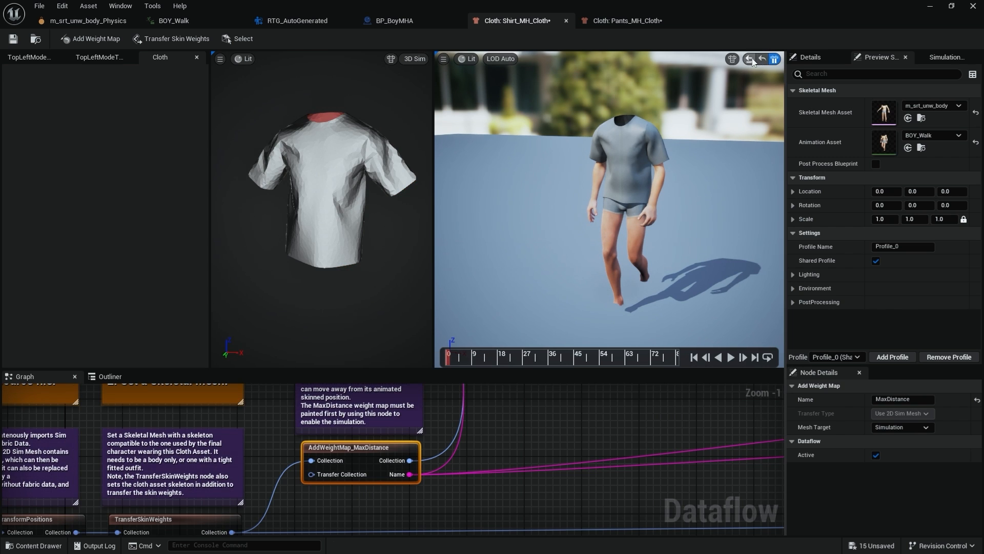
pyautogui.click(776, 59)
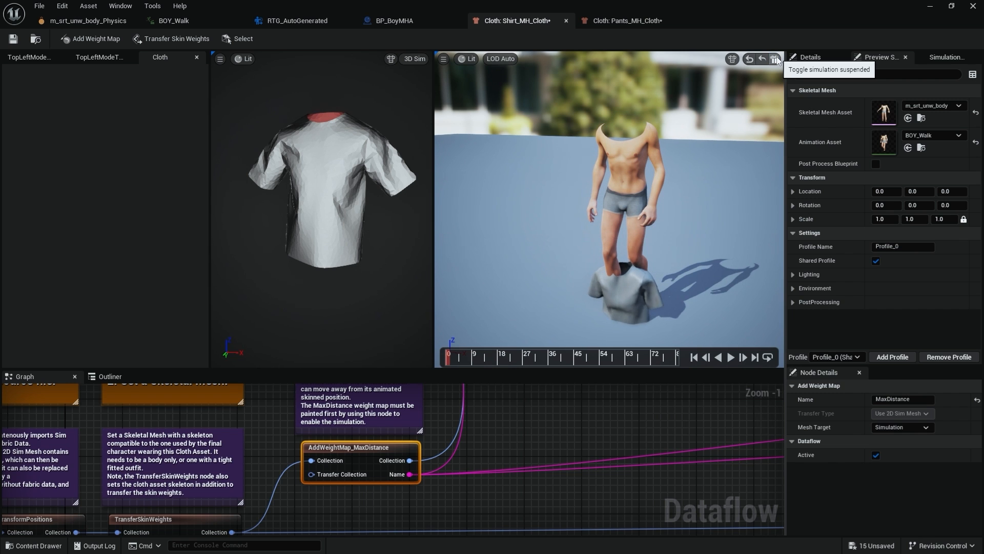
pyautogui.moveTo(687, 222)
pyautogui.keyDown('alt'); pyautogui.mouseDown()
pyautogui.moveTo(718, 206)
pyautogui.moveTo(688, 211)
pyautogui.mouseUp(); pyautogui.keyUp('alt')
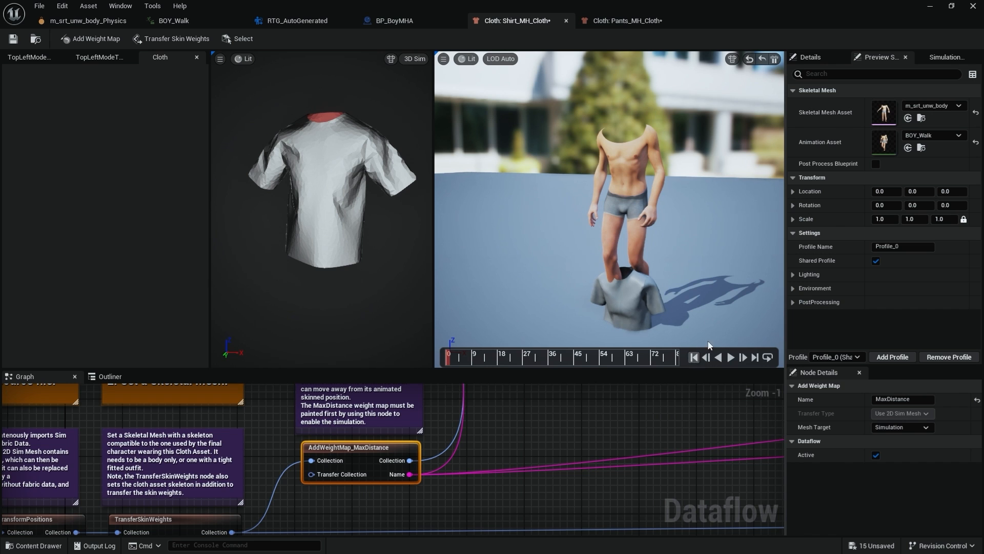
pyautogui.click(749, 59)
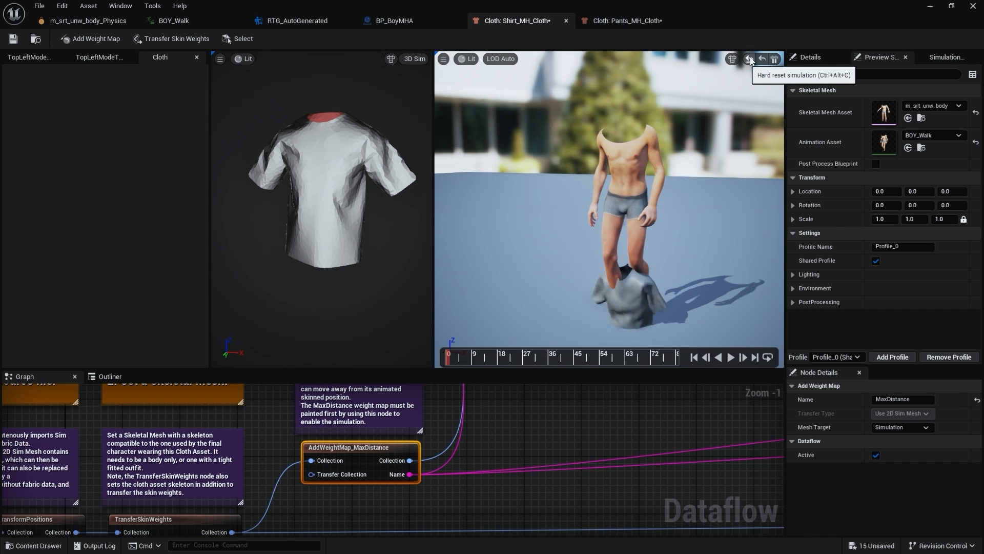
pyautogui.click(749, 60)
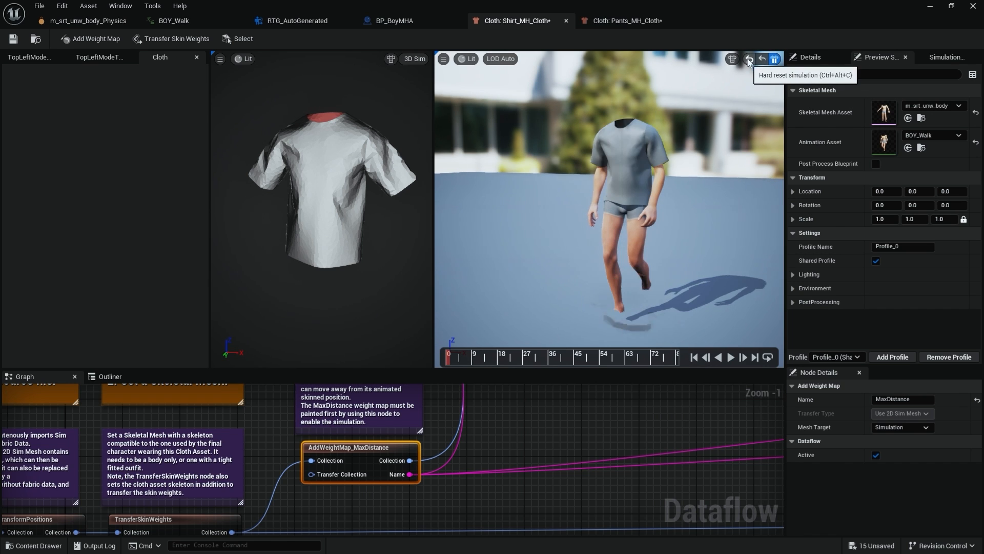
# Reopen the AddWeightMap_MaxDistance node's paint mode and examine the weights painted on the shirt mesh.
pyautogui.doubleClick(355, 448)
pyautogui.scroll(2, 318, 139)
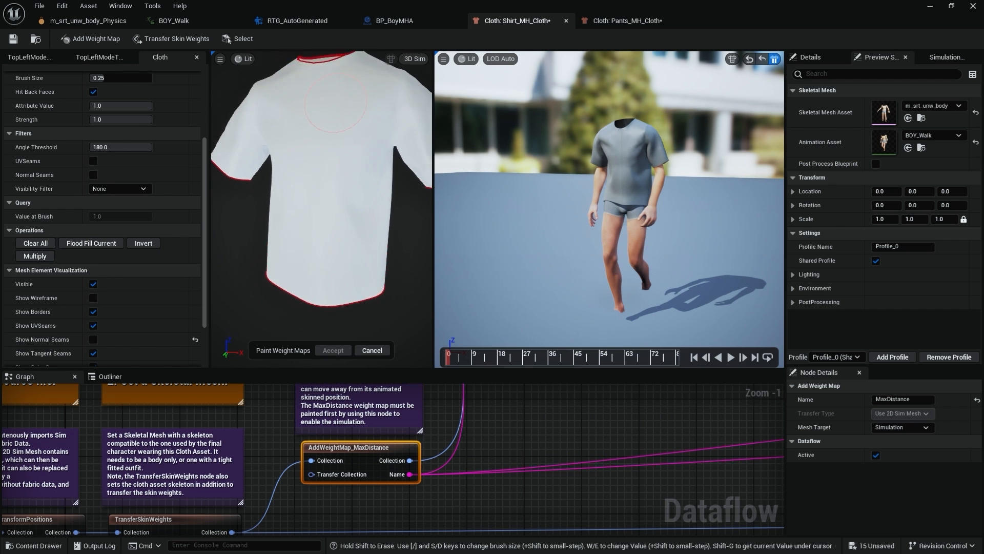
pyautogui.moveTo(334, 148); pyautogui.dragTo(308, 202, button='middle')
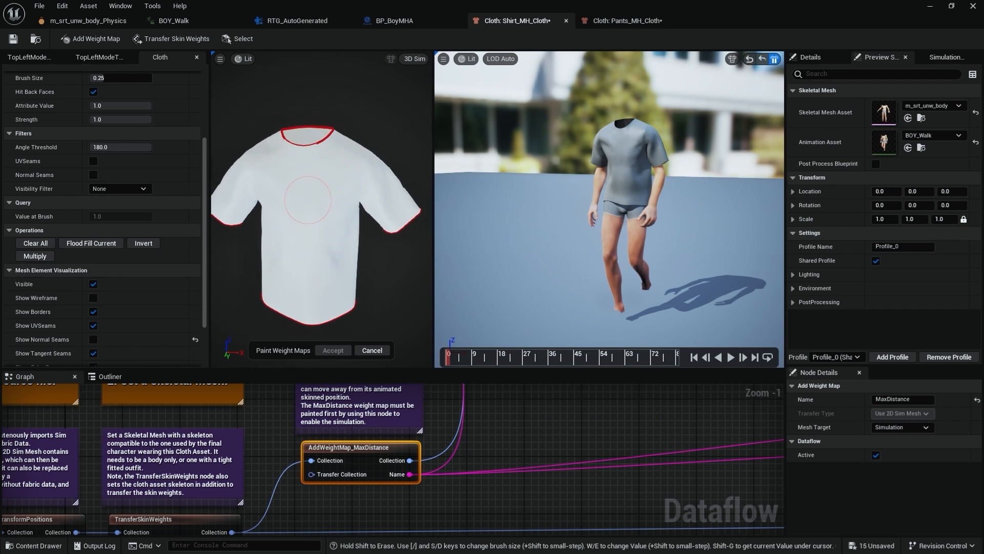
pyautogui.keyDown('alt'); pyautogui.moveTo(324, 150); pyautogui.dragTo(352, 137); pyautogui.keyUp('alt')
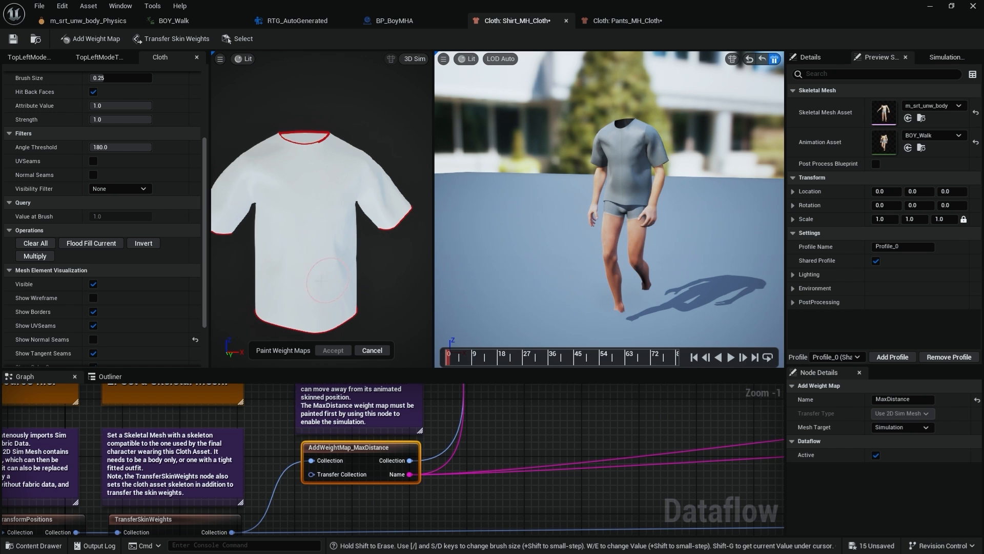
pyautogui.scroll(-3, 320, 282)
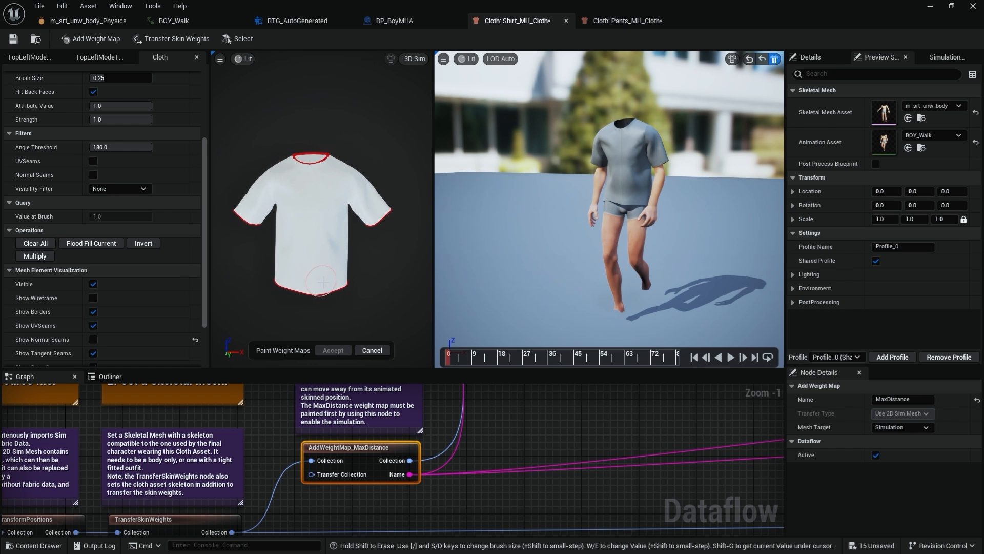
# Examine the properties of the SimulationMaxDistanceConfig, SimulationStretchConfig and SimulationBendingConfig nodes in the Dataflow graph.
pyautogui.moveTo(507, 415)
pyautogui.mouseDown(button='right')
pyautogui.moveTo(456, 528)
pyautogui.moveTo(436, 466)
pyautogui.moveTo(390, 530)
pyautogui.mouseUp(button='right')
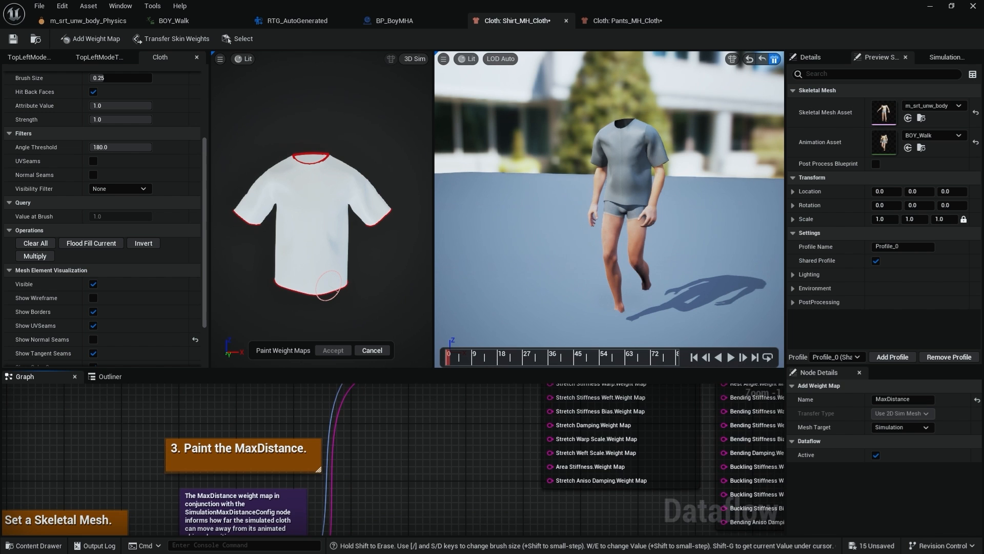
pyautogui.moveTo(393, 454); pyautogui.dragTo(349, 531, button='right')
pyautogui.moveTo(379, 421); pyautogui.dragTo(379, 424)
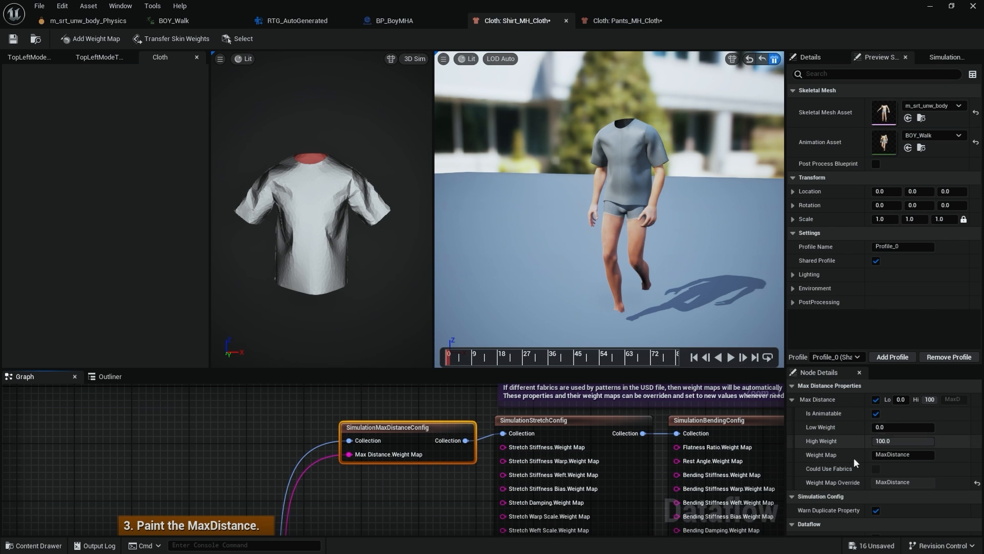
pyautogui.click(524, 418)
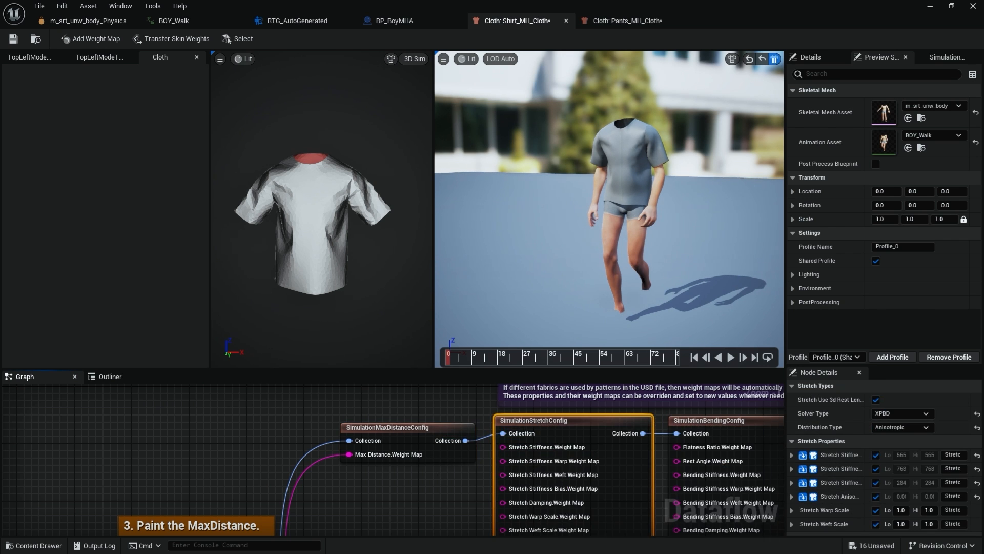
pyautogui.moveTo(438, 473); pyautogui.dragTo(211, 466, button='right')
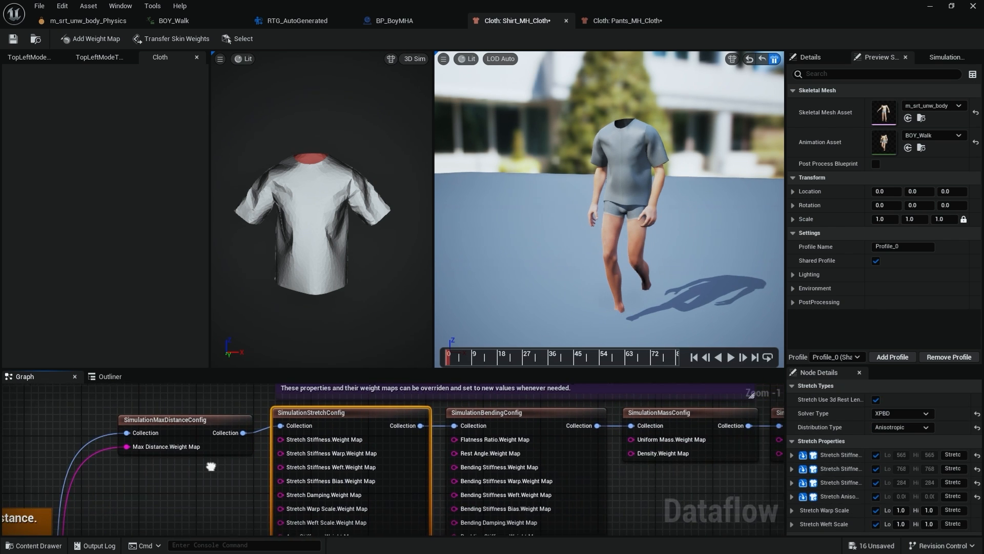
pyautogui.click(505, 466)
pyautogui.moveTo(505, 466); pyautogui.dragTo(382, 464, button='right')
pyautogui.moveTo(629, 484); pyautogui.dragTo(436, 500, button='right')
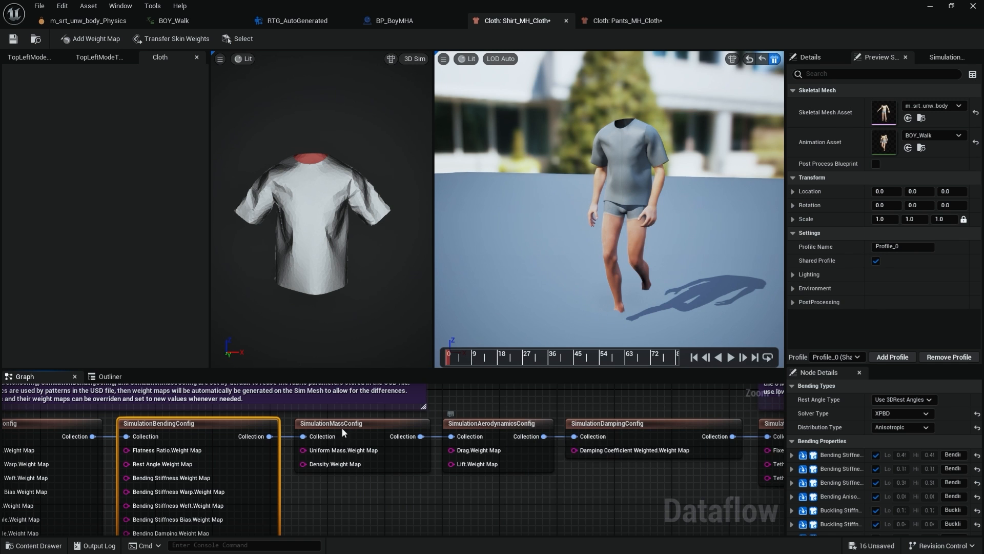
# Examine the properties of the aerodynamics, long-range attachment, self-collision spheres and solver config nodes.
pyautogui.scroll(-5, 386, 475)
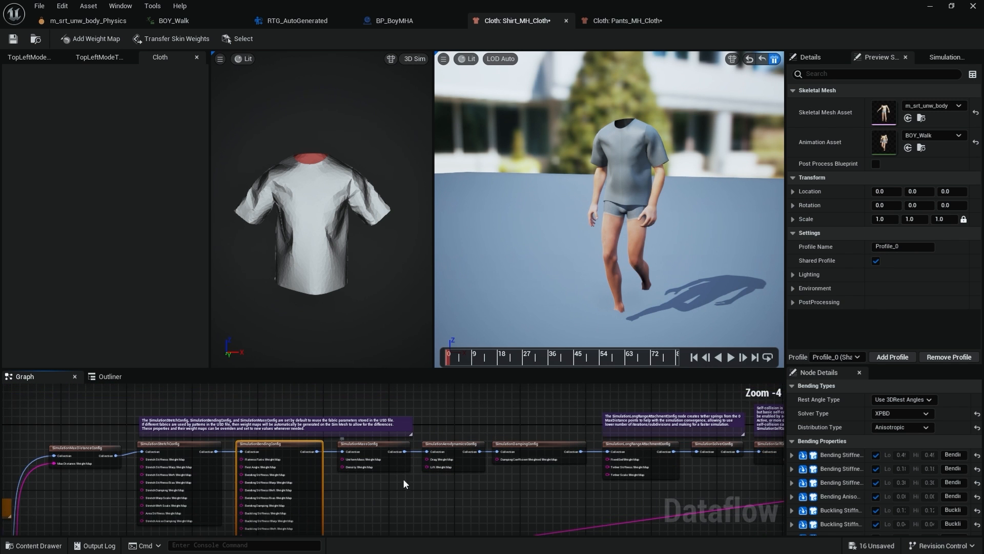
pyautogui.scroll(2, 463, 507)
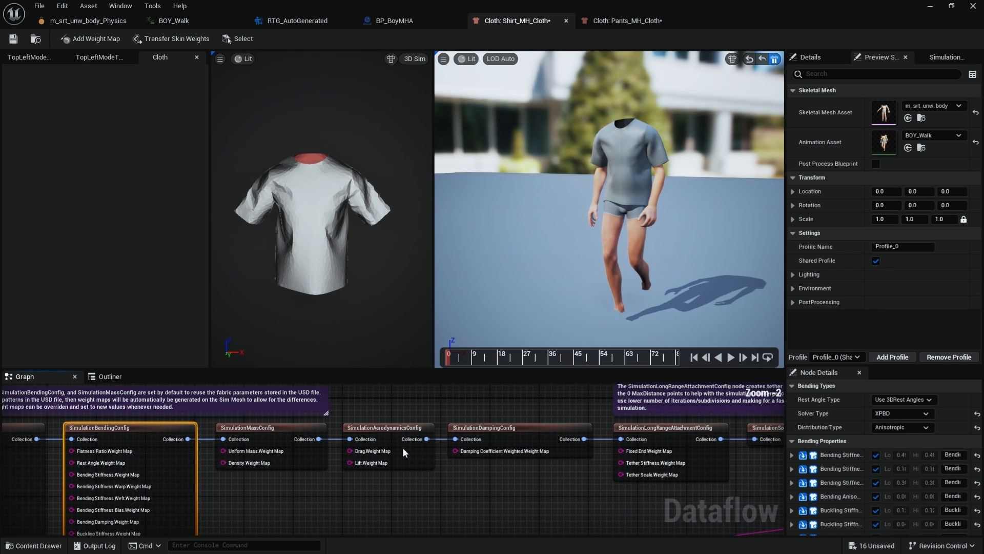
pyautogui.click(394, 434)
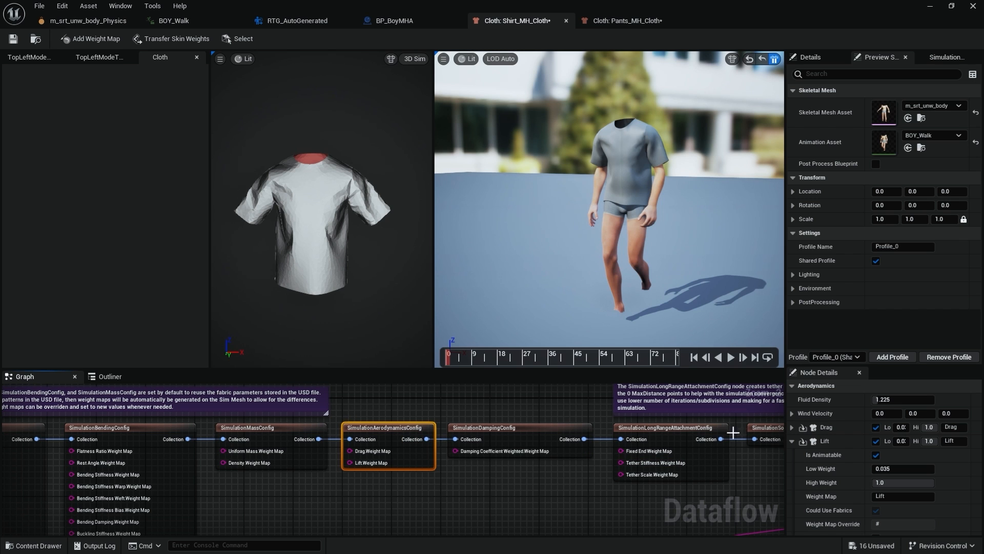
pyautogui.moveTo(597, 501); pyautogui.dragTo(421, 508, button='right')
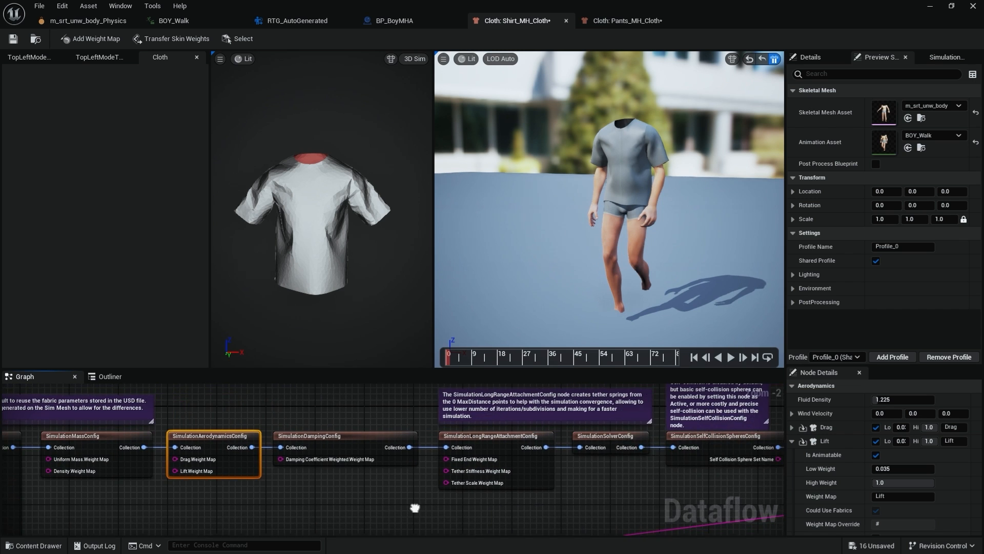
pyautogui.click(504, 436)
pyautogui.moveTo(594, 491); pyautogui.dragTo(388, 499, button='right')
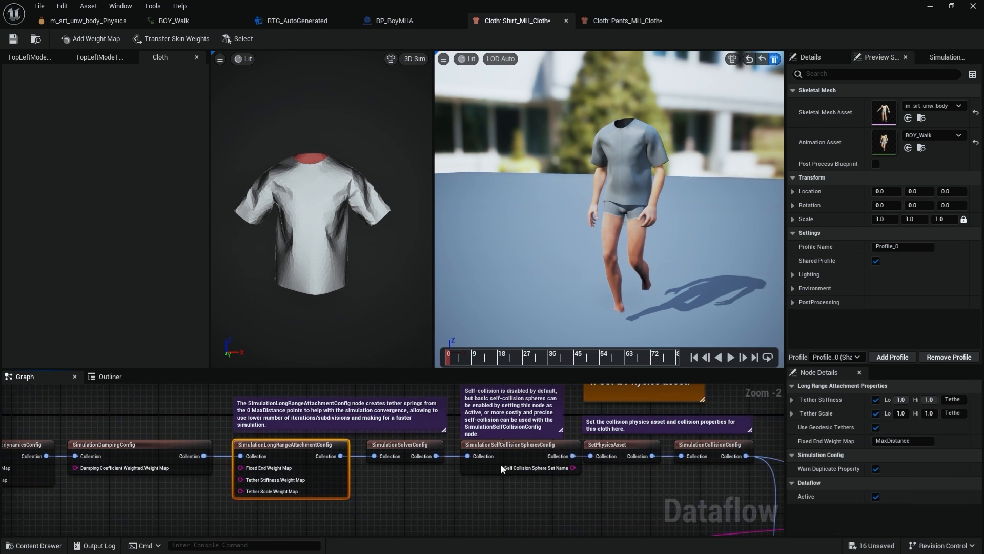
pyautogui.click(538, 445)
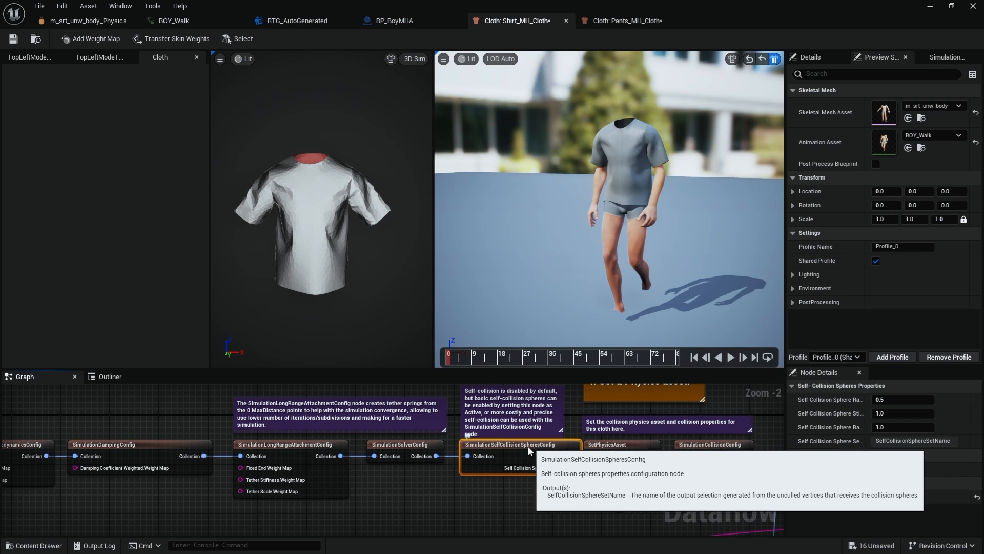
pyautogui.click(408, 450)
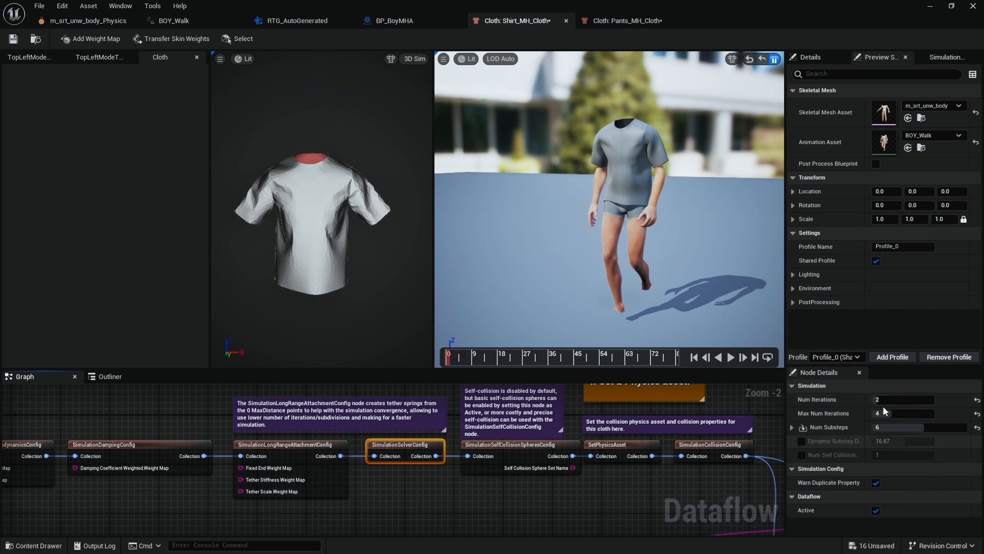
# Assign m_srt_unw_body_Physics as the physics asset of the SetPhysicsAsset node.
pyautogui.click(609, 444)
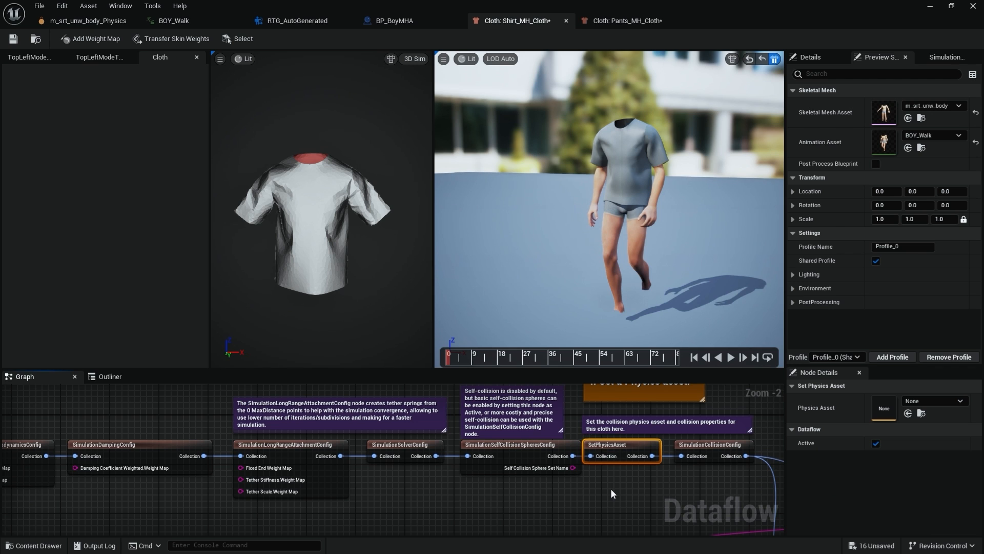
pyautogui.moveTo(639, 442); pyautogui.dragTo(645, 444)
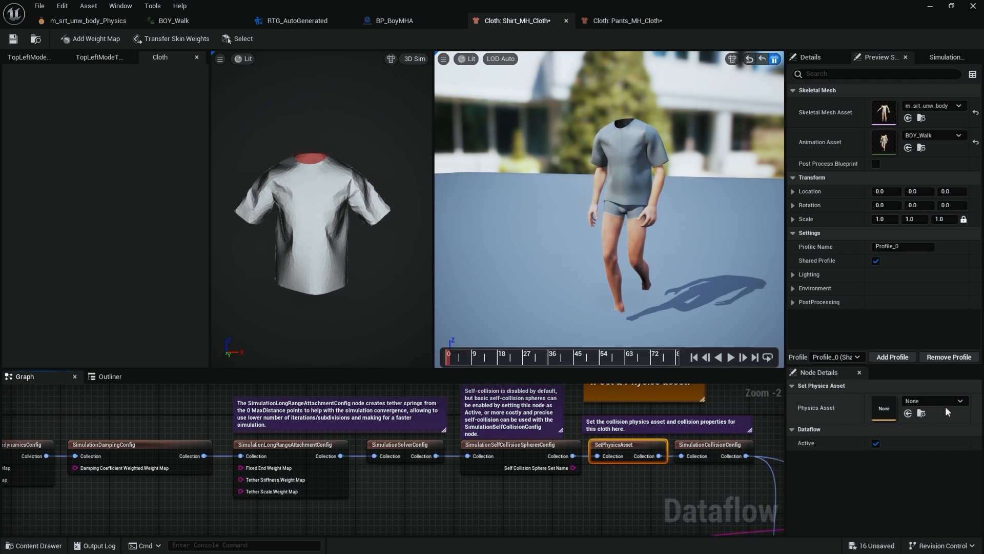
pyautogui.click(960, 402)
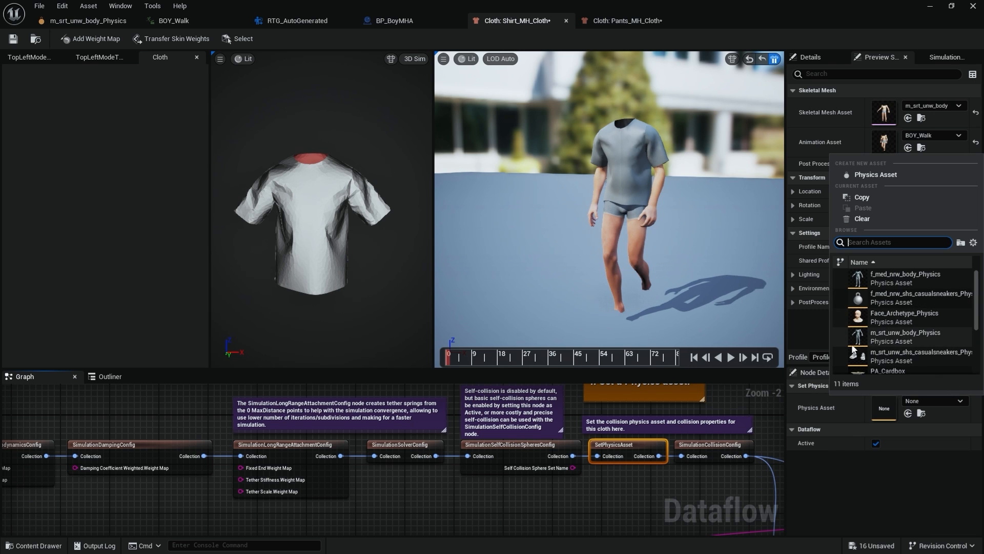
pyautogui.click(888, 336)
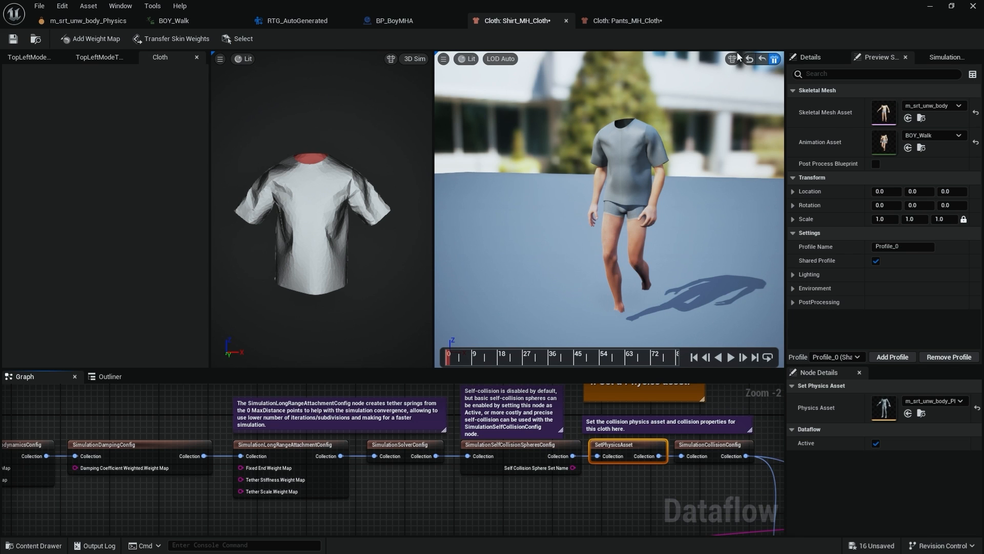
# Run the cloth simulation with the walk animation playing, examine the shirt from several sides, and return the preview to the first frame.
pyautogui.click(774, 60)
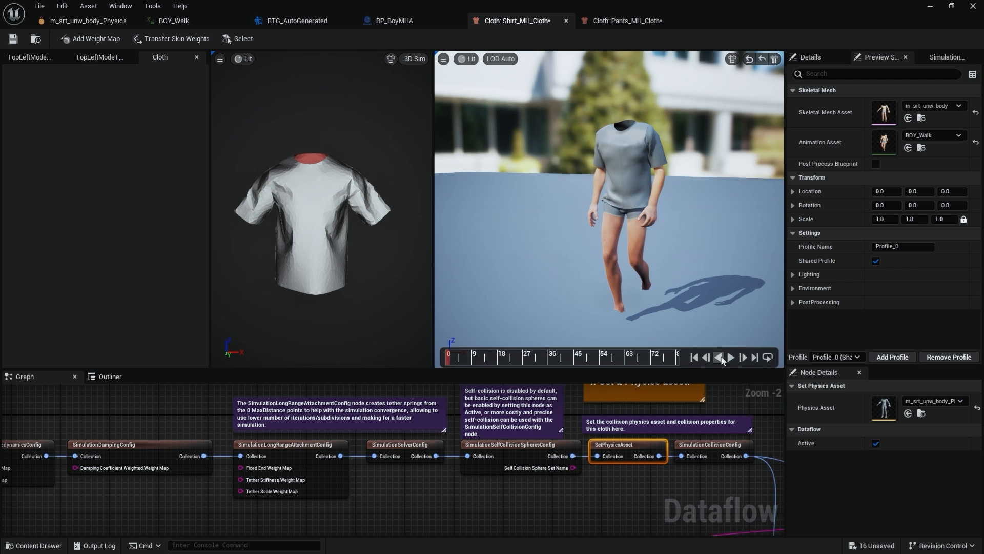
pyautogui.click(731, 358)
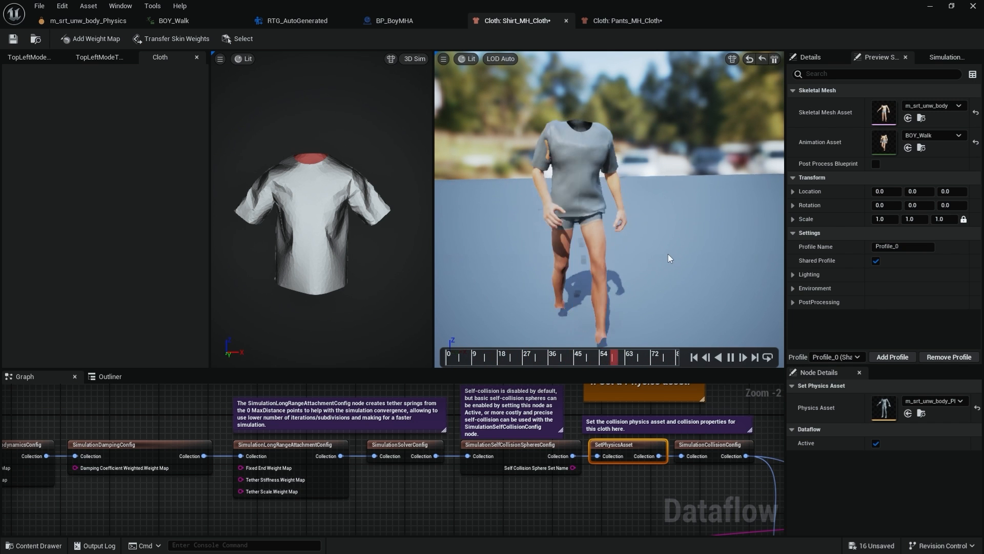
pyautogui.moveTo(666, 258)
pyautogui.keyDown('alt'); pyautogui.mouseDown()
pyautogui.moveTo(767, 262)
pyautogui.moveTo(667, 259)
pyautogui.mouseUp(); pyautogui.keyUp('alt')
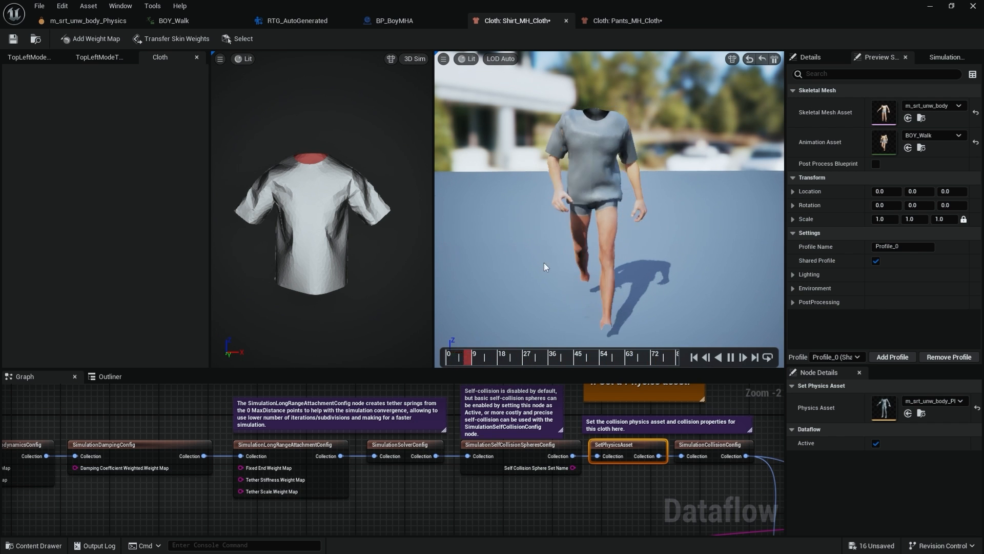
pyautogui.moveTo(625, 285); pyautogui.dragTo(609, 151)
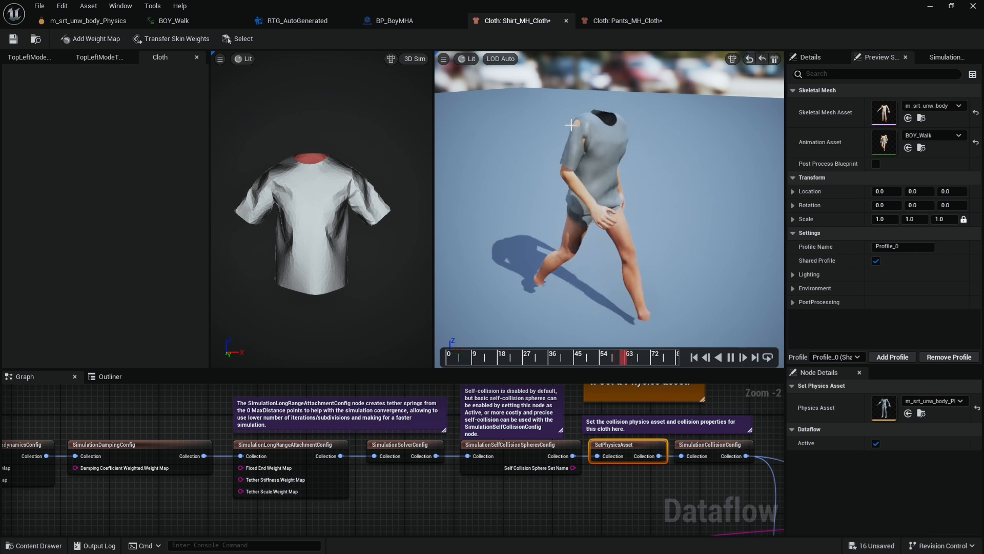
pyautogui.moveTo(602, 195); pyautogui.dragTo(454, 194)
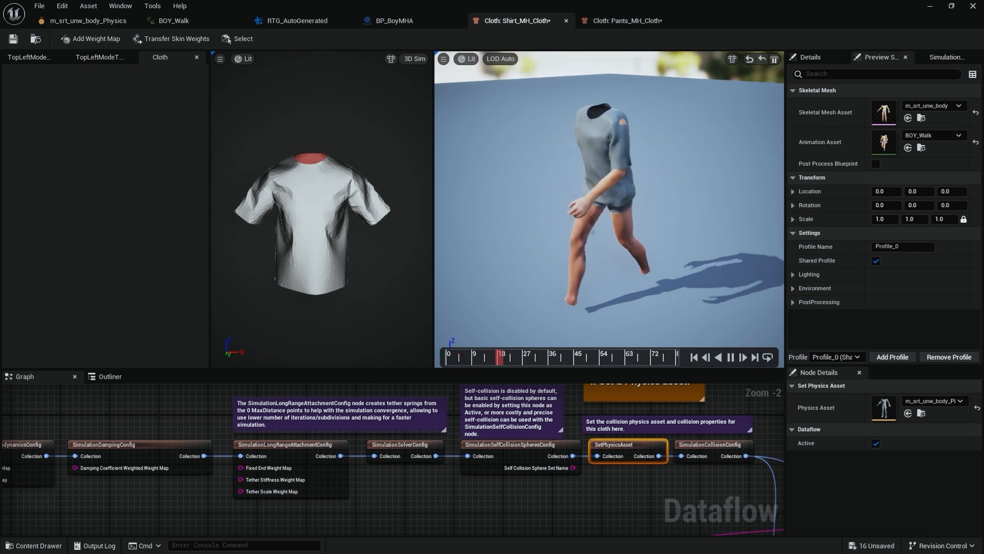
pyautogui.moveTo(622, 114); pyautogui.dragTo(681, 128)
pyautogui.moveTo(605, 272); pyautogui.dragTo(654, 245)
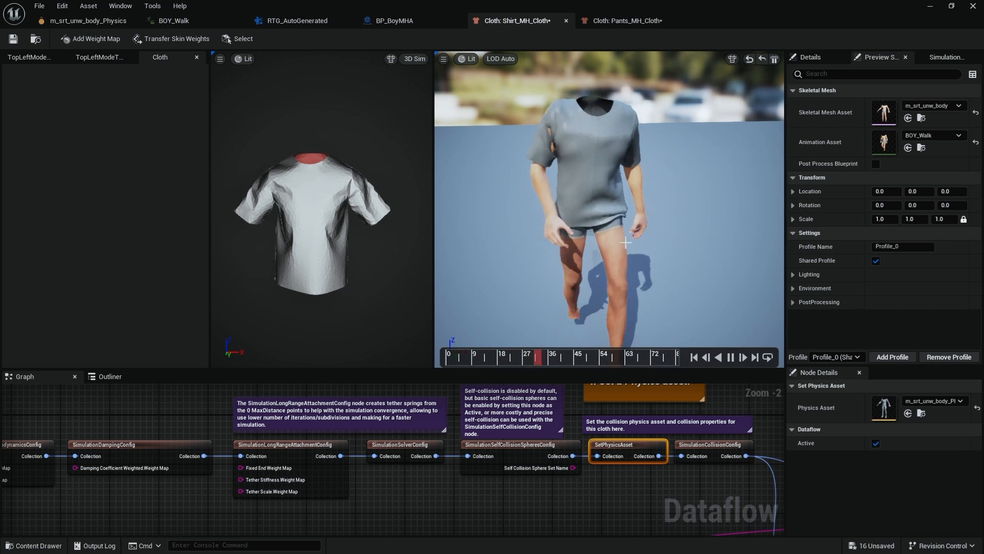
pyautogui.keyDown('alt'); pyautogui.moveTo(630, 275); pyautogui.dragTo(615, 299); pyautogui.keyUp('alt')
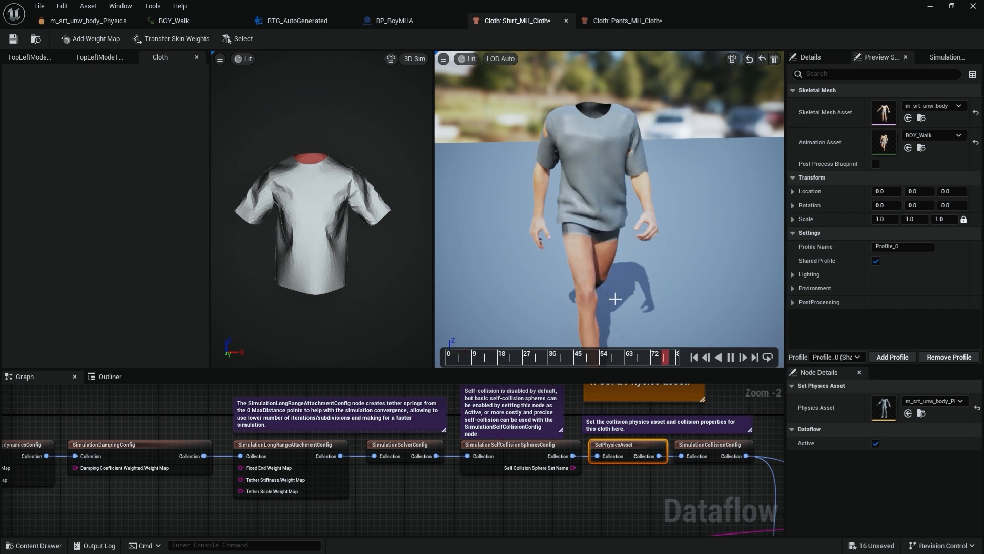
pyautogui.click(730, 358)
pyautogui.click(693, 357)
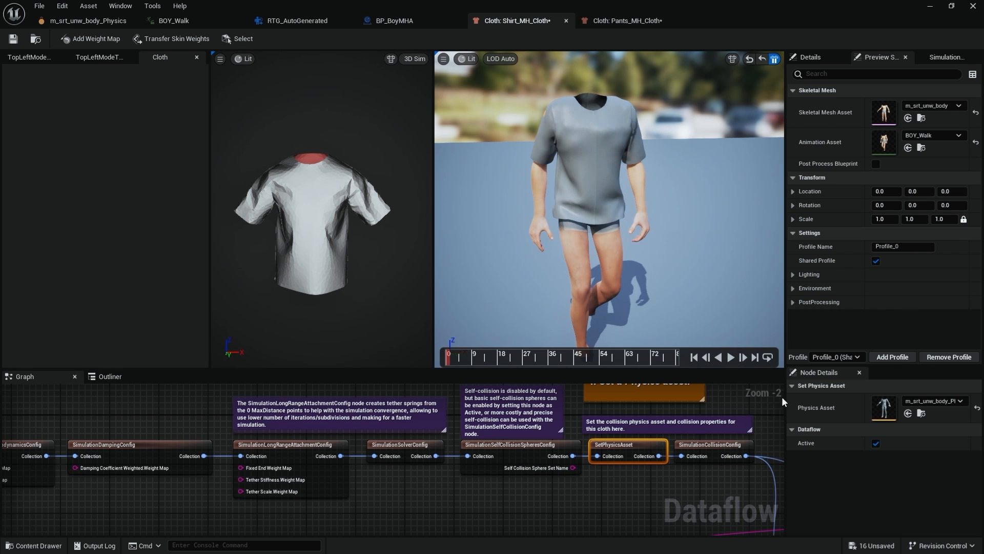
# Open the assigned m_srt_unw_body_Physics asset and examine the collision bodies around the torso and arms.
pyautogui.doubleClick(883, 405)
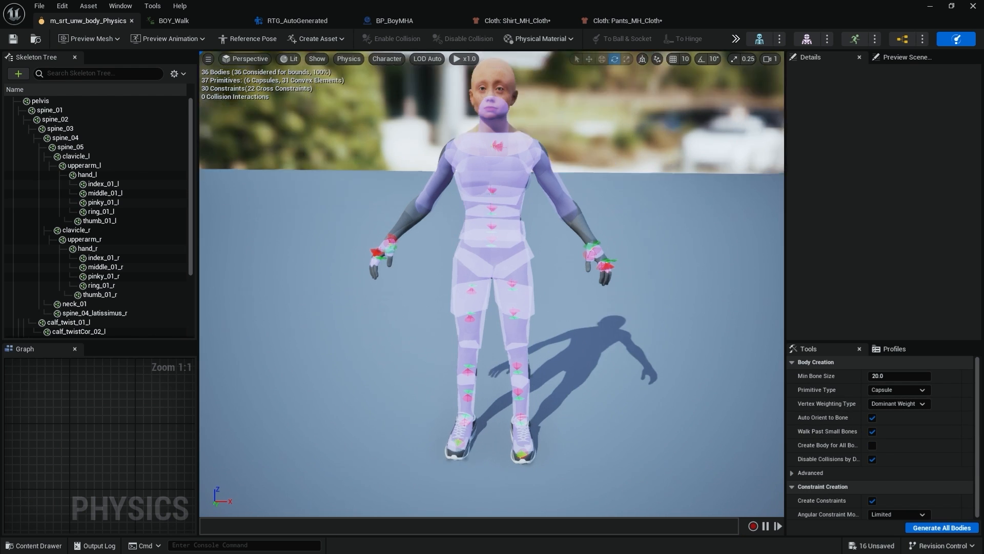
pyautogui.moveTo(492, 284)
pyautogui.keyDown('alt'); pyautogui.mouseDown()
pyautogui.moveTo(421, 284)
pyautogui.moveTo(497, 284)
pyautogui.mouseUp(); pyautogui.keyUp('alt')
pyautogui.keyDown('alt'); pyautogui.moveTo(497, 284); pyautogui.dragTo(570, 284, button='right'); pyautogui.keyUp('alt')
pyautogui.keyDown('alt'); pyautogui.moveTo(492, 284); pyautogui.dragTo(500, 420, button='middle'); pyautogui.keyUp('alt')
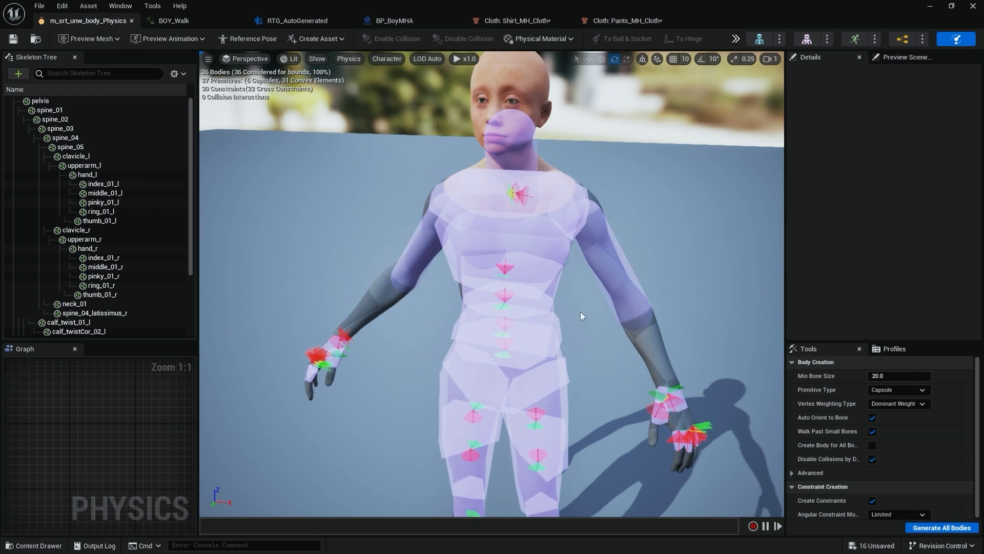
# List all bones in the physics asset's skeleton tree and draw the complete bone hierarchy over the body in the viewport.
pyautogui.keyDown('alt'); pyautogui.moveTo(580, 312); pyautogui.dragTo(636, 311, button='right'); pyautogui.keyUp('alt')
pyautogui.keyDown('alt'); pyautogui.moveTo(580, 312); pyautogui.dragTo(305, 310); pyautogui.keyUp('alt')
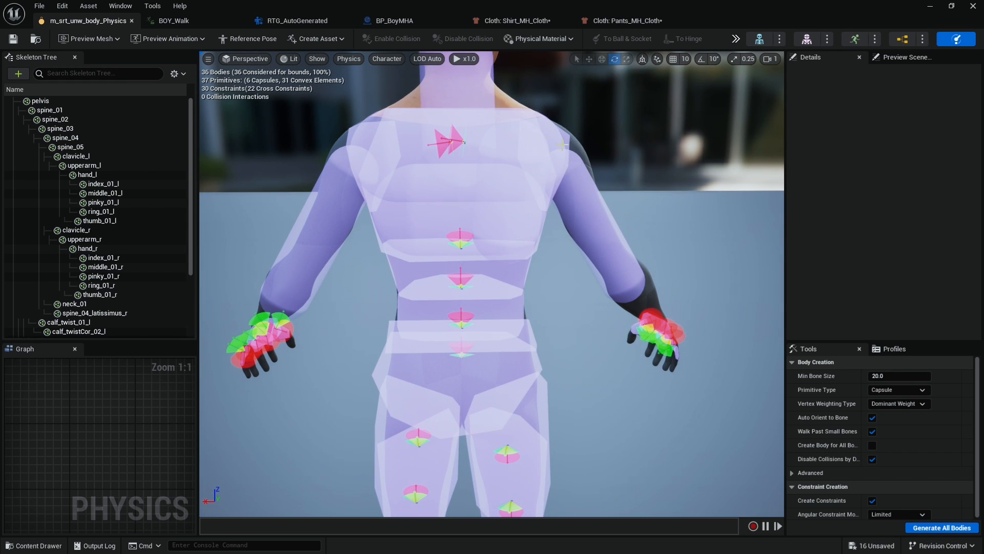
pyautogui.click(176, 74)
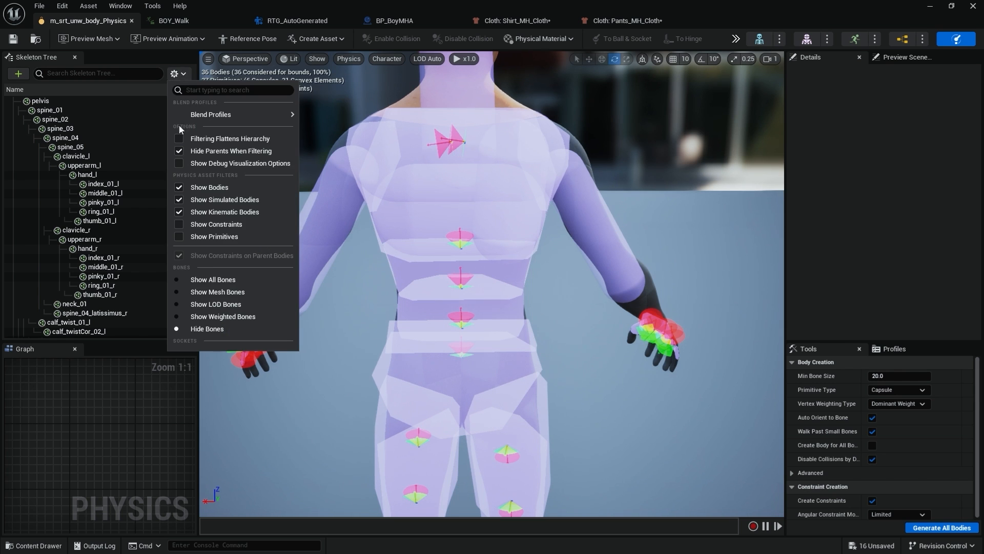
pyautogui.click(222, 282)
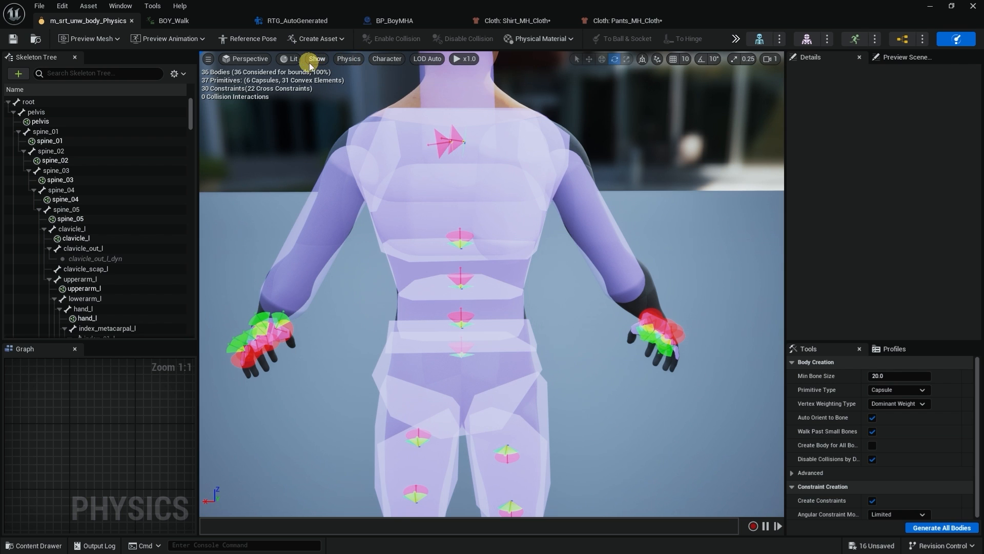
pyautogui.click(393, 62)
pyautogui.moveTo(418, 187)
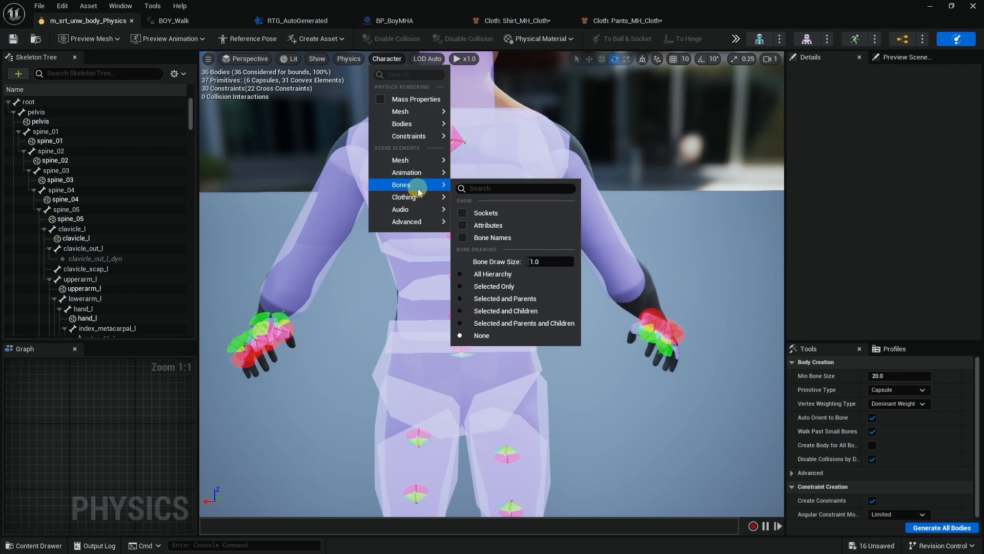
pyautogui.click(501, 276)
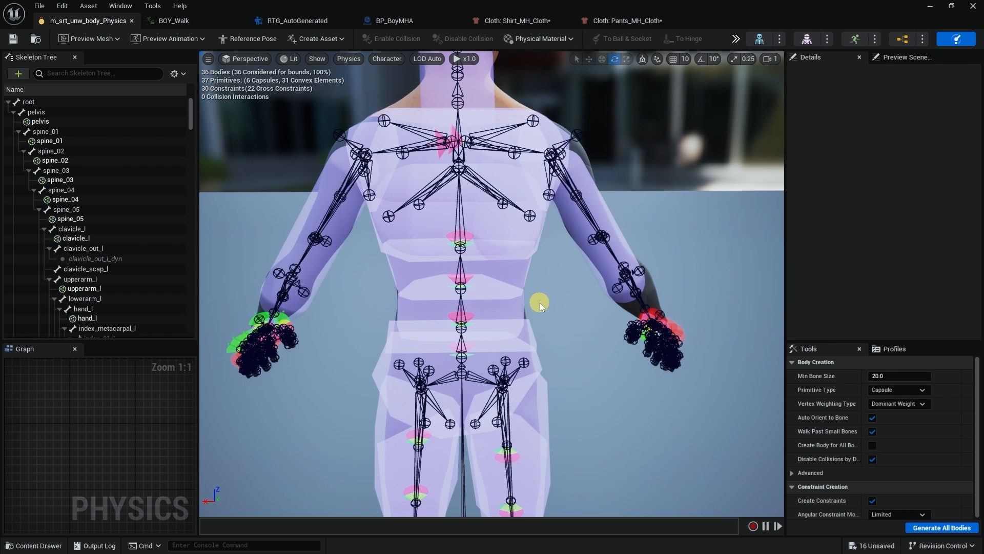
# Add a sphere collision shape to the upperarm_correctiveRoot_l bone and save the physics asset.
pyautogui.moveTo(540, 304); pyautogui.dragTo(229, 288)
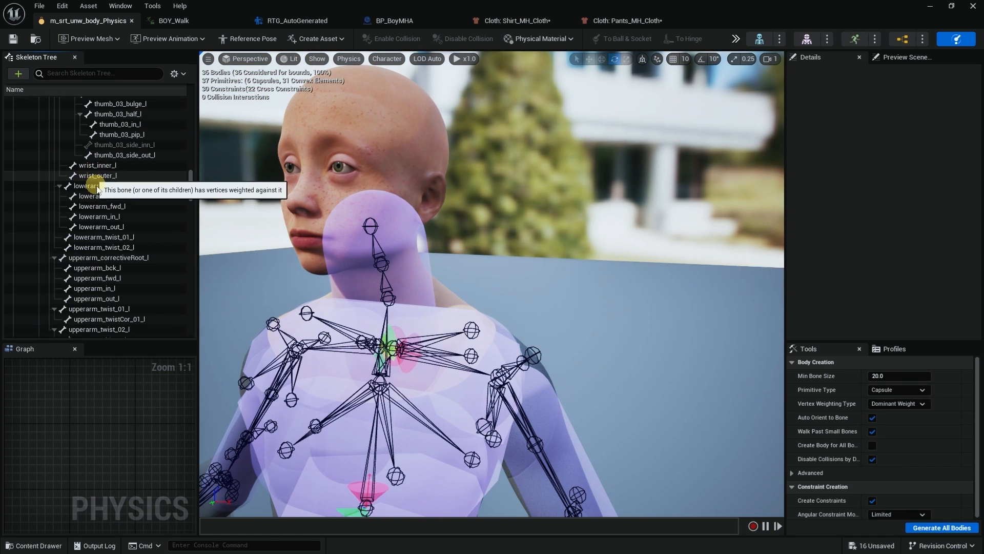
pyautogui.click(96, 186)
pyautogui.scroll(1, 95, 174)
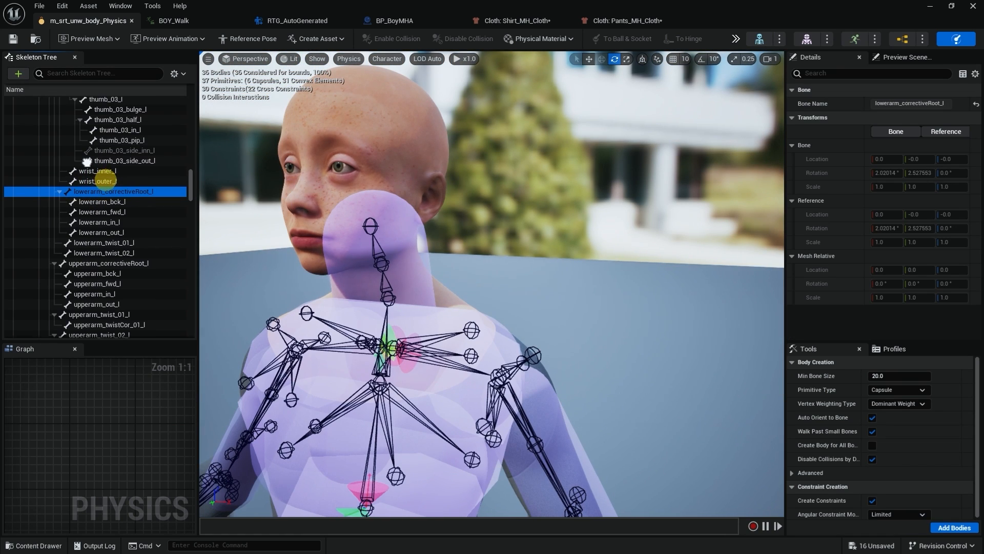
pyautogui.scroll(2, 102, 180)
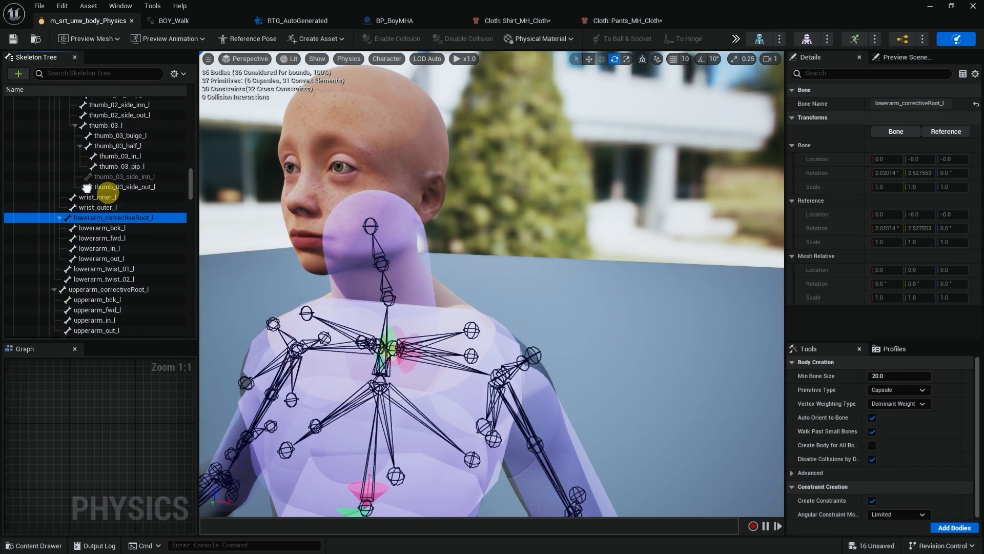
pyautogui.click(114, 290)
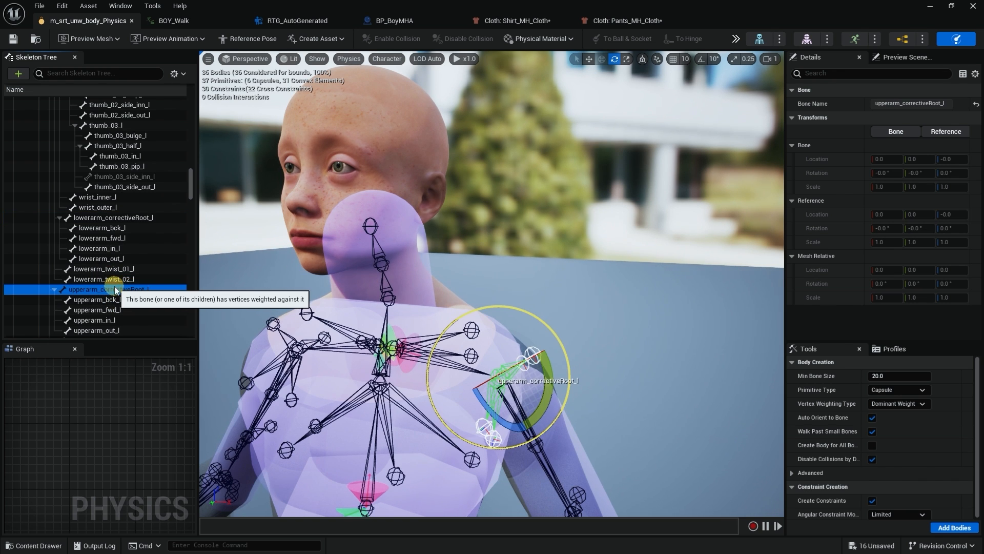
pyautogui.moveTo(604, 286)
pyautogui.mouseDown()
pyautogui.moveTo(425, 276)
pyautogui.moveTo(567, 279)
pyautogui.moveTo(607, 291)
pyautogui.mouseUp()
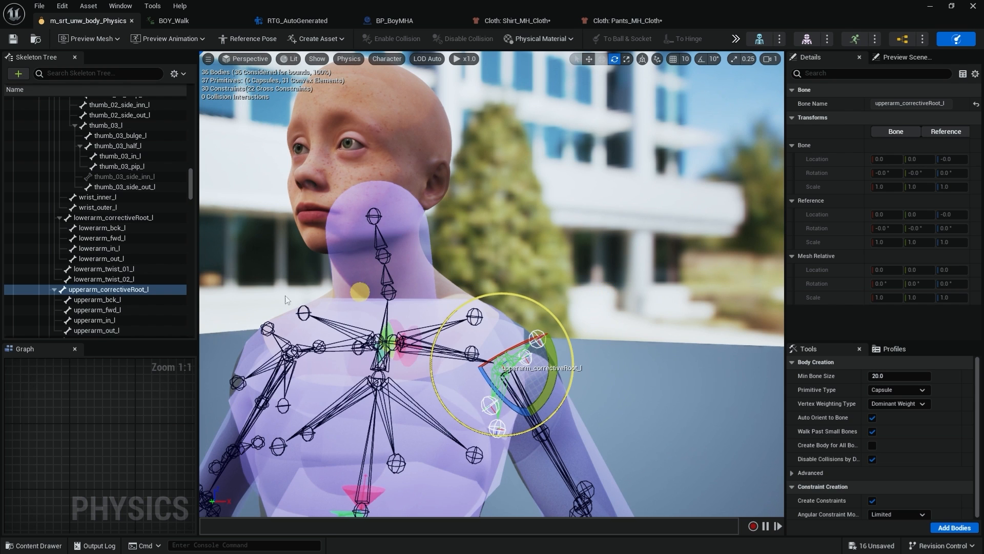
pyautogui.rightClick(87, 290)
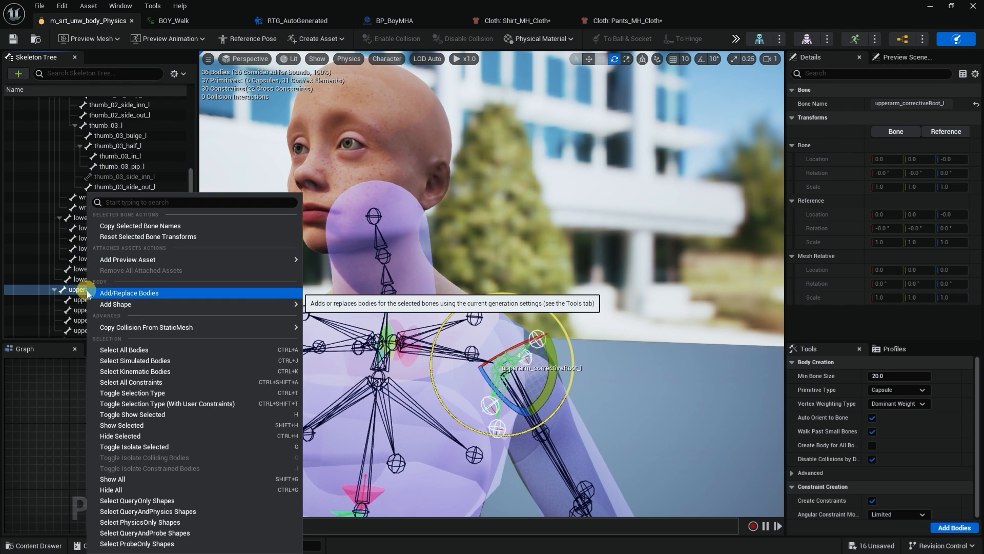
pyautogui.moveTo(151, 308)
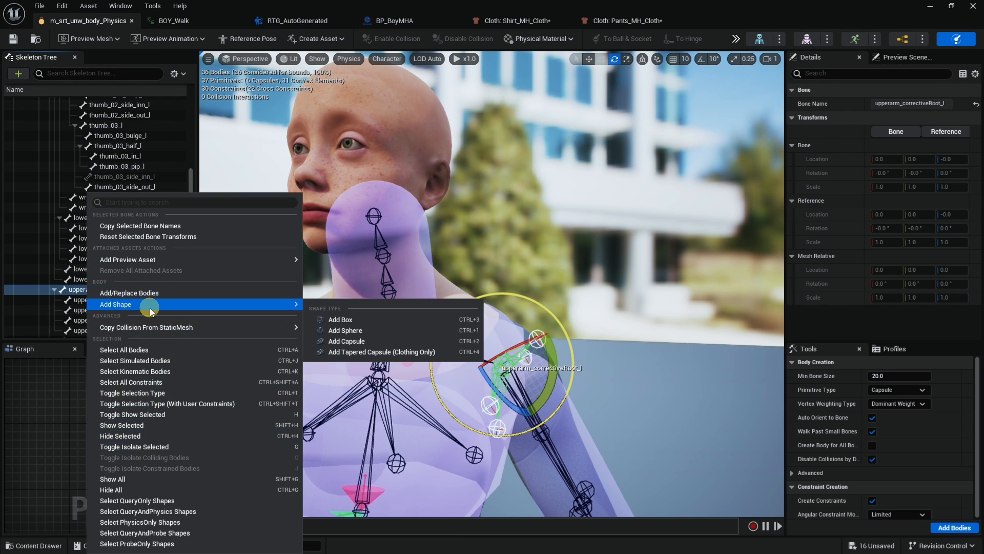
pyautogui.click(370, 332)
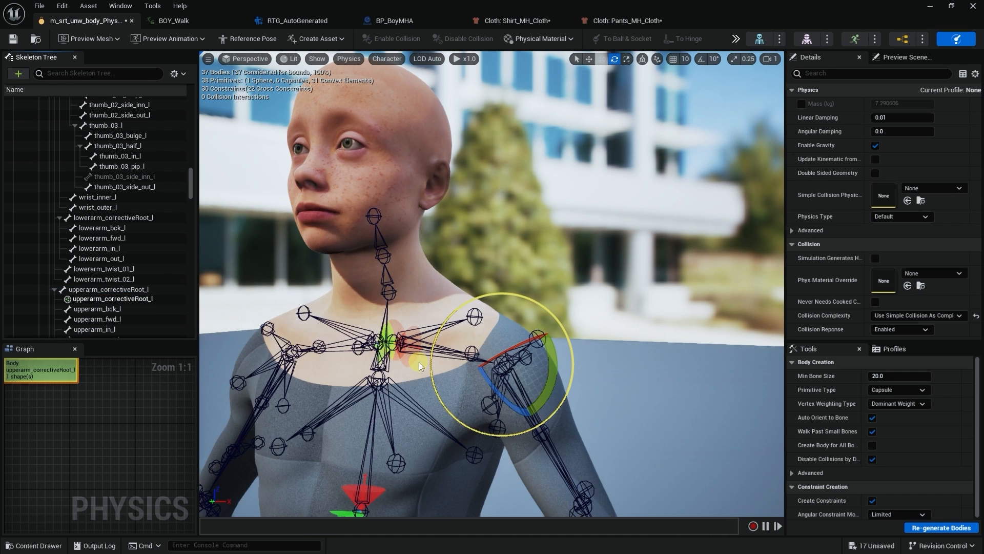
pyautogui.hotkey('ctrl', 's')
pyautogui.press('r')
pyautogui.keyDown('alt'); pyautogui.moveTo(359, 297); pyautogui.dragTo(400, 302); pyautogui.keyUp('alt')
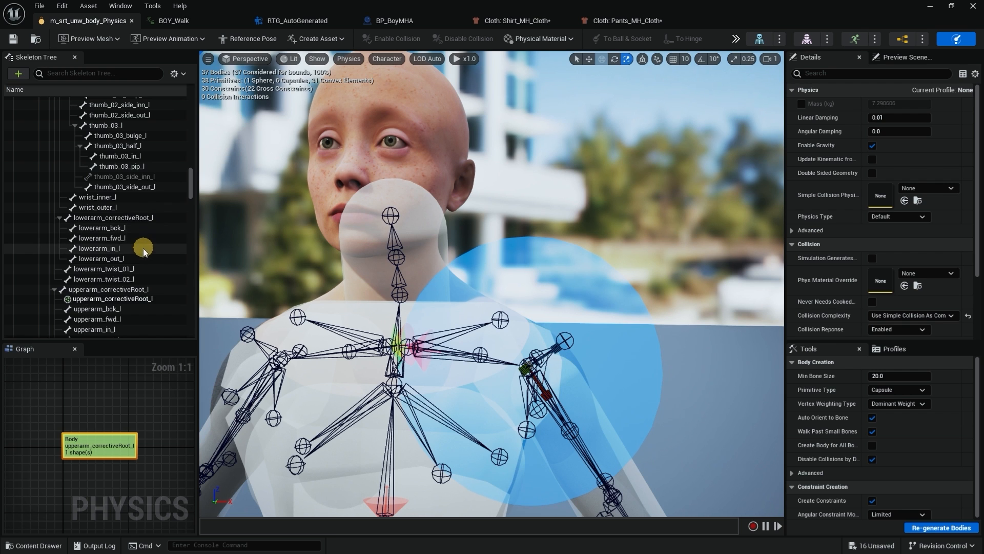
# Add a sphere collision shape to the upperarm_correctiveRoot_r bone and save the physics asset.
pyautogui.scroll(-15, 143, 285)
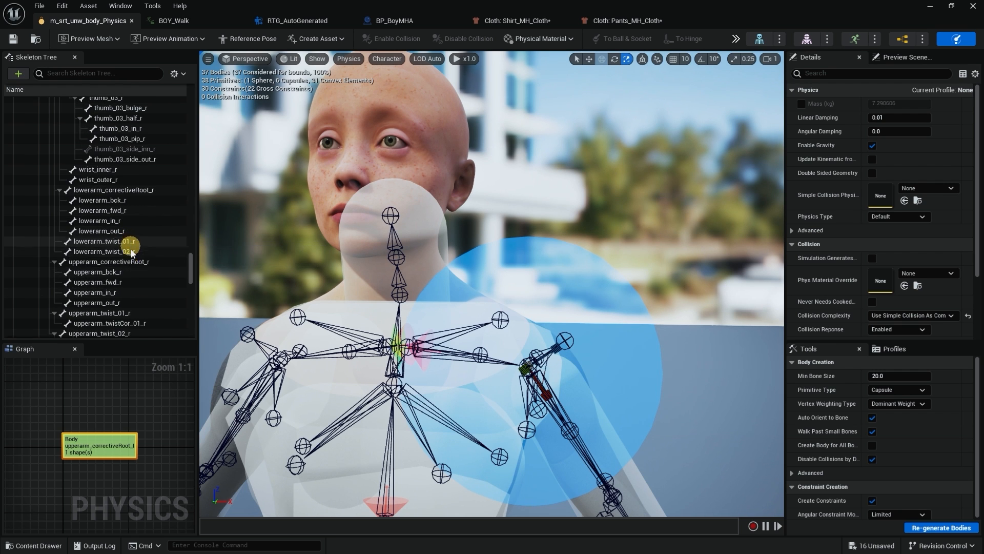
pyautogui.click(128, 262)
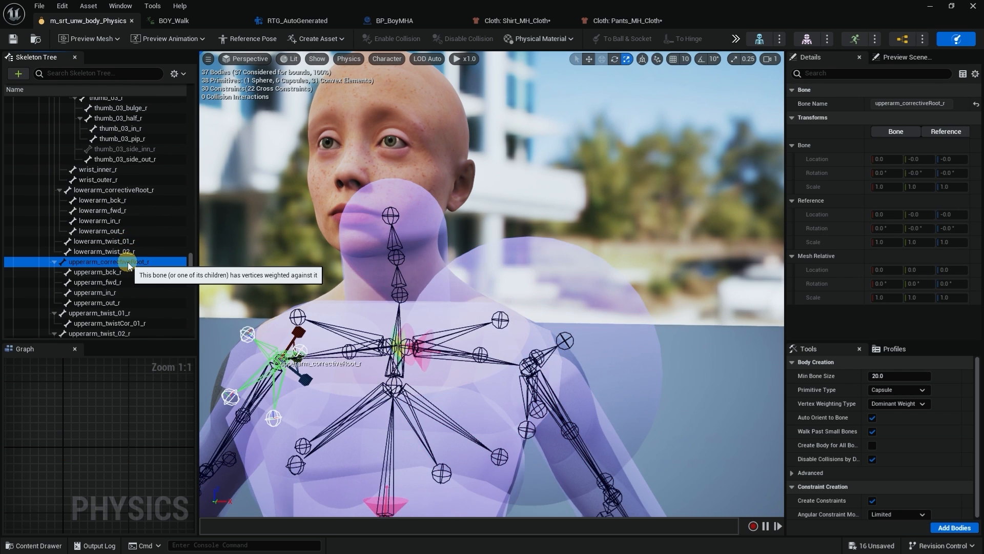
pyautogui.rightClick(128, 263)
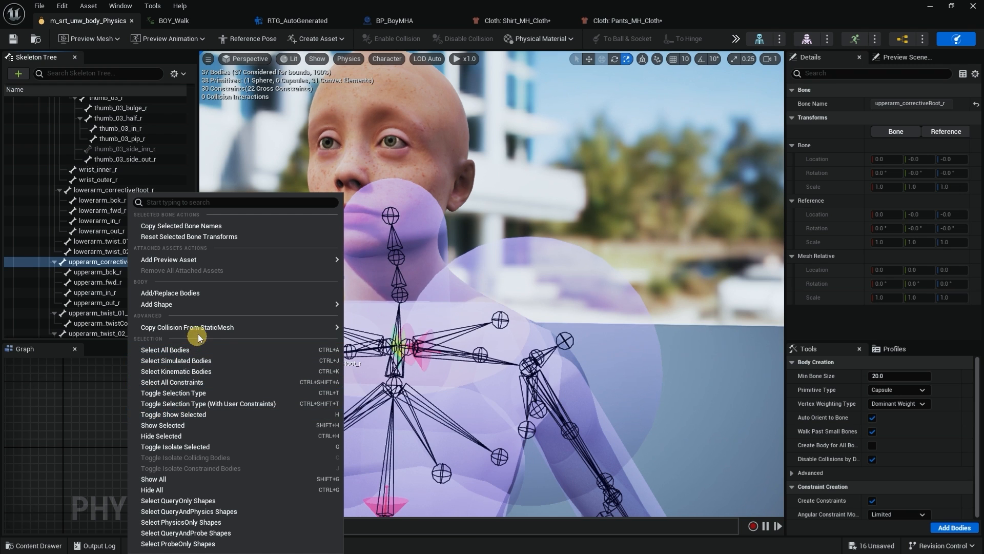
pyautogui.moveTo(200, 304)
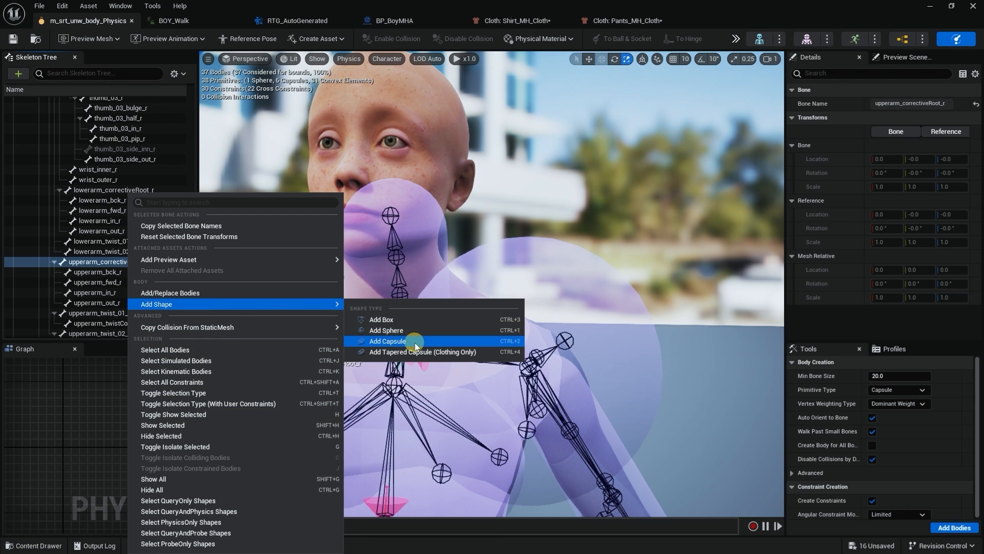
pyautogui.click(394, 330)
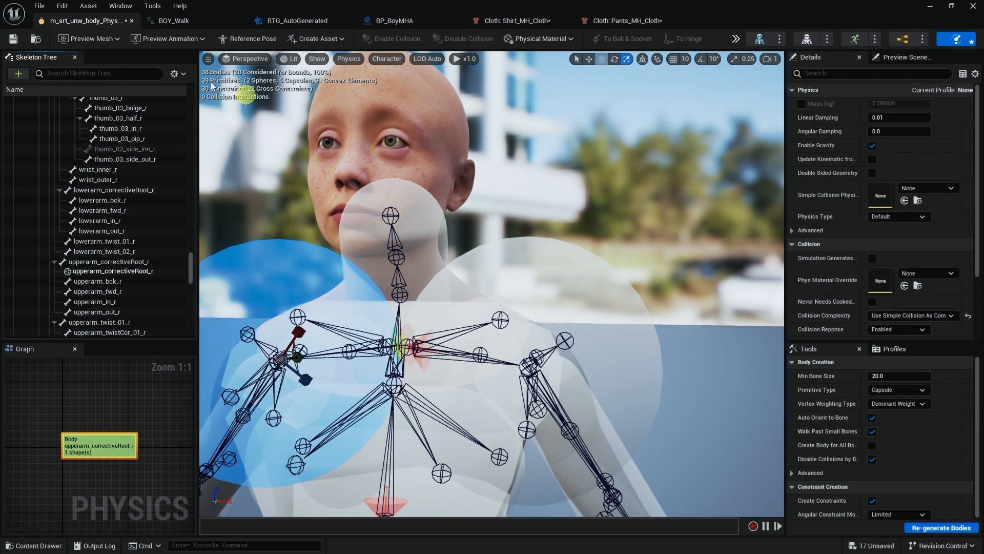
pyautogui.click(23, 41)
# Hard reset the simulation in the Shirt_MH_Cloth asset and run it to check how the shirt collides with the shoulder spheres.
pyautogui.click(511, 20)
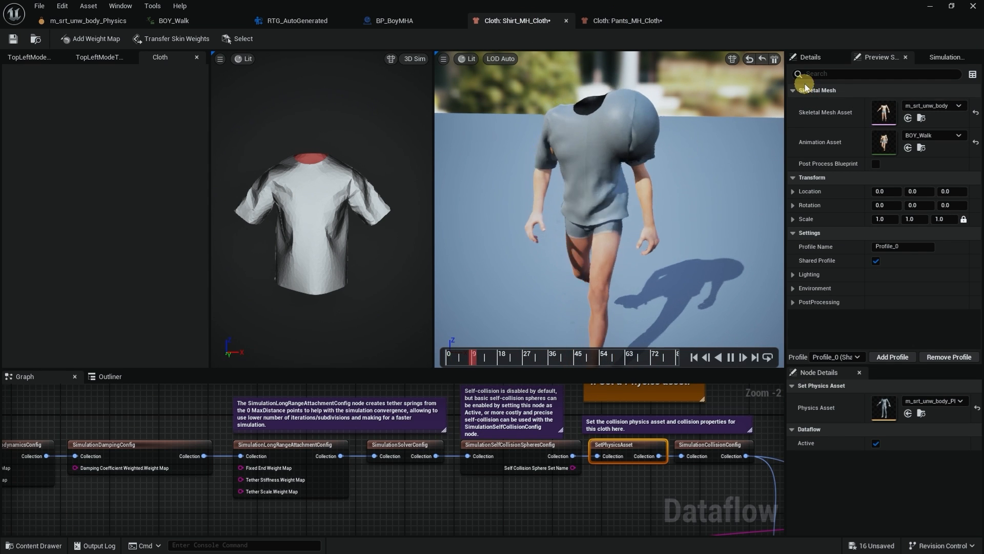
pyautogui.click(775, 59)
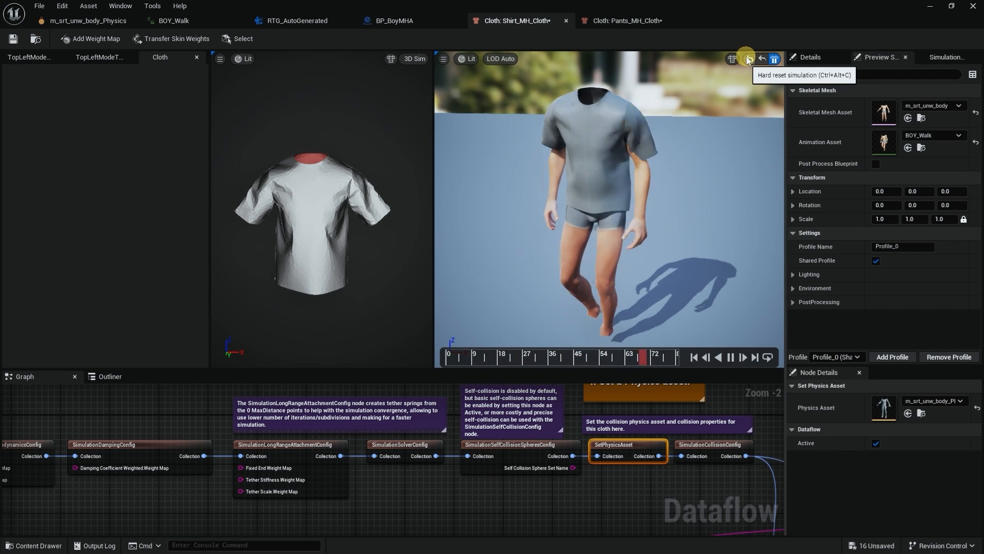
pyautogui.click(748, 60)
pyautogui.click(775, 60)
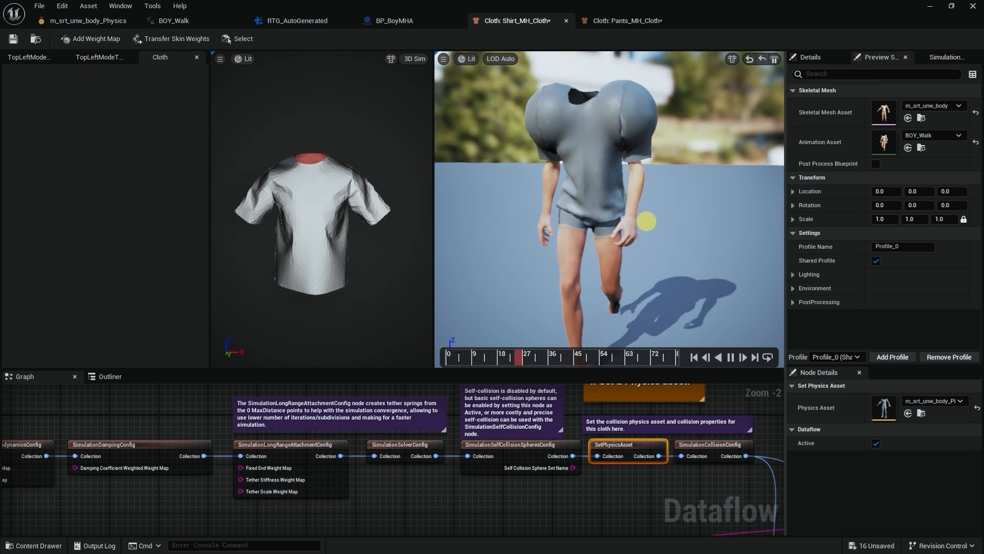
pyautogui.keyDown('alt'); pyautogui.moveTo(646, 221); pyautogui.dragTo(687, 217); pyautogui.keyUp('alt')
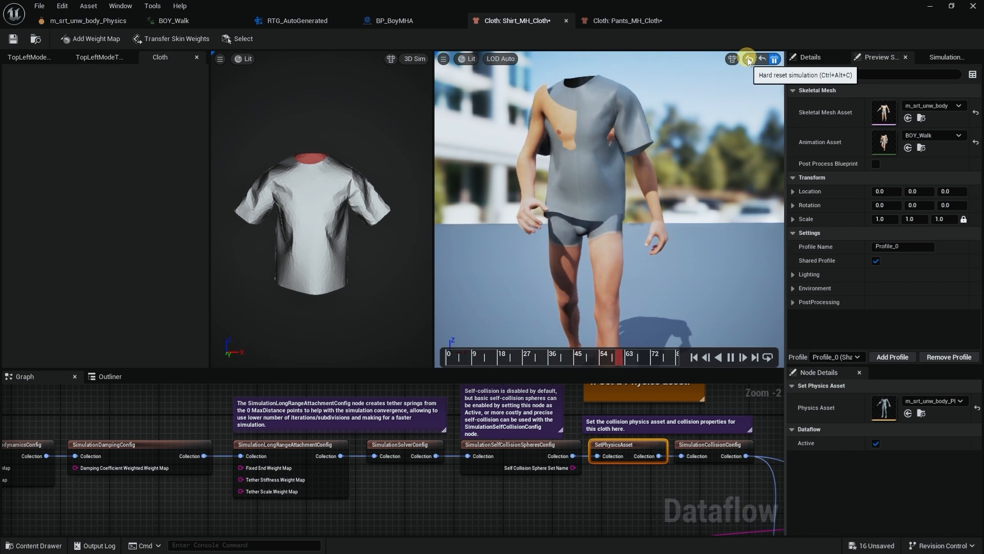
# Scale both upperarm_correctiveRoot spheres down together in m_srt_unw_body_Physics until they fit closely around the shoulders, and save the asset.
pyautogui.click(87, 21)
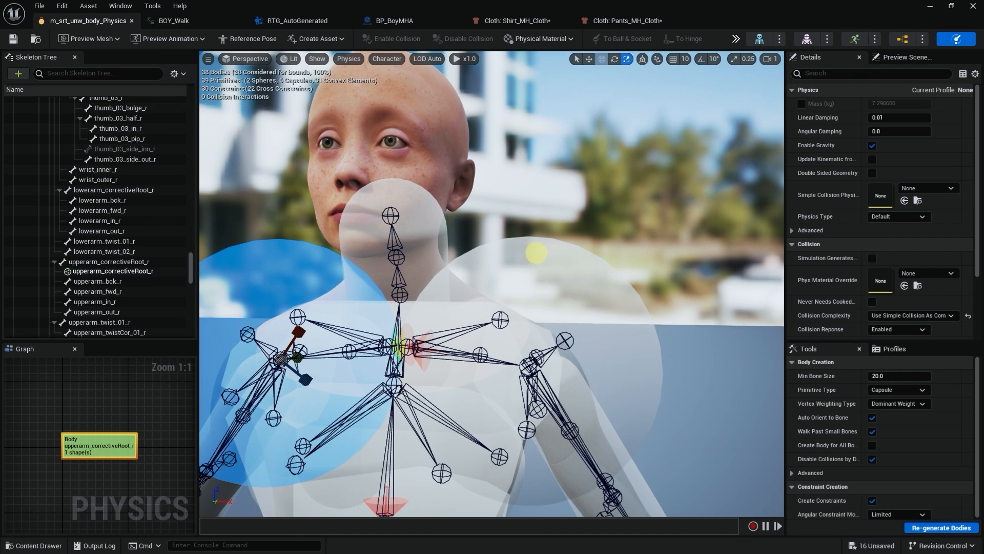
pyautogui.click(536, 253)
pyautogui.keyDown('ctrl'); pyautogui.click(285, 262); pyautogui.keyUp('ctrl')
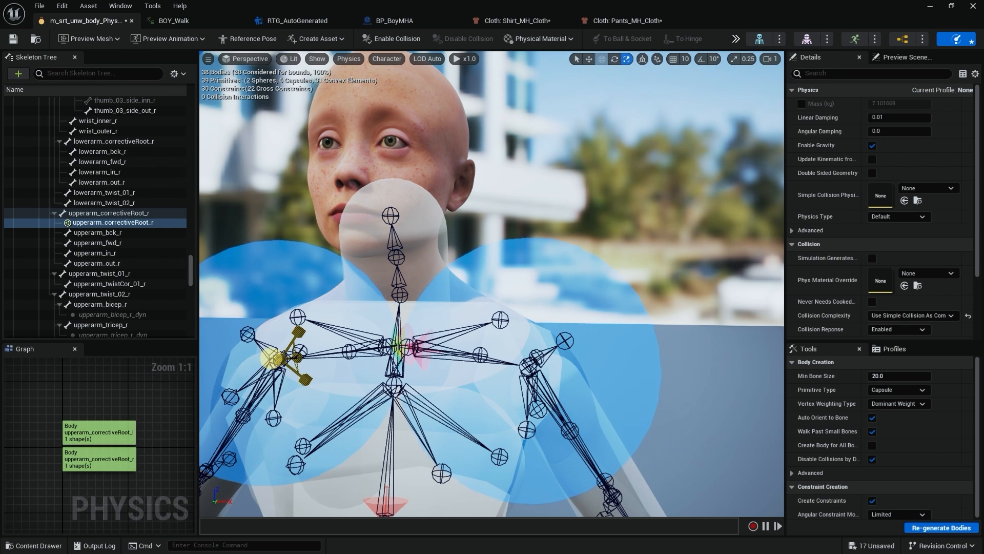
pyautogui.moveTo(270, 357); pyautogui.dragTo(163, 478)
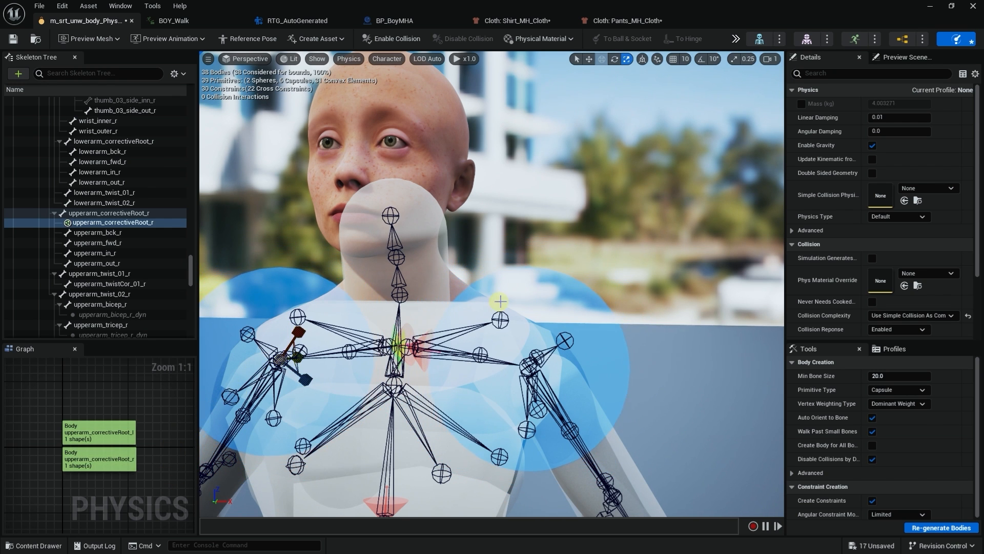
pyautogui.scroll(-5, 452, 310)
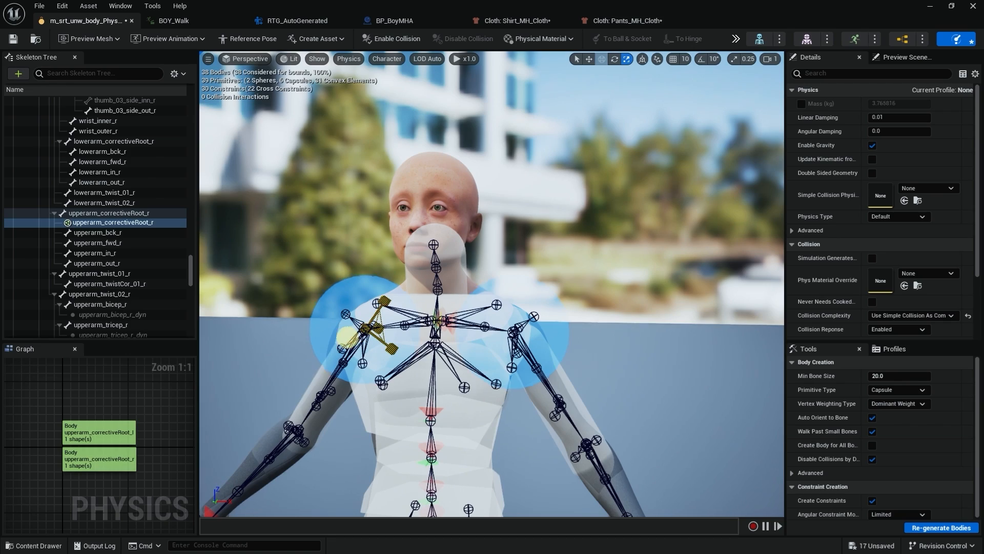
pyautogui.moveTo(347, 336); pyautogui.dragTo(182, 407)
pyautogui.keyDown('alt'); pyautogui.moveTo(647, 225); pyautogui.dragTo(690, 243); pyautogui.keyUp('alt')
pyautogui.scroll(4, 647, 226)
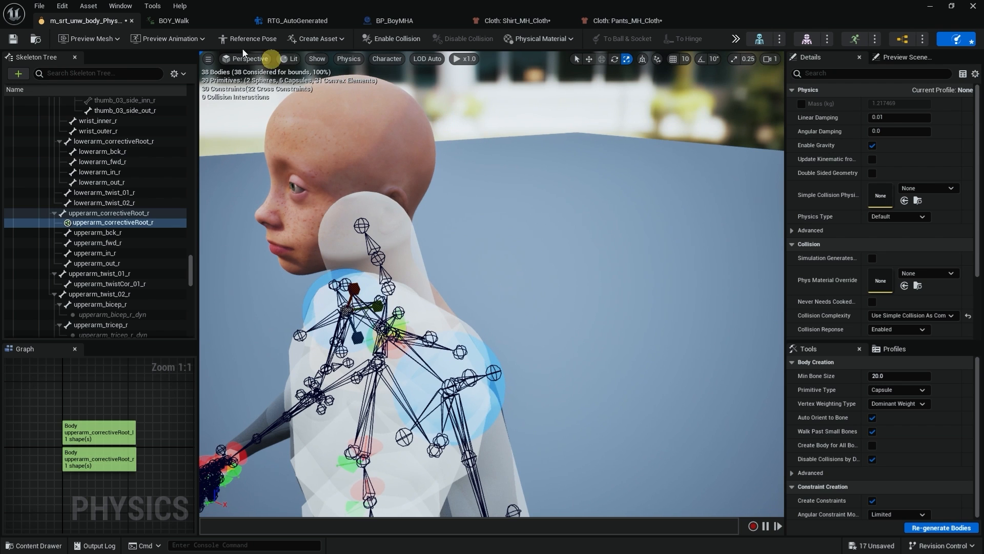
pyautogui.click(13, 40)
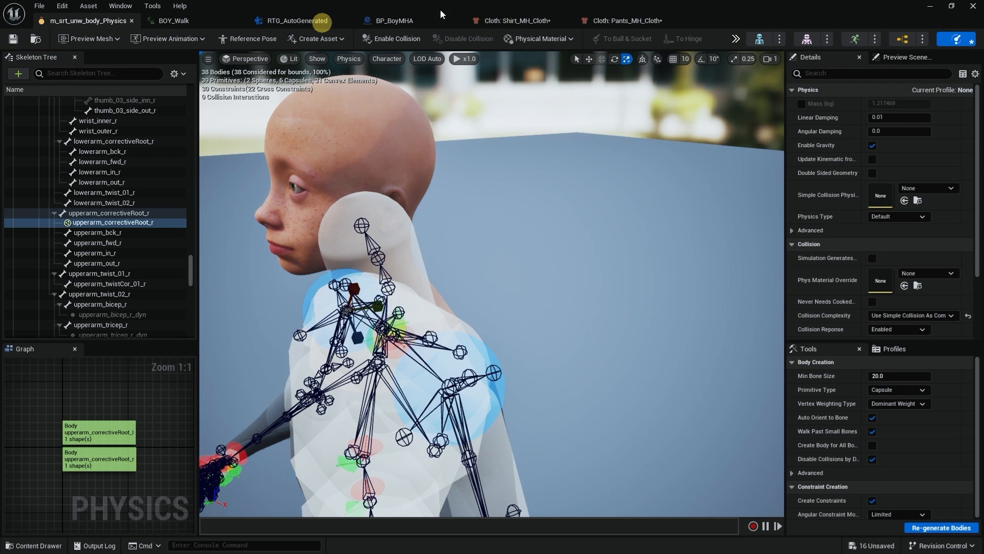
# Hard reset and resume the simulation in Shirt_MH_Cloth to examine the shirt with the smaller shoulder spheres.
pyautogui.click(518, 21)
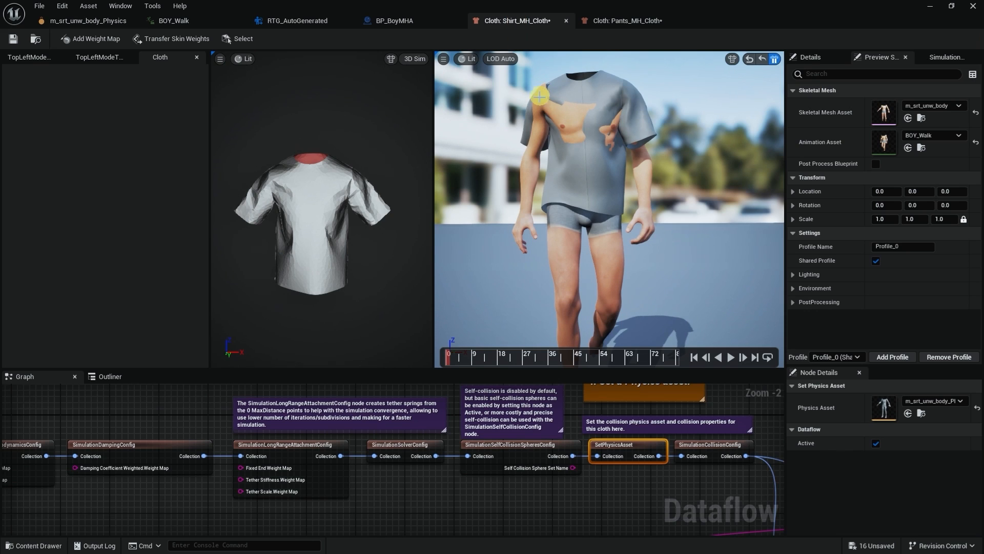
pyautogui.click(750, 58)
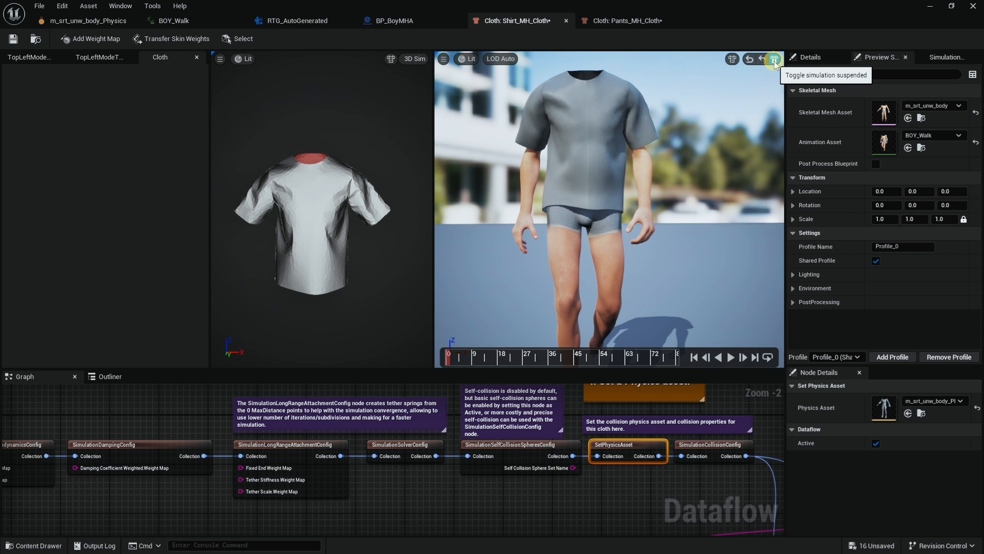
pyautogui.click(775, 63)
pyautogui.keyDown('alt'); pyautogui.moveTo(723, 123); pyautogui.dragTo(705, 160); pyautogui.keyUp('alt')
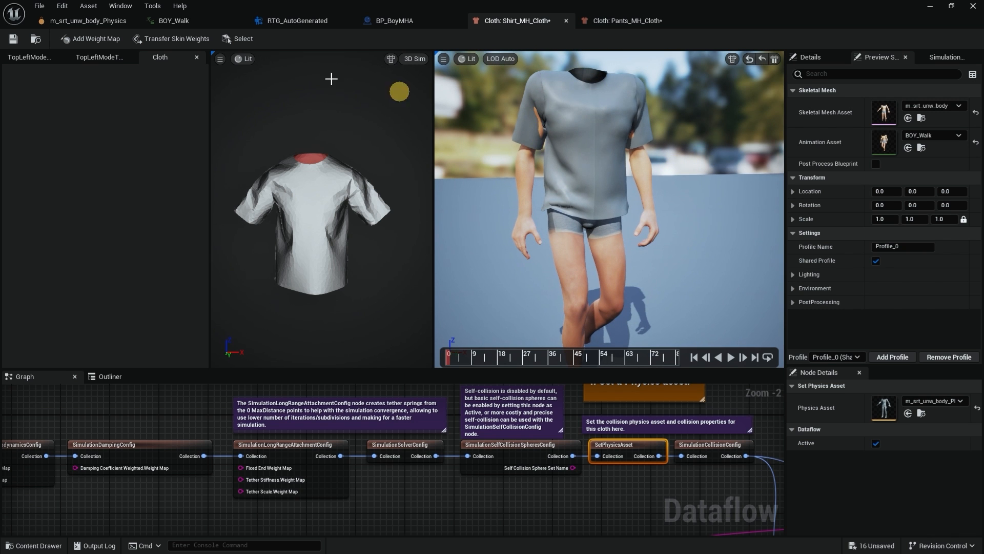
# In m_srt_unw_body_Physics, move both upperarm_correctiveRoot spheres slightly down along the world vertical axis and save the asset.
pyautogui.click(103, 20)
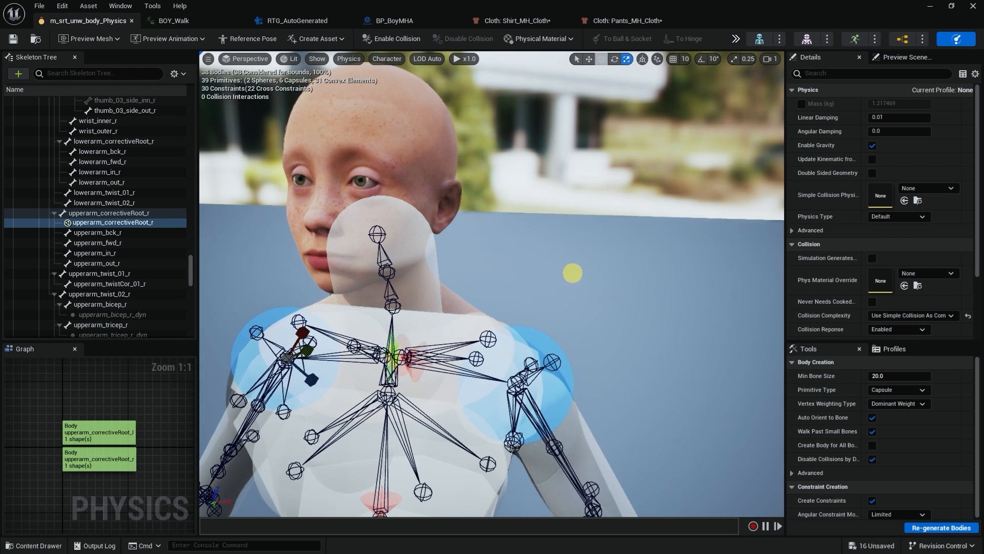
pyautogui.press('w')
pyautogui.hotkey('ctrl', '`')
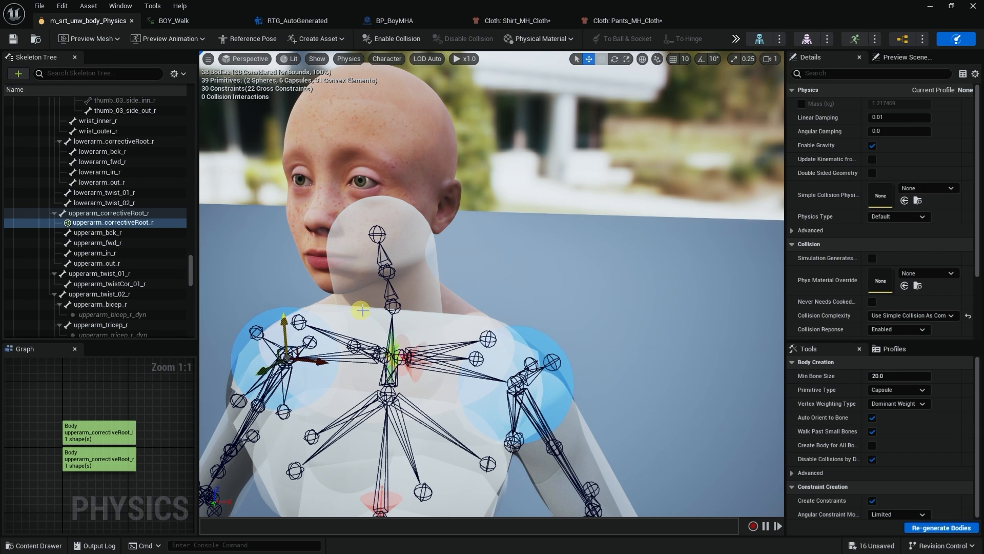
pyautogui.hotkey('ctrl', '`')
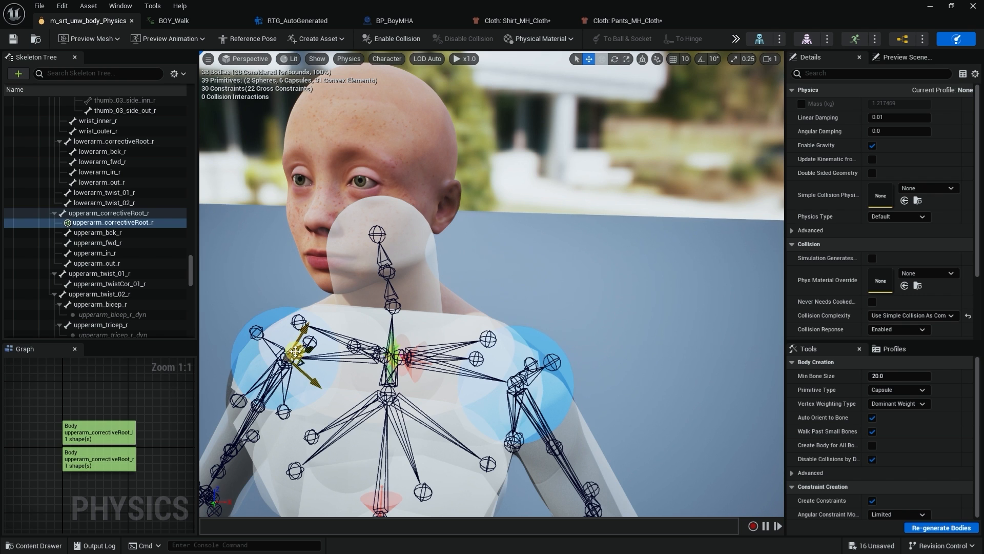
pyautogui.hotkey('ctrl', '`')
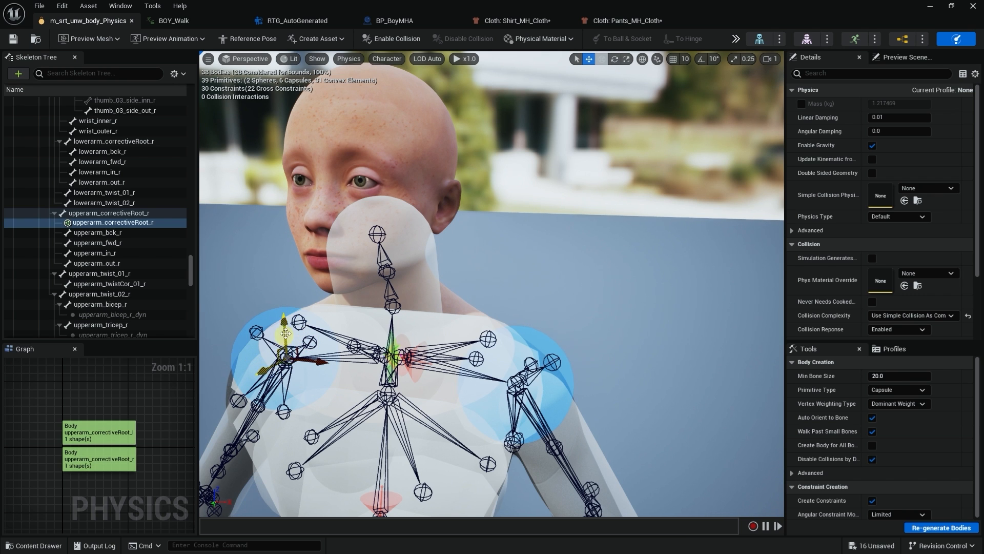
pyautogui.moveTo(286, 334); pyautogui.dragTo(286, 339)
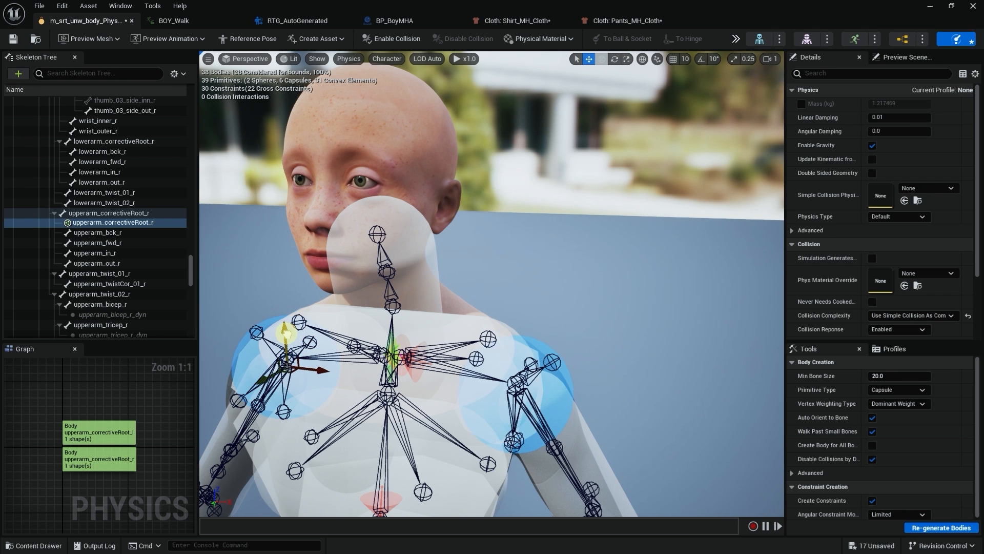
pyautogui.keyDown('alt'); pyautogui.moveTo(466, 290); pyautogui.dragTo(339, 290); pyautogui.keyUp('alt')
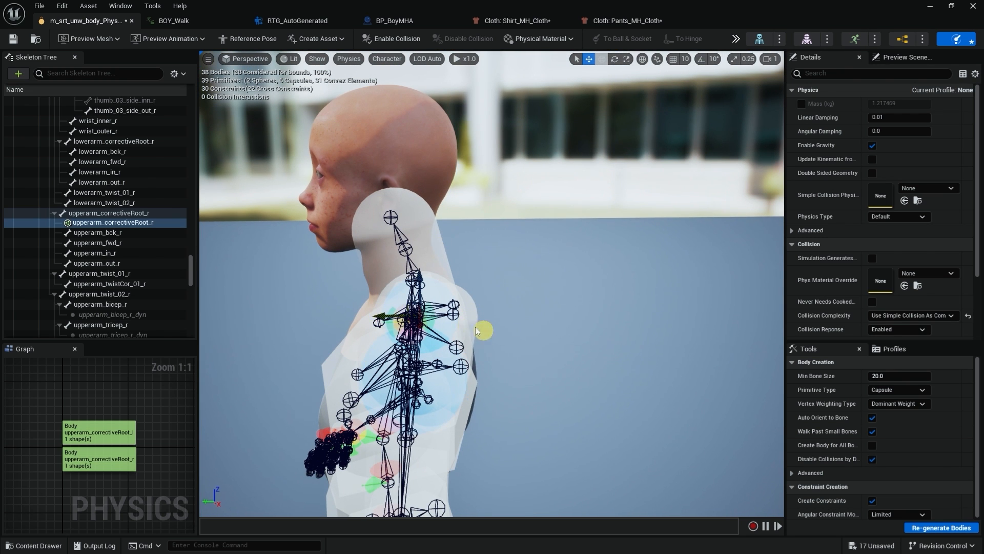
pyautogui.click(13, 39)
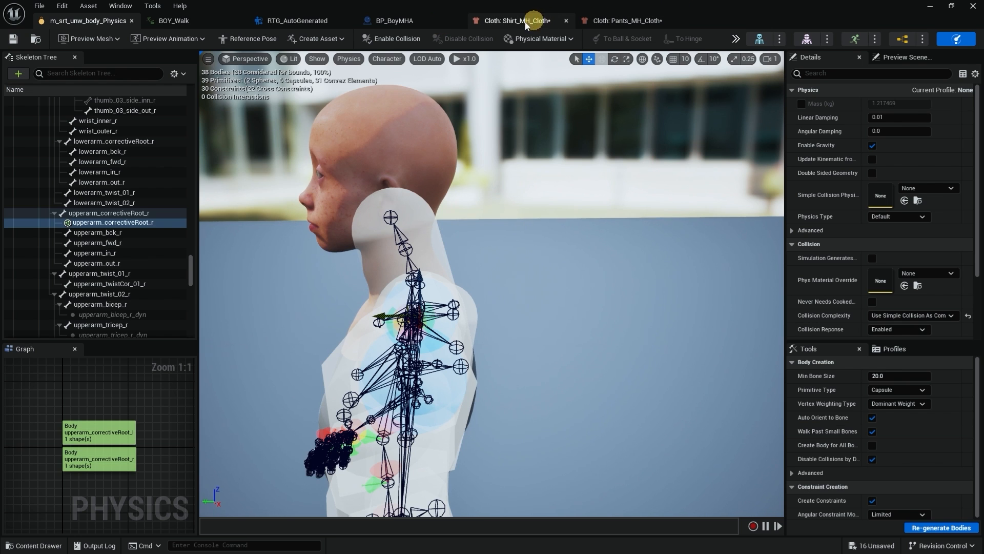
# Hard reset and resume the Shirt_MH_Cloth simulation, examine the shirt from all sides during the walk animation, then rewind and suspend the simulation.
pyautogui.click(514, 22)
pyautogui.click(750, 59)
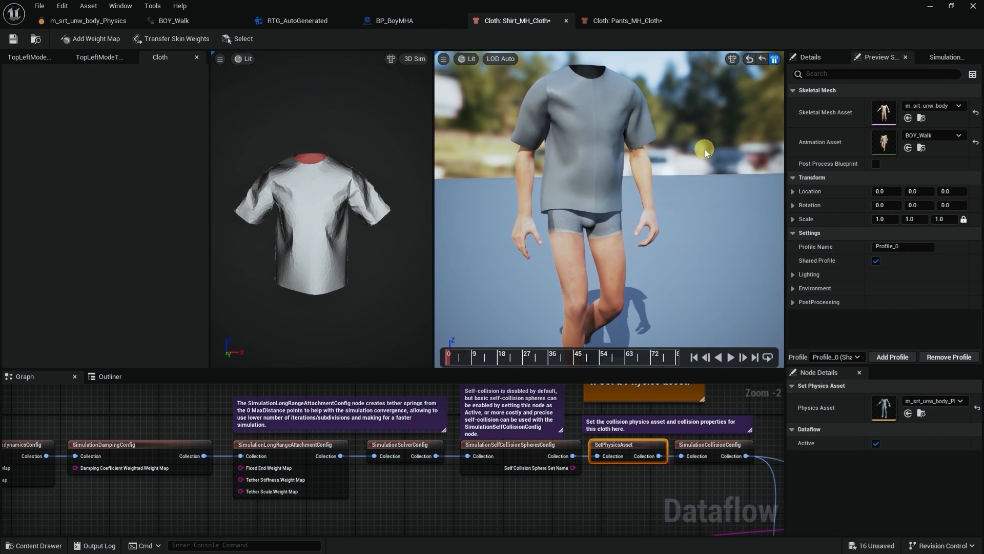
pyautogui.click(775, 58)
pyautogui.keyDown('alt'); pyautogui.moveTo(679, 152); pyautogui.dragTo(739, 169); pyautogui.keyUp('alt')
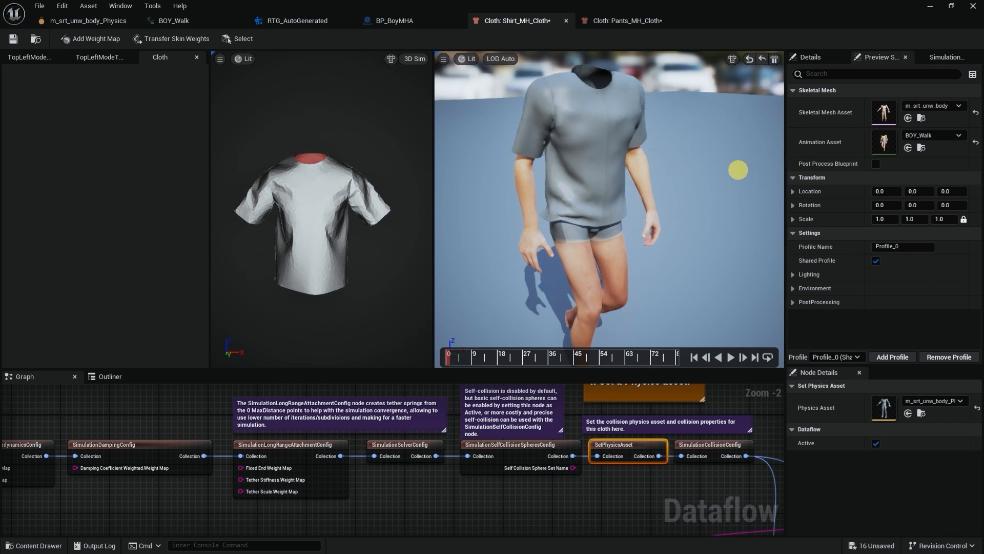
pyautogui.click(730, 357)
pyautogui.keyDown('alt'); pyautogui.moveTo(699, 195); pyautogui.dragTo(429, 187); pyautogui.keyUp('alt')
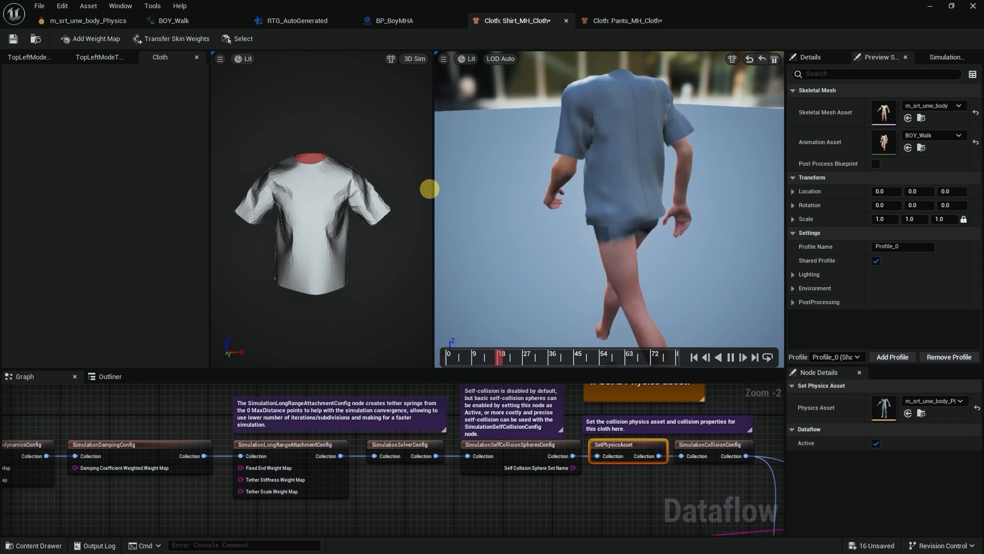
pyautogui.scroll(3, 756, 200)
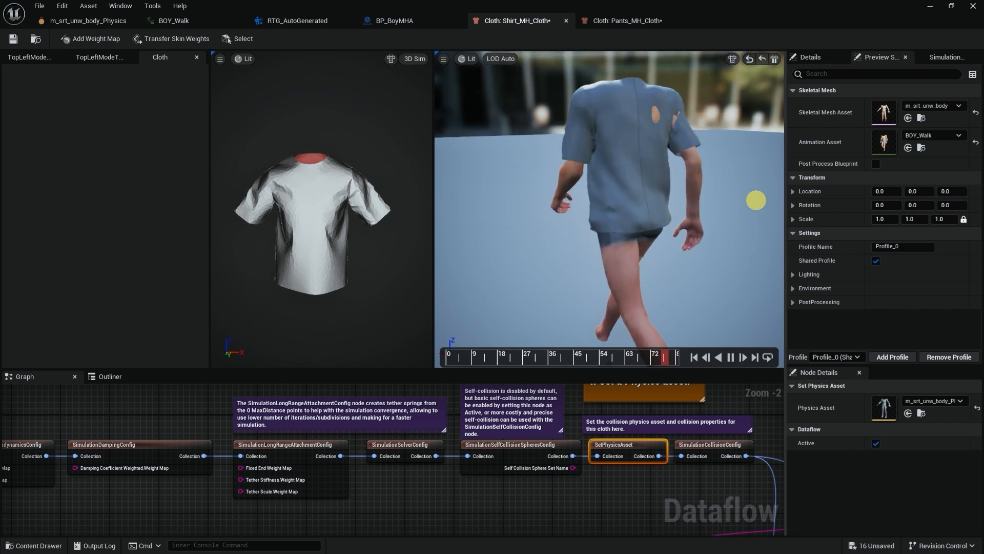
pyautogui.keyDown('alt'); pyautogui.moveTo(756, 199); pyautogui.dragTo(762, 189); pyautogui.keyUp('alt')
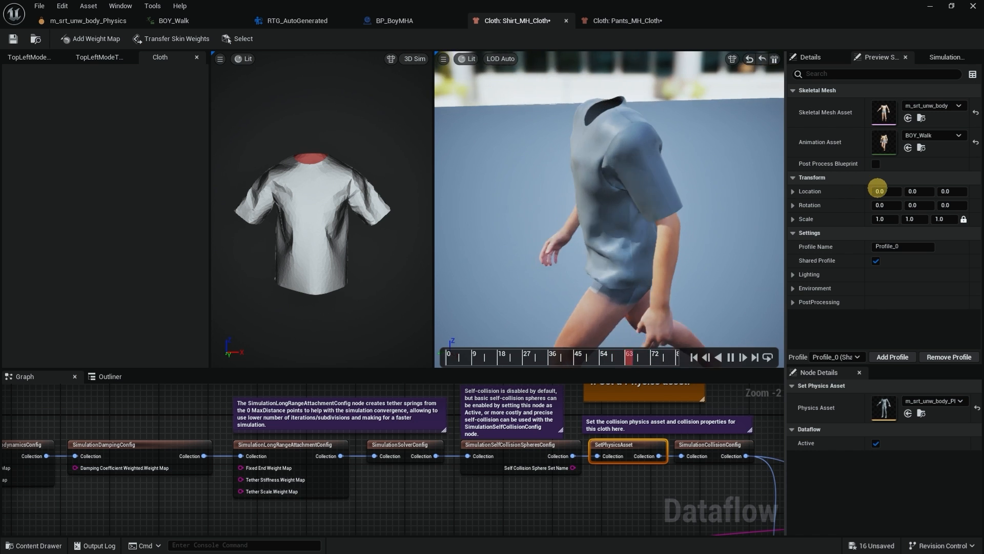
pyautogui.keyDown('alt'); pyautogui.moveTo(598, 189); pyautogui.dragTo(708, 189); pyautogui.keyUp('alt')
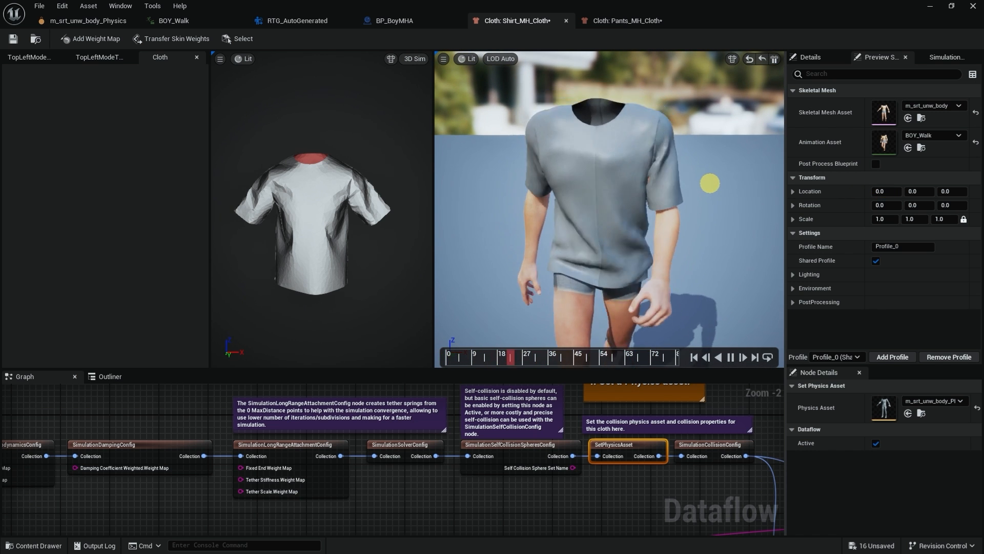
pyautogui.scroll(-3, 592, 207)
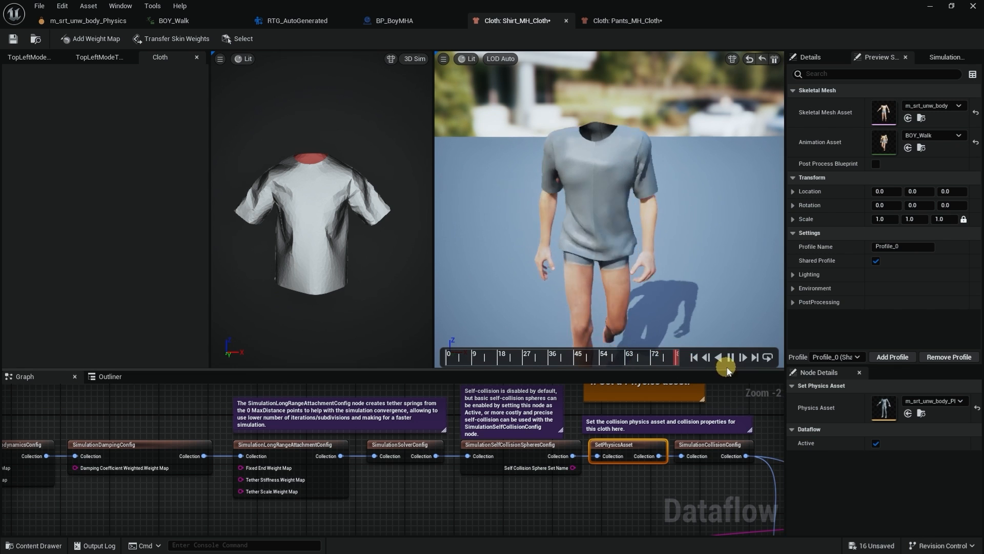
pyautogui.click(695, 358)
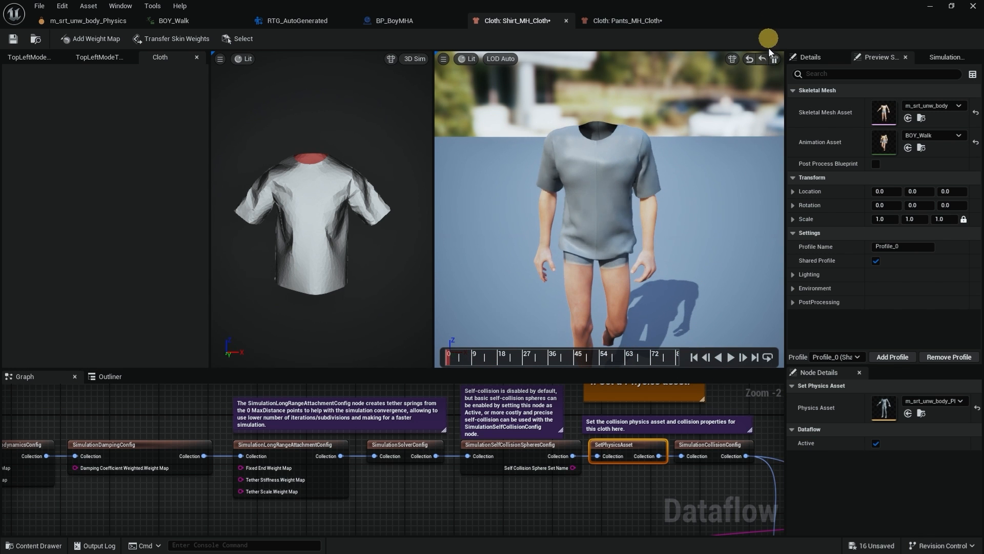
pyautogui.click(775, 58)
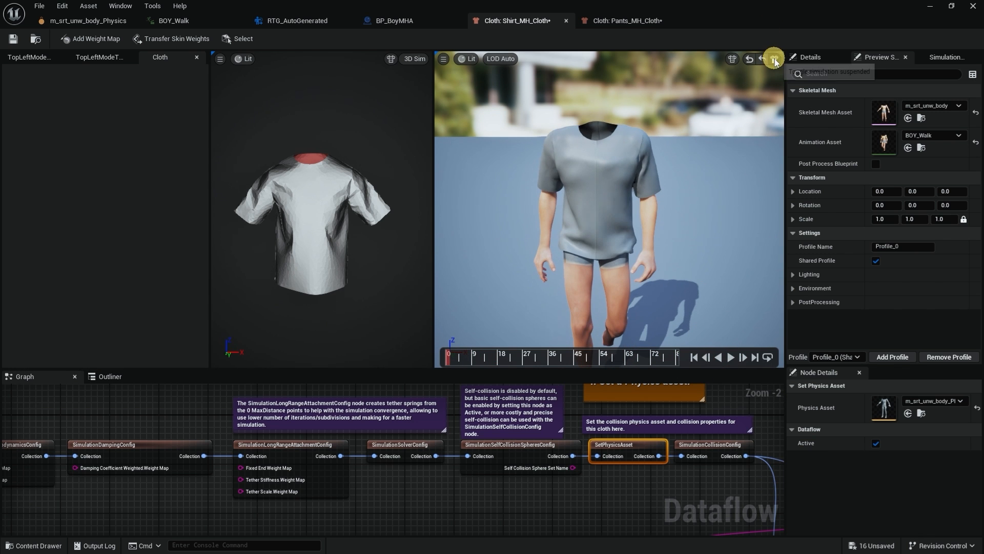
# In m_srt_unw_body_Physics, shift the left and right upperarm_correctiveRoot spheres individually slightly inward toward the chest and save the asset.
pyautogui.click(87, 20)
pyautogui.keyDown('alt'); pyautogui.moveTo(457, 237); pyautogui.dragTo(539, 238); pyautogui.keyUp('alt')
pyautogui.keyDown('alt'); pyautogui.moveTo(541, 286); pyautogui.dragTo(611, 280); pyautogui.keyUp('alt')
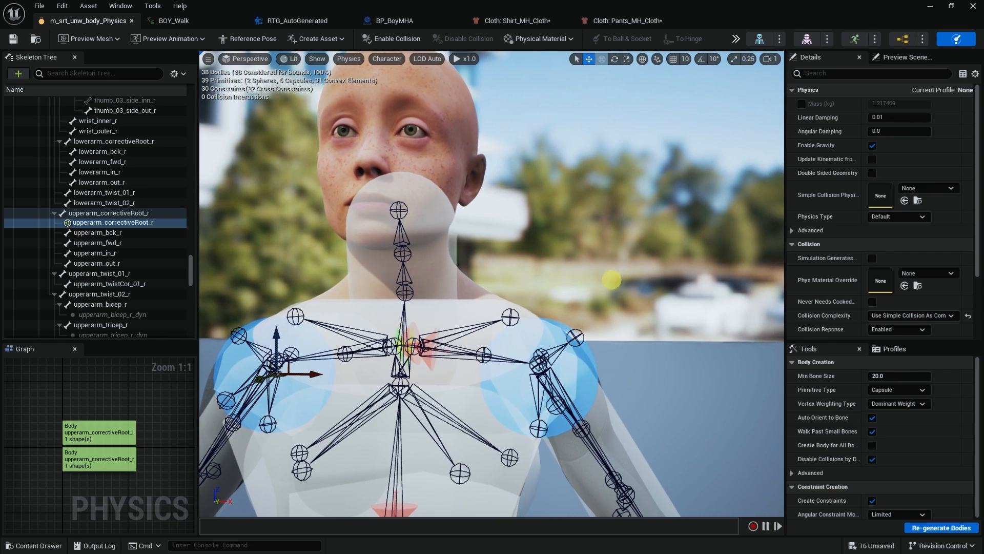
pyautogui.click(587, 349)
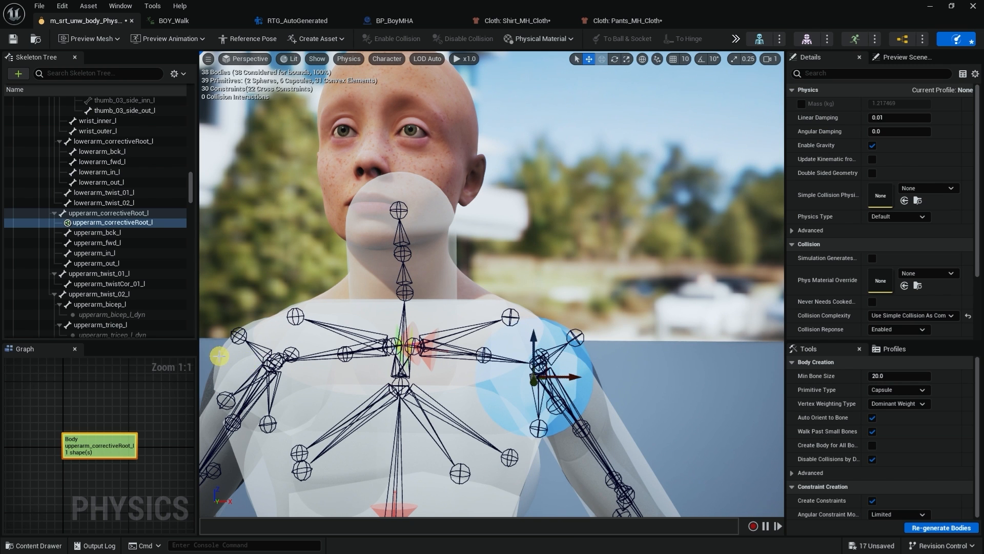
pyautogui.click(262, 368)
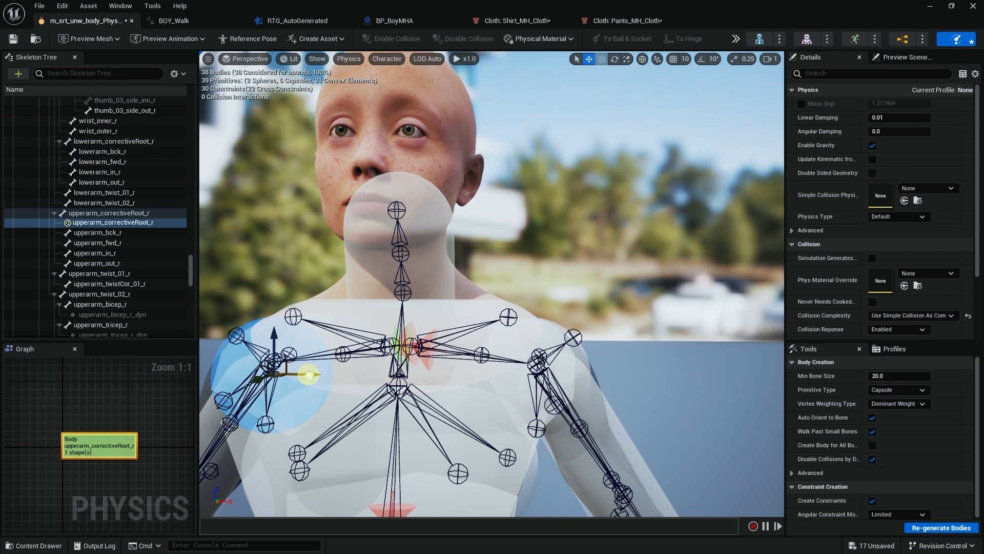
pyautogui.keyDown('alt'); pyautogui.moveTo(385, 354); pyautogui.dragTo(446, 342); pyautogui.keyUp('alt')
pyautogui.moveTo(579, 272); pyautogui.dragTo(578, 272, button='middle')
pyautogui.click(19, 44)
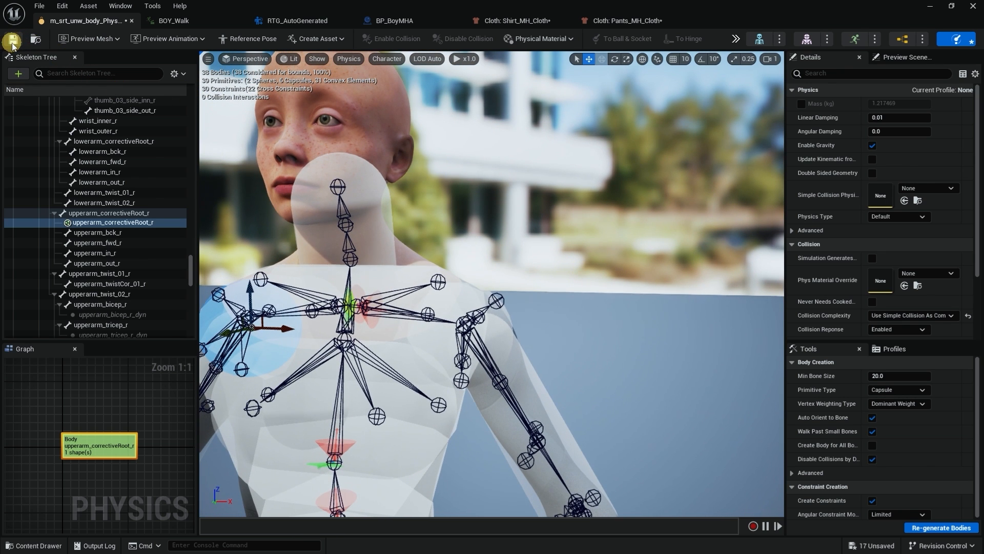
# Set the Collision Thickness of the SimulationCollisionConfig node in Shirt_MH_Cloth to 1.3.
pyautogui.click(528, 22)
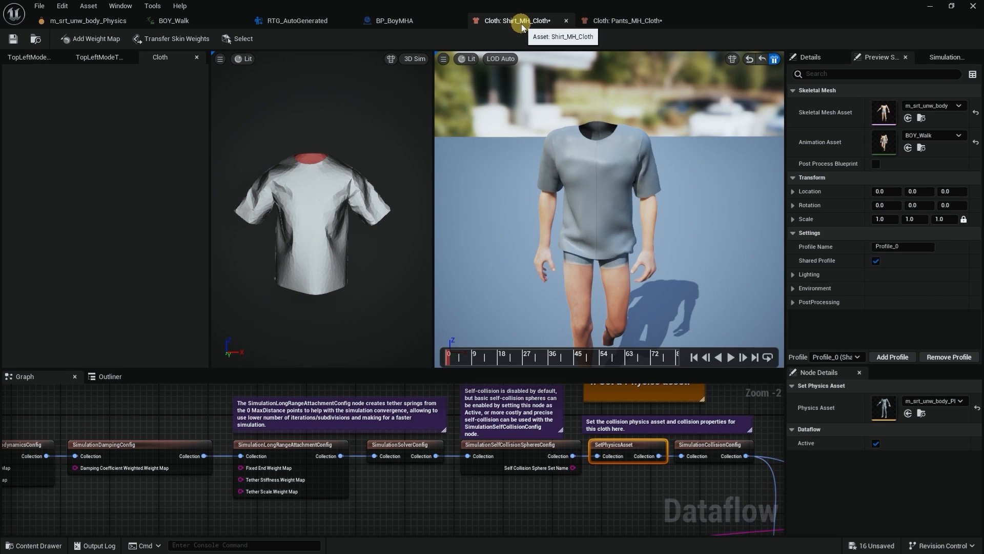
pyautogui.moveTo(474, 516); pyautogui.dragTo(297, 513, button='right')
pyautogui.click(525, 447)
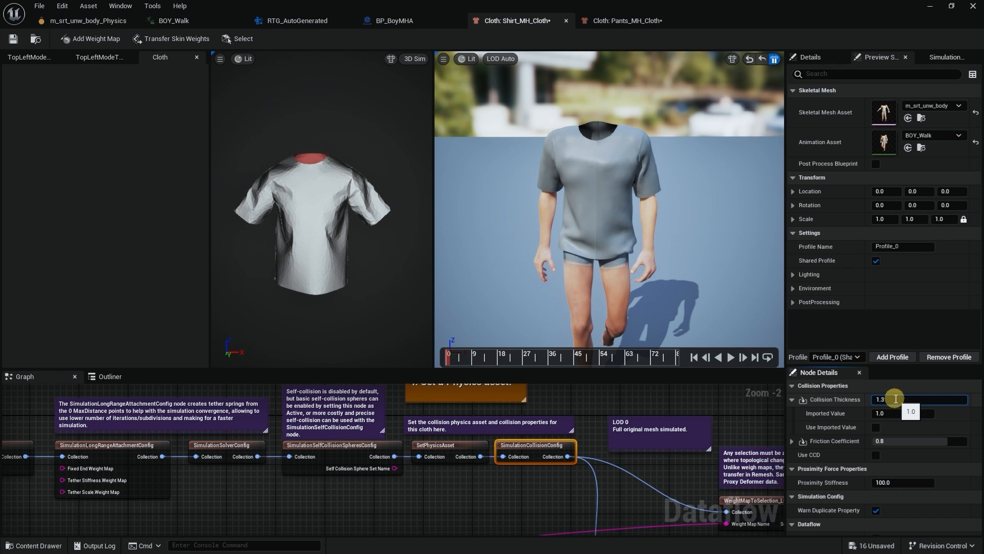
pyautogui.press('Return')
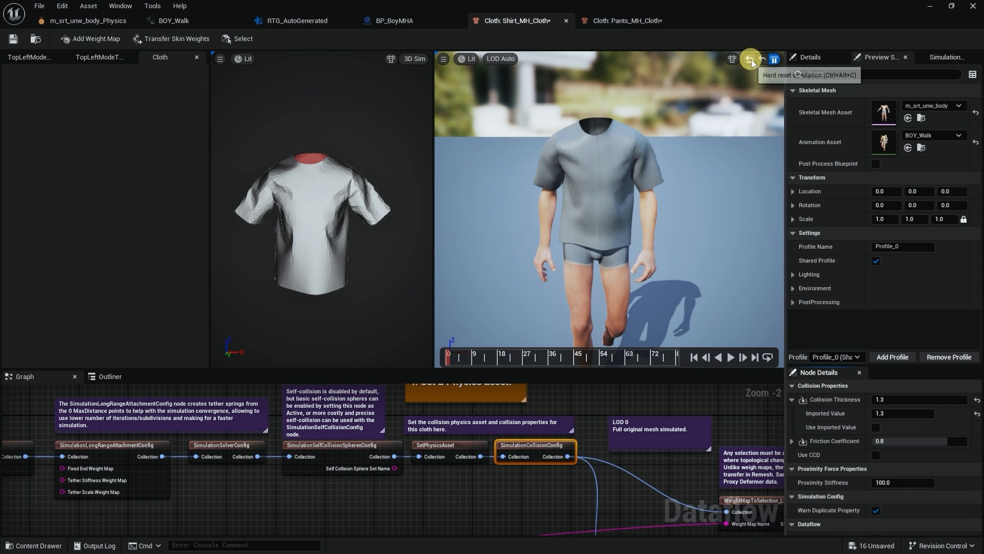
# Resume the simulation and play the walk animation to examine the back of the shirt with the 1.3 collision thickness.
pyautogui.click(775, 59)
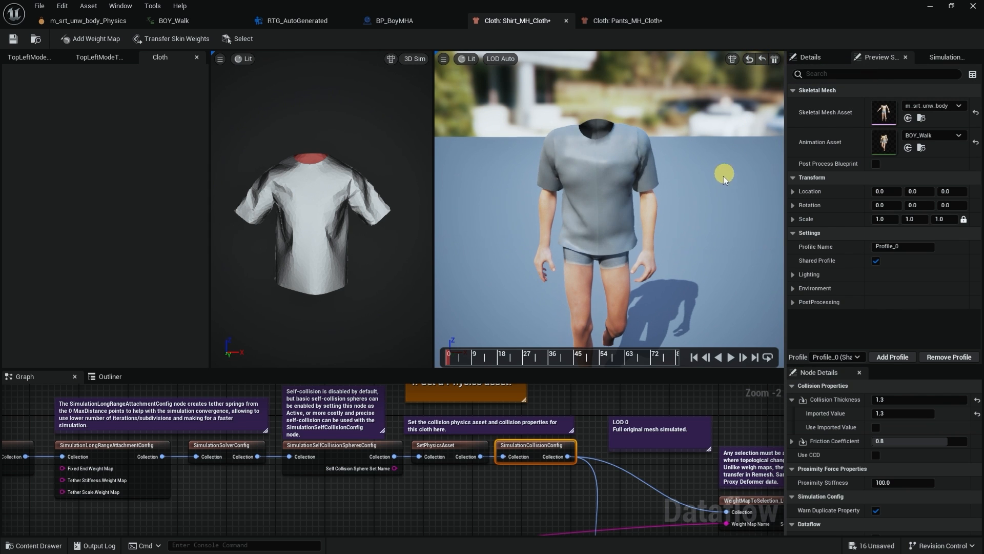
pyautogui.moveTo(724, 174); pyautogui.dragTo(610, 194)
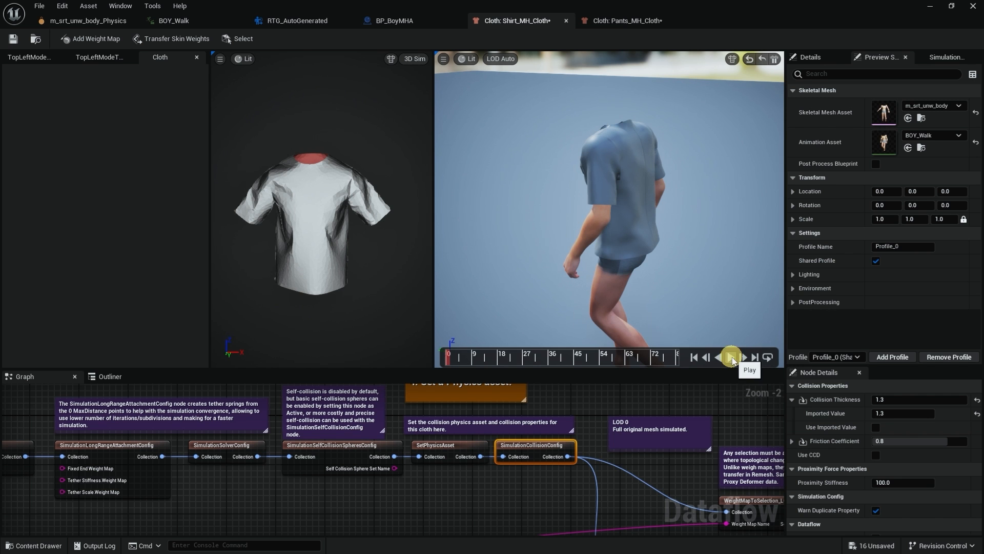
pyautogui.moveTo(678, 225); pyautogui.dragTo(701, 201)
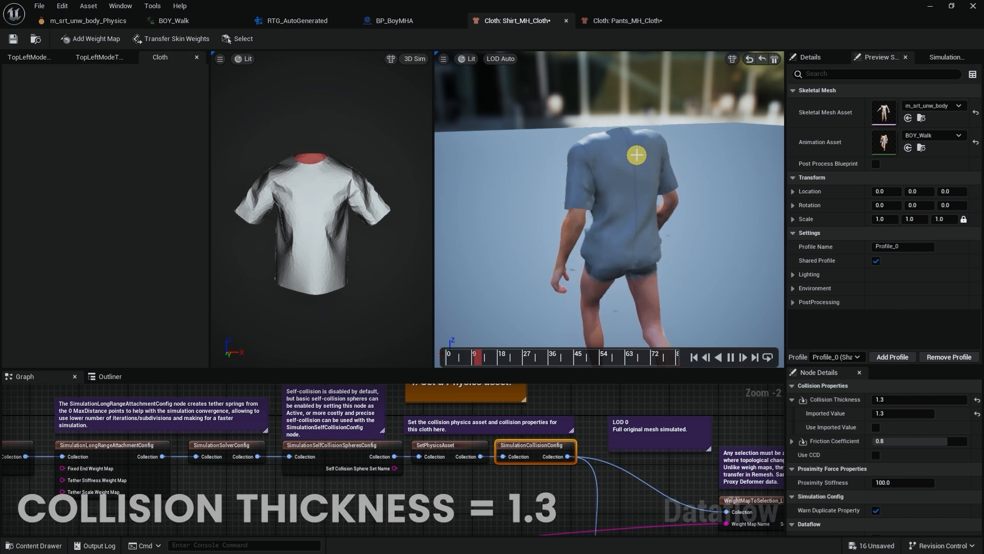
# Set the shirt's Collision Thickness to 1.4, check it on the walk animation, and save Shirt_MH_Cloth.
pyautogui.moveTo(638, 239); pyautogui.dragTo(938, 223)
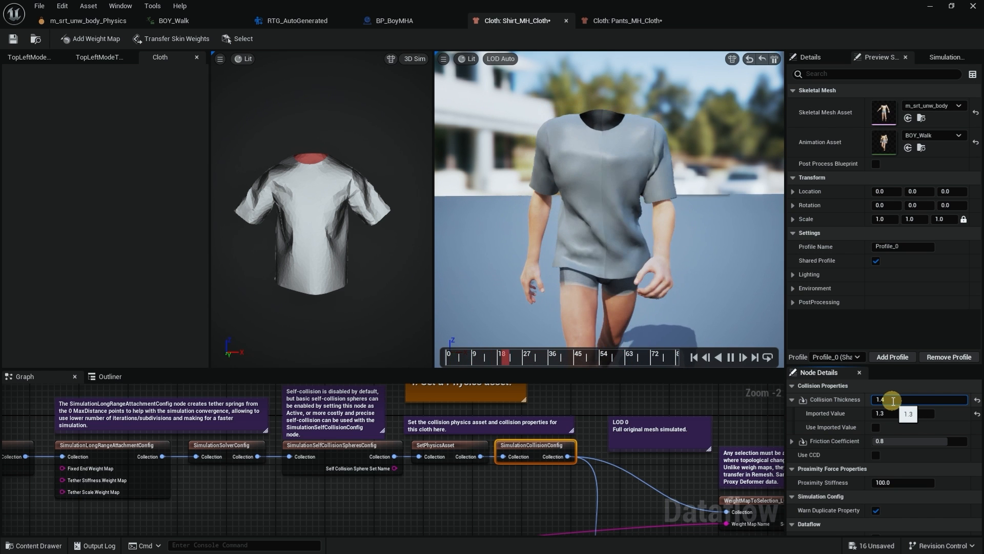
pyautogui.moveTo(741, 249); pyautogui.dragTo(594, 200)
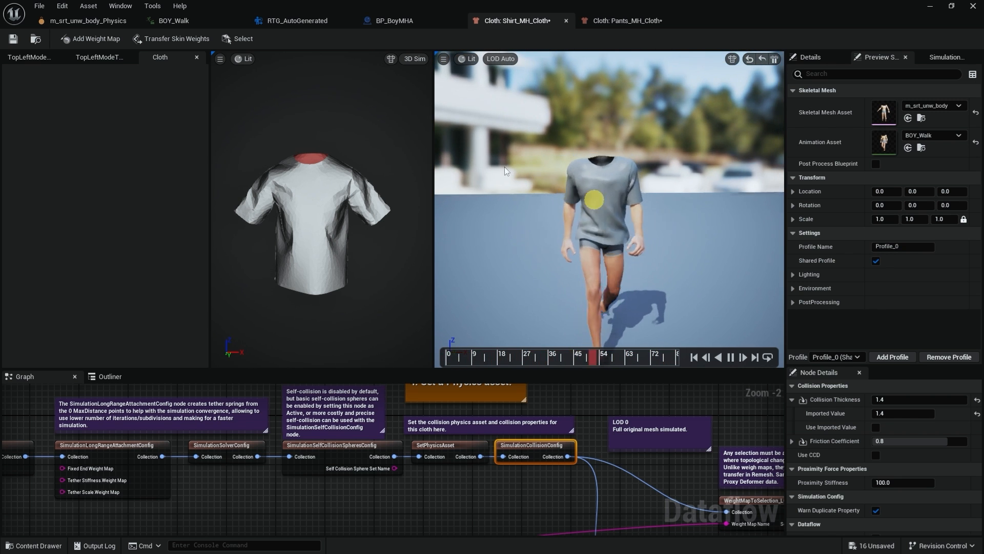
pyautogui.click(74, 21)
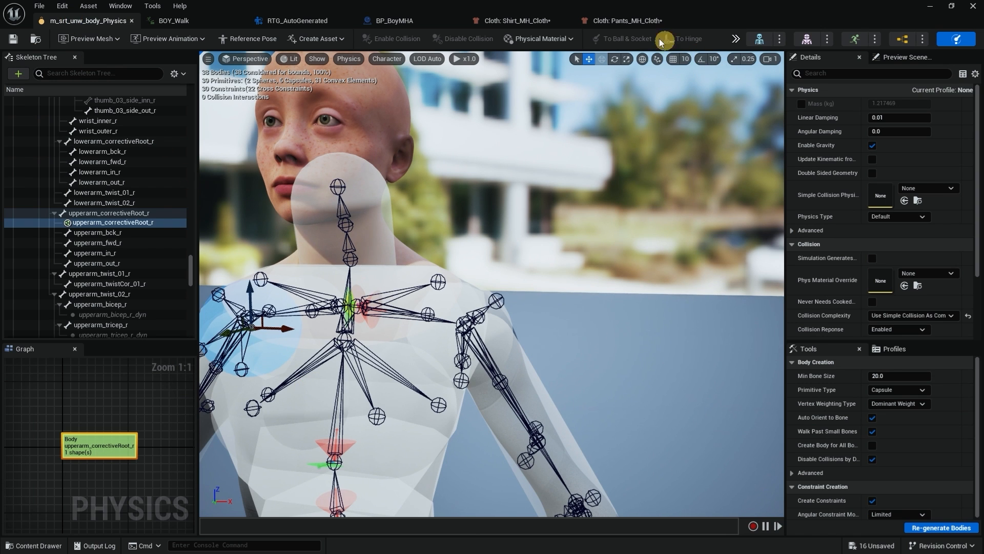
pyautogui.click(629, 21)
pyautogui.click(513, 21)
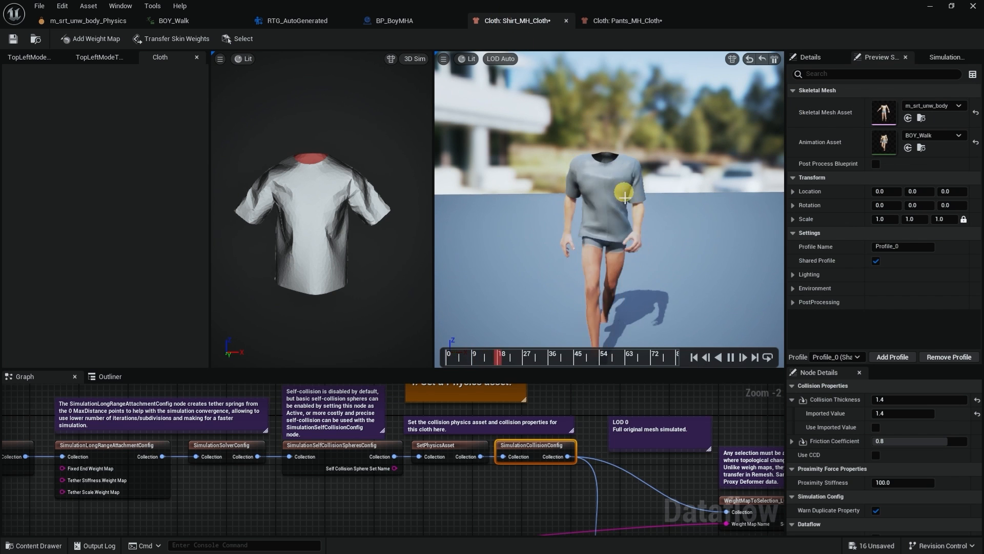
pyautogui.moveTo(675, 242)
pyautogui.mouseDown()
pyautogui.moveTo(659, 239)
pyautogui.moveTo(693, 226)
pyautogui.mouseUp()
pyautogui.click(11, 39)
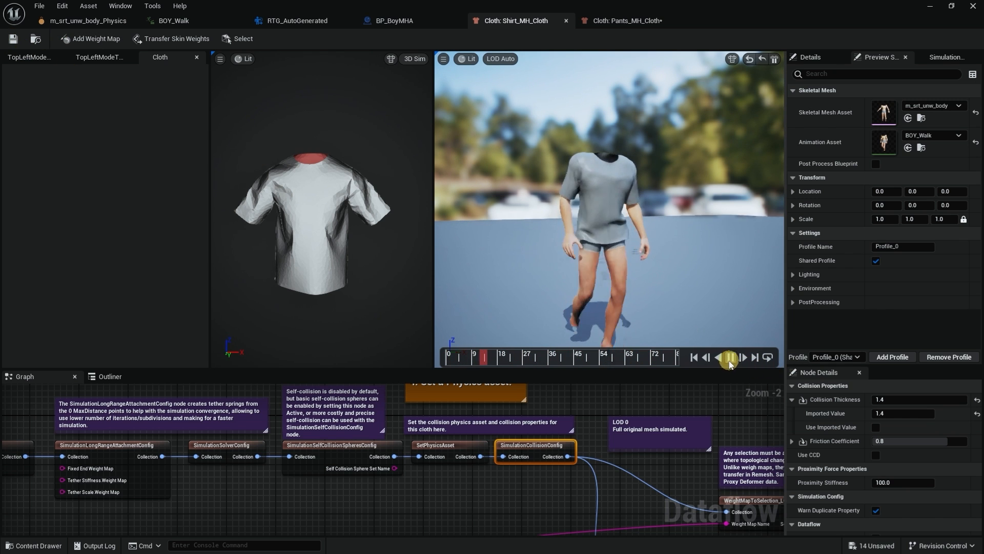
pyautogui.click(730, 356)
pyautogui.moveTo(477, 507); pyautogui.dragTo(589, 466, button='right')
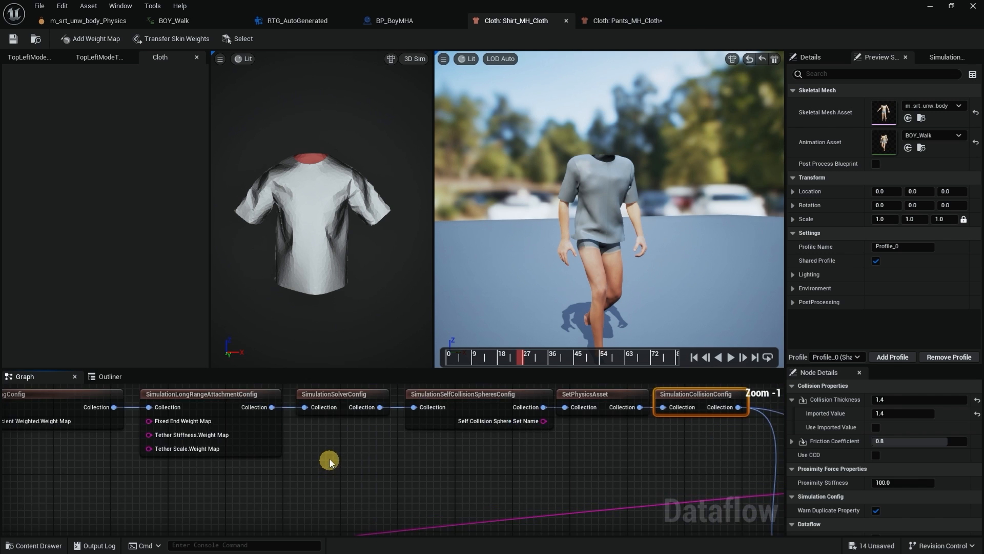
# In Pants_MH_Cloth, transfer skin weights onto the pants from the m_srt_unw_body mesh using the TransferSkinWeights node and accept the result.
pyautogui.click(598, 21)
pyautogui.click(568, 223)
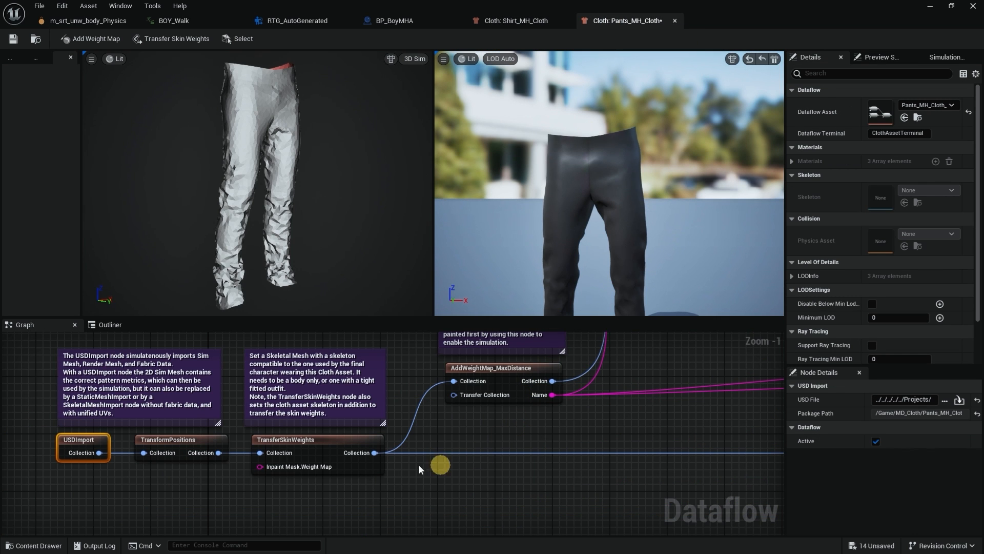
pyautogui.click(307, 442)
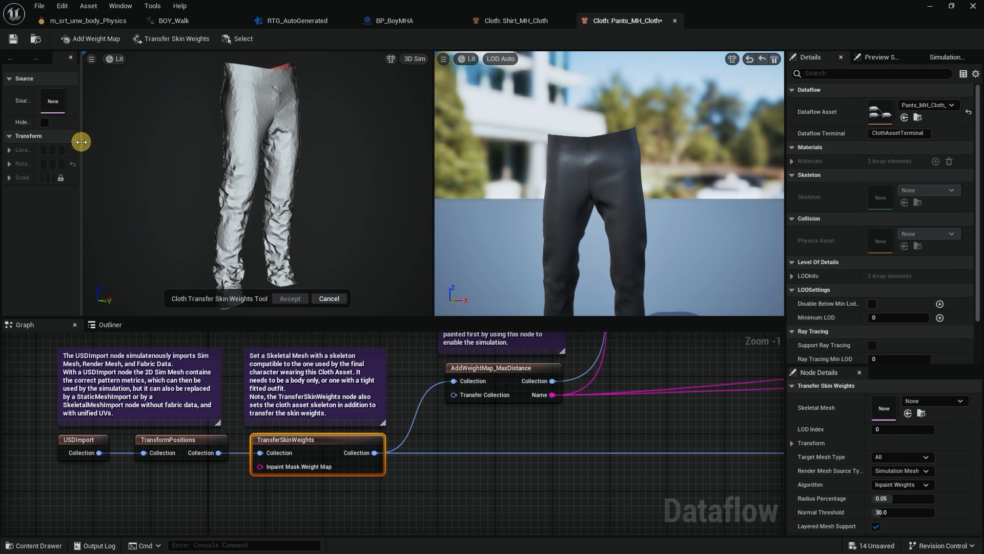
pyautogui.moveTo(81, 142); pyautogui.dragTo(234, 141)
pyautogui.click(175, 94)
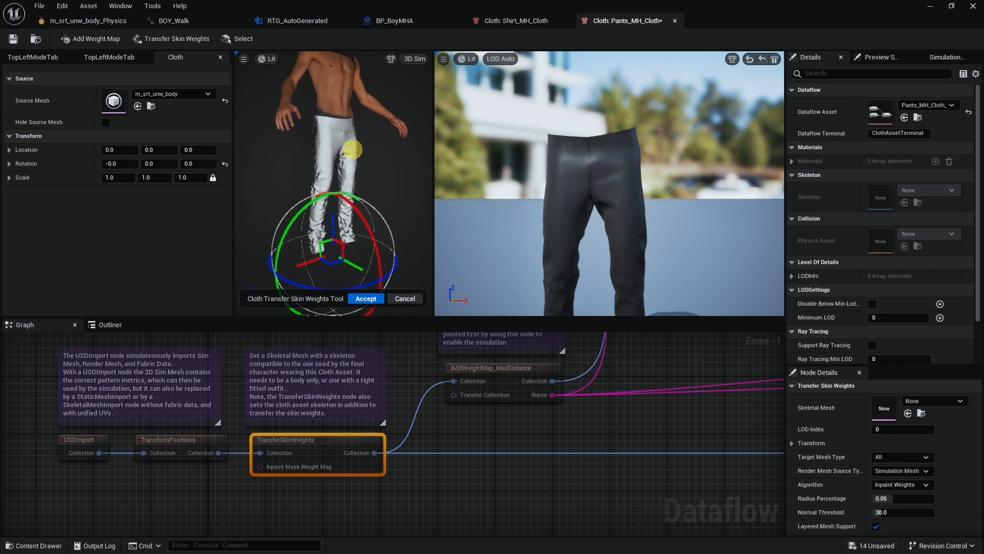
pyautogui.keyDown('alt'); pyautogui.moveTo(352, 150); pyautogui.dragTo(302, 160); pyautogui.keyUp('alt')
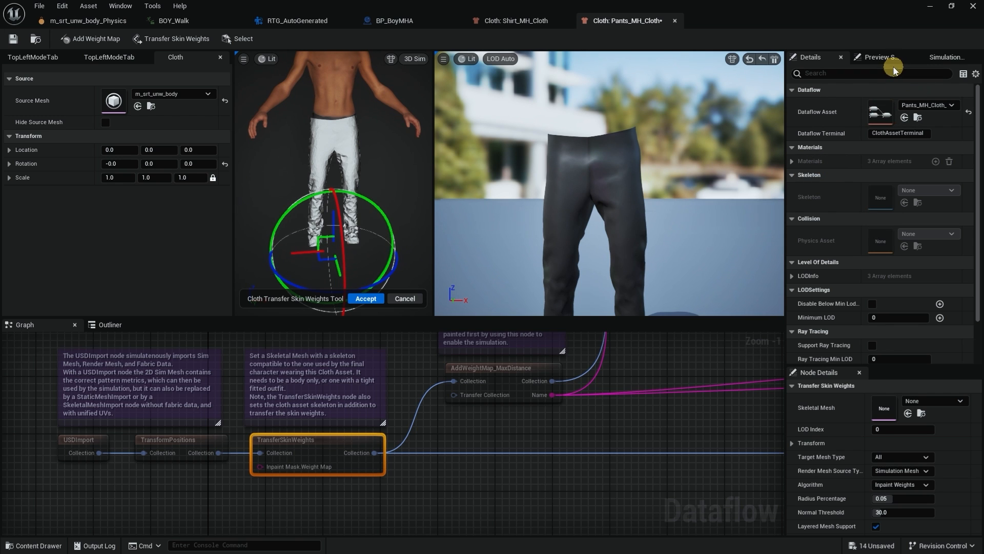
pyautogui.click(882, 57)
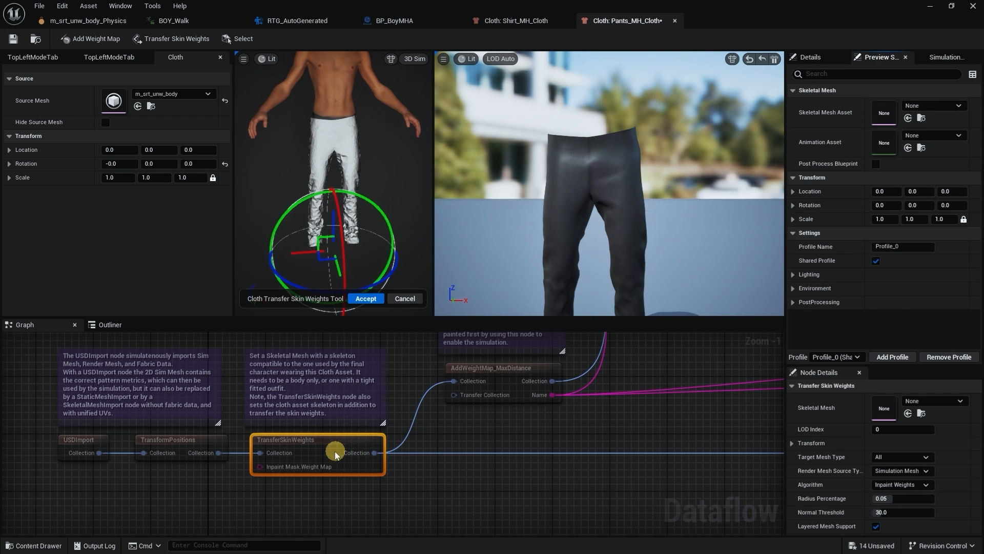
pyautogui.click(364, 299)
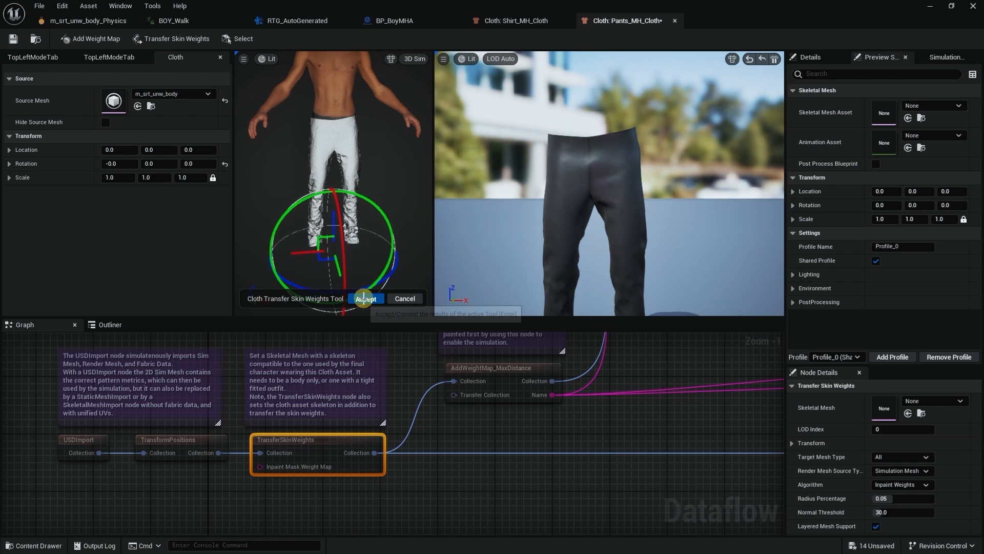
# Set up the pants preview scene with the BOY_Walk animation and the m_srt_unw_body skeletal mesh.
pyautogui.click(932, 136)
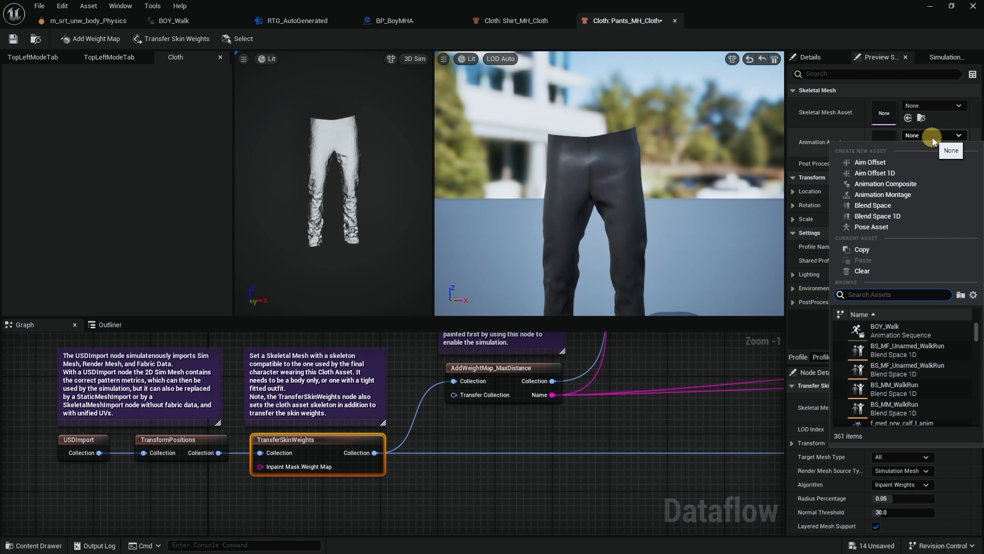
pyautogui.click(901, 331)
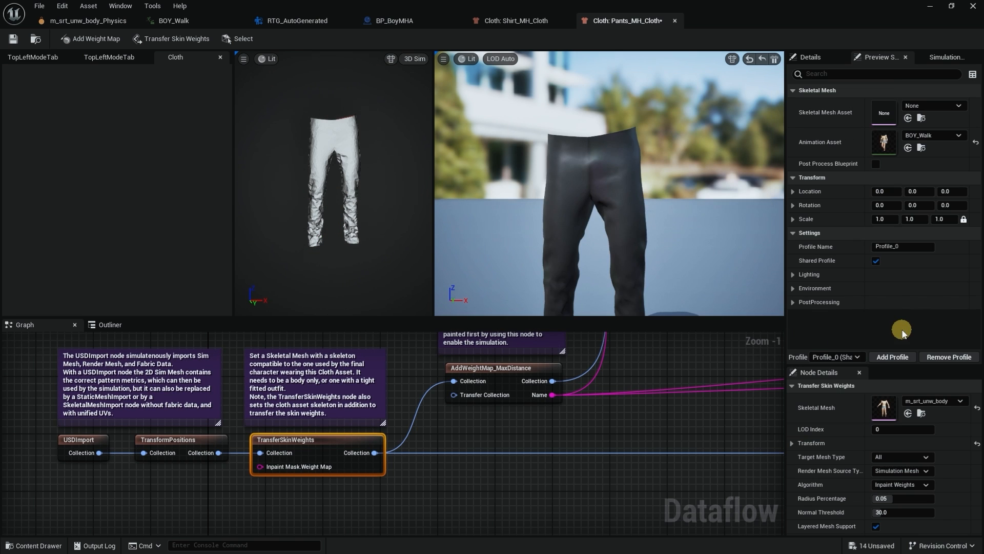
pyautogui.keyDown('alt'); pyautogui.moveTo(676, 224); pyautogui.dragTo(646, 222, button='right'); pyautogui.keyUp('alt')
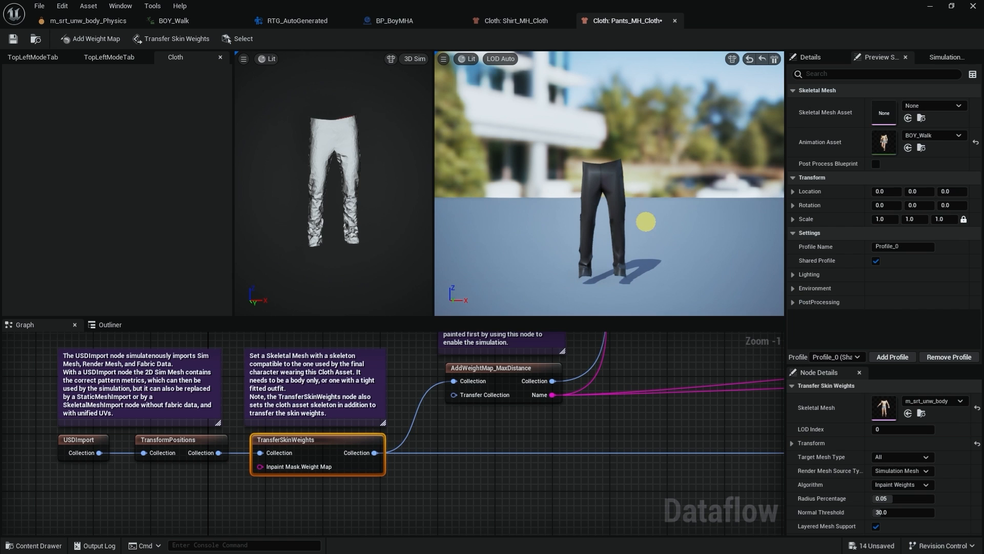
pyautogui.click(942, 107)
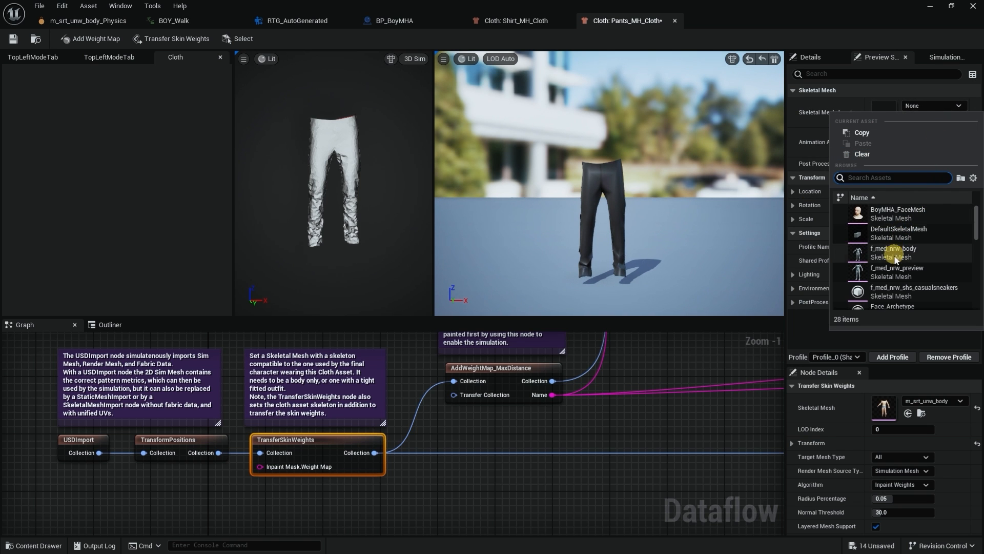
pyautogui.scroll(-3, 897, 251)
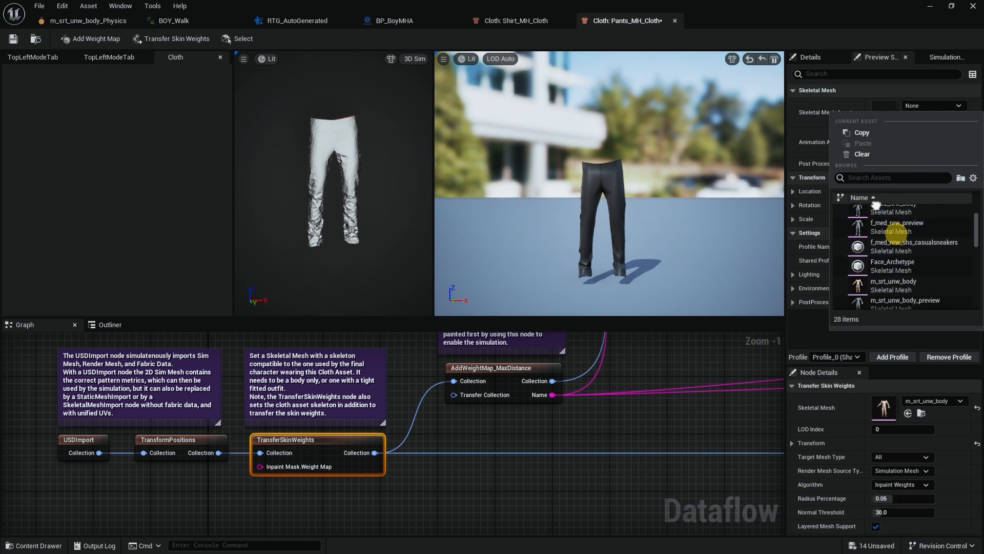
pyautogui.click(893, 269)
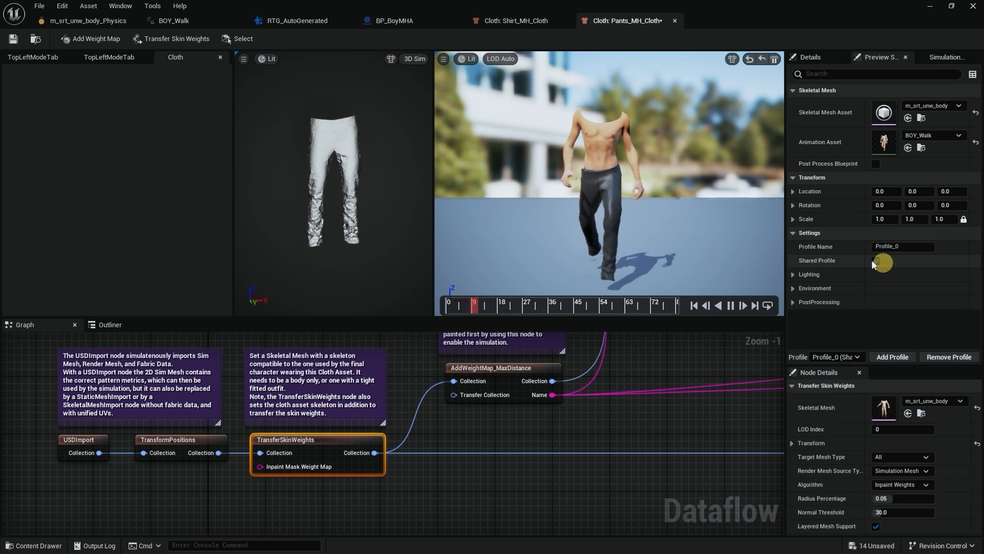
pyautogui.keyDown('alt'); pyautogui.moveTo(677, 207); pyautogui.dragTo(583, 210); pyautogui.keyUp('alt')
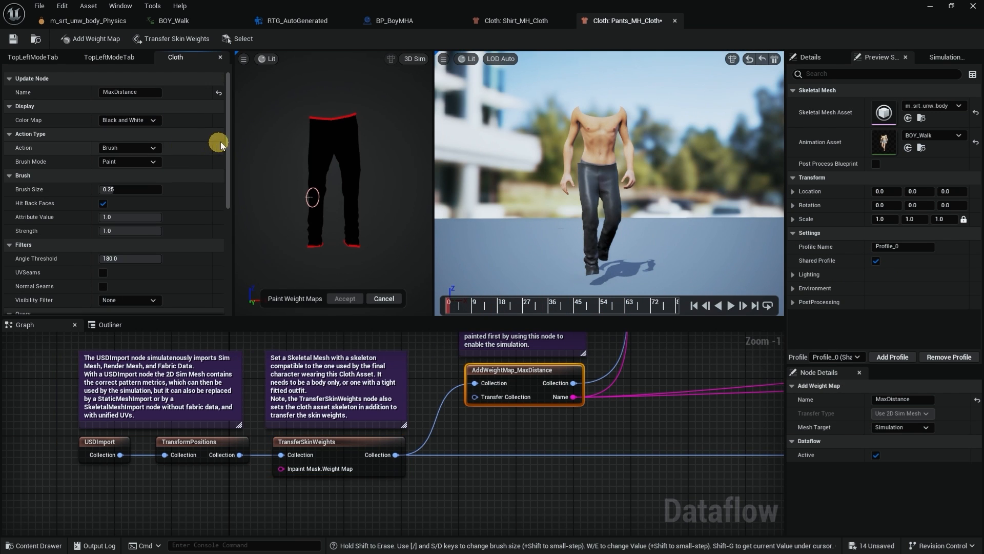
# Invert the pants' MaxDistance weight map and set the paint brush to Attribute Value 0.0, Strength about 0.776 and Brush Size about 0.215.
pyautogui.moveTo(229, 131); pyautogui.dragTo(222, 230)
pyautogui.click(144, 148)
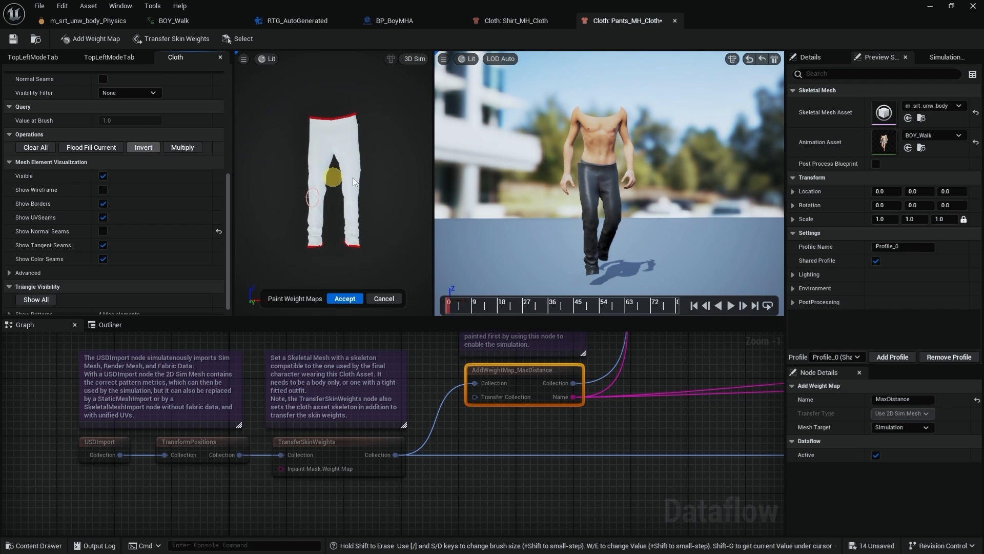
pyautogui.scroll(4, 365, 178)
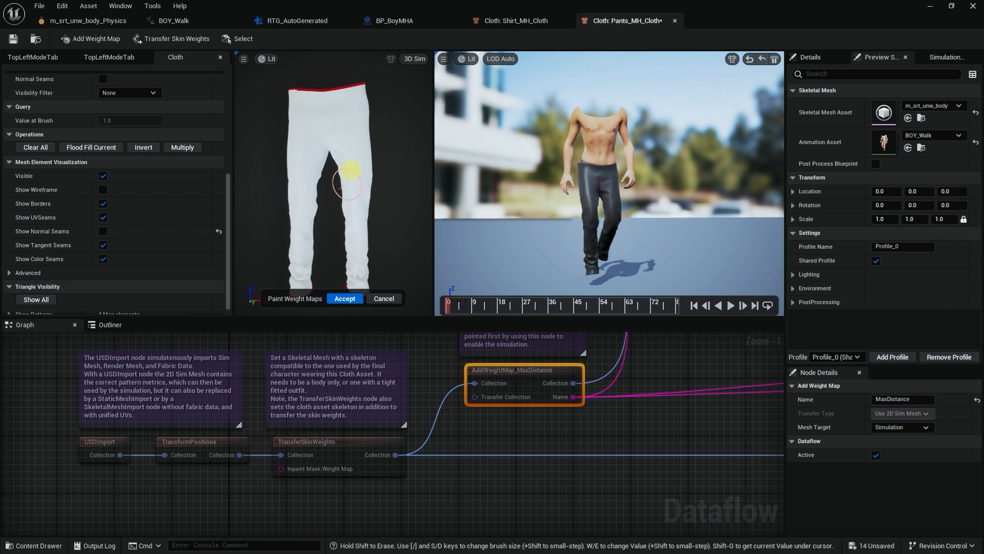
pyautogui.moveTo(351, 170); pyautogui.dragTo(349, 143, button='middle')
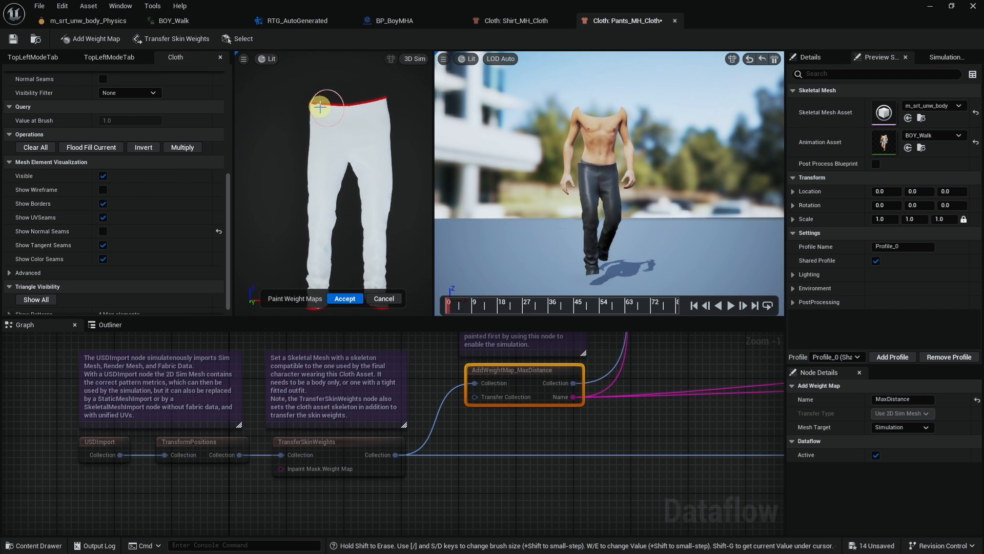
pyautogui.moveTo(173, 125); pyautogui.dragTo(179, 241, button='right')
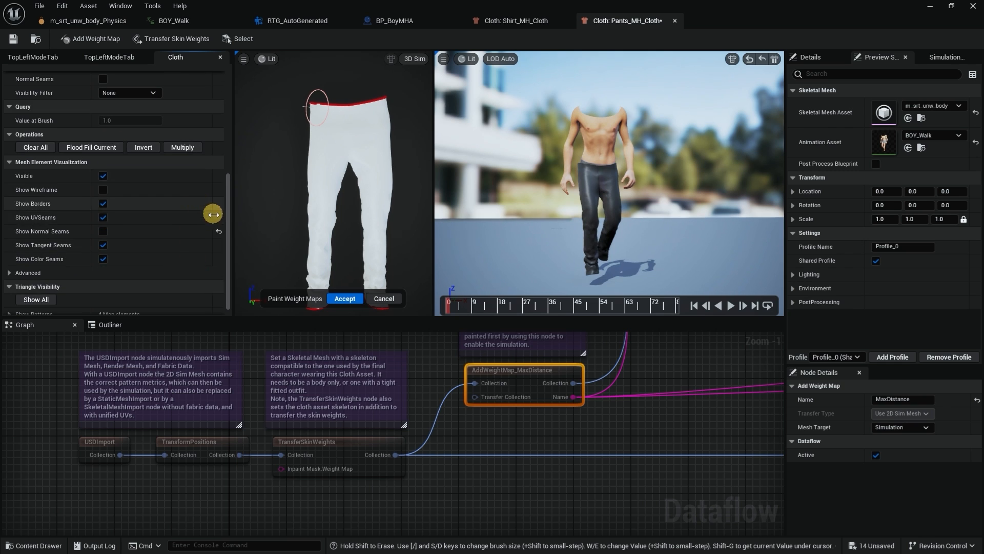
pyautogui.moveTo(229, 216); pyautogui.dragTo(242, 98)
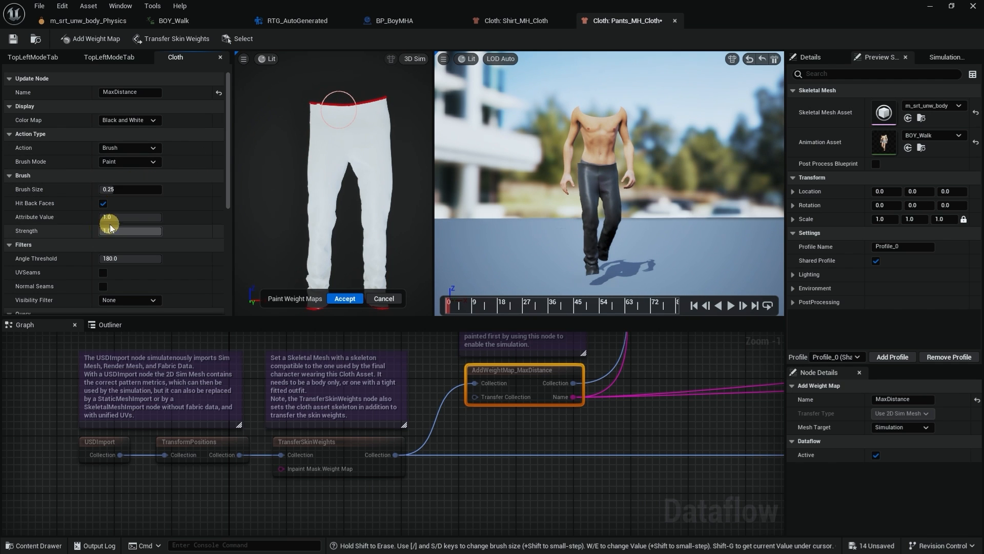
pyautogui.moveTo(150, 218)
pyautogui.mouseDown()
pyautogui.moveTo(130, 218)
pyautogui.moveTo(142, 217)
pyautogui.mouseUp()
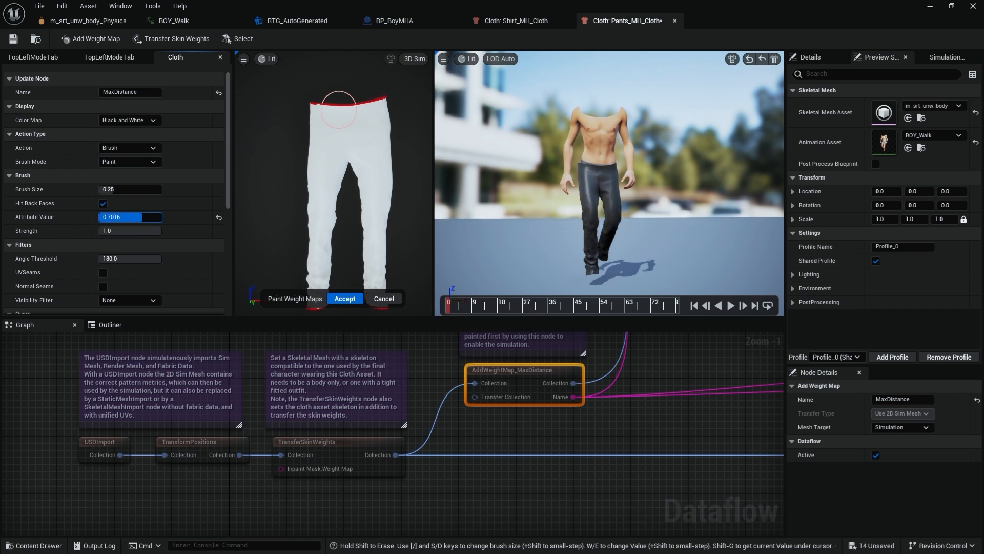
pyautogui.moveTo(106, 217); pyautogui.dragTo(99, 217)
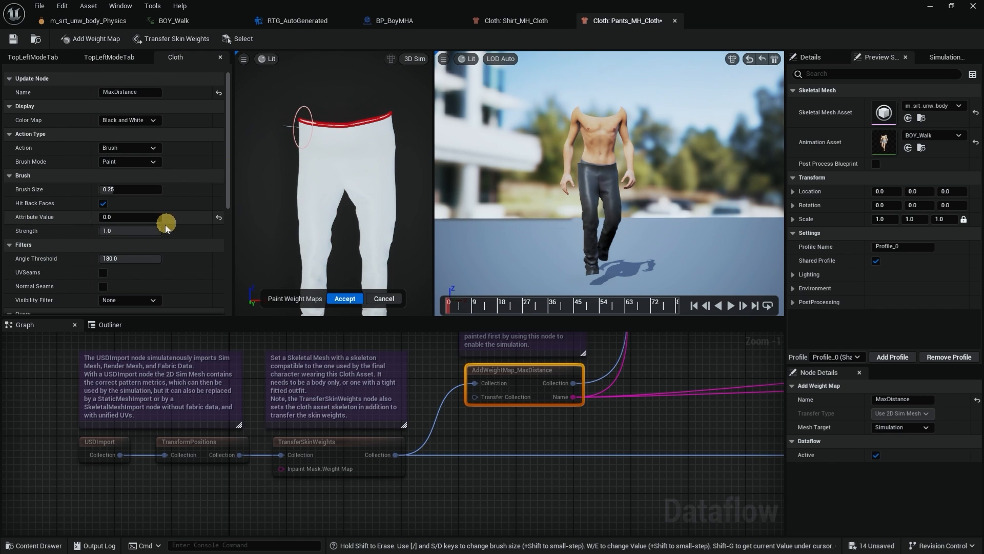
pyautogui.moveTo(145, 230); pyautogui.dragTo(99, 221)
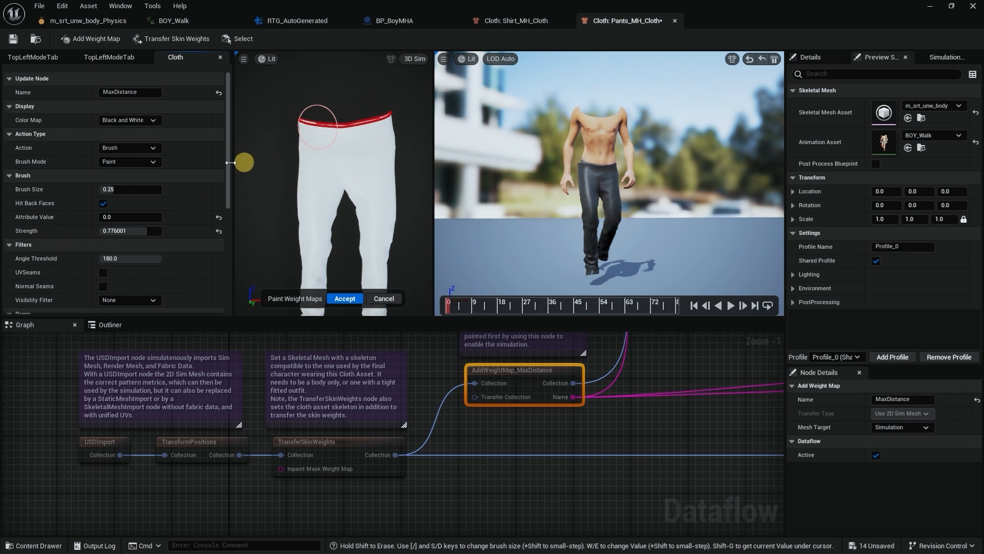
pyautogui.moveTo(111, 188); pyautogui.dragTo(106, 186)
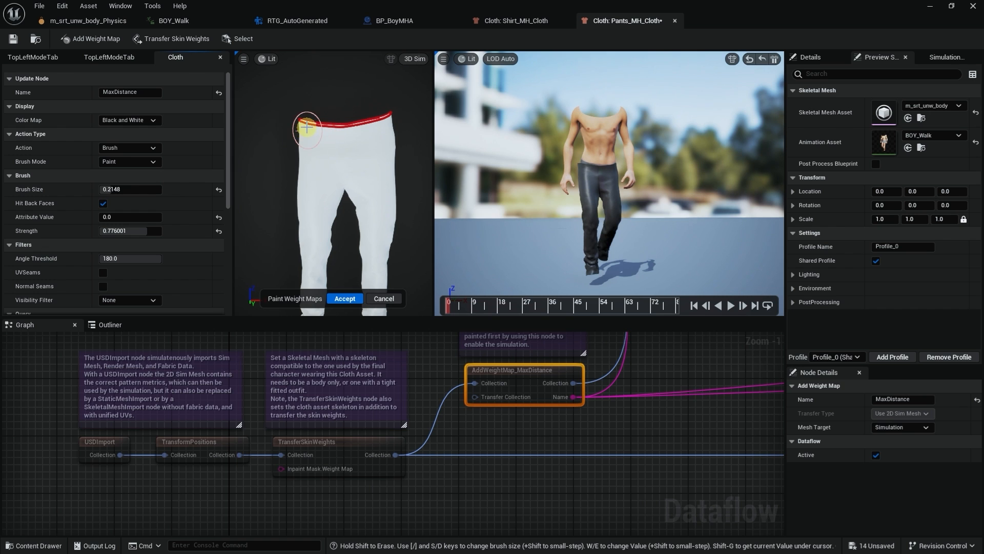
# Paint a band of zero MaxDistance weight around the waist of the pants, covering the front, sides and back.
pyautogui.moveTo(316, 125); pyautogui.dragTo(385, 113)
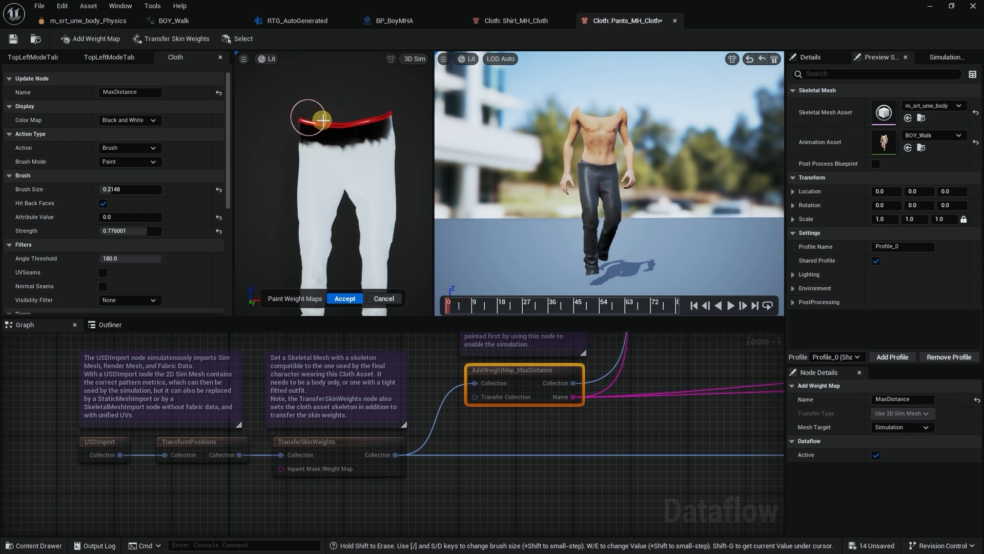
pyautogui.moveTo(323, 120)
pyautogui.keyDown('alt'); pyautogui.mouseDown()
pyautogui.moveTo(375, 126)
pyautogui.moveTo(422, 149)
pyautogui.moveTo(325, 120)
pyautogui.mouseUp(); pyautogui.keyUp('alt')
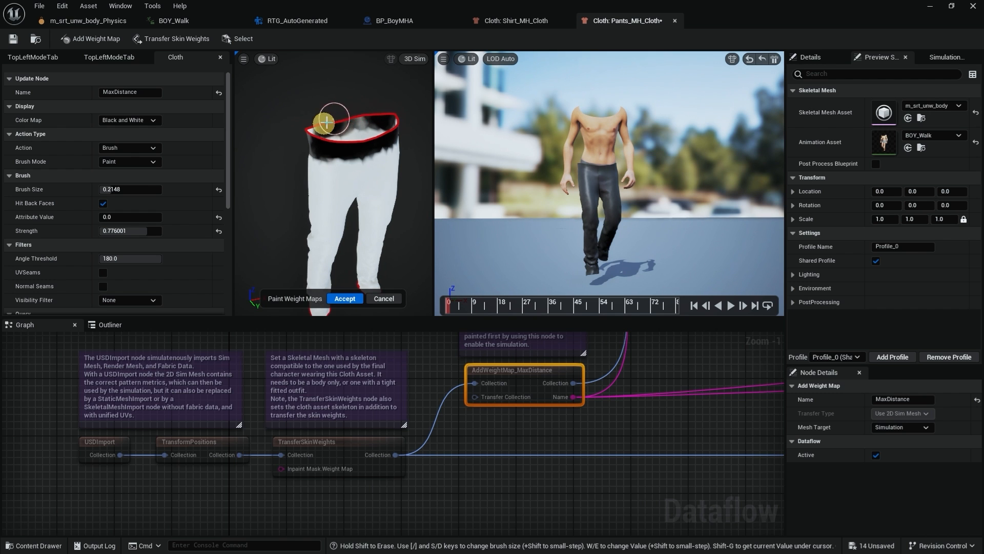
pyautogui.moveTo(383, 113)
pyautogui.mouseDown()
pyautogui.moveTo(398, 114)
pyautogui.moveTo(262, 117)
pyautogui.mouseUp()
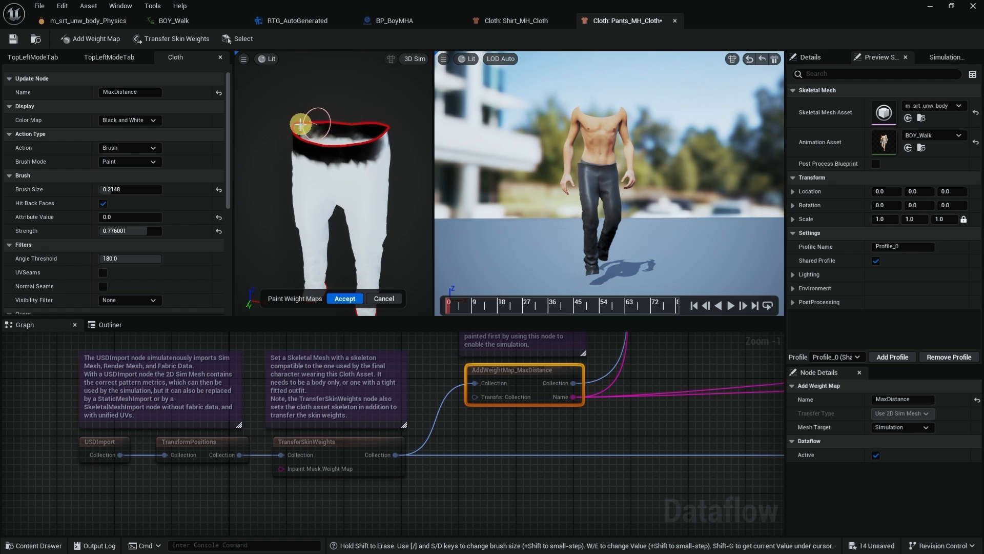
pyautogui.moveTo(365, 121)
pyautogui.keyDown('alt'); pyautogui.mouseDown()
pyautogui.moveTo(319, 104)
pyautogui.moveTo(402, 150)
pyautogui.moveTo(421, 124)
pyautogui.moveTo(442, 121)
pyautogui.mouseUp(); pyautogui.keyUp('alt')
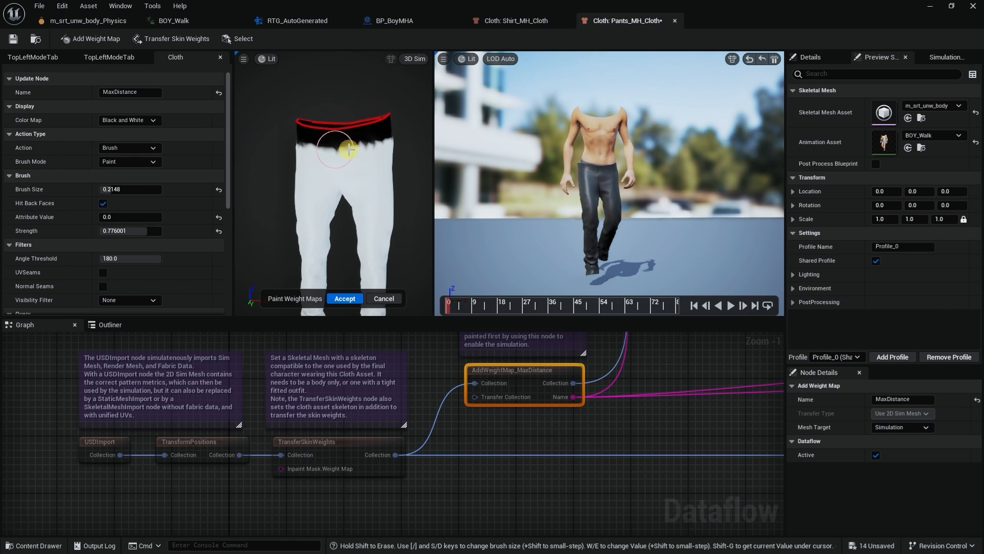
pyautogui.moveTo(338, 149)
pyautogui.mouseDown()
pyautogui.moveTo(311, 136)
pyautogui.moveTo(237, 149)
pyautogui.moveTo(431, 163)
pyautogui.moveTo(330, 158)
pyautogui.moveTo(380, 154)
pyautogui.moveTo(380, 138)
pyautogui.moveTo(394, 142)
pyautogui.moveTo(127, 155)
pyautogui.mouseUp()
# Smooth the lower edge of the painted waistband all around with the Smooth brush at Strength 1.0, and accept the weight map.
pyautogui.click(126, 162)
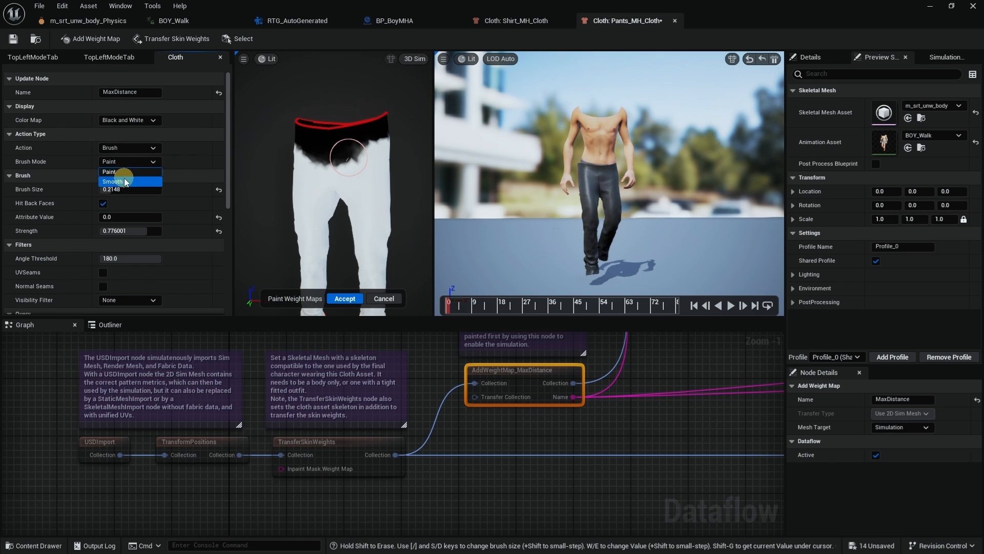
pyautogui.click(124, 183)
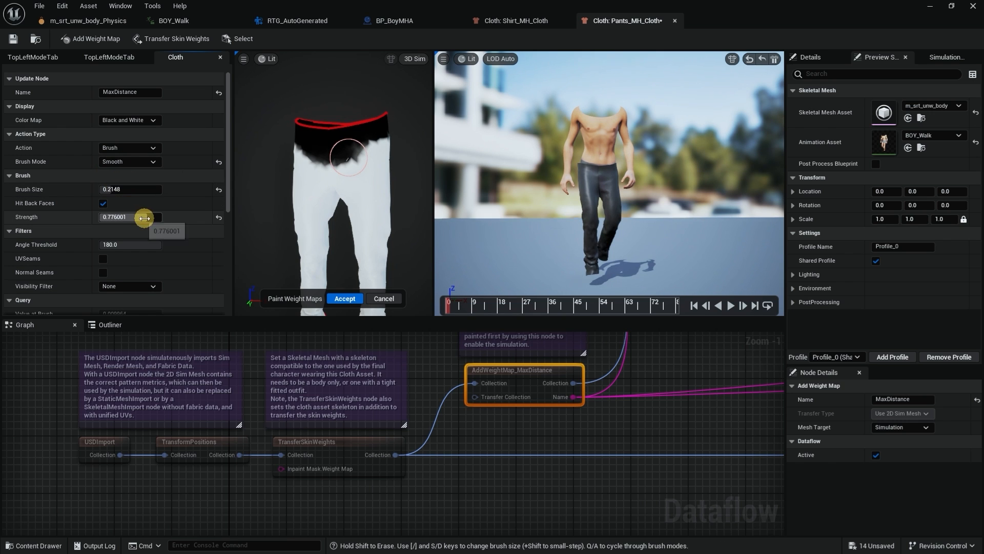
pyautogui.moveTo(140, 217); pyautogui.dragTo(239, 219)
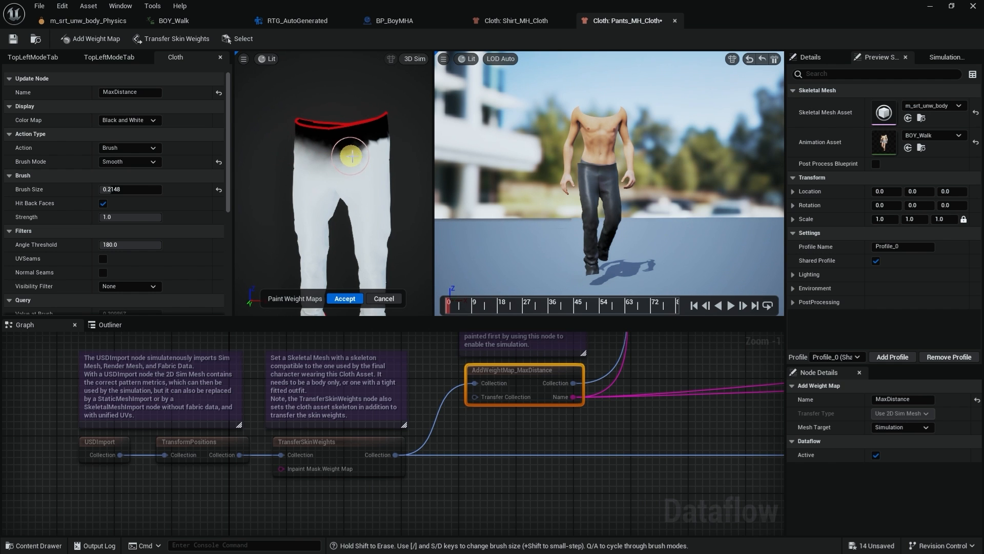
pyautogui.keyDown('alt'); pyautogui.moveTo(398, 137); pyautogui.dragTo(105, 153); pyautogui.keyUp('alt')
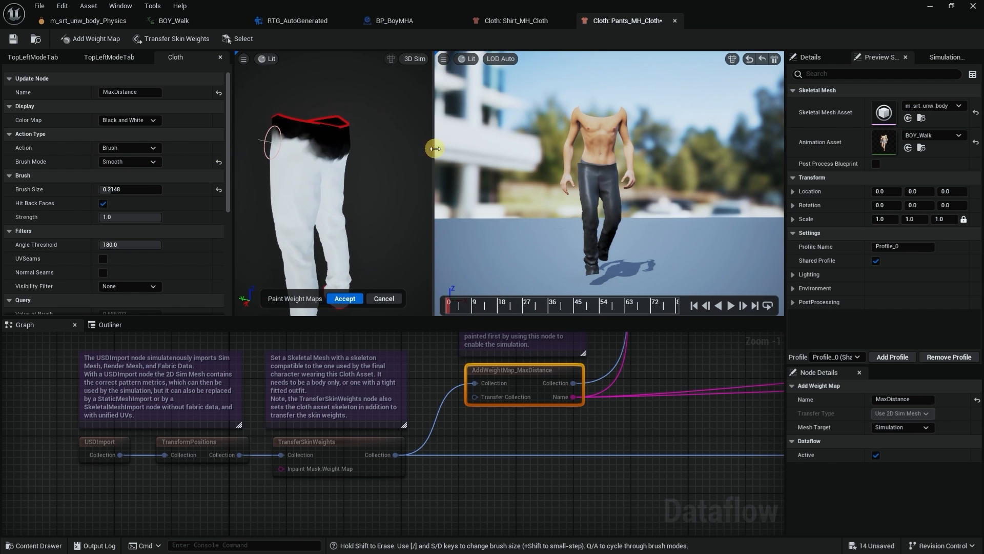
pyautogui.moveTo(285, 139); pyautogui.dragTo(302, 150)
pyautogui.keyDown('alt'); pyautogui.moveTo(418, 167); pyautogui.dragTo(123, 161); pyautogui.keyUp('alt')
pyautogui.moveTo(358, 150)
pyautogui.keyDown('alt'); pyautogui.mouseDown()
pyautogui.moveTo(410, 150)
pyautogui.moveTo(200, 156)
pyautogui.mouseUp(); pyautogui.keyUp('alt')
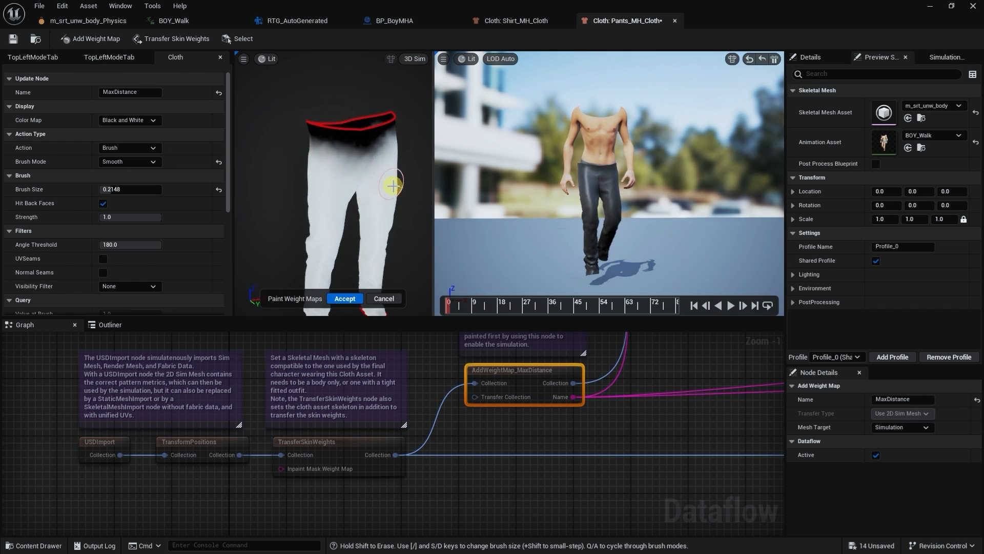
pyautogui.keyDown('alt'); pyautogui.moveTo(393, 186); pyautogui.dragTo(303, 171); pyautogui.keyUp('alt')
pyautogui.keyDown('alt'); pyautogui.moveTo(388, 253); pyautogui.dragTo(392, 174, button='middle'); pyautogui.keyUp('alt')
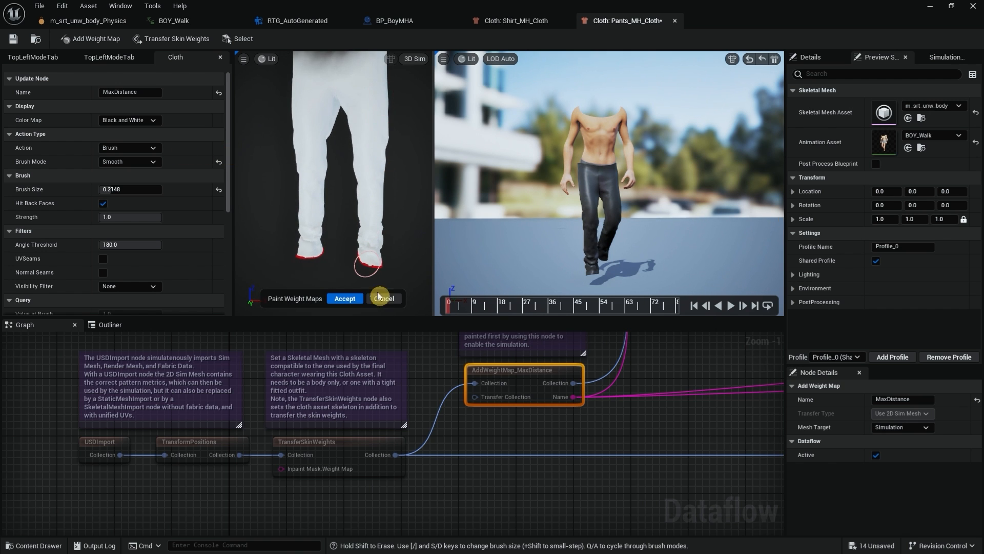
pyautogui.click(352, 298)
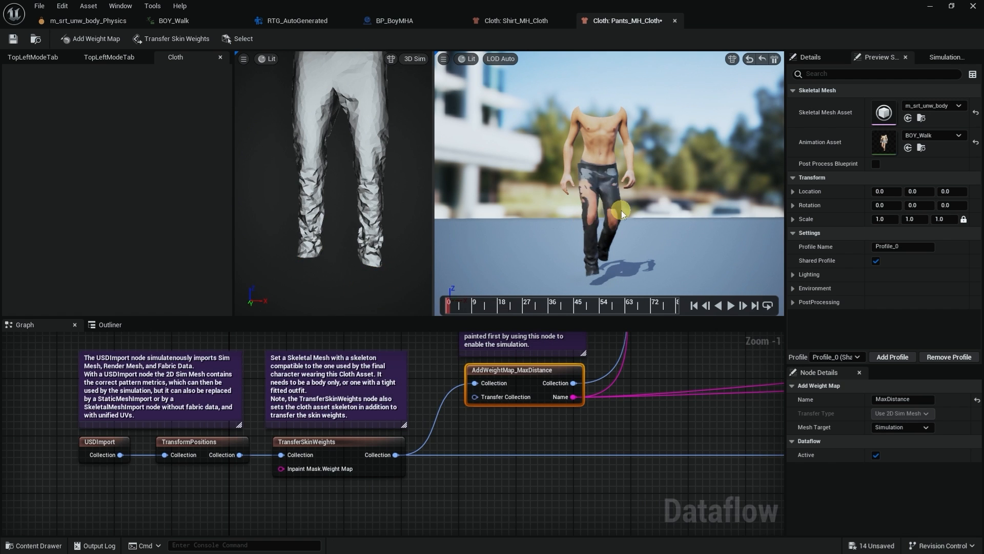
# Play the walk animation and view the body from the side to examine how the pants simulate.
pyautogui.keyDown('alt'); pyautogui.moveTo(650, 216); pyautogui.dragTo(561, 211); pyautogui.keyUp('alt')
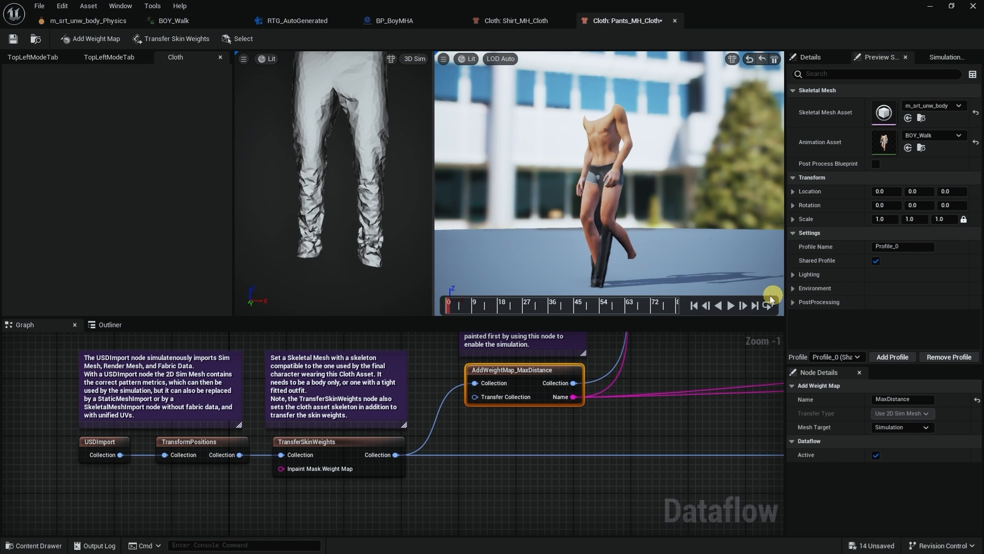
pyautogui.click(732, 309)
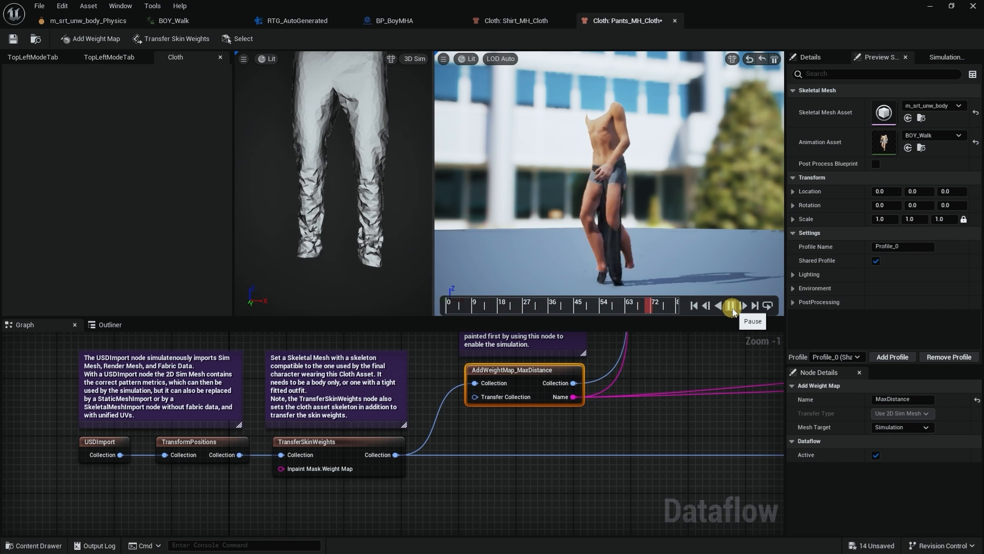
# Pause the walk animation and return it to the first frame, facing the body from the front.
pyautogui.click(730, 307)
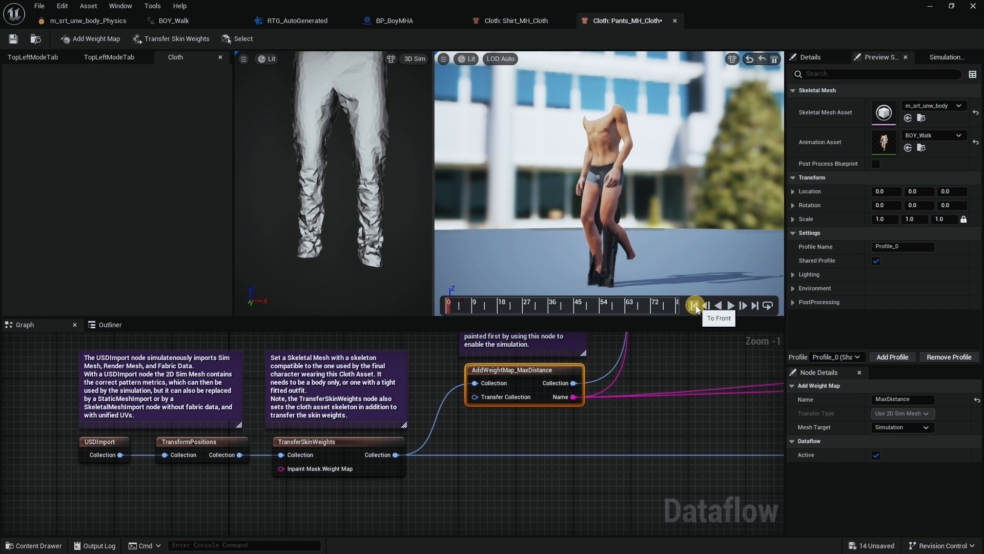
pyautogui.keyDown('alt'); pyautogui.moveTo(669, 212); pyautogui.dragTo(712, 209); pyautogui.keyUp('alt')
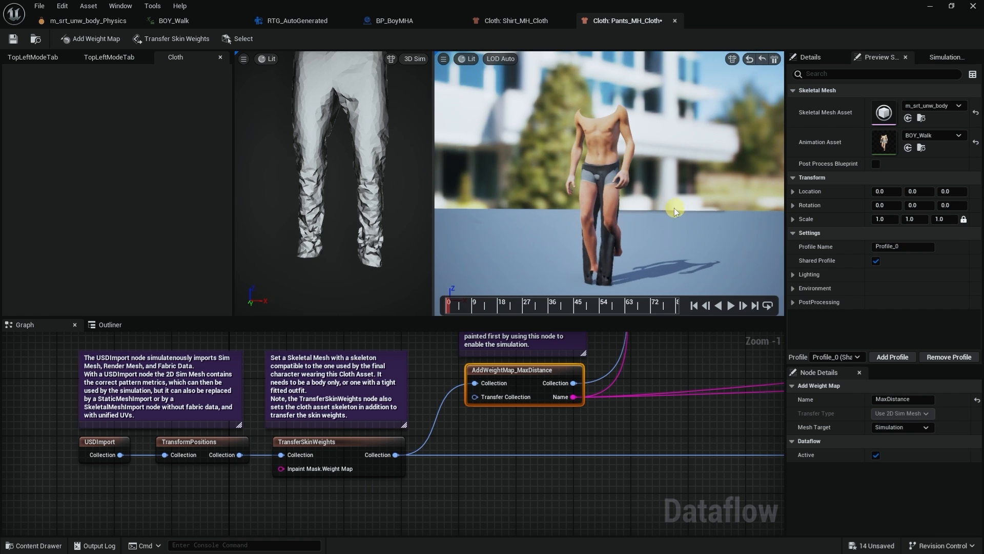
# Select the SetPhysicsAsset node in the Dataflow graph and reset the paused cloth simulation.
pyautogui.moveTo(608, 419); pyautogui.dragTo(382, 512, button='right')
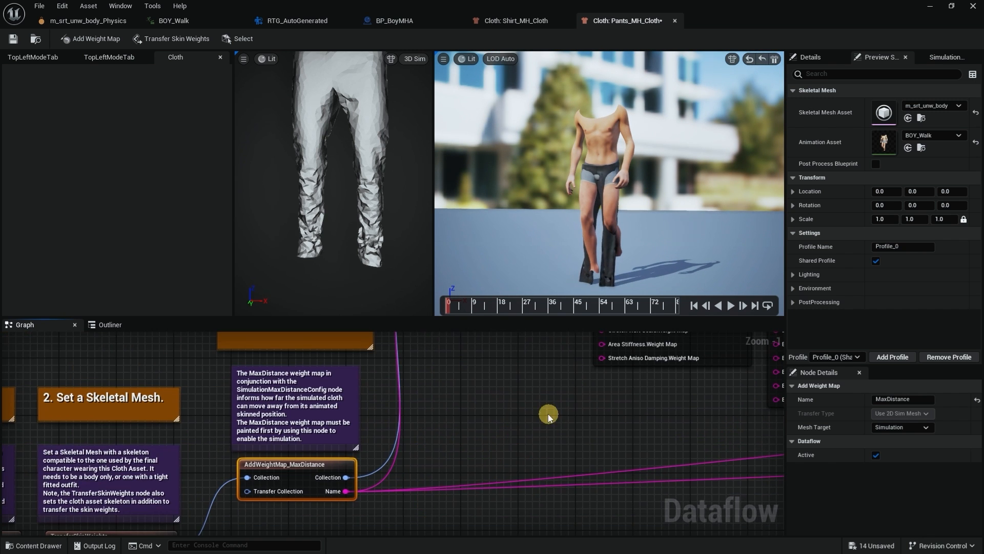
pyautogui.moveTo(561, 392); pyautogui.dragTo(432, 465, button='right')
pyautogui.moveTo(615, 426); pyautogui.dragTo(422, 497, button='right')
pyautogui.moveTo(681, 451); pyautogui.dragTo(514, 477, button='right')
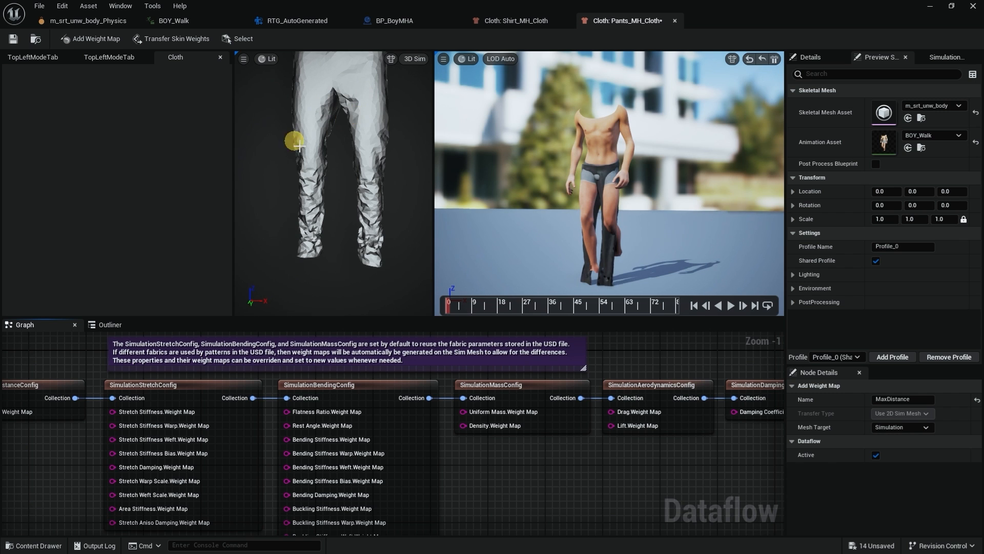
pyautogui.moveTo(666, 453); pyautogui.dragTo(515, 472, button='right')
pyautogui.moveTo(639, 435); pyautogui.dragTo(341, 487, button='right')
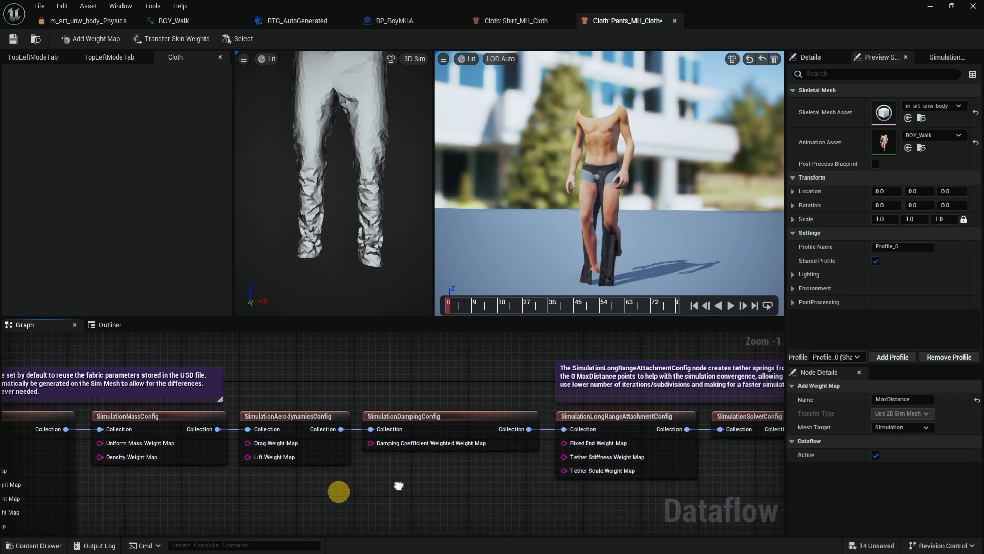
pyautogui.moveTo(672, 455); pyautogui.dragTo(633, 458, button='right')
pyautogui.moveTo(593, 396); pyautogui.dragTo(548, 397, button='right')
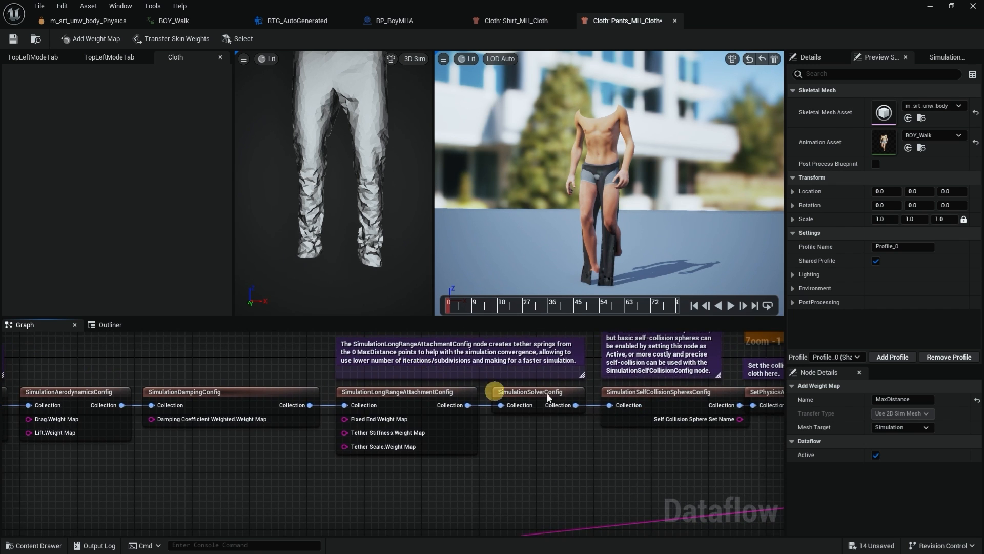
pyautogui.moveTo(655, 378); pyautogui.dragTo(463, 377, button='right')
pyautogui.click(606, 397)
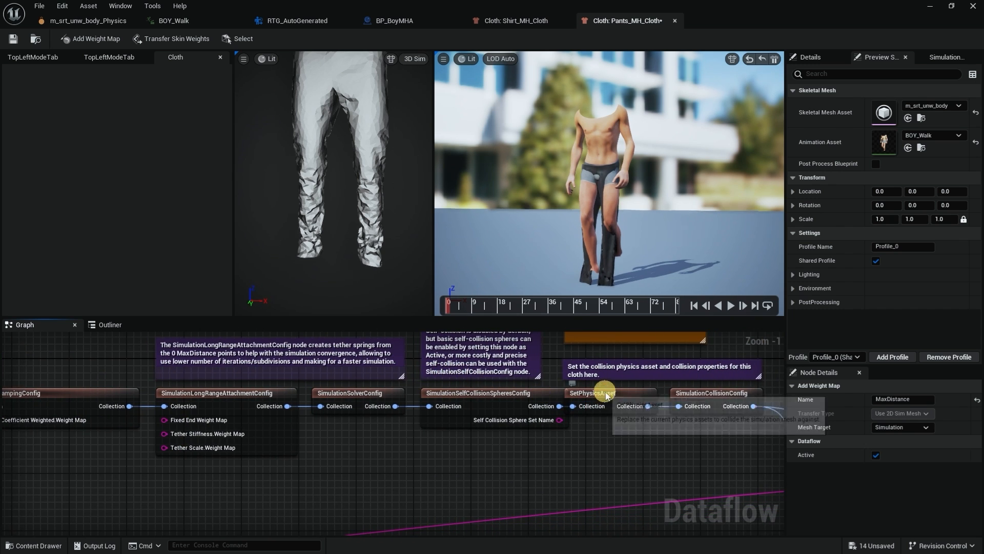
pyautogui.moveTo(606, 398); pyautogui.dragTo(621, 398)
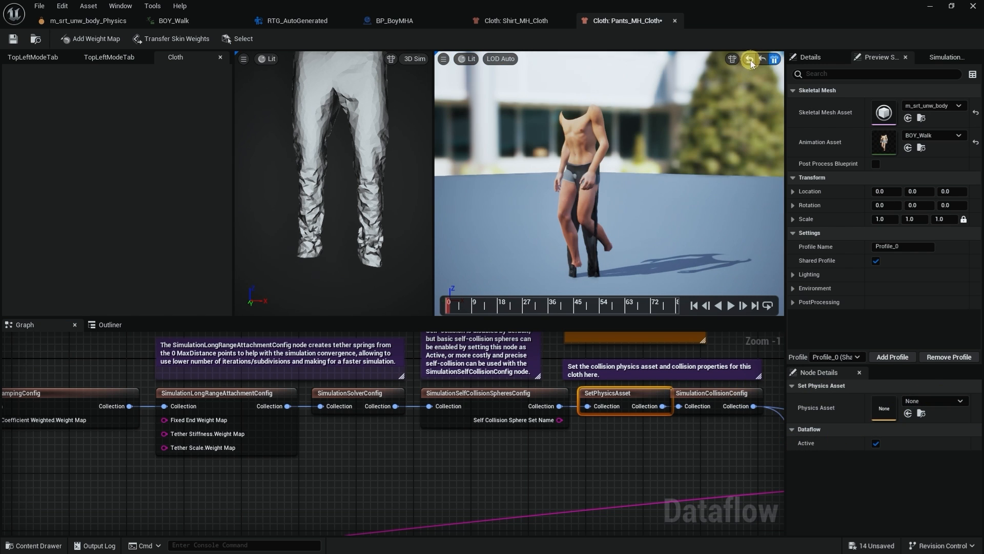
pyautogui.click(750, 61)
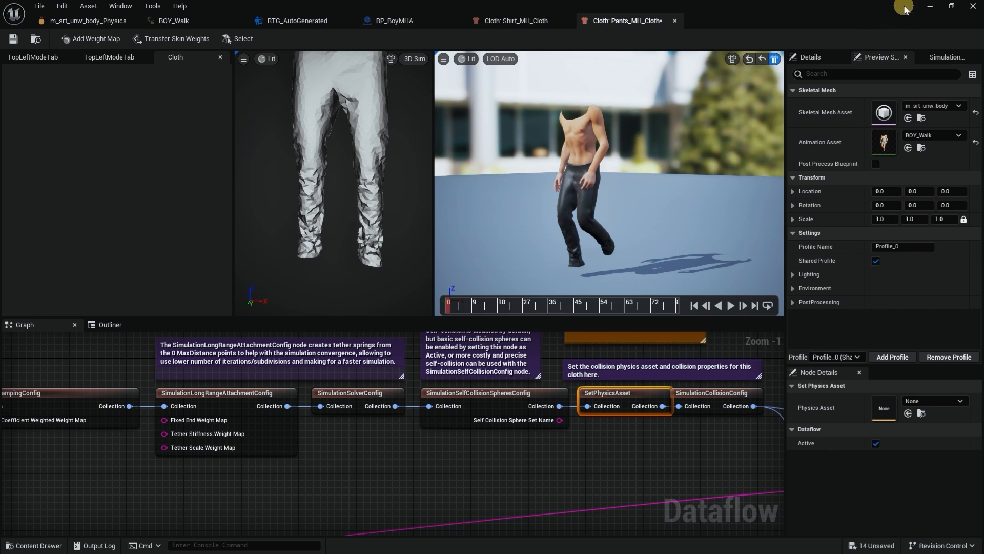
# In the main editor's Content Browser, open the folder MetaHumans/Common/Male/Short/UnderWeight/Body.
pyautogui.click(931, 6)
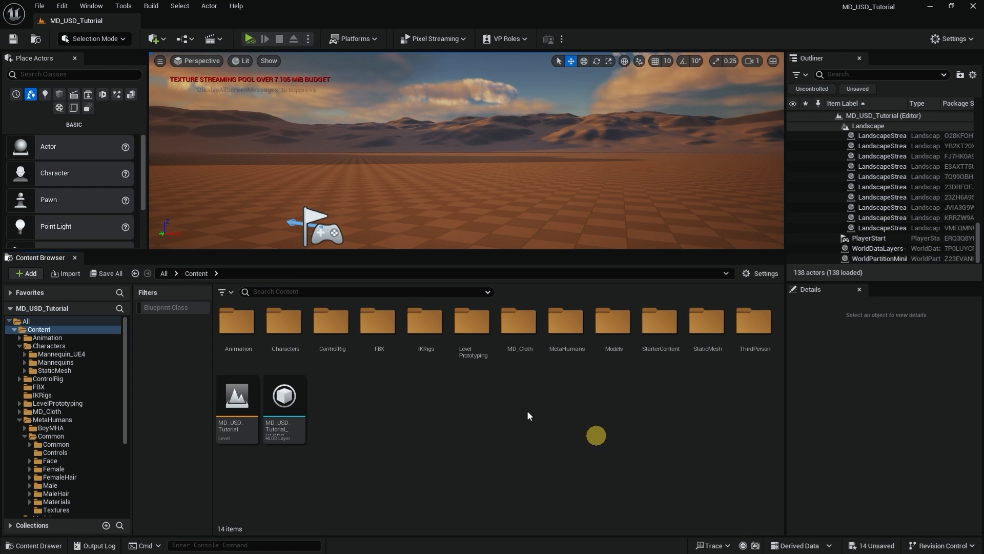
pyautogui.doubleClick(569, 322)
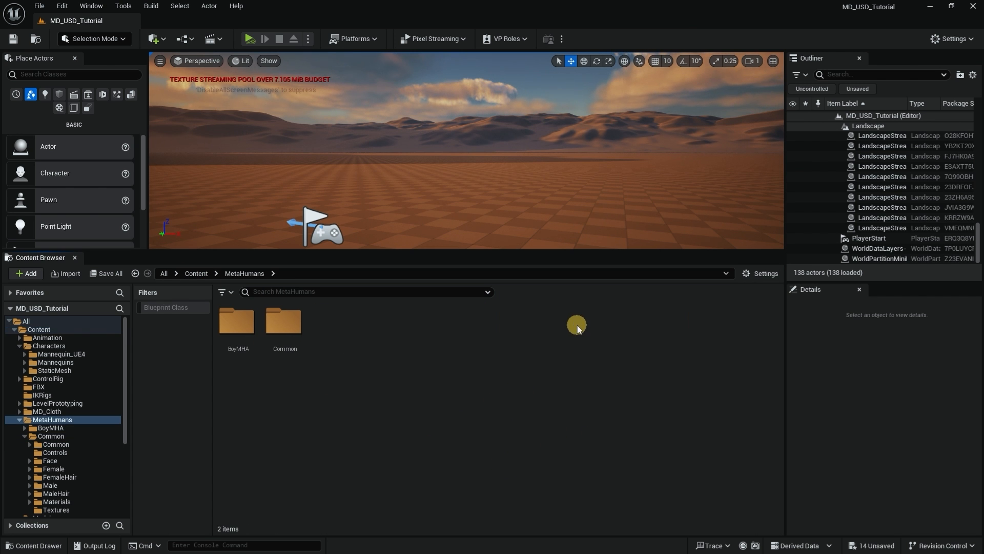
pyautogui.doubleClick(283, 321)
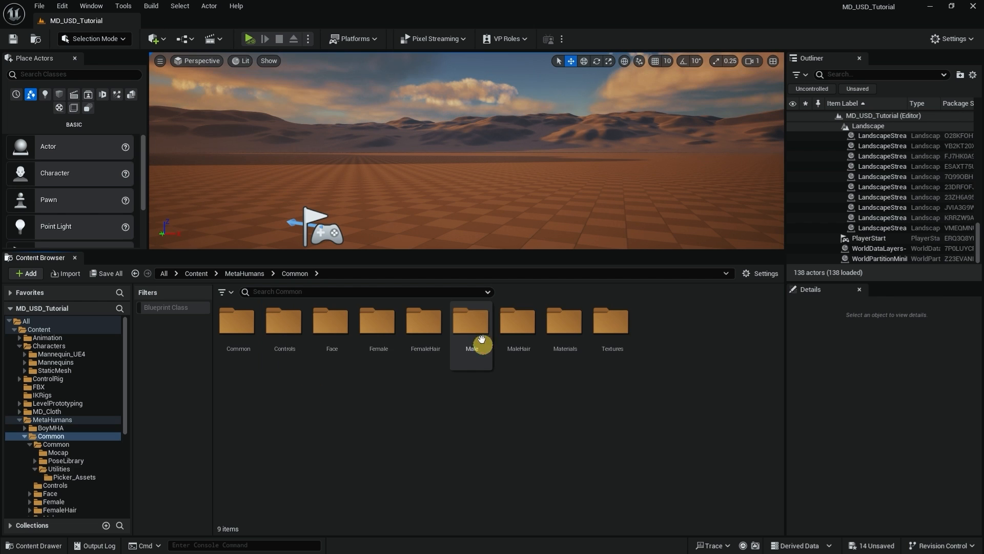
pyautogui.click(478, 327)
pyautogui.doubleClick(479, 327)
pyautogui.doubleClick(236, 321)
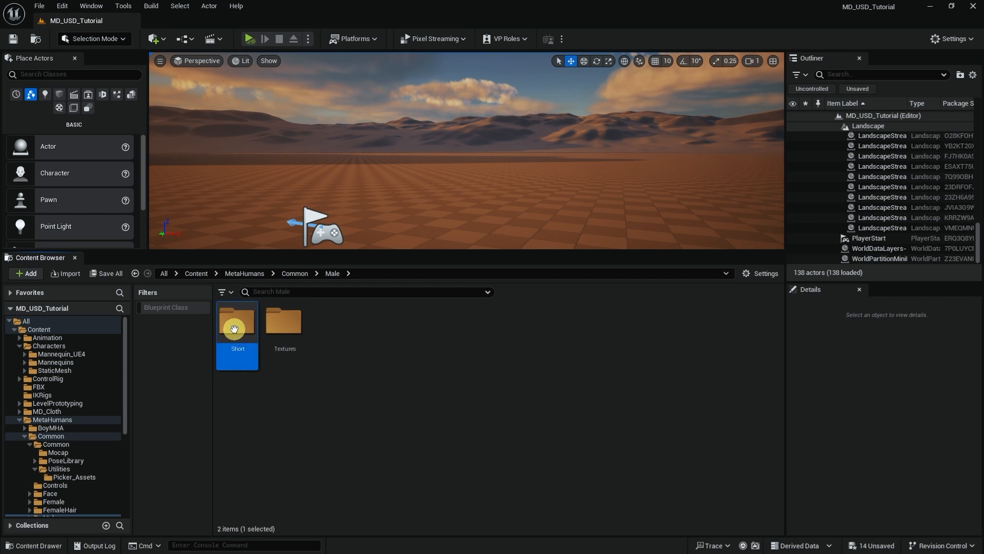
pyautogui.doubleClick(239, 341)
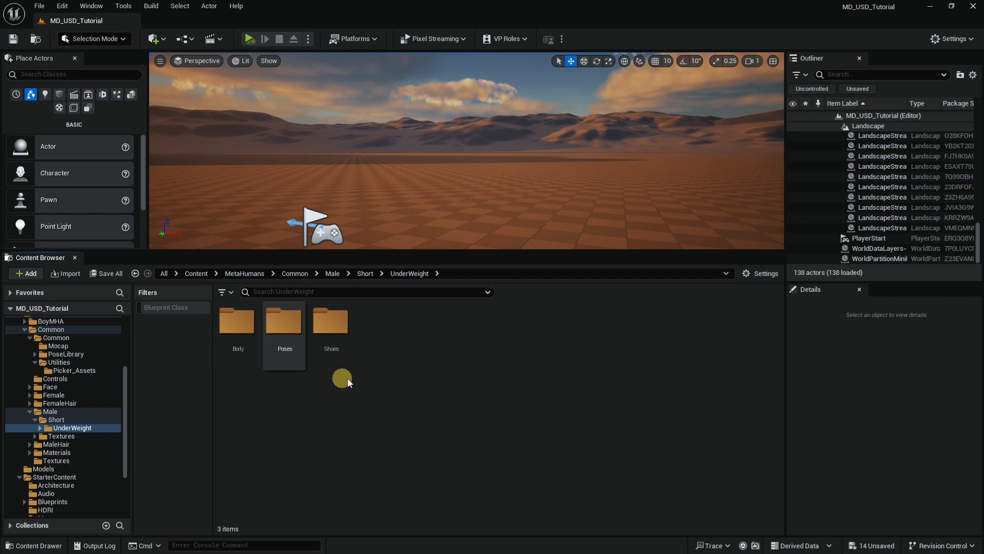
pyautogui.click(232, 326)
pyautogui.doubleClick(231, 326)
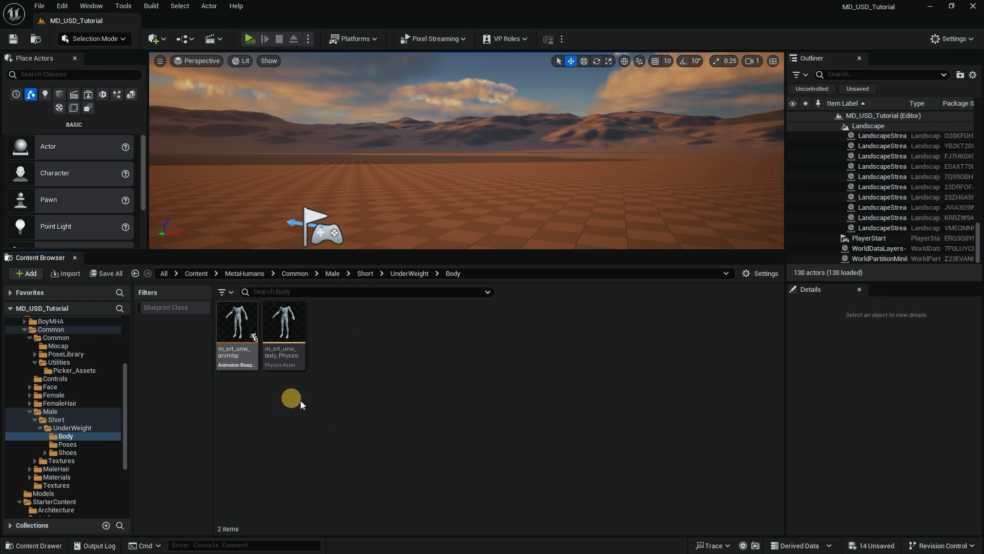
# Open the m_srt_unw_body_Physics asset to inspect the collision bodies around the MetaHuman.
pyautogui.moveTo(279, 338)
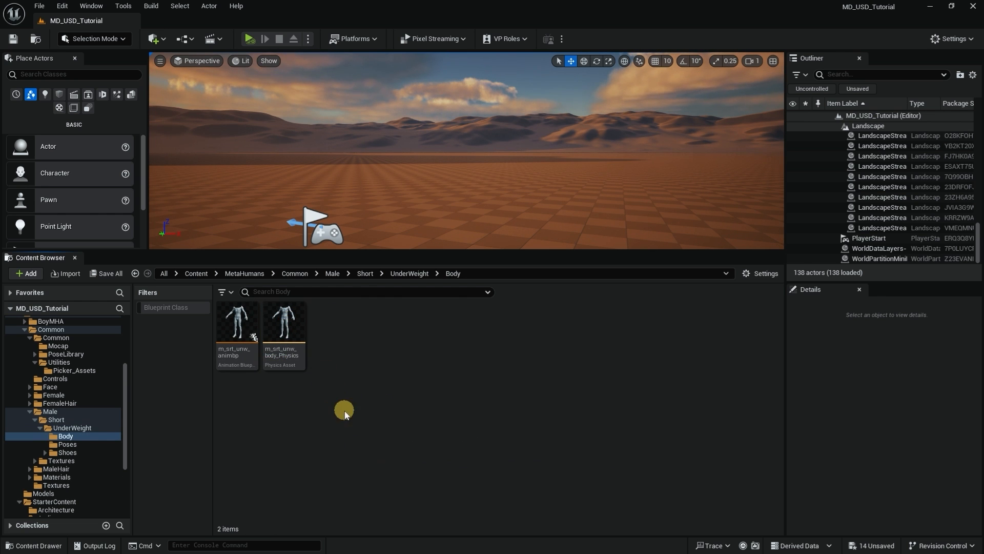
pyautogui.keyDown('ctrl'); pyautogui.scroll(1, 382, 427); pyautogui.keyUp('ctrl')
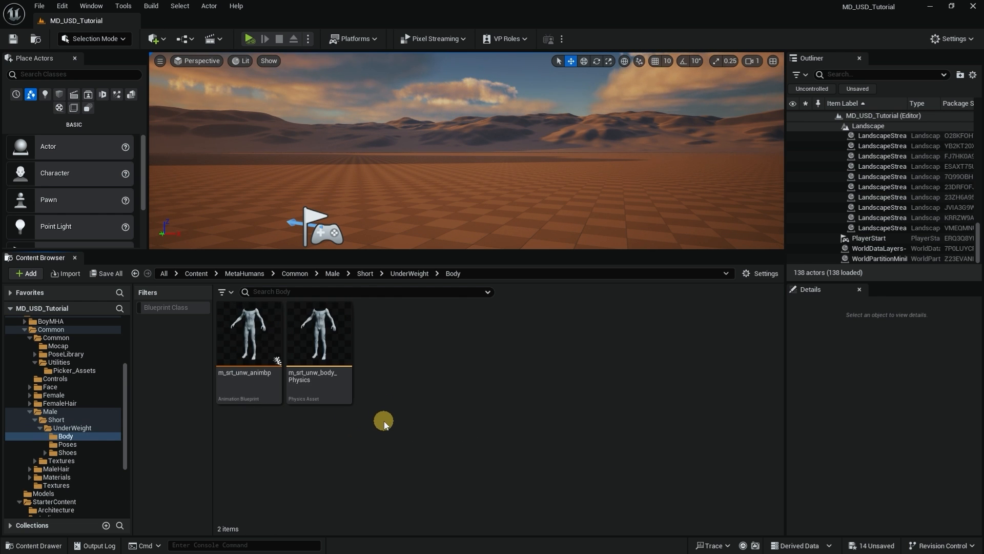
pyautogui.doubleClick(328, 322)
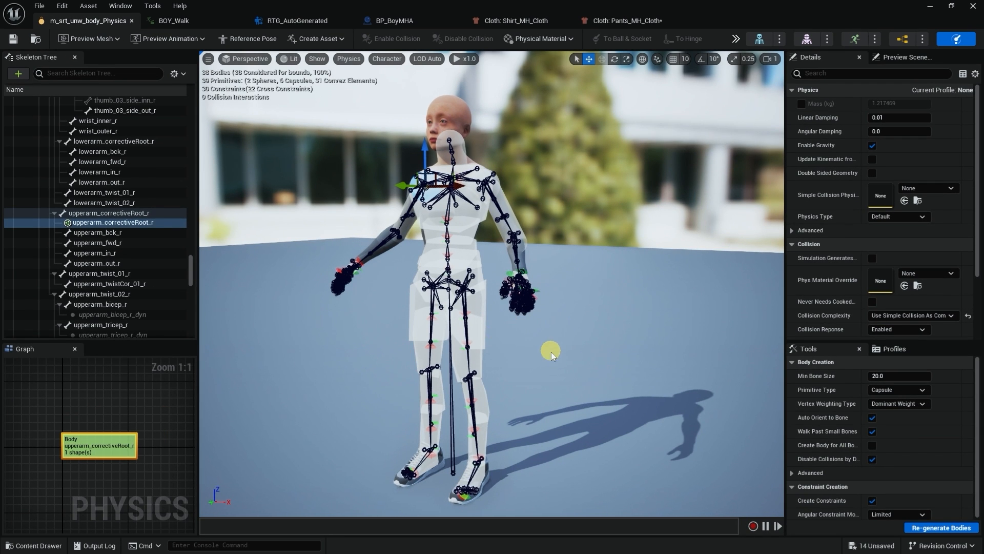
pyautogui.moveTo(565, 360); pyautogui.dragTo(533, 359, button='right')
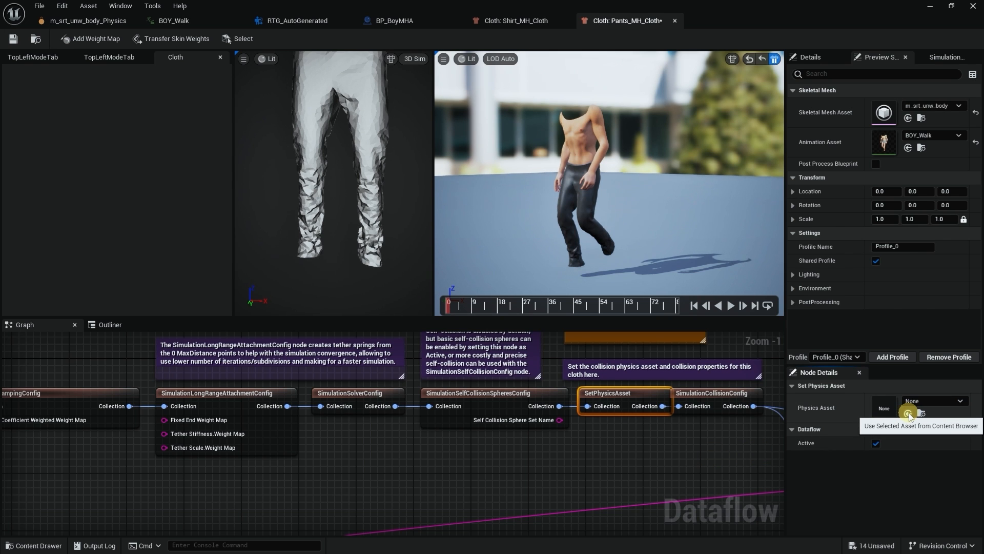
# Assign m_srt_unw_body_Physics as the Physics Asset of the pants' SetPhysicsAsset node and resume the cloth simulation.
pyautogui.click(909, 414)
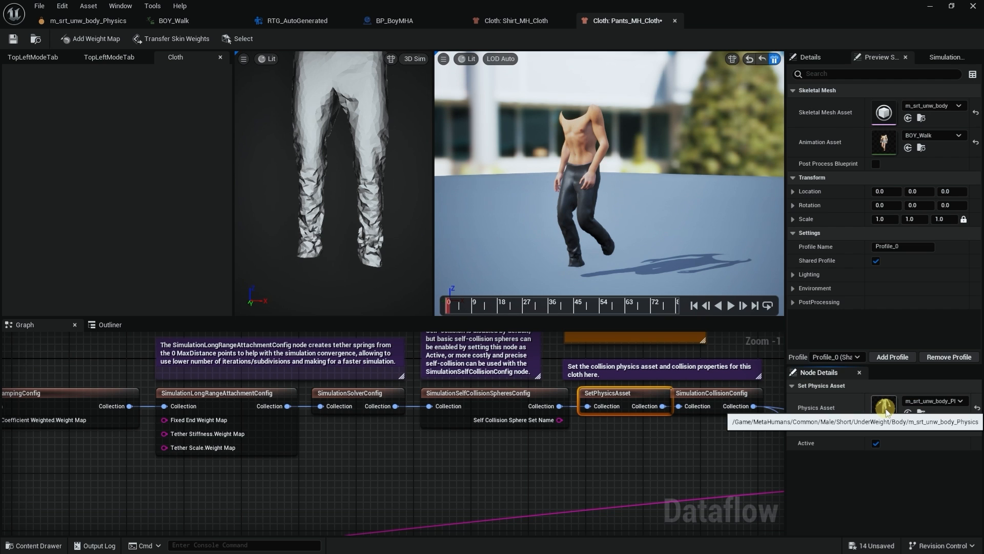
pyautogui.click(769, 64)
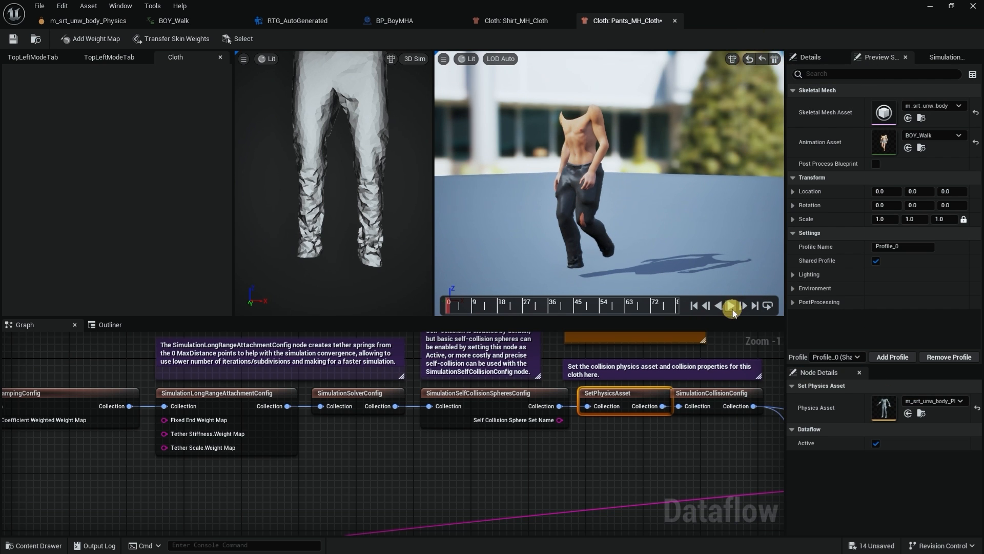
# Play the walk animation and examine how the pants collide with the legs from the side and front.
pyautogui.click(732, 306)
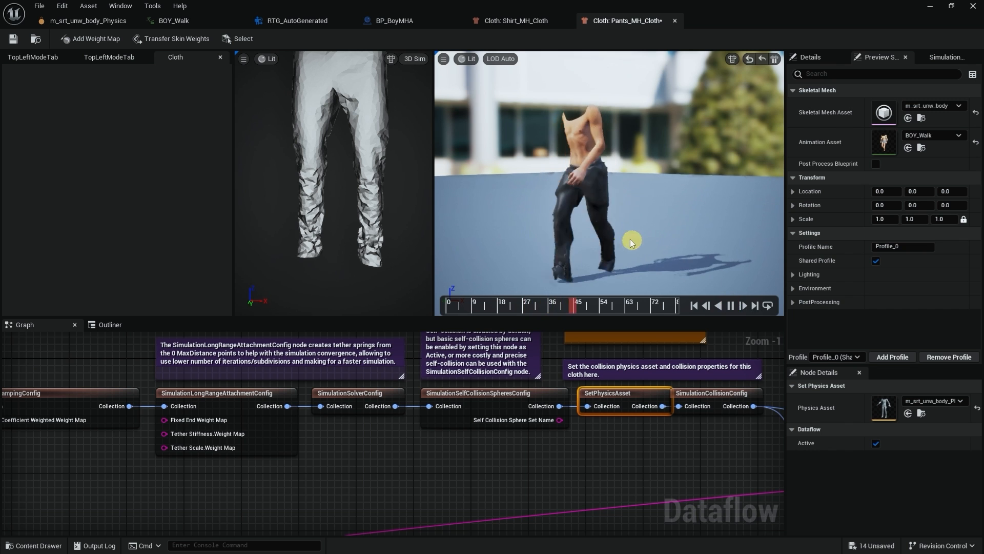
pyautogui.moveTo(647, 227); pyautogui.dragTo(623, 227)
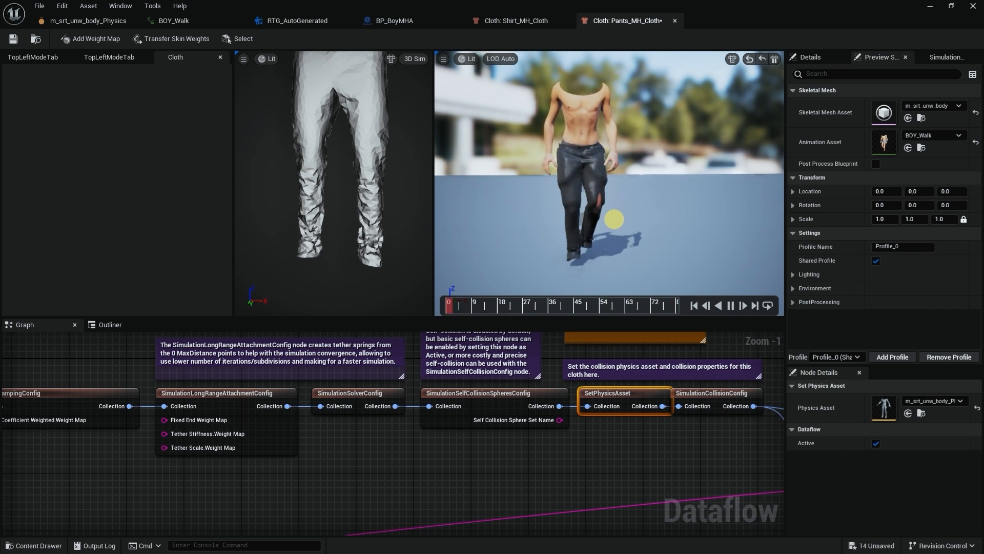
pyautogui.moveTo(622, 226)
pyautogui.mouseDown()
pyautogui.moveTo(501, 226)
pyautogui.moveTo(648, 229)
pyautogui.moveTo(626, 227)
pyautogui.mouseUp()
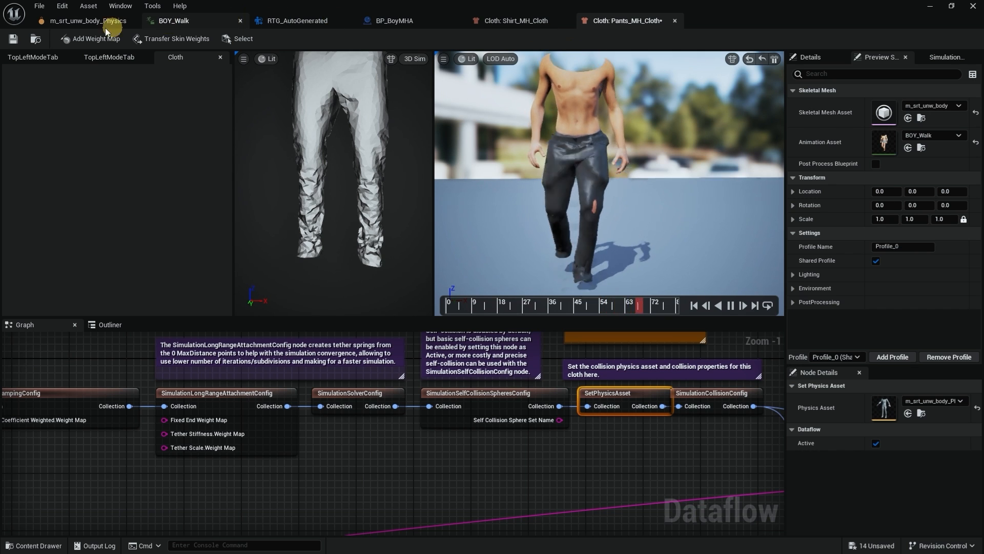
# In the m_srt_unw_body_Physics asset, select the upper thigh collision bodies of both legs and adjust their scale.
pyautogui.click(86, 24)
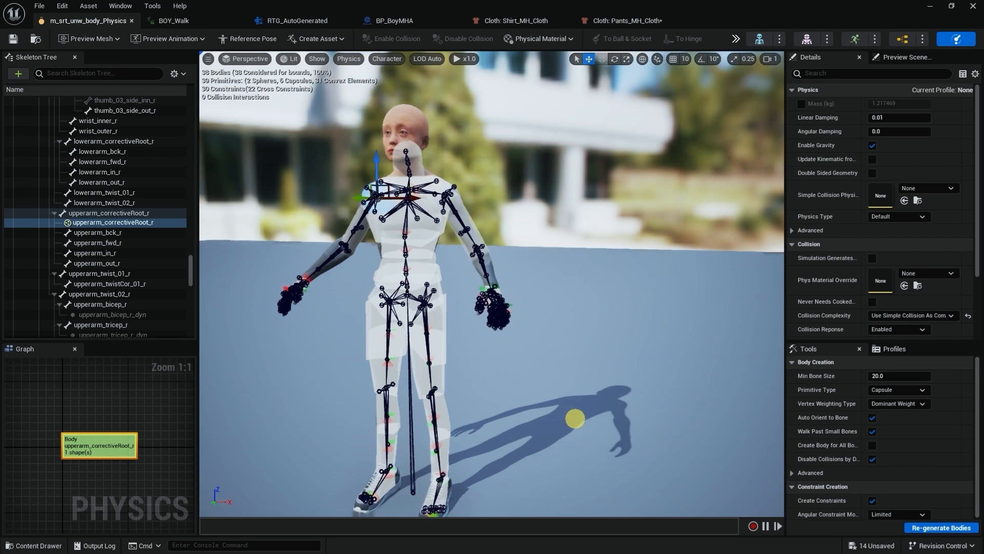
pyautogui.moveTo(526, 403); pyautogui.dragTo(521, 404, button='middle')
pyautogui.scroll(4, 522, 405)
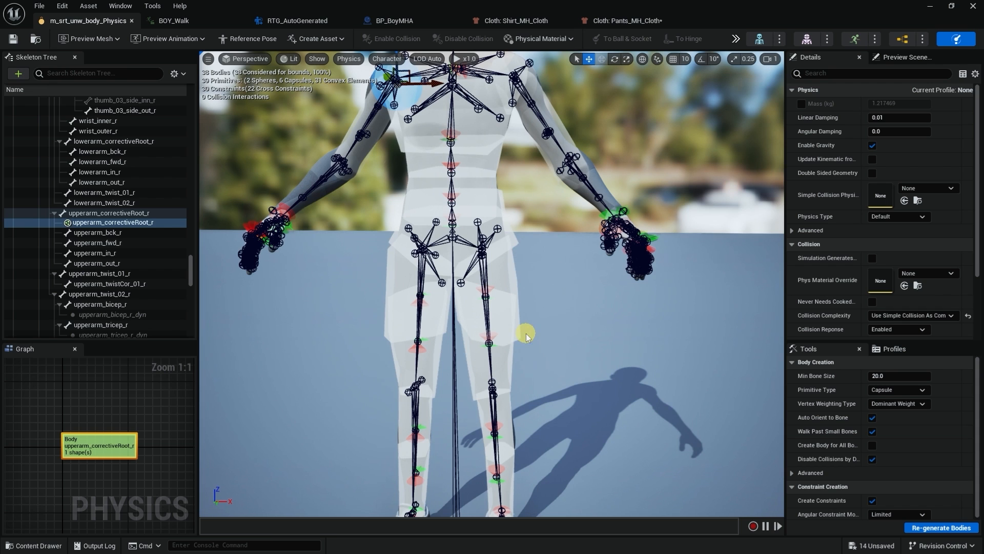
pyautogui.click(519, 330)
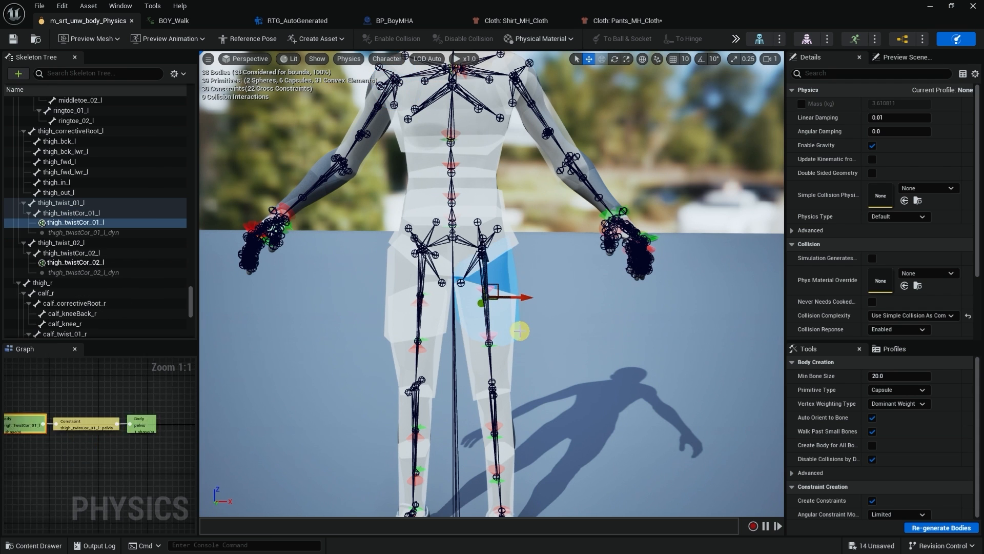
pyautogui.keyDown('ctrl'); pyautogui.click(391, 286); pyautogui.keyUp('ctrl')
pyautogui.press('r')
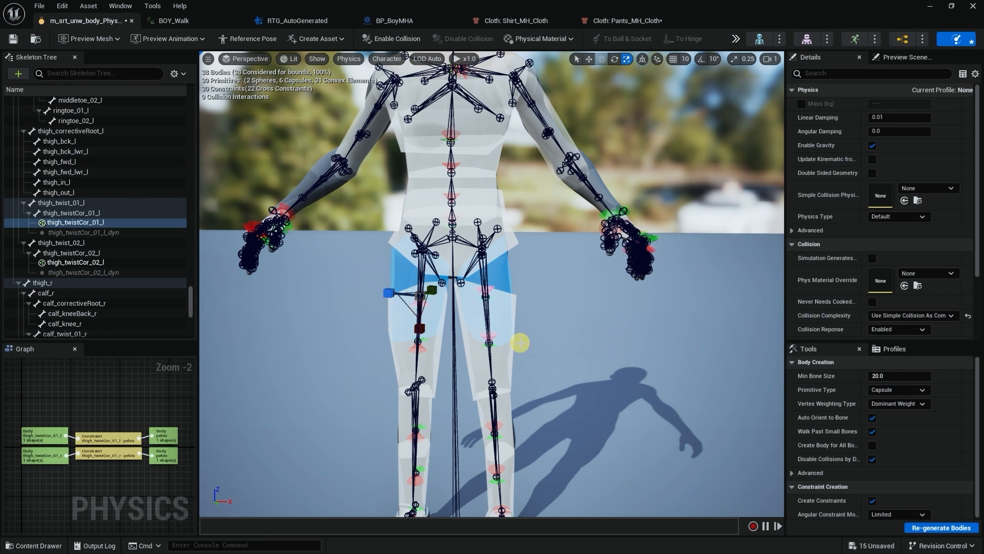
# Select the lower thigh collision bodies of both legs and adjust their scale across the width.
pyautogui.scroll(3, 520, 342)
pyautogui.click(521, 305)
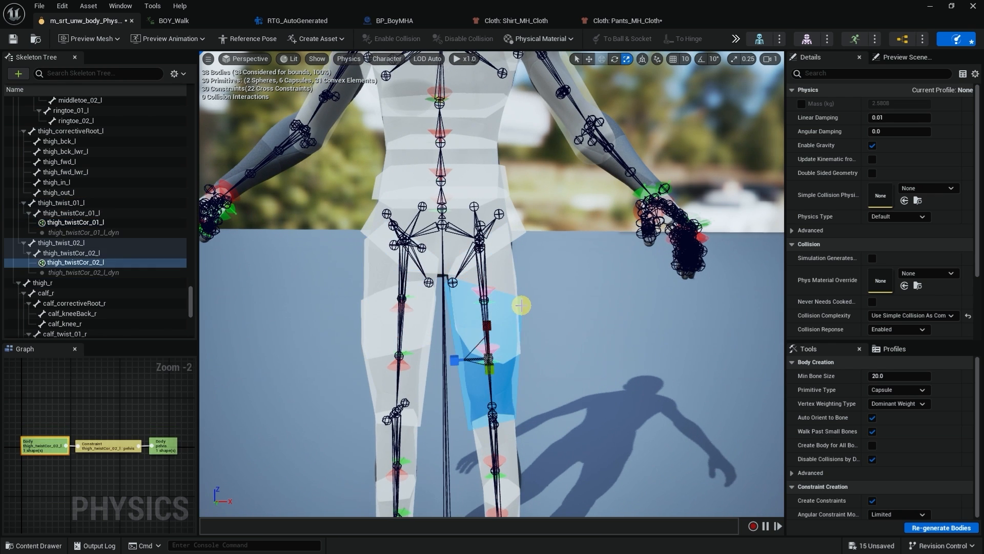
pyautogui.keyDown('ctrl'); pyautogui.click(369, 373); pyautogui.keyUp('ctrl')
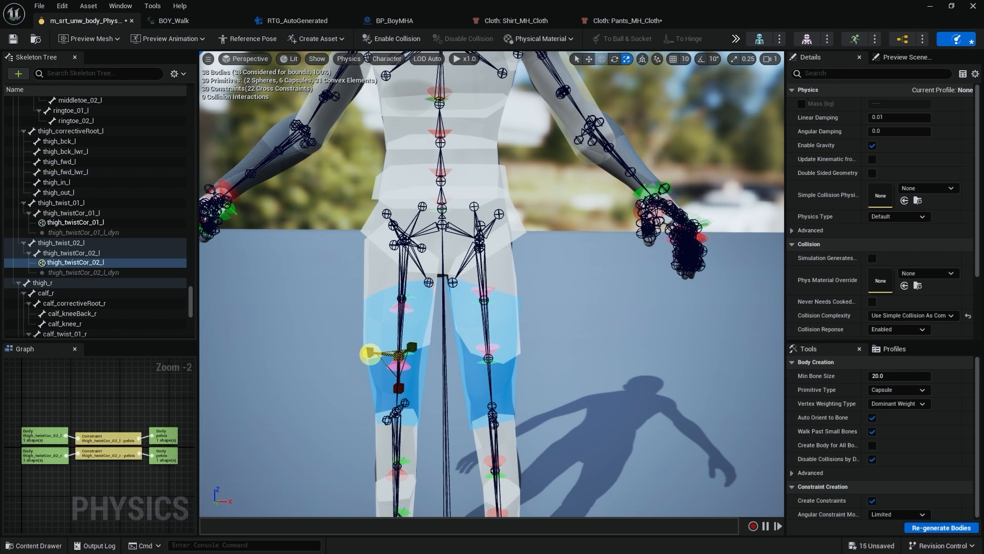
# Reselect both upper thigh collision bodies and adjust their front-to-back scale from the side.
pyautogui.keyDown('alt'); pyautogui.moveTo(573, 360); pyautogui.dragTo(642, 358); pyautogui.keyUp('alt')
pyautogui.click(450, 341)
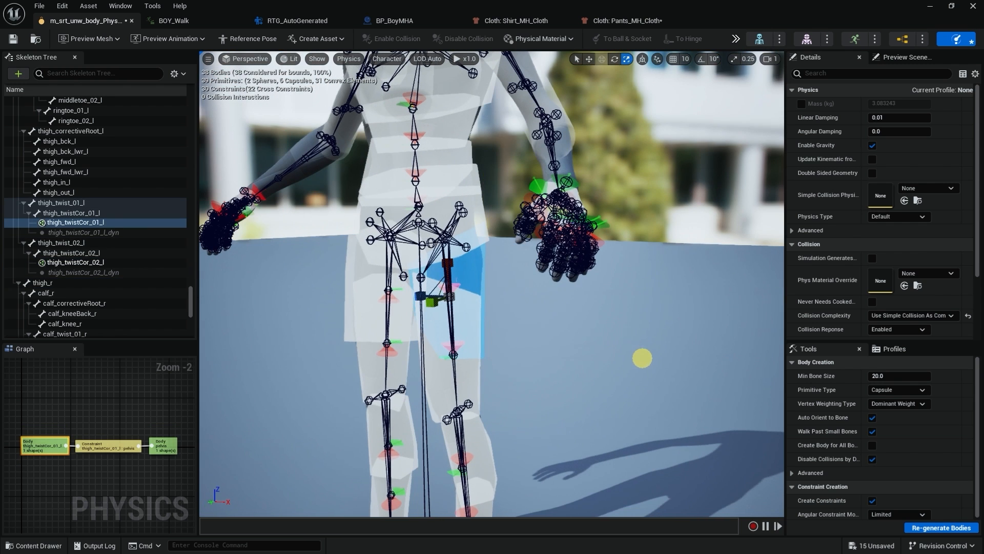
pyautogui.keyDown('ctrl'); pyautogui.click(346, 333); pyautogui.keyUp('ctrl')
pyautogui.keyDown('alt'); pyautogui.moveTo(498, 367); pyautogui.dragTo(453, 290); pyautogui.keyUp('alt')
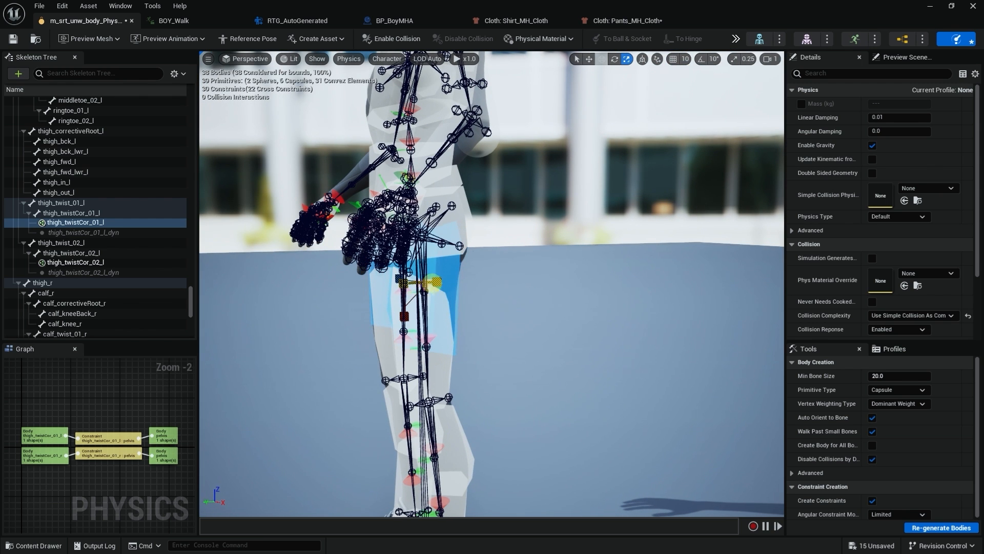
# Examine the fit of the collision bodies around the knees, calves and feet.
pyautogui.keyDown('alt'); pyautogui.moveTo(546, 355); pyautogui.dragTo(542, 377); pyautogui.keyUp('alt')
pyautogui.keyDown('alt'); pyautogui.moveTo(542, 377); pyautogui.dragTo(533, 378, button='middle'); pyautogui.keyUp('alt')
pyautogui.keyDown('alt'); pyautogui.moveTo(533, 378); pyautogui.dragTo(548, 378); pyautogui.keyUp('alt')
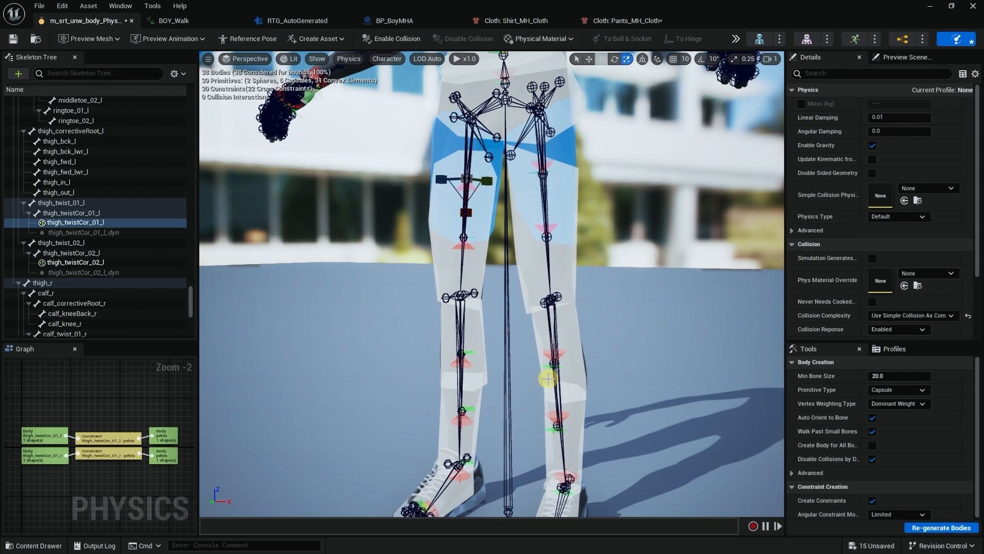
pyautogui.keyDown('alt'); pyautogui.moveTo(600, 237); pyautogui.dragTo(554, 138); pyautogui.keyUp('alt')
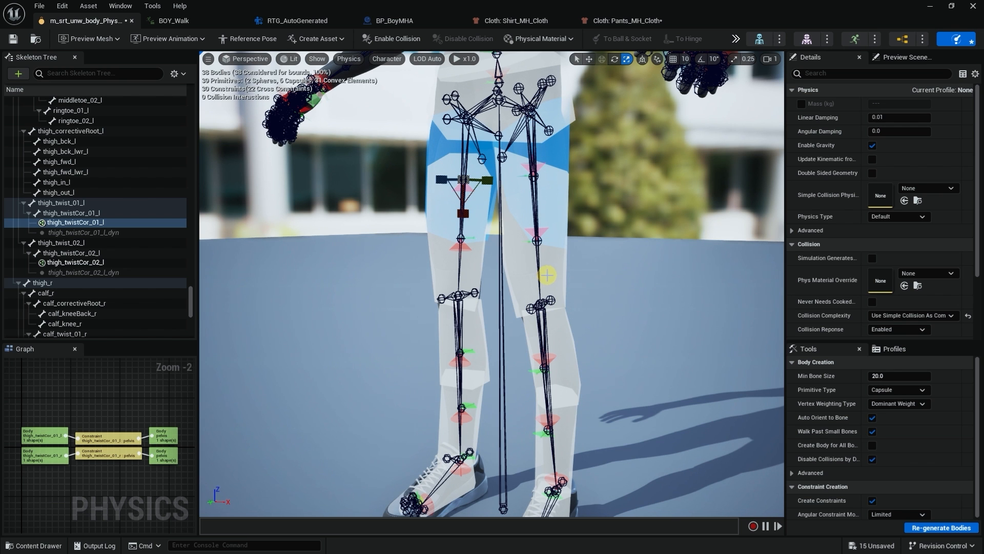
pyautogui.moveTo(621, 321)
pyautogui.keyDown('alt'); pyautogui.mouseDown()
pyautogui.moveTo(576, 316)
pyautogui.moveTo(642, 352)
pyautogui.moveTo(591, 344)
pyautogui.mouseUp(); pyautogui.keyUp('alt')
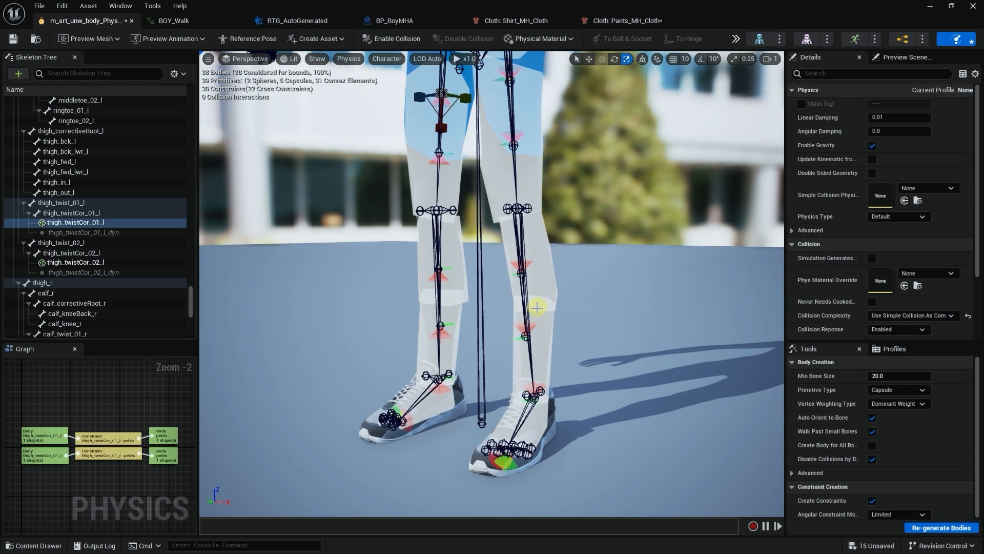
# Select the foot collision bodies of both legs, adjust their scale from the side and shift them to fit the shoes.
pyautogui.moveTo(586, 330)
pyautogui.keyDown('alt'); pyautogui.mouseDown()
pyautogui.moveTo(547, 332)
pyautogui.moveTo(528, 411)
pyautogui.mouseUp(); pyautogui.keyUp('alt')
pyautogui.click(508, 429)
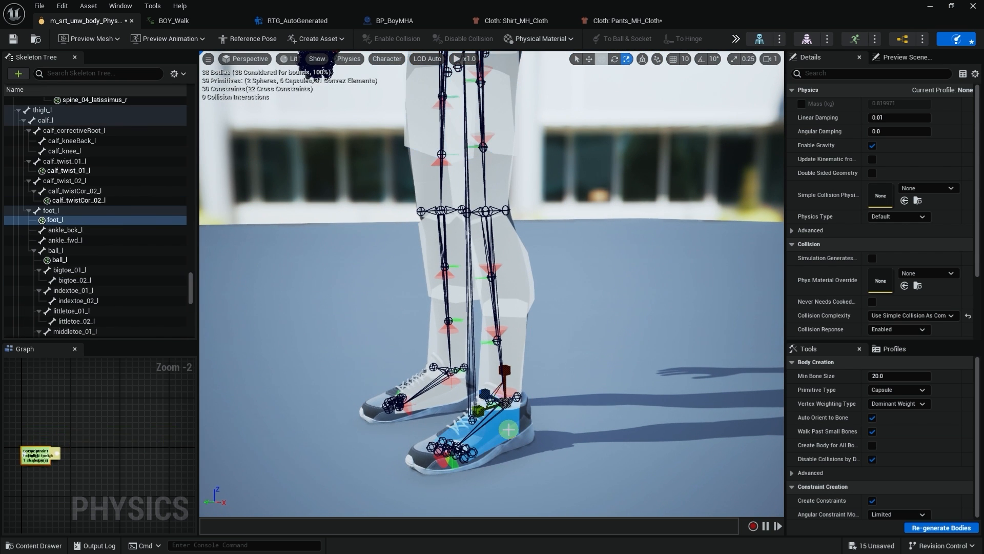
pyautogui.keyDown('ctrl'); pyautogui.click(444, 398); pyautogui.keyUp('ctrl')
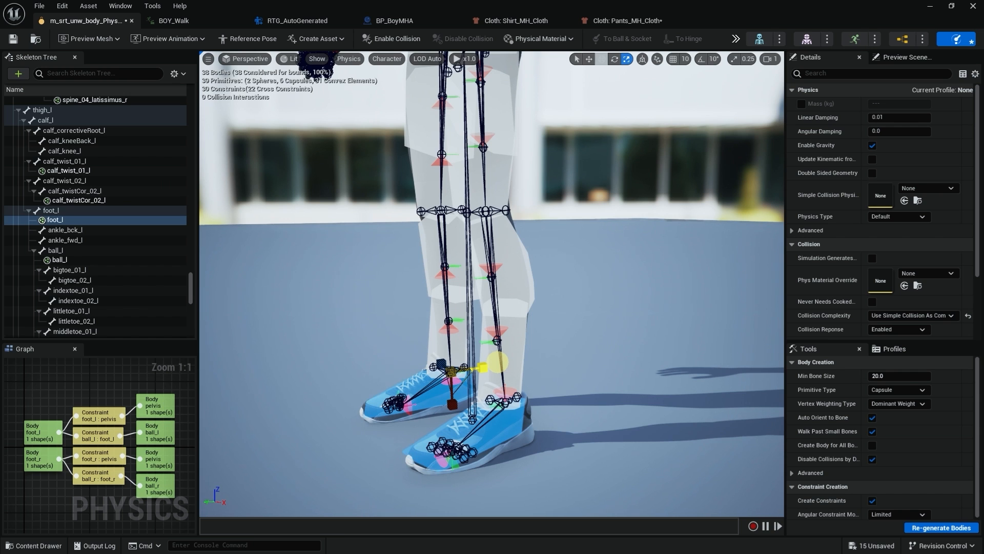
pyautogui.moveTo(497, 362)
pyautogui.keyDown('alt'); pyautogui.mouseDown()
pyautogui.moveTo(567, 363)
pyautogui.moveTo(538, 358)
pyautogui.moveTo(532, 367)
pyautogui.mouseUp(); pyautogui.keyUp('alt')
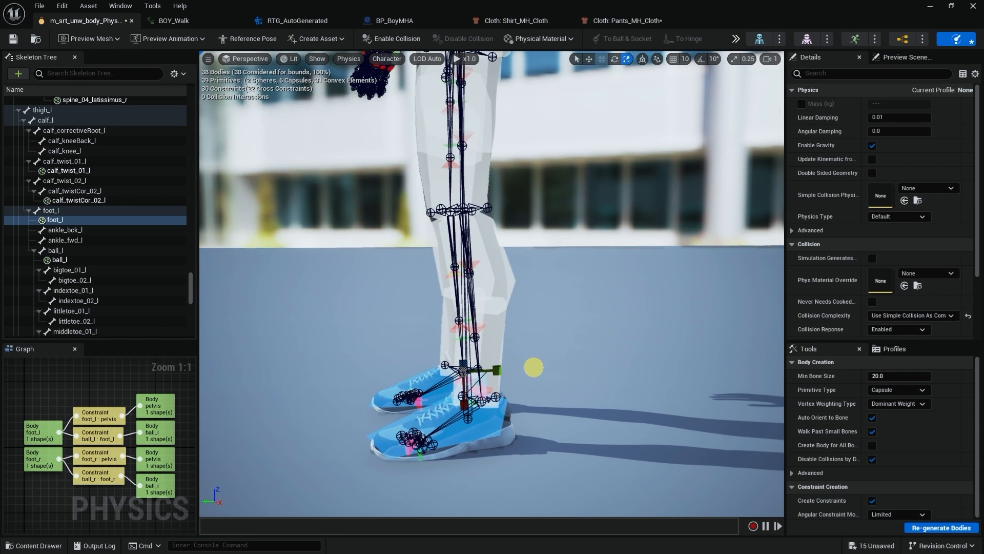
pyautogui.moveTo(466, 407); pyautogui.dragTo(468, 412)
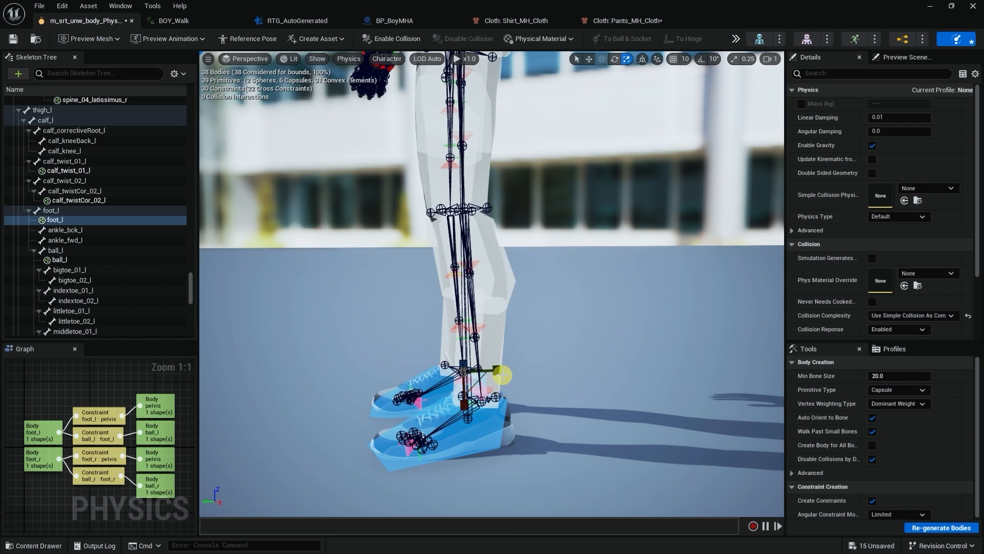
pyautogui.press('w')
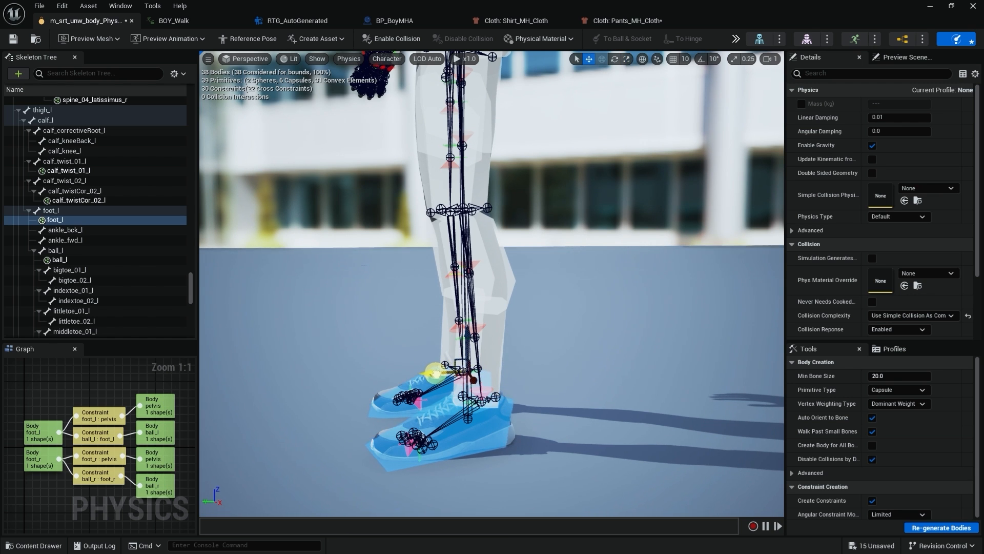
pyautogui.keyDown('alt'); pyautogui.moveTo(562, 357); pyautogui.dragTo(678, 351); pyautogui.keyUp('alt')
# Refine the scale of both foot collision bodies from the front and save the physics asset.
pyautogui.press('r')
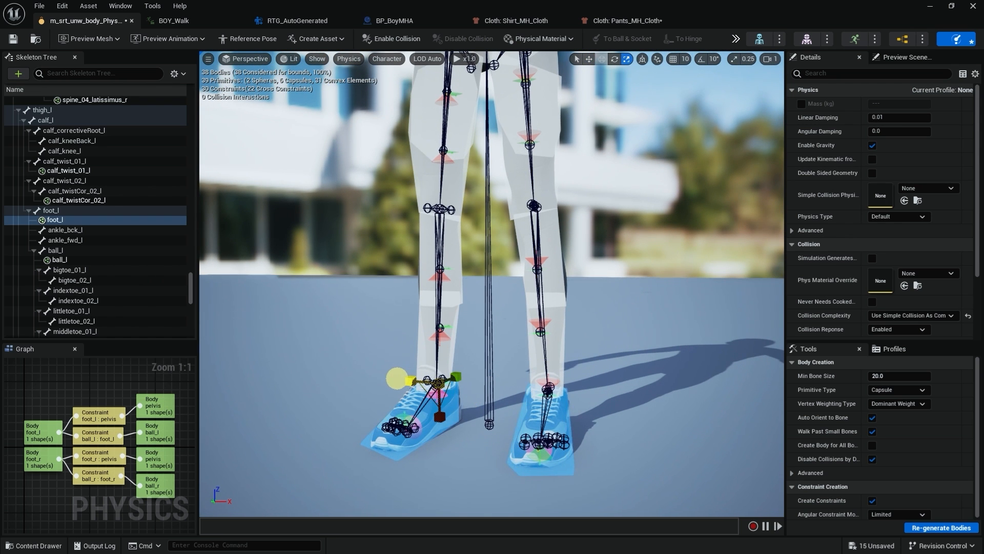
pyautogui.keyDown('alt'); pyautogui.moveTo(600, 316); pyautogui.dragTo(371, 159); pyautogui.keyUp('alt')
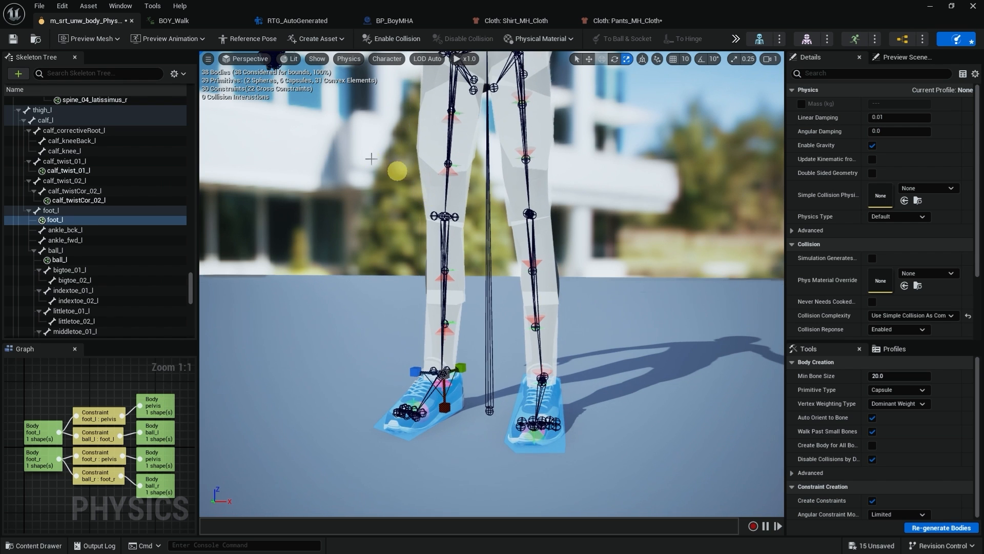
pyautogui.click(13, 38)
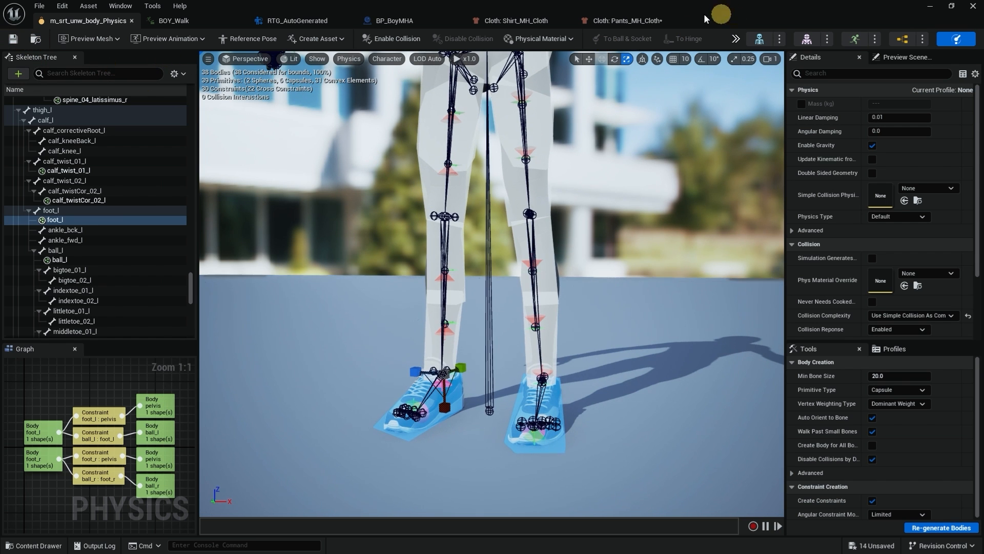
# Switch to the Pants_MH_Cloth asset, hard reset the simulation and inspect the pants during the walk animation.
pyautogui.click(627, 22)
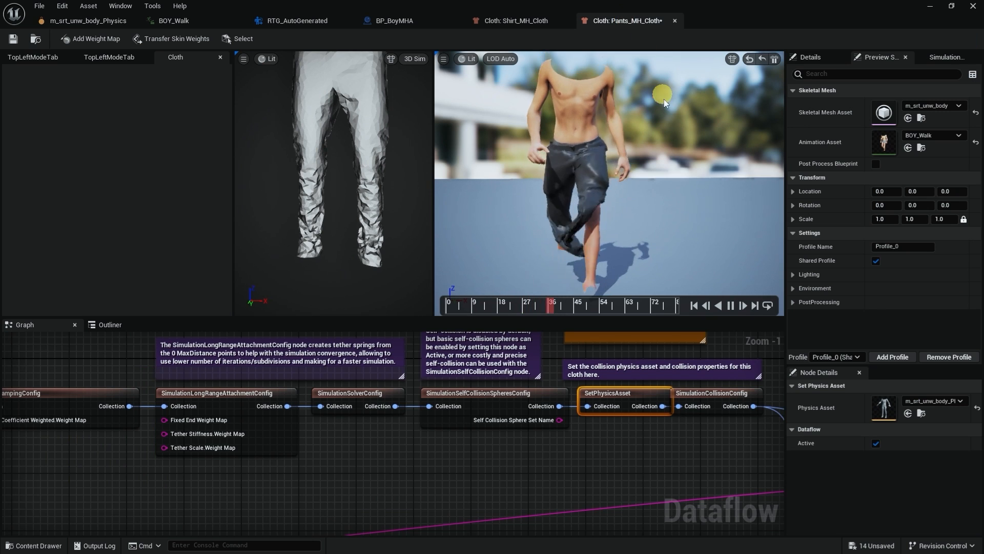
pyautogui.click(749, 60)
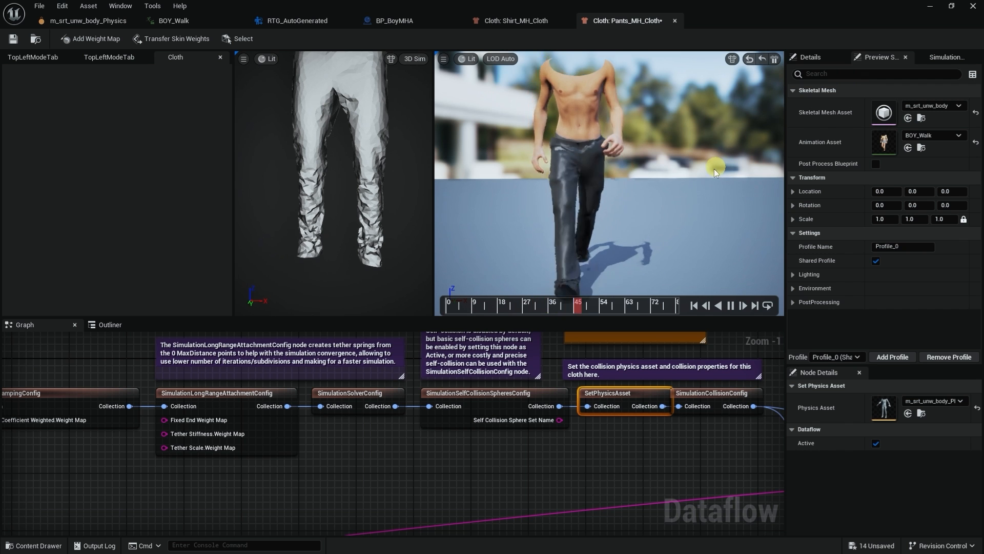
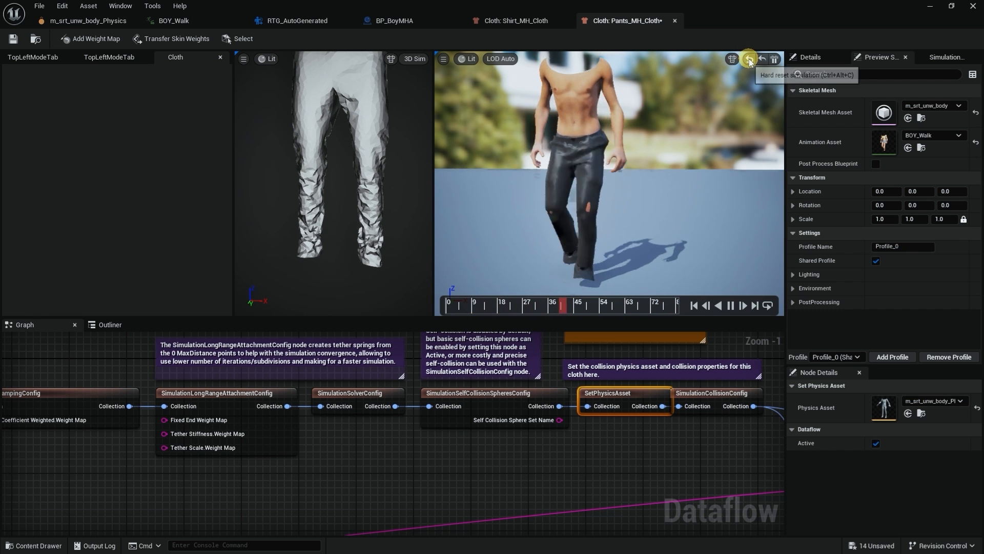
pyautogui.keyDown('alt'); pyautogui.moveTo(665, 148); pyautogui.dragTo(665, 149); pyautogui.keyUp('alt')
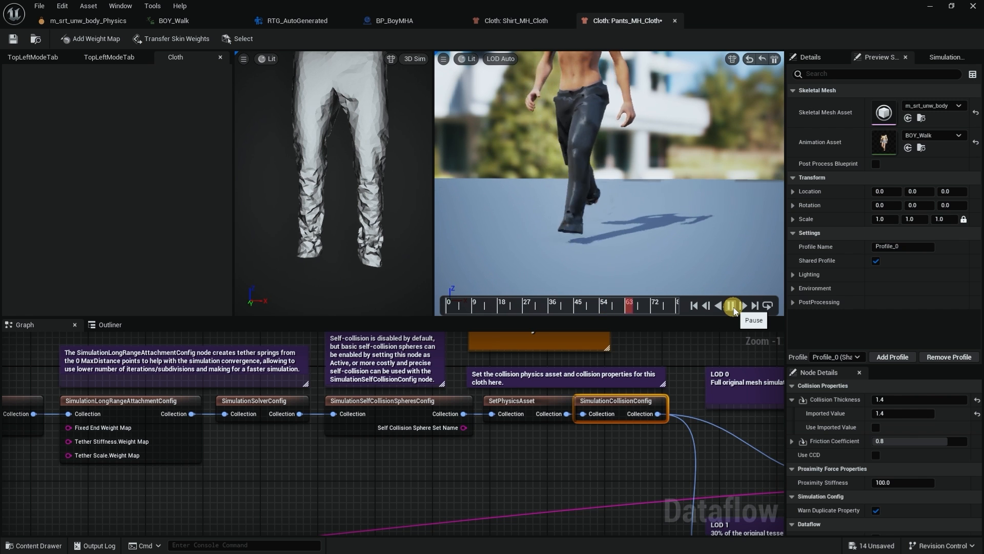
pyautogui.keyDown('alt'); pyautogui.moveTo(677, 194); pyautogui.dragTo(578, 209); pyautogui.keyUp('alt')
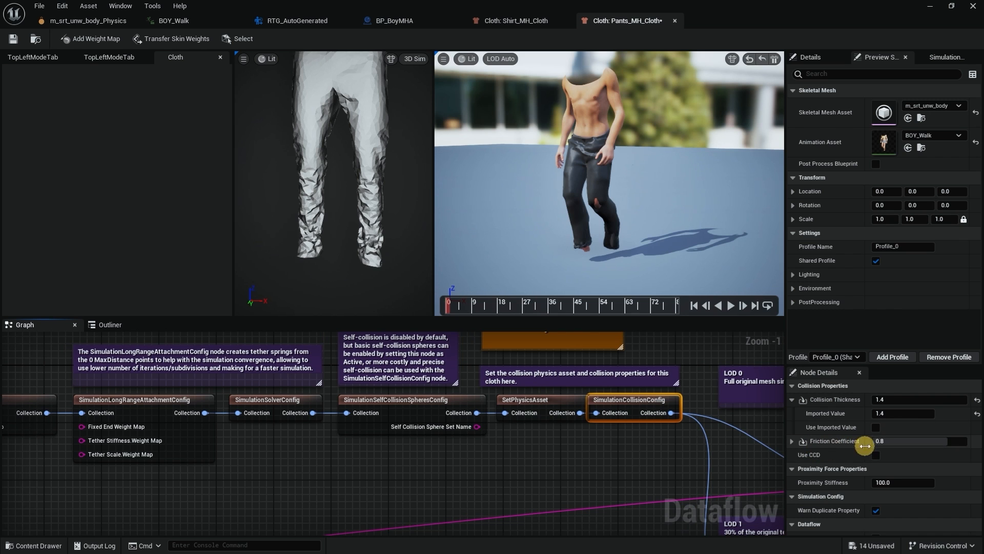
# Set the Friction Coefficient of the SimulationCollisionConfig node to 1.5 and check the lower pant legs in motion.
pyautogui.click(881, 441)
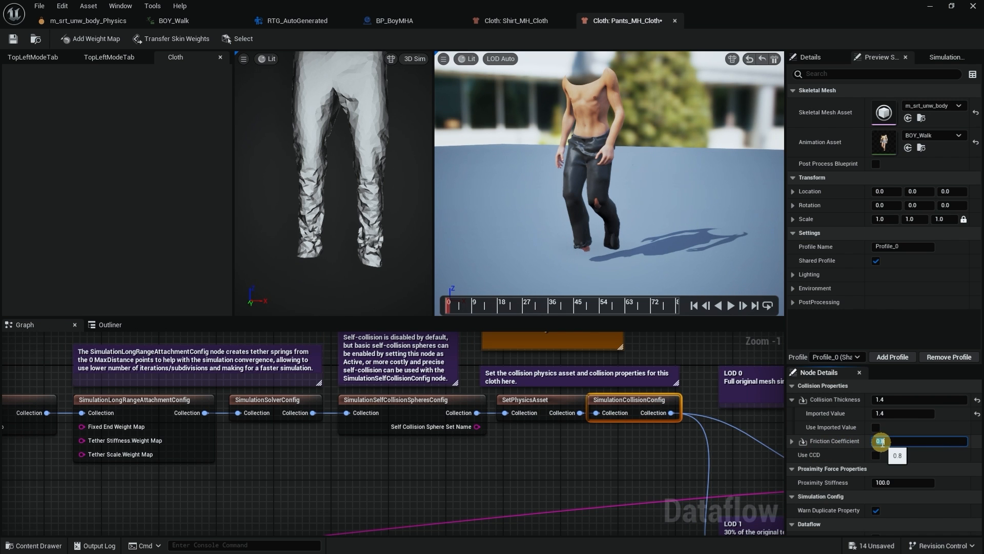
pyautogui.write('1.5')
pyautogui.press('Return')
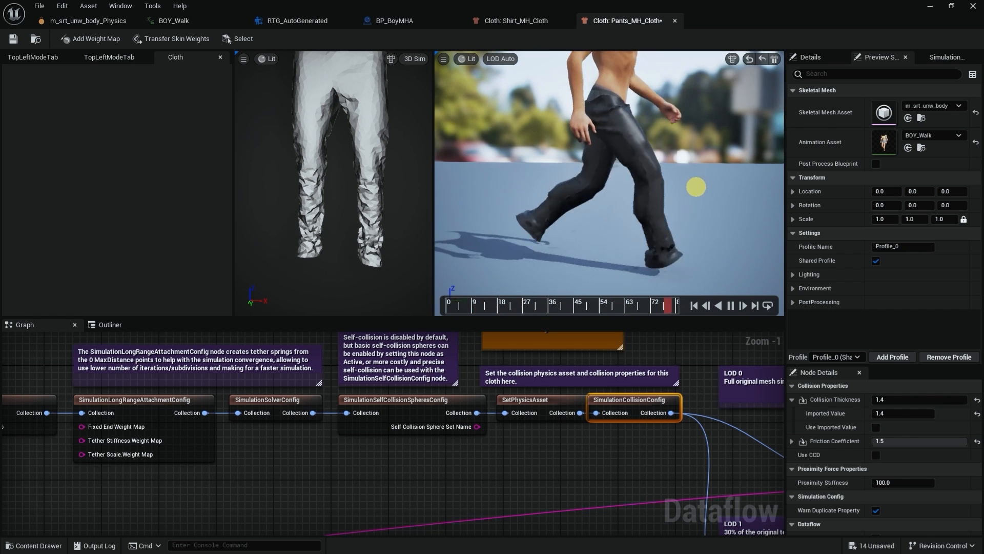
pyautogui.moveTo(692, 183); pyautogui.dragTo(686, 180, button='right')
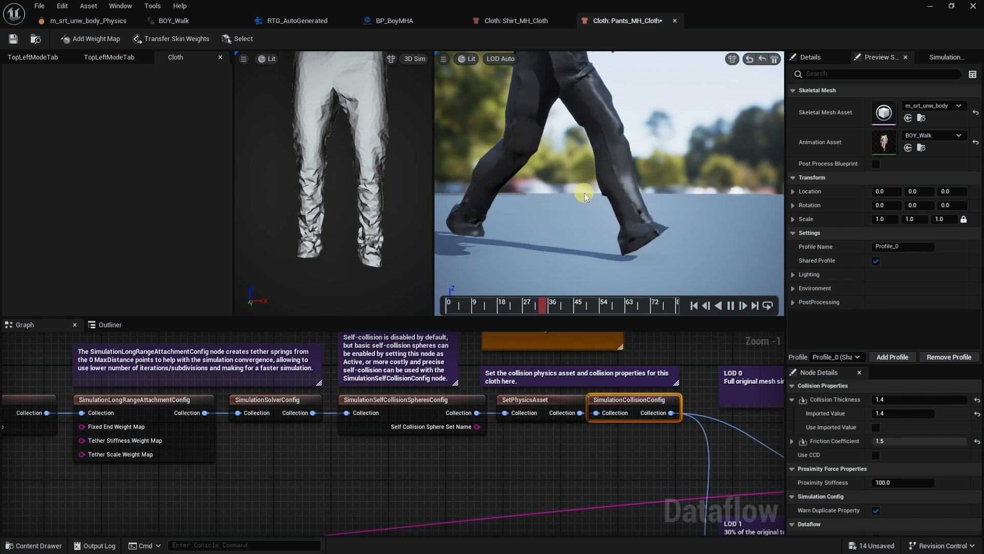
# Set the collision Friction Coefficient to 1.0, then hard reset the simulation and check the walking pants.
pyautogui.click(878, 441)
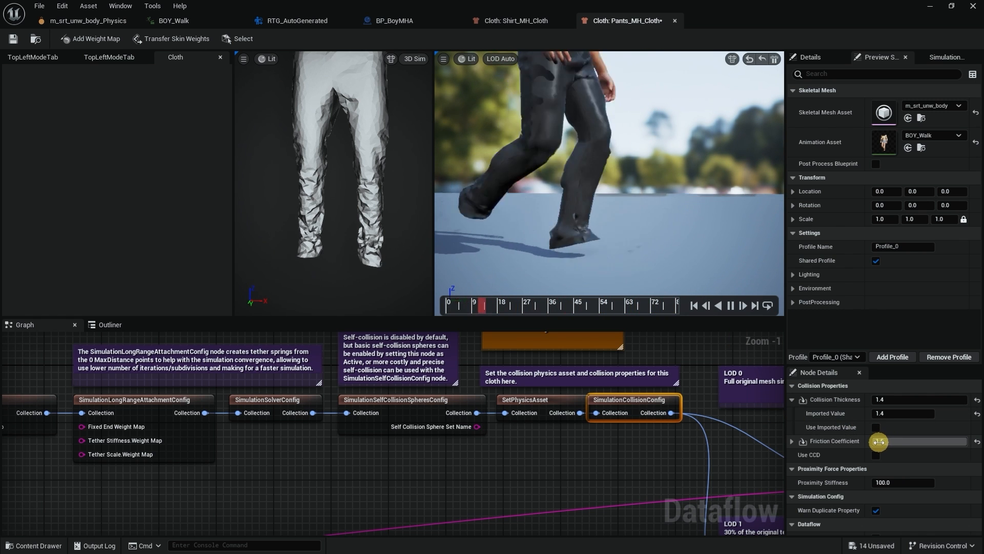
pyautogui.click(880, 442)
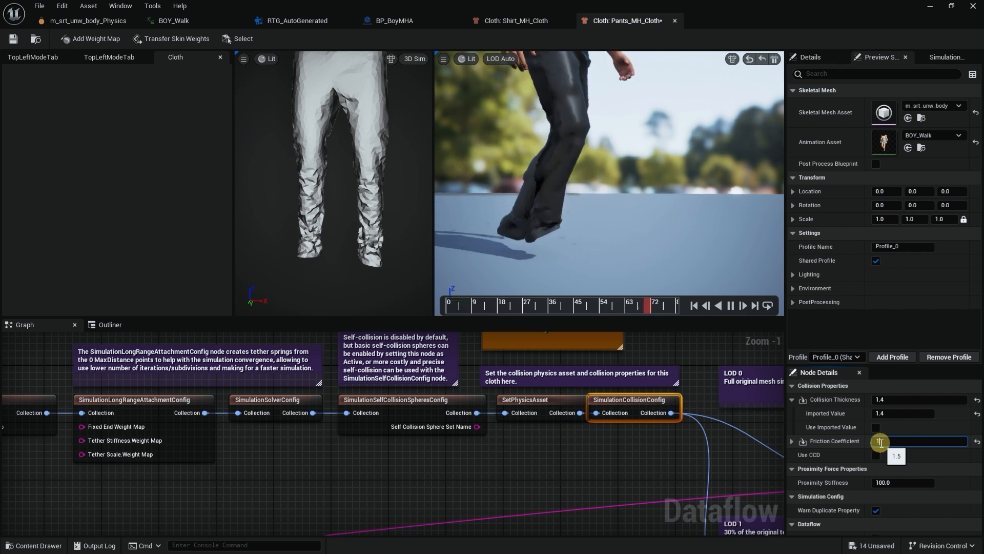
pyautogui.write('1')
pyautogui.press('Return')
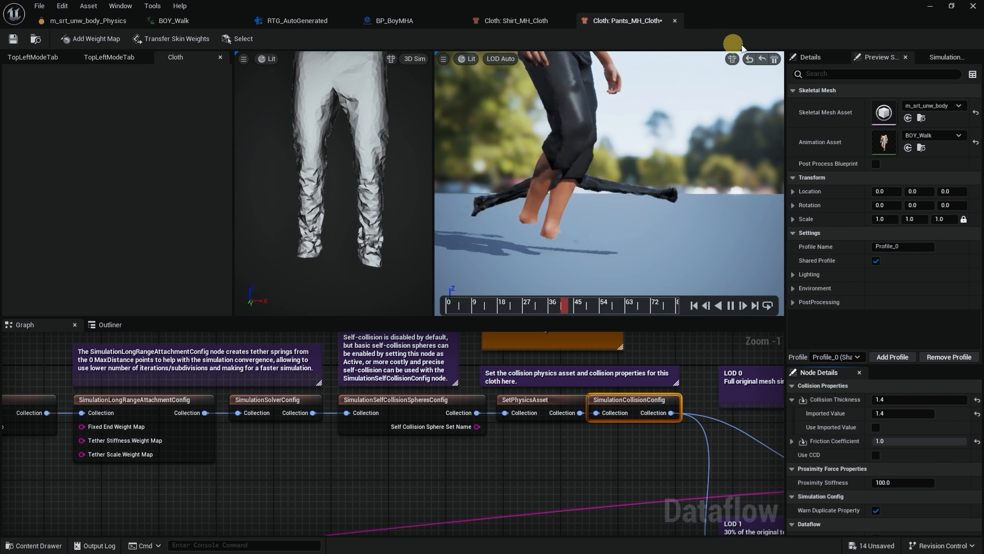
pyautogui.click(750, 60)
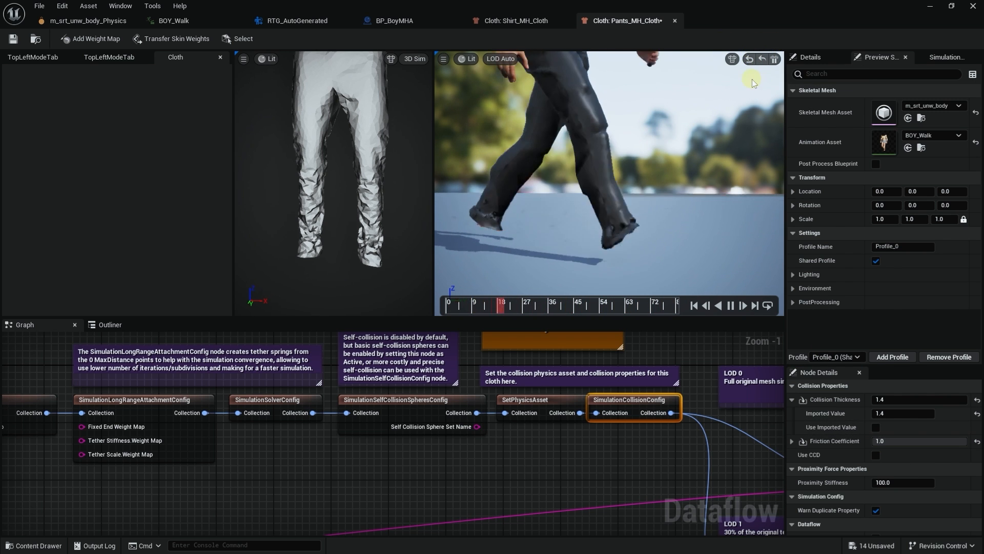
pyautogui.moveTo(697, 145); pyautogui.dragTo(579, 163)
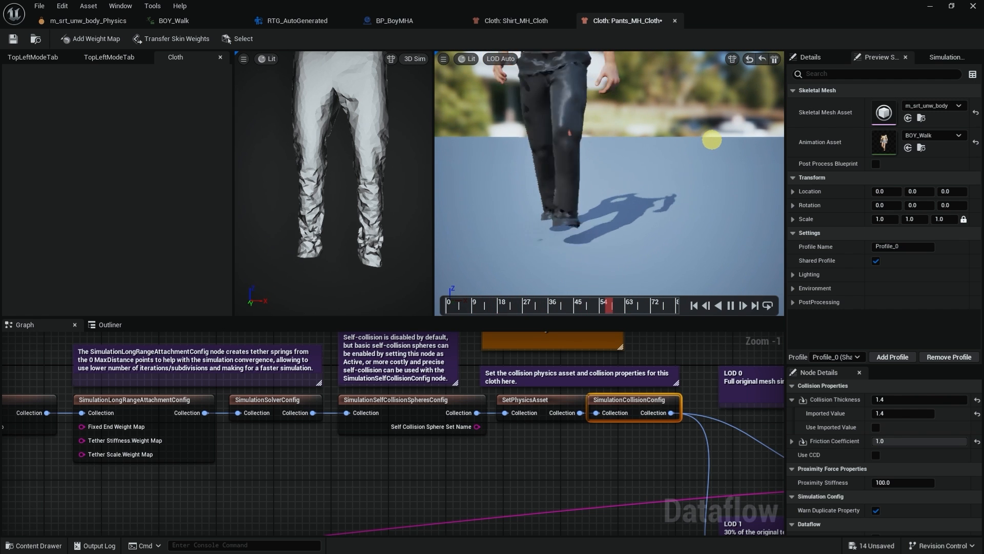
pyautogui.click(748, 59)
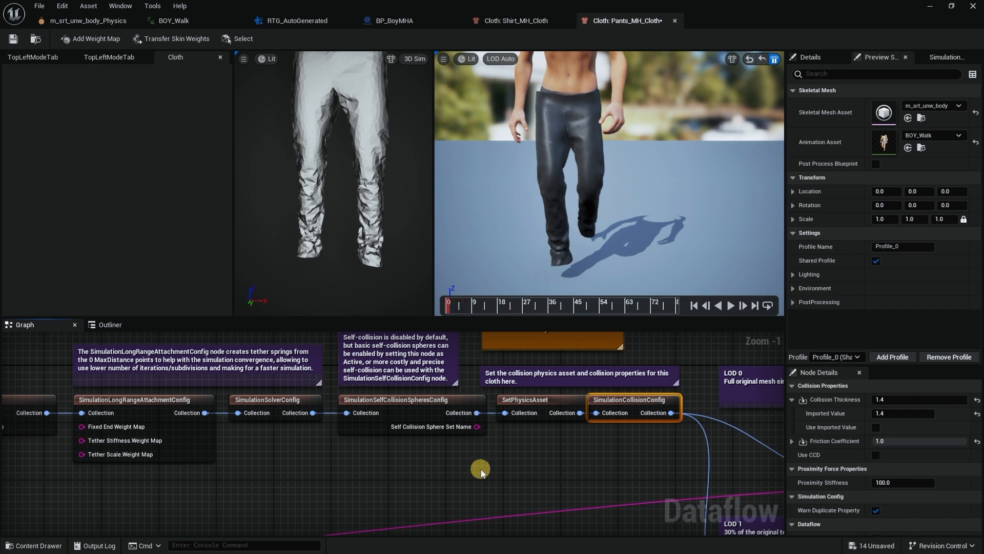
# In the SimulationDampingConfig node, set the damping coefficient's Low Weight to 0.1 and High Weight to 0.5.
pyautogui.moveTo(479, 465); pyautogui.dragTo(547, 463, button='right')
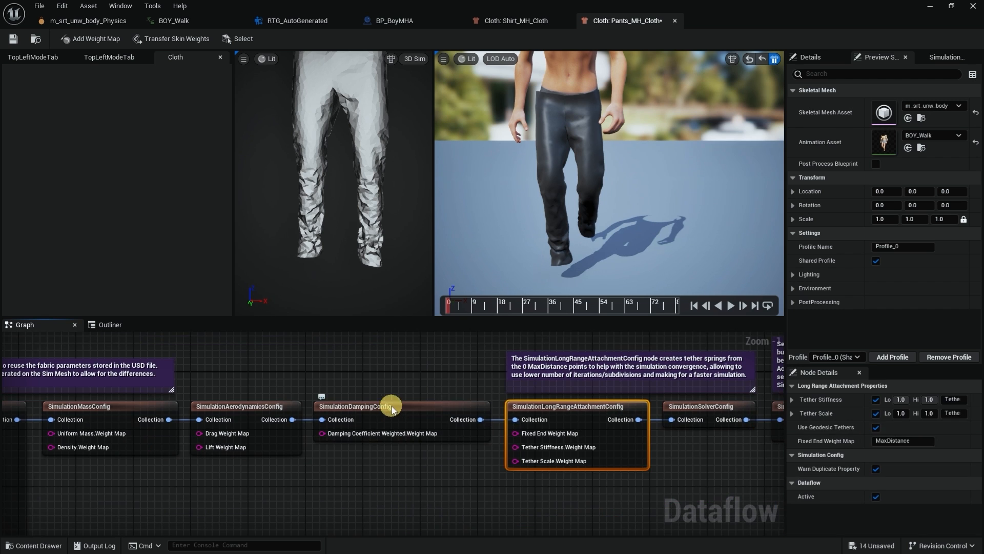
pyautogui.click(389, 406)
pyautogui.click(901, 427)
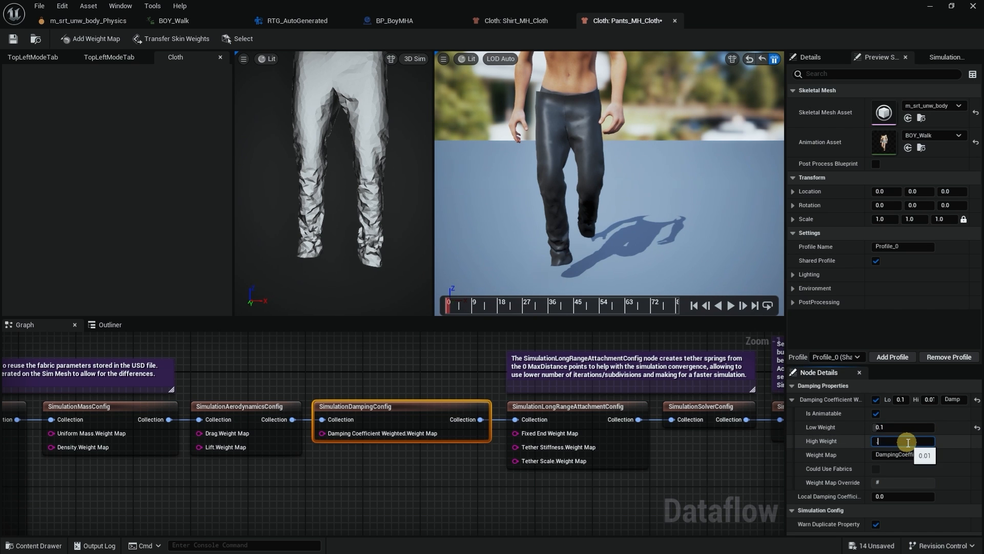
pyautogui.press('Return')
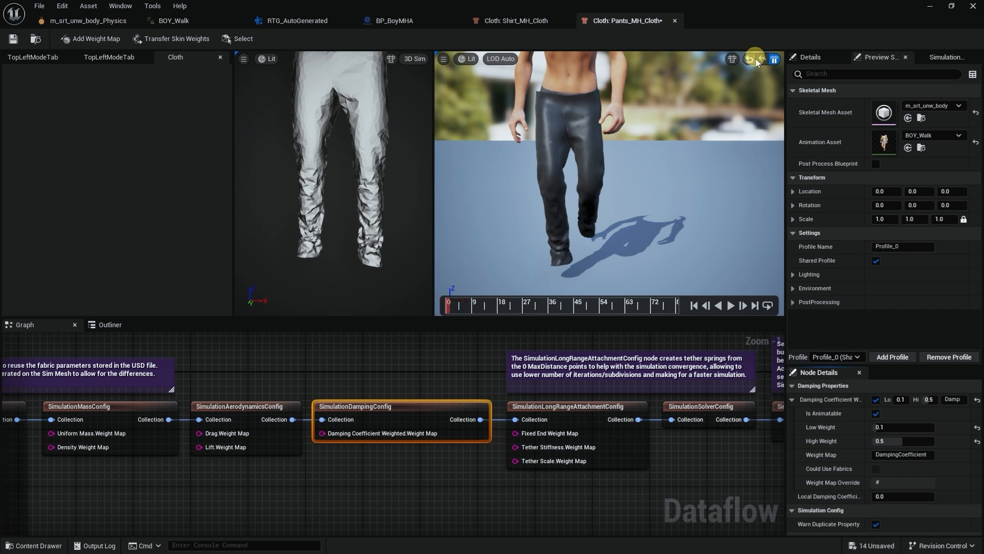
# Resume the cloth simulation, play the walk animation to check the pants, and save the pants cloth asset.
pyautogui.click(774, 60)
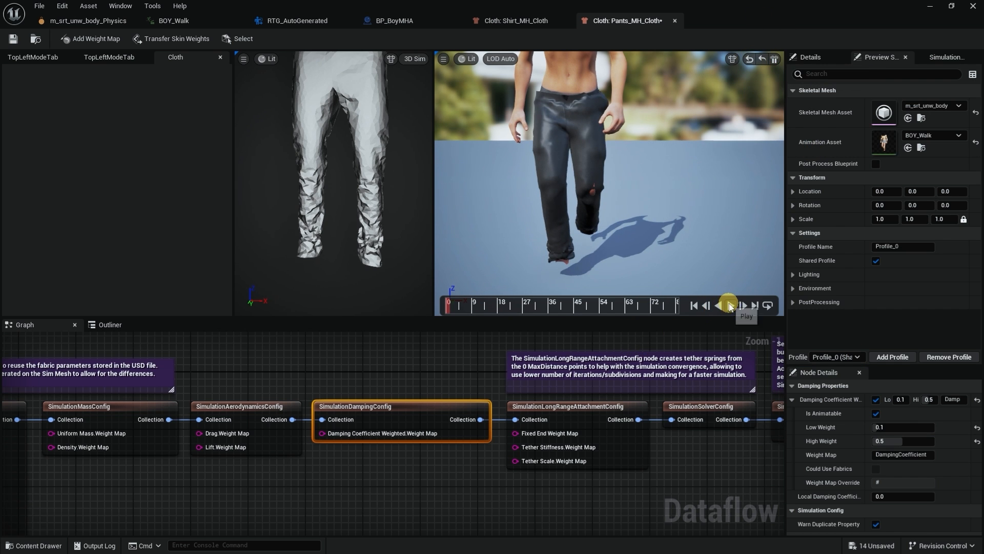
pyautogui.click(731, 306)
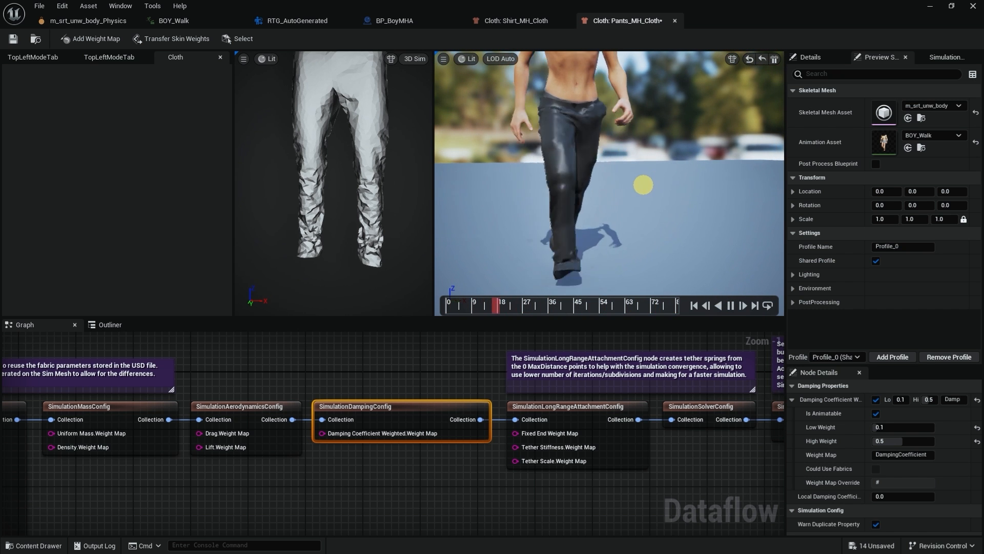
pyautogui.moveTo(648, 185)
pyautogui.mouseDown()
pyautogui.moveTo(734, 184)
pyautogui.moveTo(628, 192)
pyautogui.mouseUp()
pyautogui.click(13, 38)
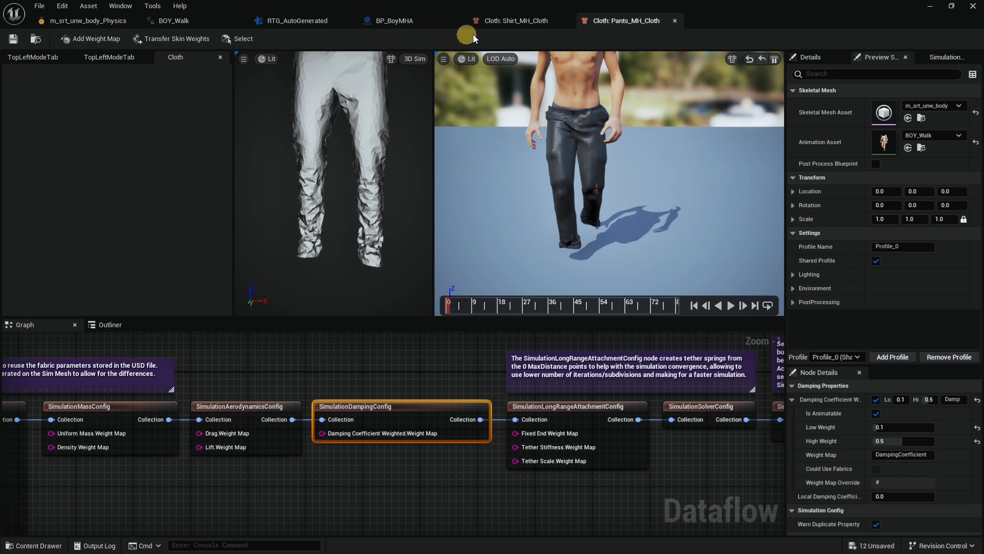
# In the Shirt_MH_Cloth asset, set the SimulationSolverConfig node's Num Iterations to 4 and Num Substeps to 7.
pyautogui.click(505, 20)
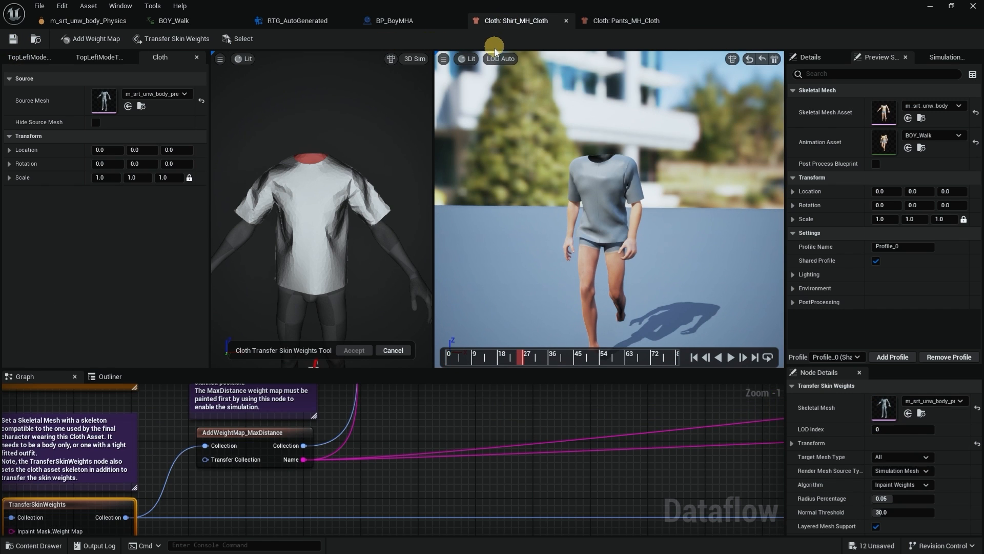
pyautogui.moveTo(614, 487); pyautogui.dragTo(363, 501, button='right')
pyautogui.scroll(1, 545, 490)
pyautogui.scroll(-2, 545, 486)
pyautogui.scroll(-2, 546, 487)
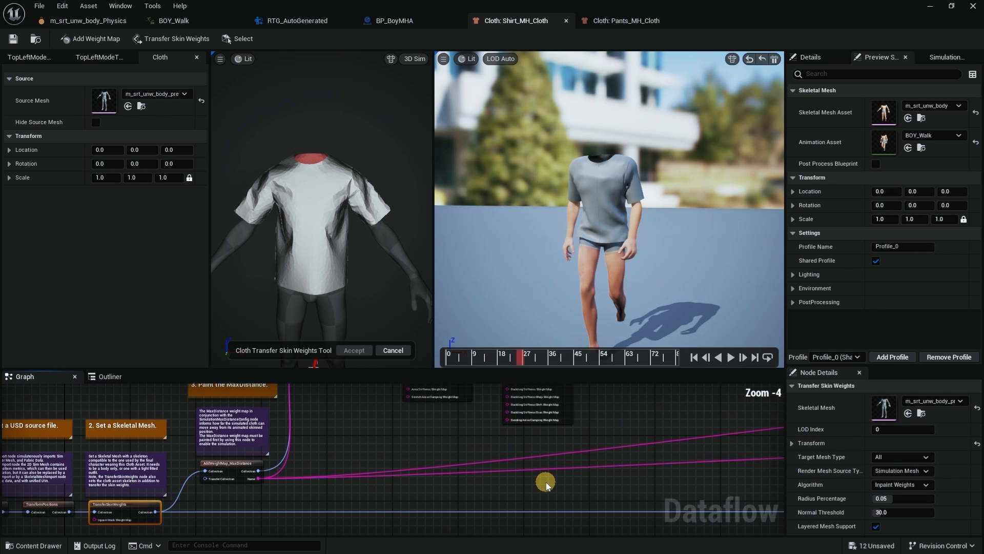
pyautogui.moveTo(536, 494)
pyautogui.mouseDown(button='right')
pyautogui.moveTo(528, 538)
pyautogui.moveTo(429, 497)
pyautogui.moveTo(547, 494)
pyautogui.moveTo(512, 507)
pyautogui.mouseUp(button='right')
pyautogui.scroll(1, 585, 503)
pyautogui.scroll(1, 590, 498)
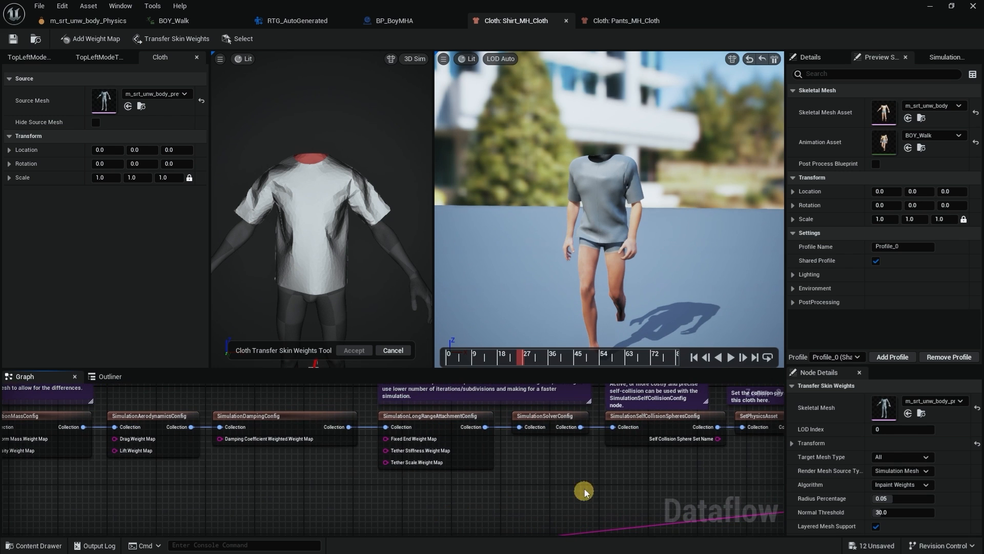
pyautogui.click(545, 417)
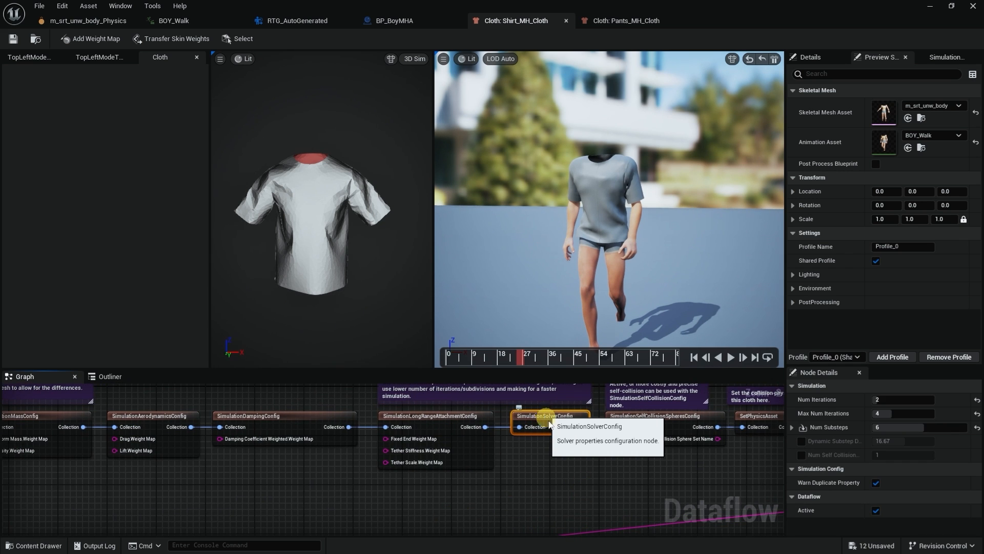
pyautogui.click(897, 399)
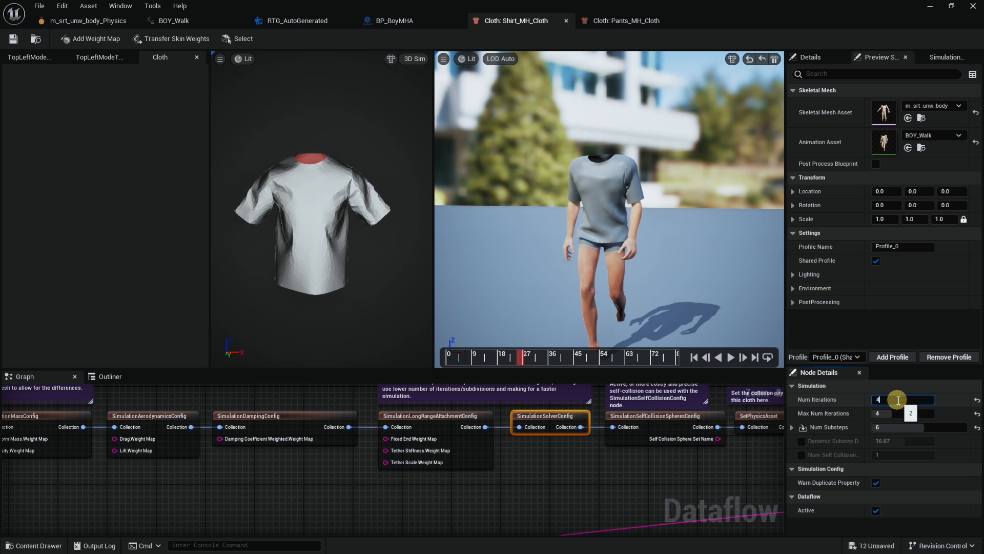
pyautogui.write('4')
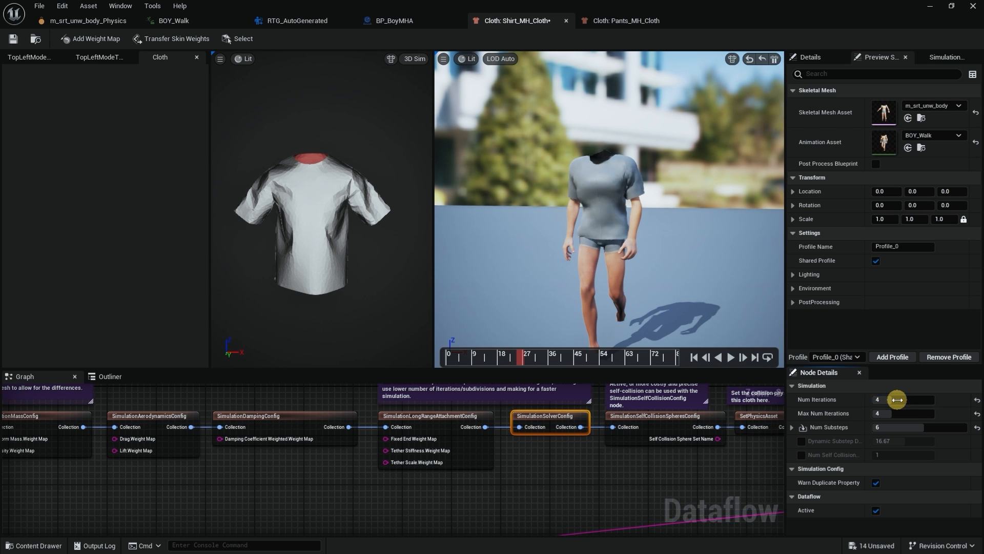
pyautogui.press('Return')
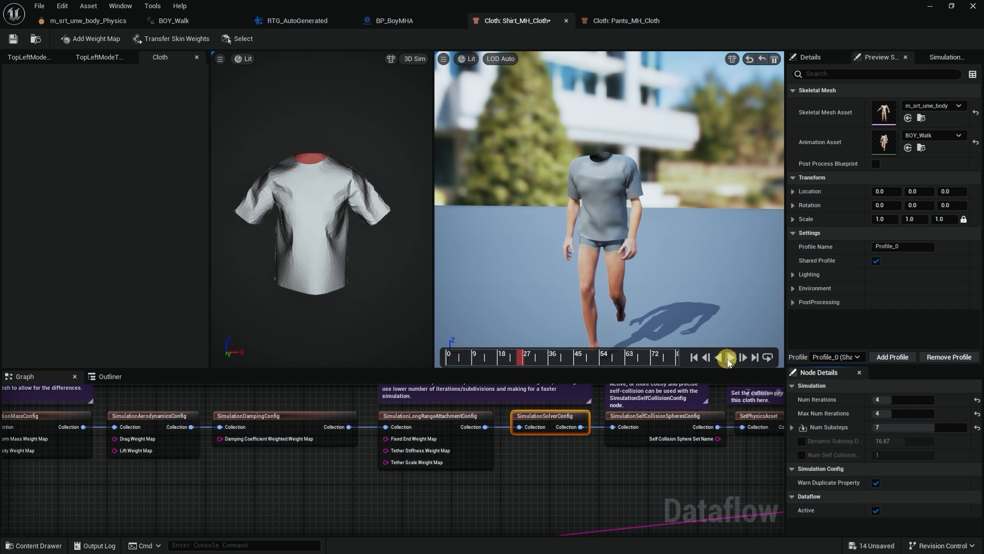
# Play the walk animation to check the simulated shirt, then pause and return to the first frame.
pyautogui.click(729, 358)
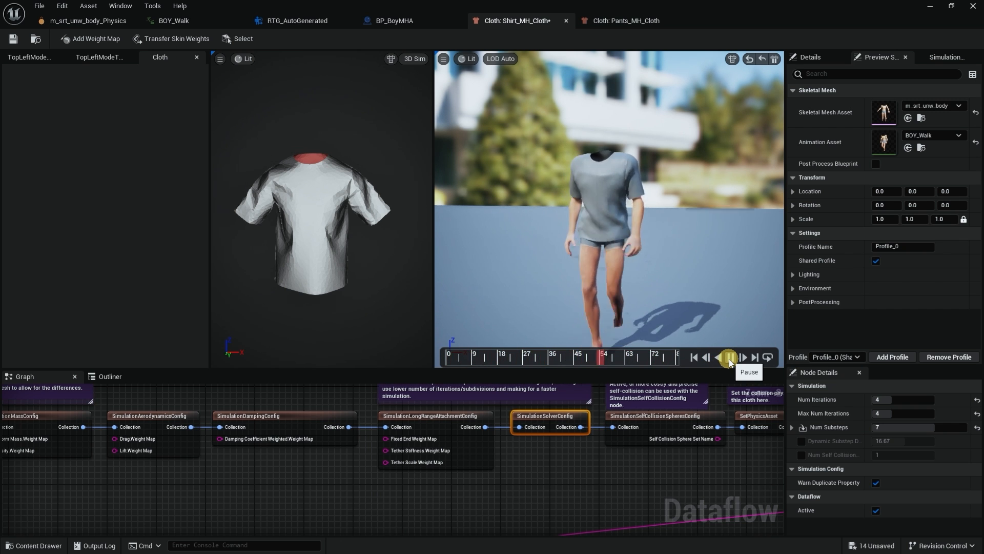
pyautogui.click(731, 361)
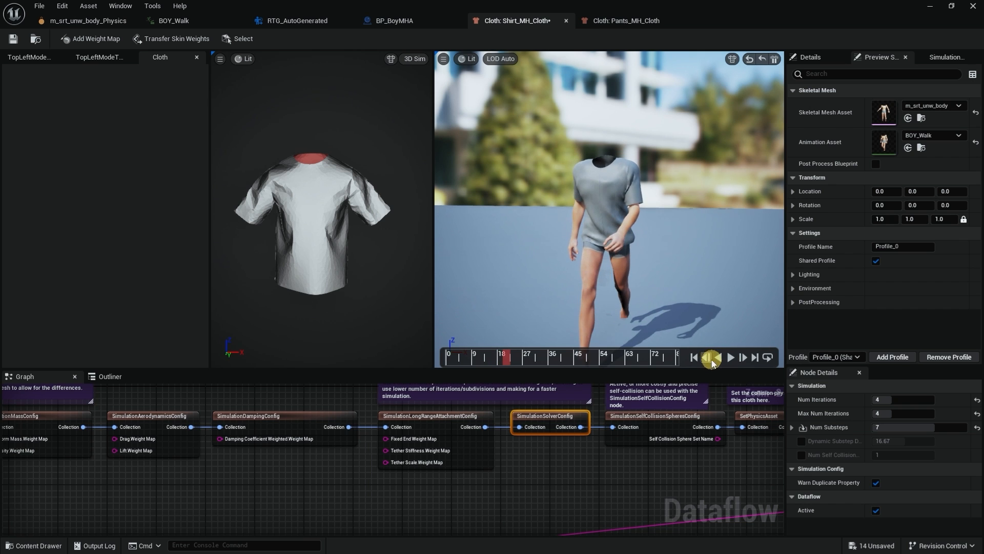
pyautogui.click(694, 358)
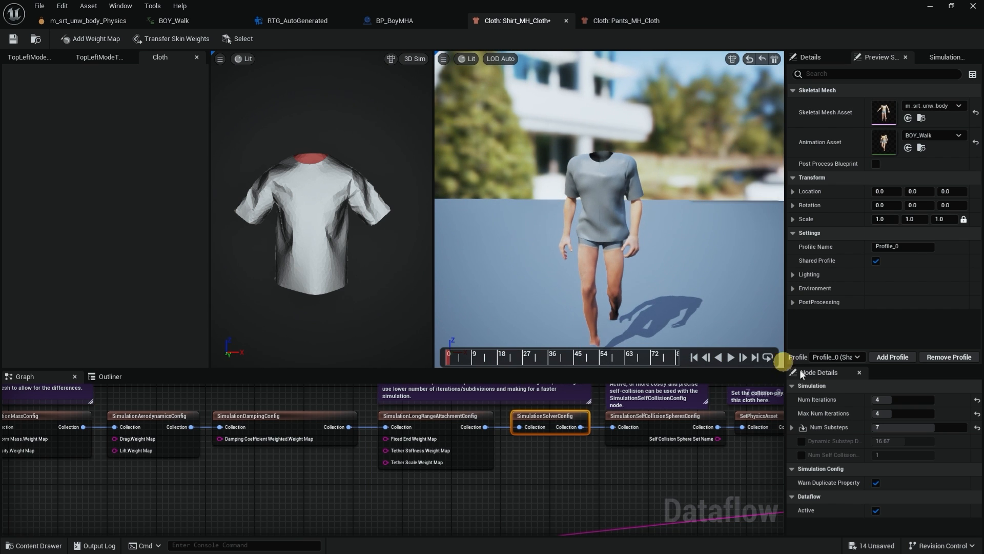
# Try Num Substeps of 1 in the shirt's SimulationSolverConfig node, restore it to 7 and reset the simulation.
pyautogui.click(888, 429)
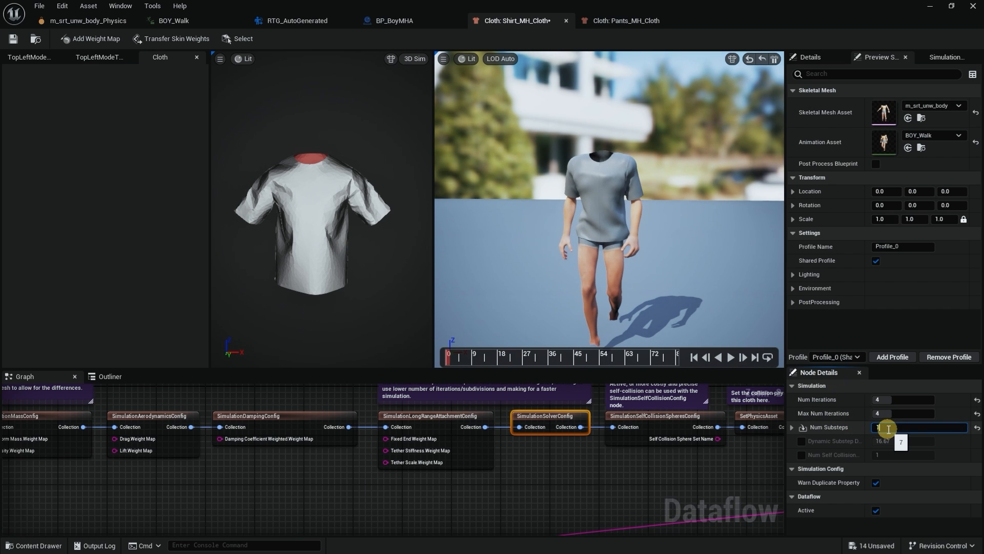
pyautogui.write('1')
pyautogui.press('Return')
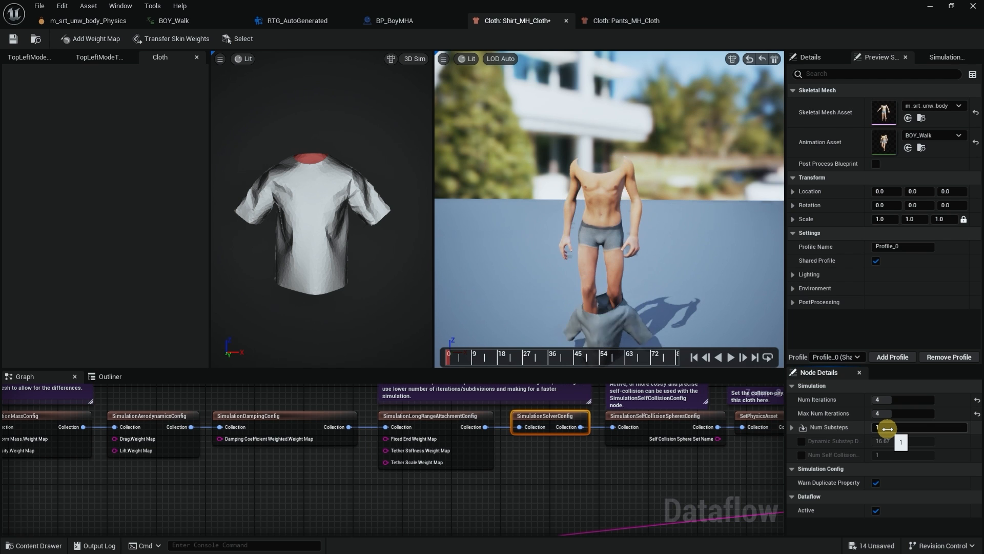
pyautogui.click(888, 428)
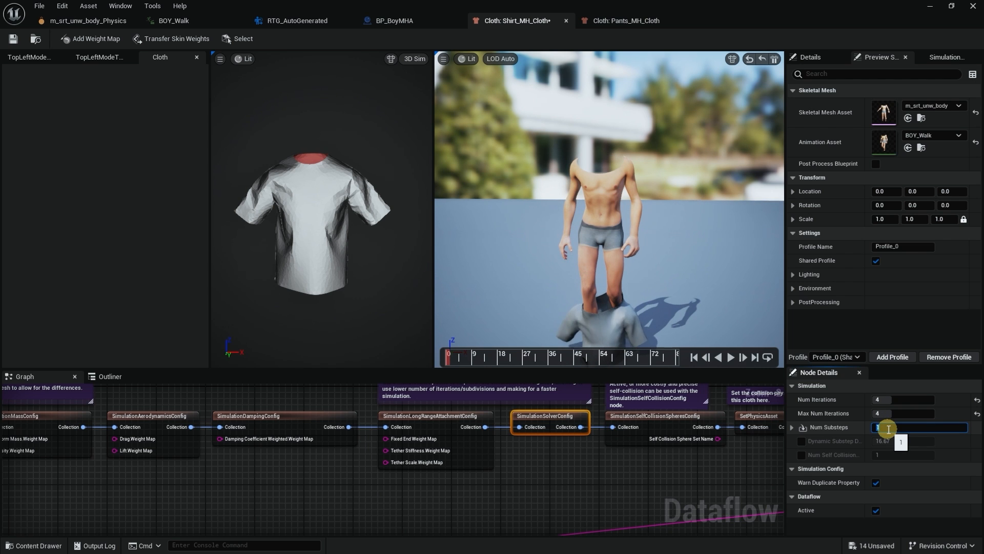
pyautogui.write('7')
pyautogui.press('Return')
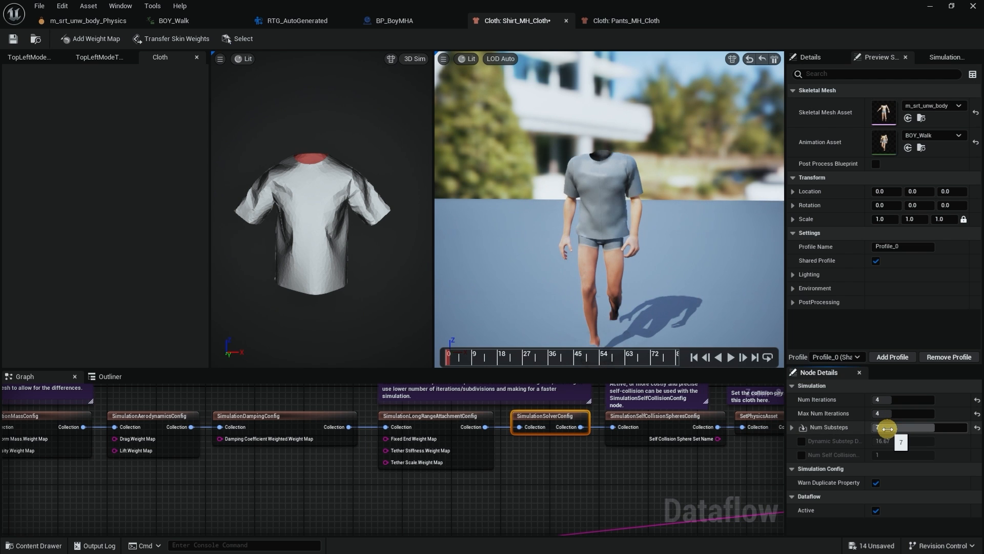
pyautogui.click(750, 60)
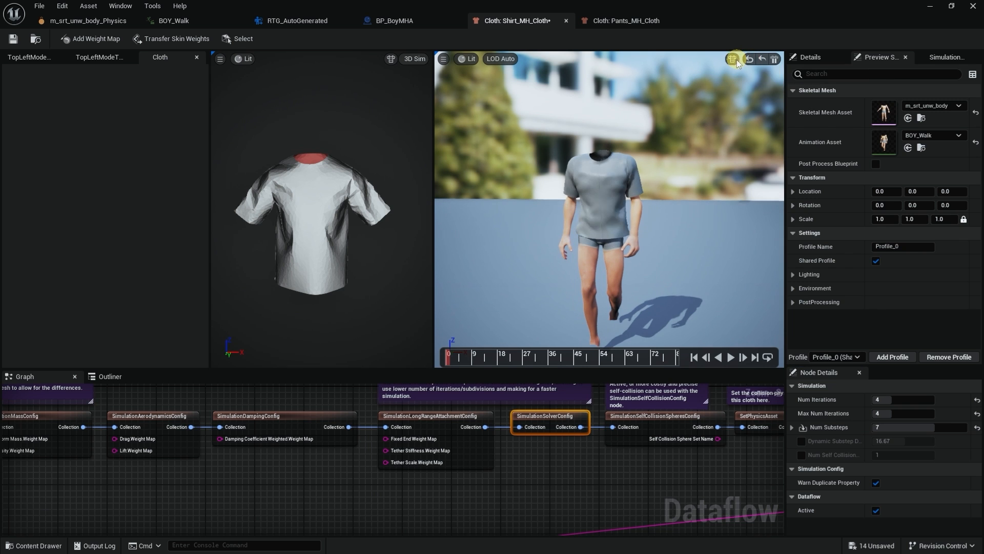
pyautogui.moveTo(636, 234)
pyautogui.keyDown('alt'); pyautogui.mouseDown()
pyautogui.moveTo(662, 234)
pyautogui.moveTo(646, 234)
pyautogui.mouseUp(); pyautogui.keyUp('alt')
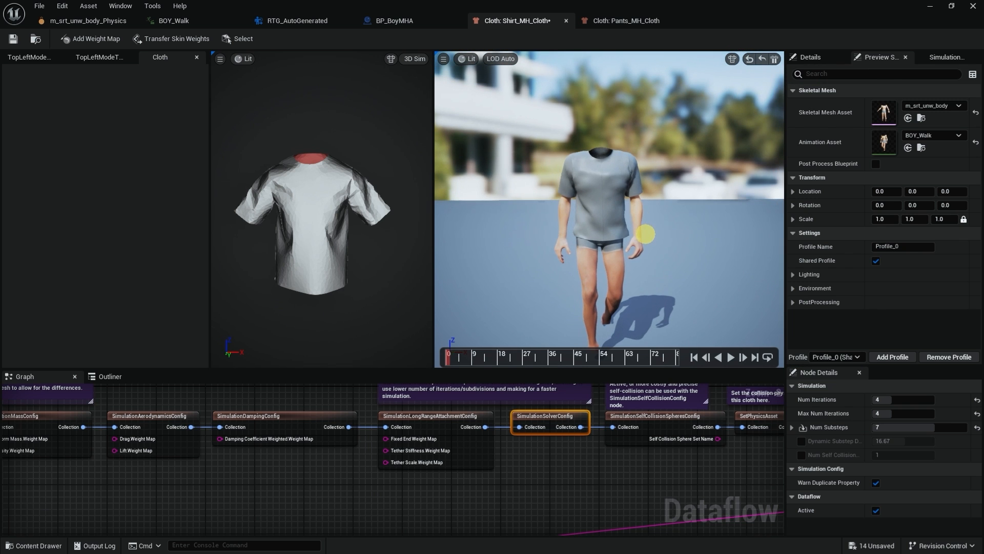
# In the Pants_MH_Cloth asset, set the SimulationSolverConfig node's Num Substeps to 8 and play the walk animation.
pyautogui.click(601, 23)
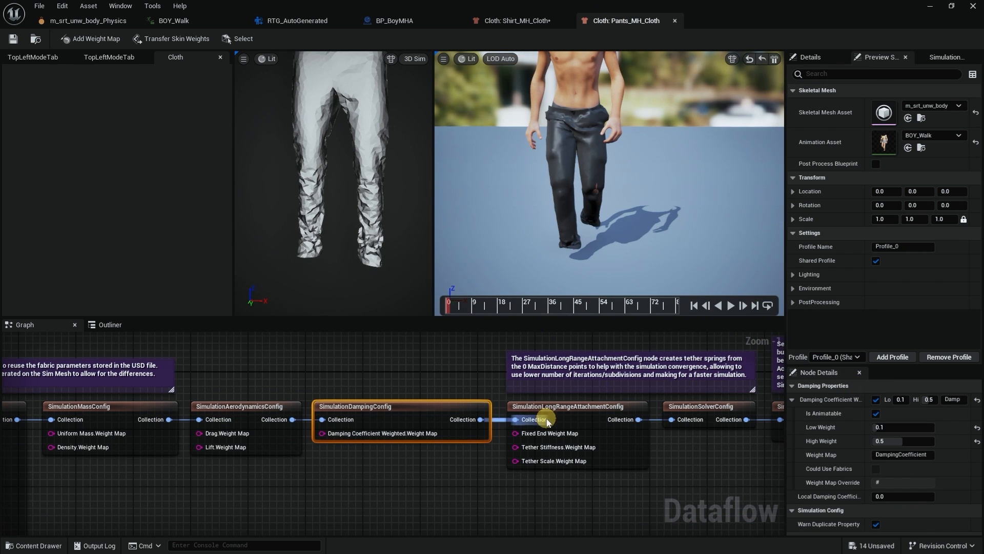
pyautogui.moveTo(735, 462); pyautogui.dragTo(494, 480, button='right')
pyautogui.click(426, 431)
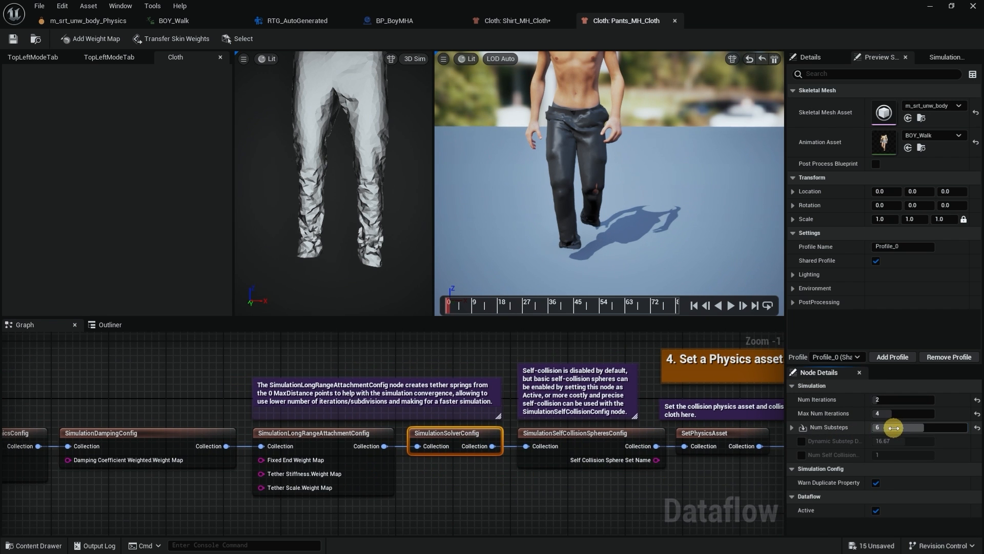
pyautogui.click(895, 427)
pyautogui.write('8')
pyautogui.press('Return')
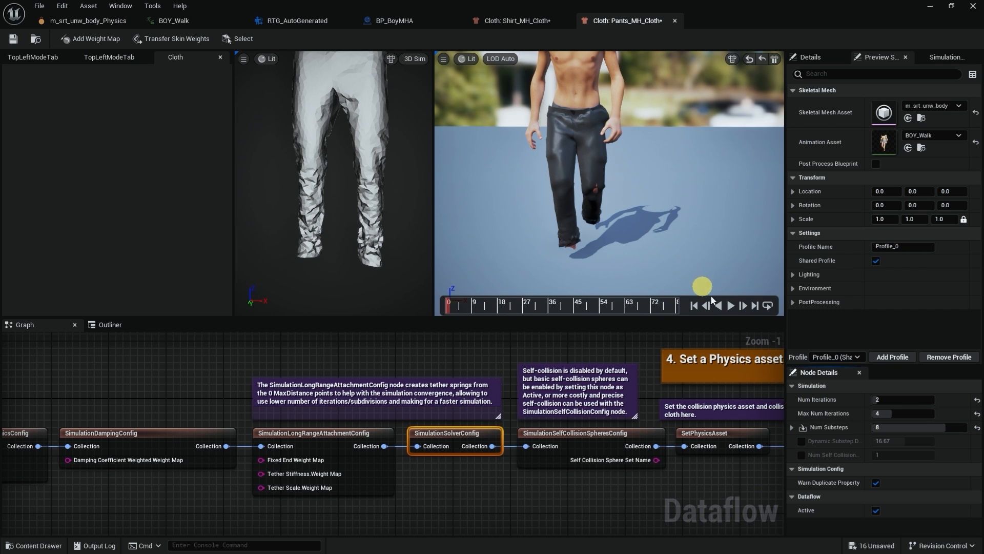
pyautogui.click(731, 307)
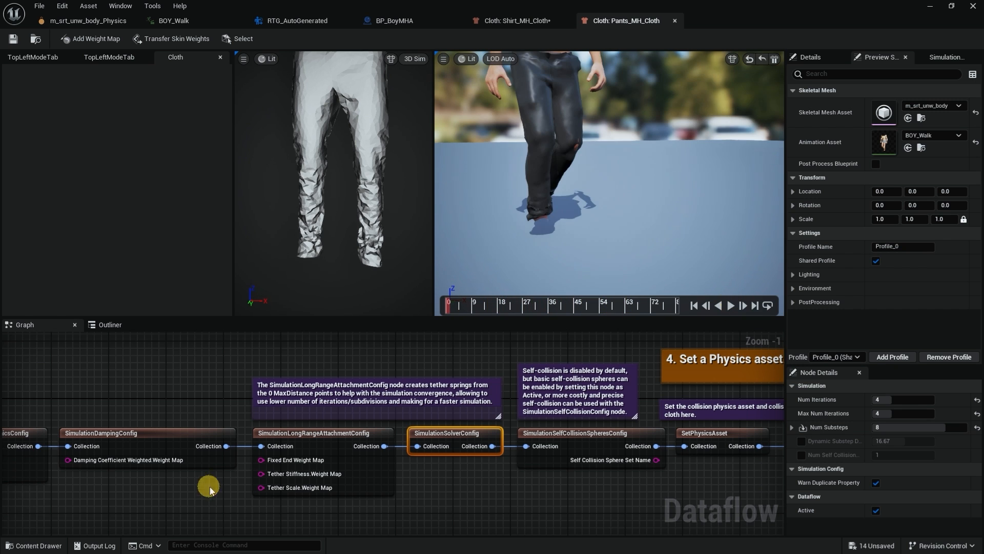
# Open the pants' MaxDistance weight map for painting from the AddWeightMap_MaxDistance node.
pyautogui.moveTo(209, 486); pyautogui.dragTo(427, 383, button='right')
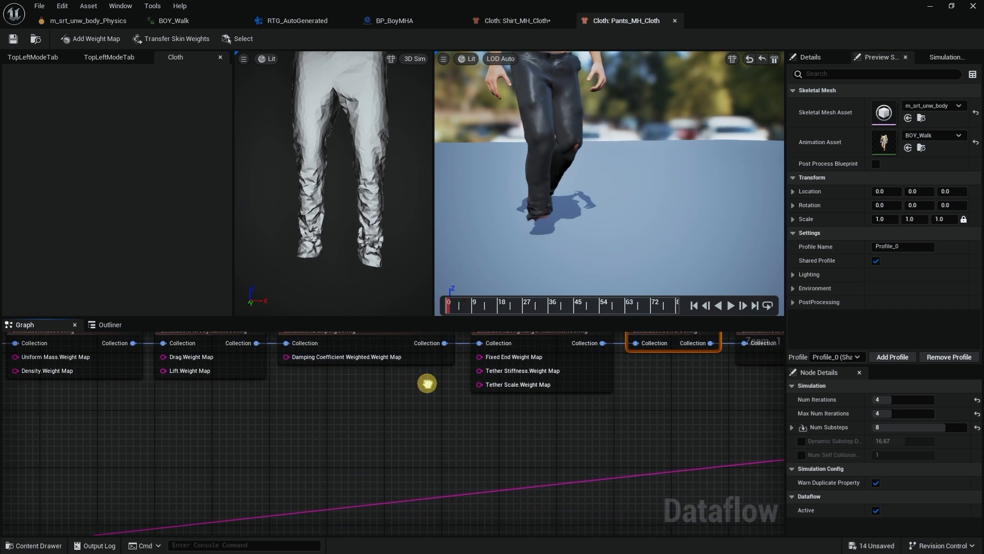
pyautogui.moveTo(383, 408); pyautogui.dragTo(552, 358, button='right')
pyautogui.scroll(-2, 308, 452)
pyautogui.moveTo(296, 458); pyautogui.dragTo(467, 395, button='right')
pyautogui.moveTo(170, 471); pyautogui.dragTo(426, 459, button='right')
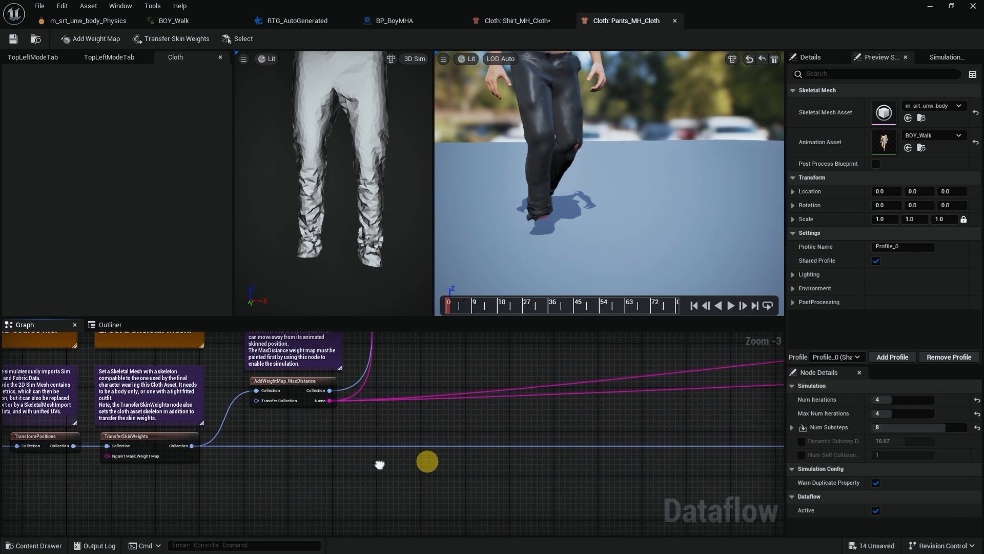
pyautogui.click(171, 440)
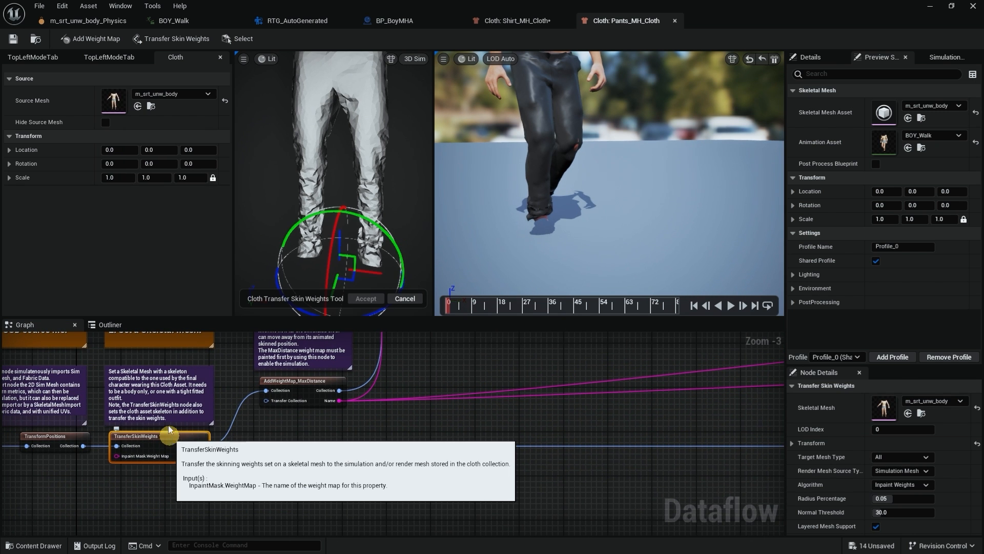
pyautogui.click(280, 382)
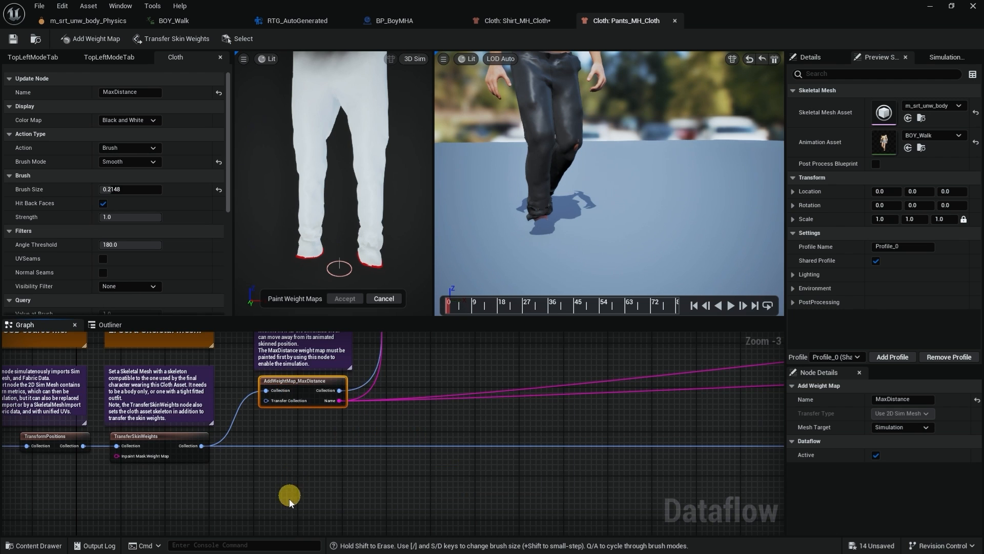
pyautogui.moveTo(290, 499); pyautogui.dragTo(277, 535, button='right')
pyautogui.scroll(3, 317, 224)
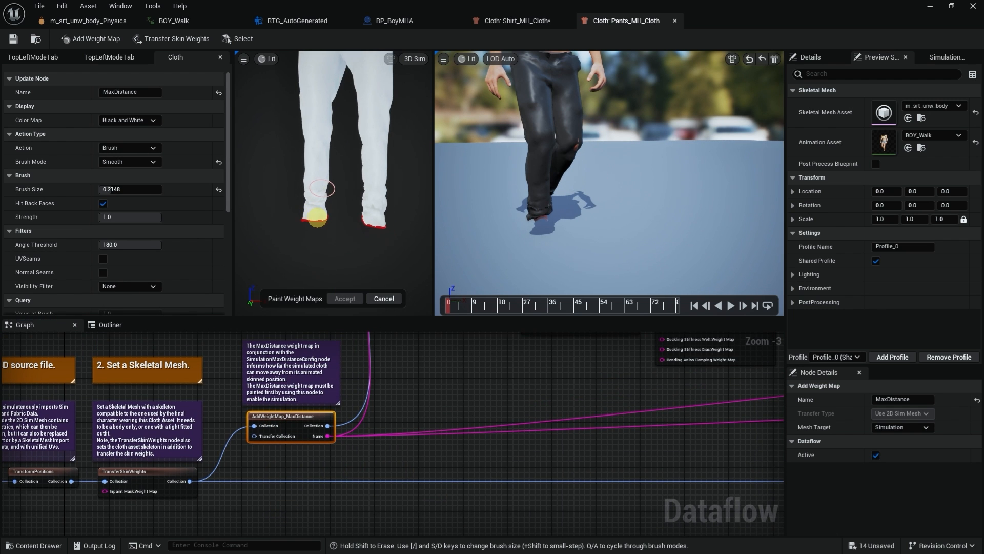
# Paint the lower ends of both pant legs with Attribute Value 0.0 in the MaxDistance weight map, covering all sides.
pyautogui.keyDown('alt'); pyautogui.moveTo(323, 224); pyautogui.dragTo(255, 206); pyautogui.keyUp('alt')
pyautogui.moveTo(323, 224); pyautogui.dragTo(318, 220, button='middle')
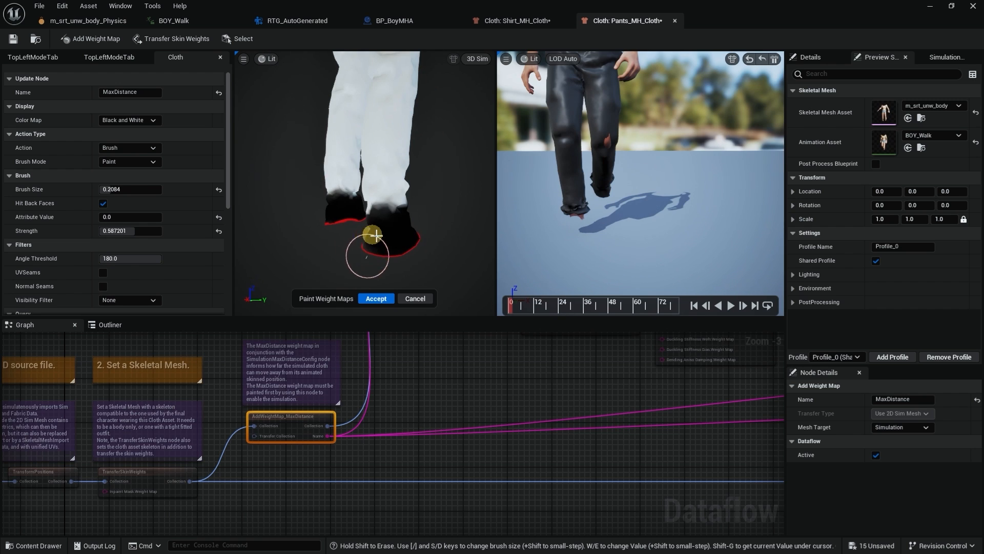
pyautogui.keyDown('alt'); pyautogui.moveTo(373, 235); pyautogui.dragTo(504, 241); pyautogui.keyUp('alt')
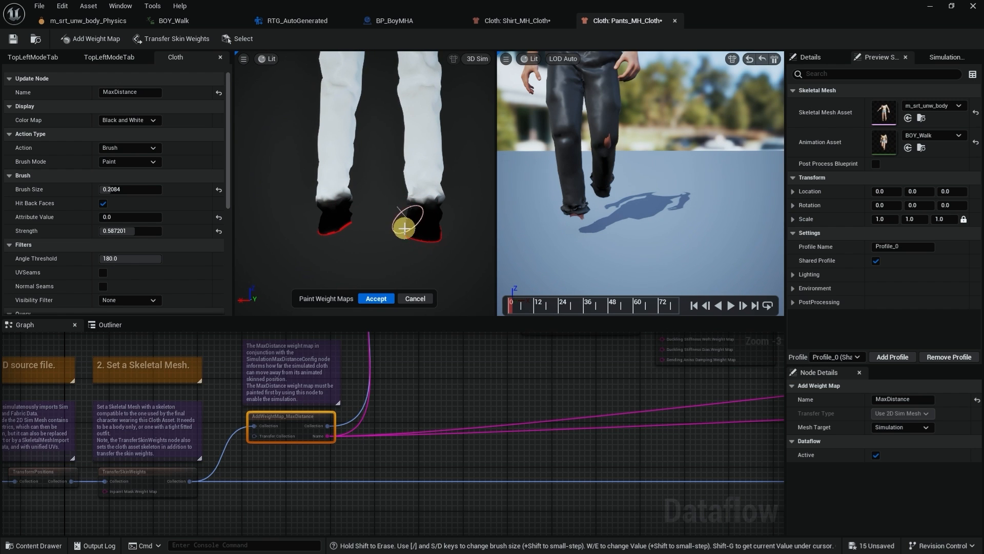
pyautogui.moveTo(466, 224)
pyautogui.keyDown('alt'); pyautogui.mouseDown()
pyautogui.moveTo(389, 214)
pyautogui.moveTo(491, 201)
pyautogui.moveTo(307, 199)
pyautogui.moveTo(421, 198)
pyautogui.mouseUp(); pyautogui.keyUp('alt')
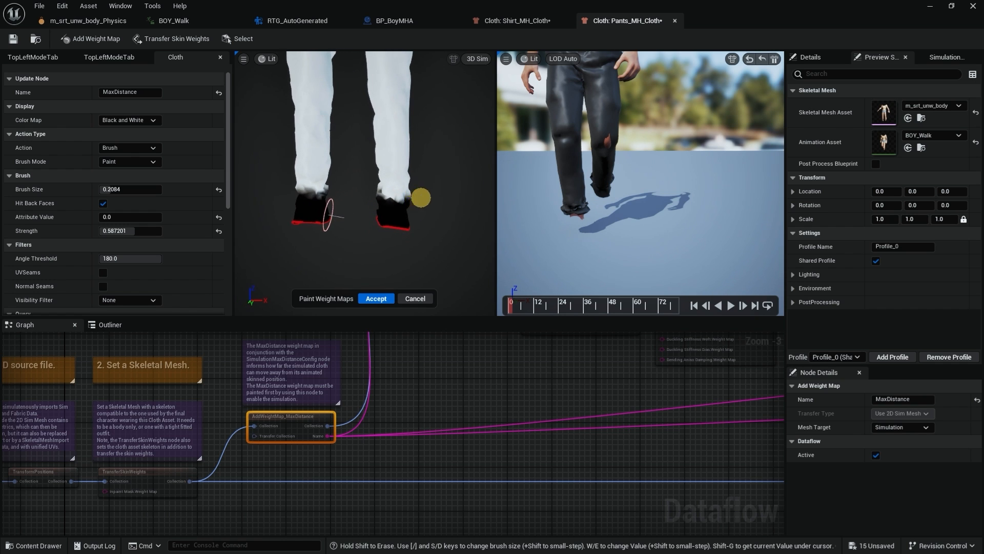
pyautogui.keyDown('alt'); pyautogui.moveTo(421, 190); pyautogui.dragTo(434, 190, button='right'); pyautogui.keyUp('alt')
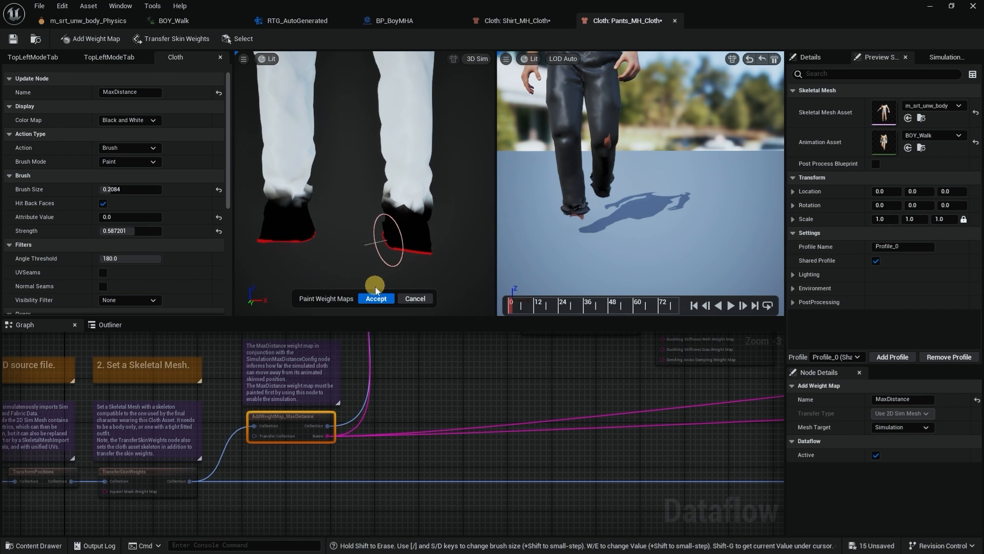
# Use the Smooth brush at about 0.69 strength to blend the black-to-white transition above the pant hems.
pyautogui.click(126, 161)
pyautogui.click(114, 182)
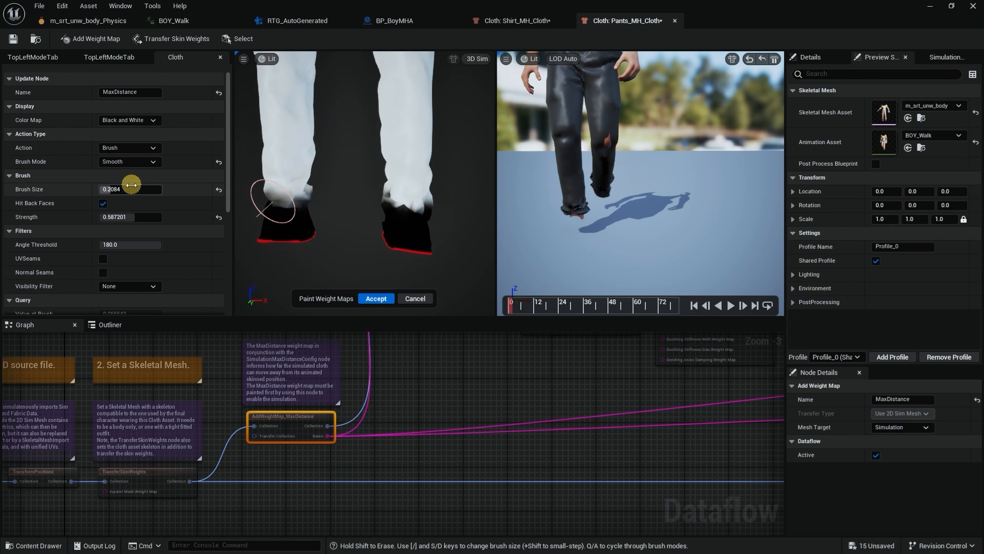
pyautogui.moveTo(175, 219); pyautogui.dragTo(179, 219)
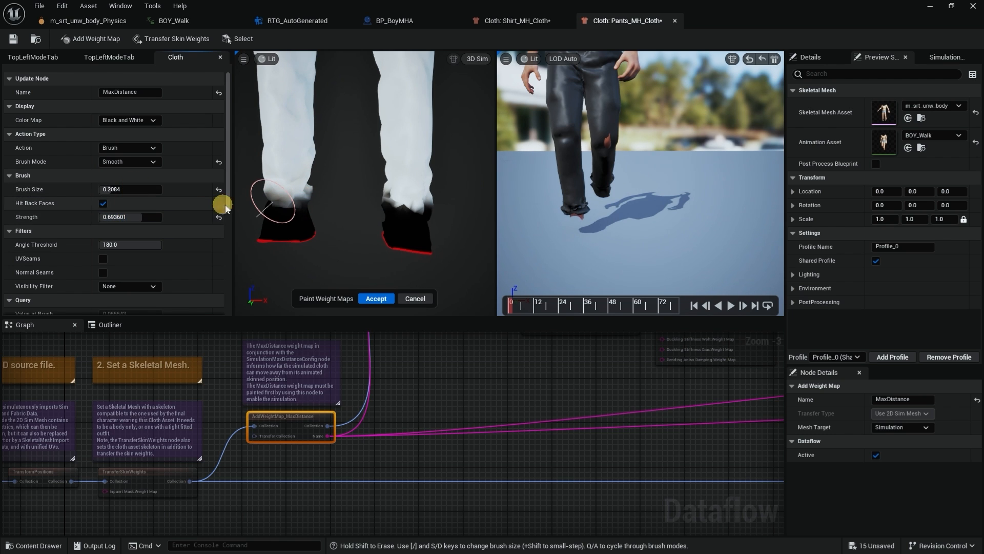
pyautogui.moveTo(275, 194); pyautogui.dragTo(485, 204)
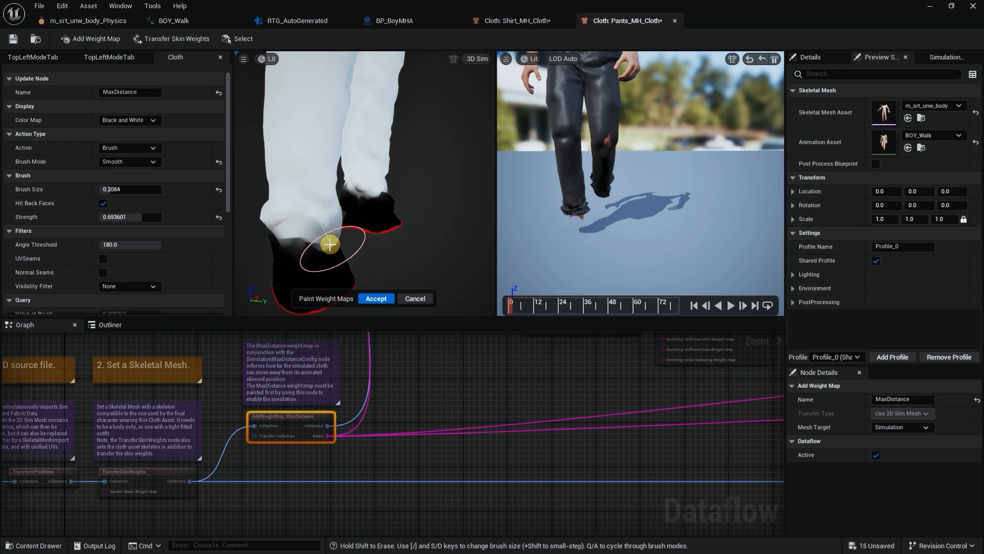
pyautogui.moveTo(292, 229)
pyautogui.keyDown('alt'); pyautogui.mouseDown()
pyautogui.moveTo(298, 287)
pyautogui.moveTo(387, 224)
pyautogui.moveTo(297, 223)
pyautogui.mouseUp(); pyautogui.keyUp('alt')
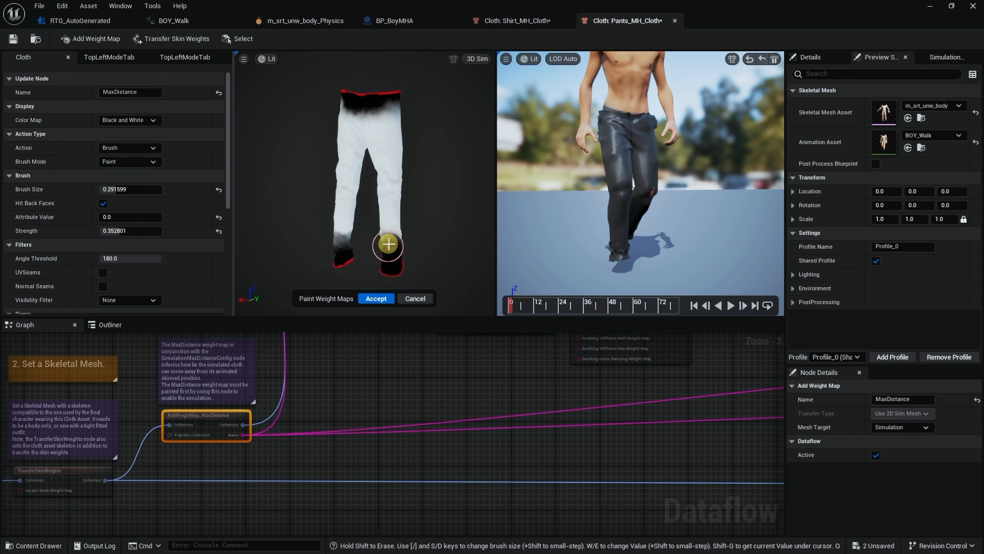
# Accept the painted MaxDistance weight map and play the walk animation to check the pants.
pyautogui.moveTo(388, 244)
pyautogui.keyDown('alt'); pyautogui.mouseDown()
pyautogui.moveTo(268, 246)
pyautogui.moveTo(444, 264)
pyautogui.mouseUp(); pyautogui.keyUp('alt')
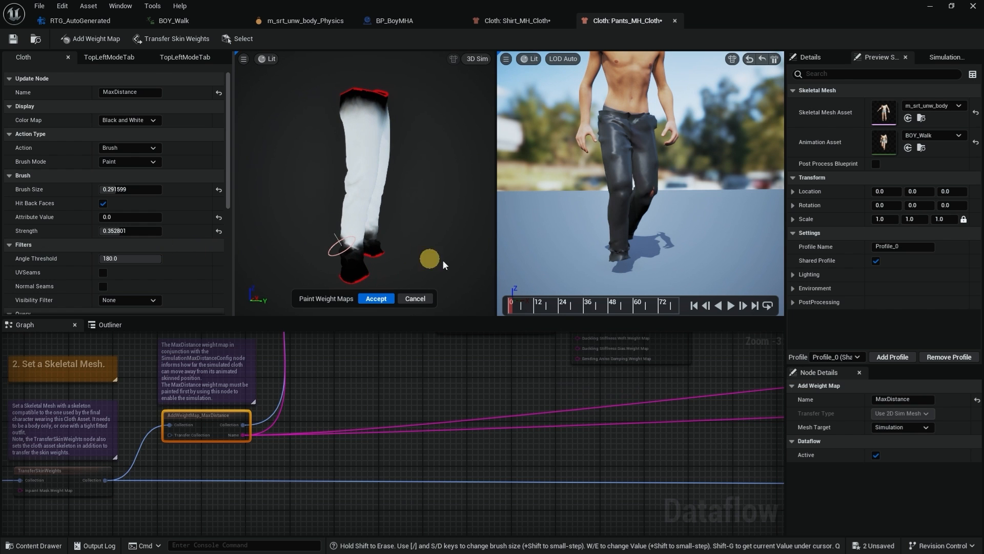
pyautogui.click(384, 297)
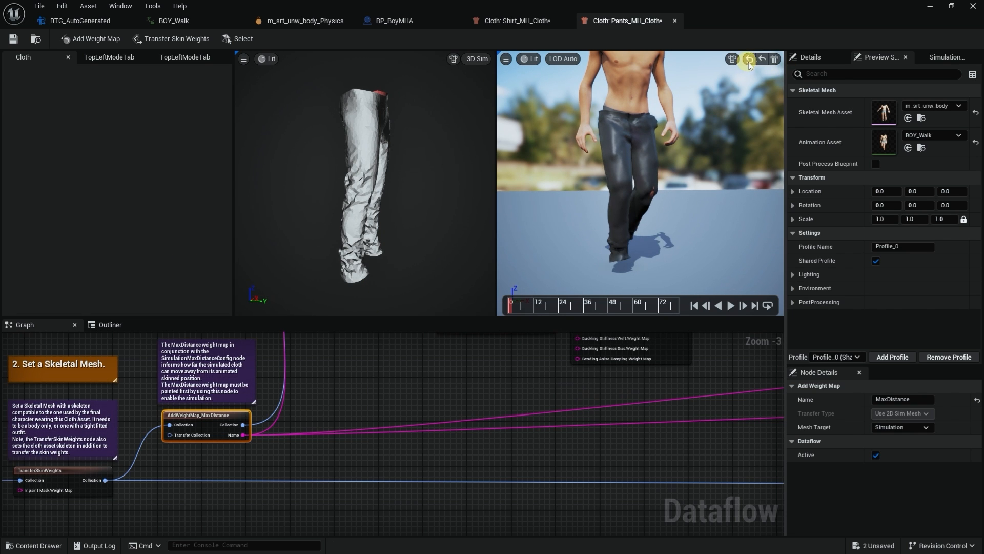
pyautogui.click(731, 306)
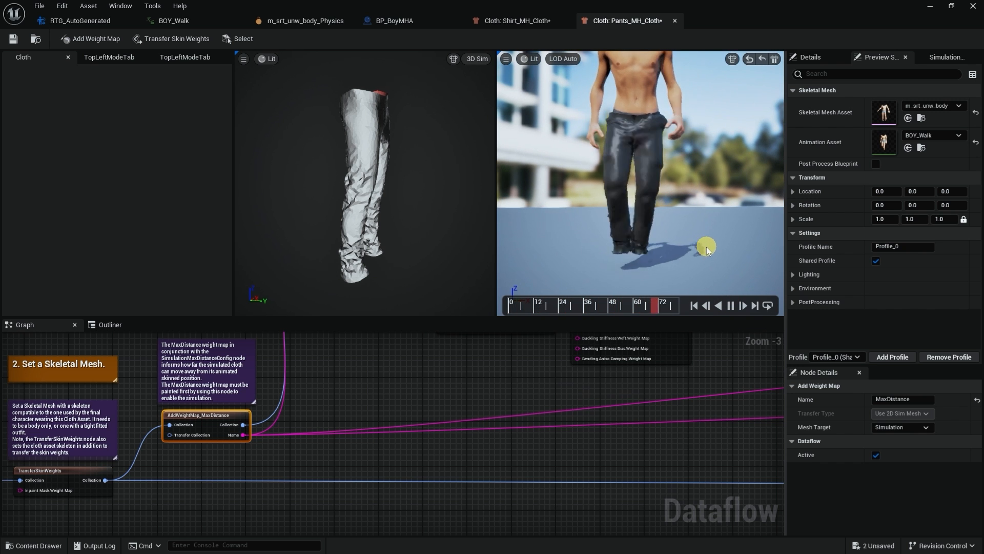
pyautogui.keyDown('alt'); pyautogui.moveTo(711, 239); pyautogui.dragTo(788, 228); pyautogui.keyUp('alt')
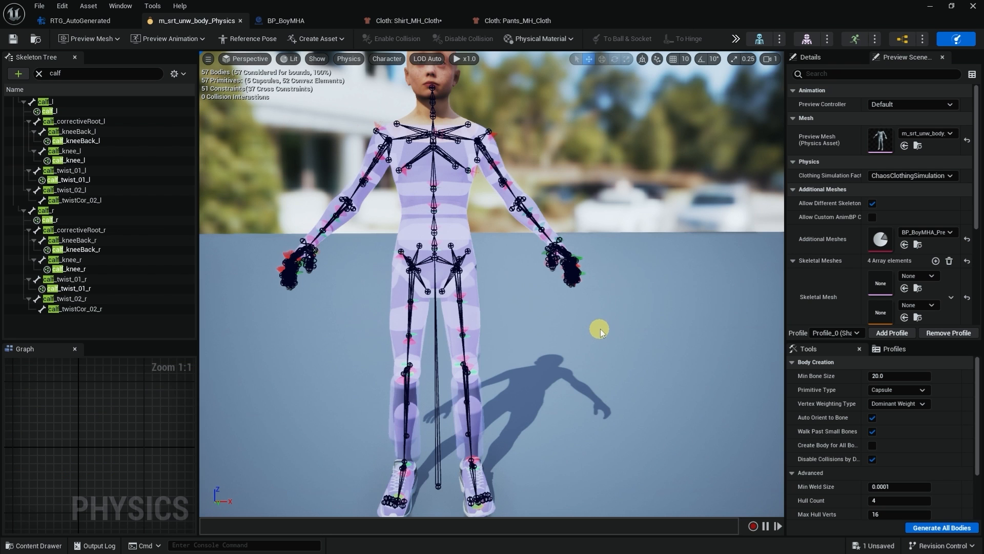
# Examine the body, leg and foot collision shapes in the m_srt_unw_body_Physics asset.
pyautogui.moveTo(600, 329); pyautogui.dragTo(601, 324, button='middle')
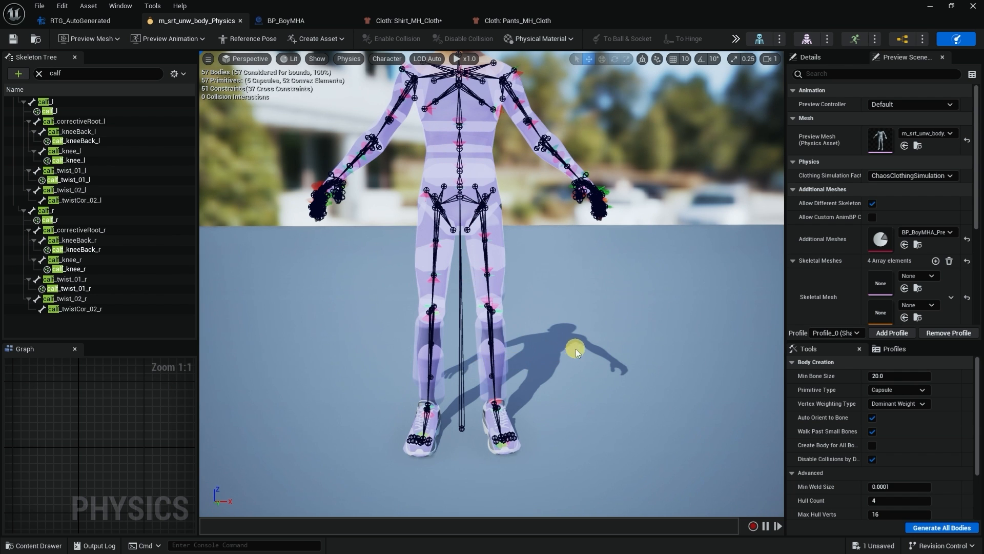
pyautogui.keyDown('alt'); pyautogui.moveTo(576, 349); pyautogui.dragTo(573, 348); pyautogui.keyUp('alt')
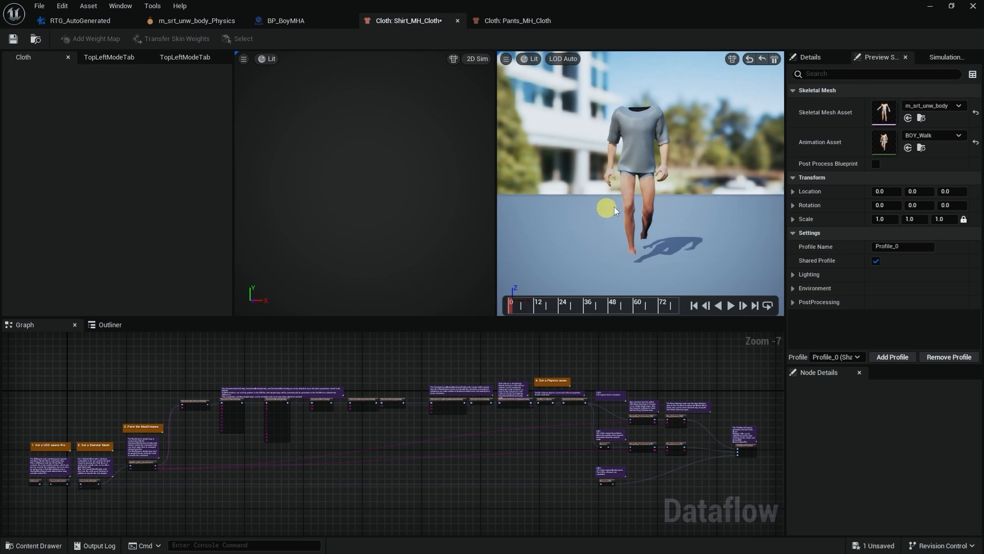
# In the Shirt_MH_Cloth asset, show the collision properties of the SimulationCollisionConfig node.
pyautogui.keyDown('alt'); pyautogui.moveTo(610, 207); pyautogui.dragTo(638, 201); pyautogui.keyUp('alt')
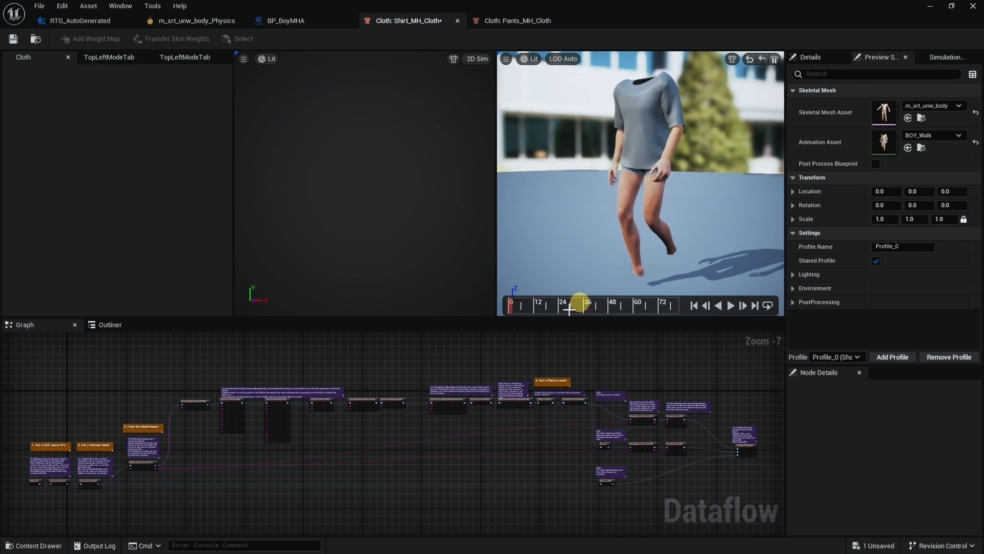
pyautogui.scroll(-1, 520, 455)
pyautogui.moveTo(508, 447); pyautogui.dragTo(379, 498, button='right')
pyautogui.scroll(8, 436, 438)
pyautogui.moveTo(525, 421); pyautogui.dragTo(460, 447, button='right')
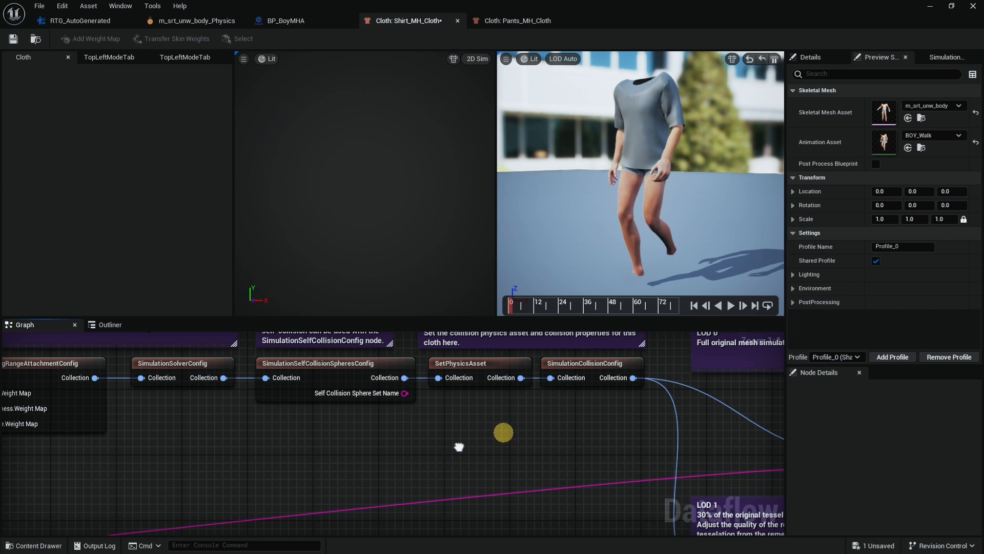
pyautogui.click(572, 370)
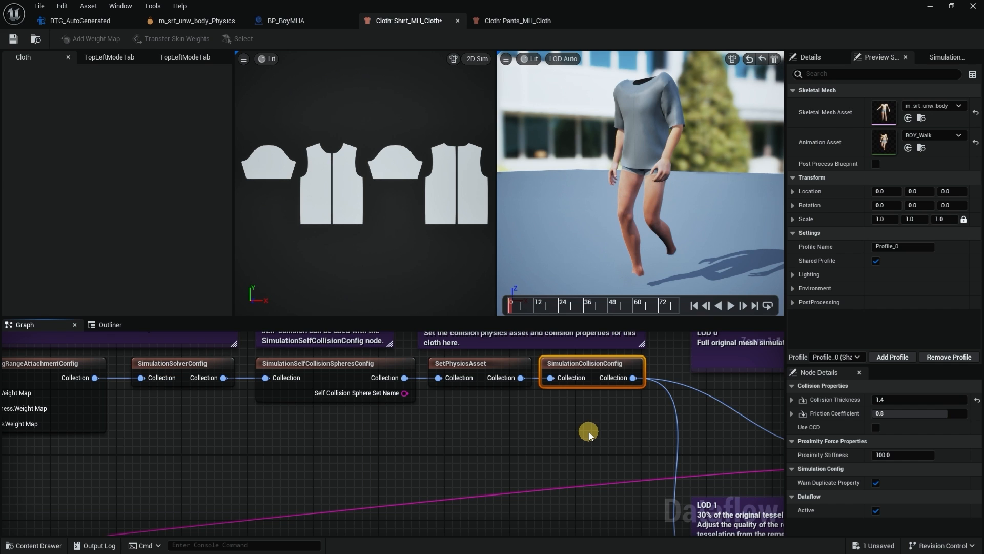
# Set the shirt's Friction Coefficient to 1.0 and play the walk animation to check the cloth.
pyautogui.click(882, 413)
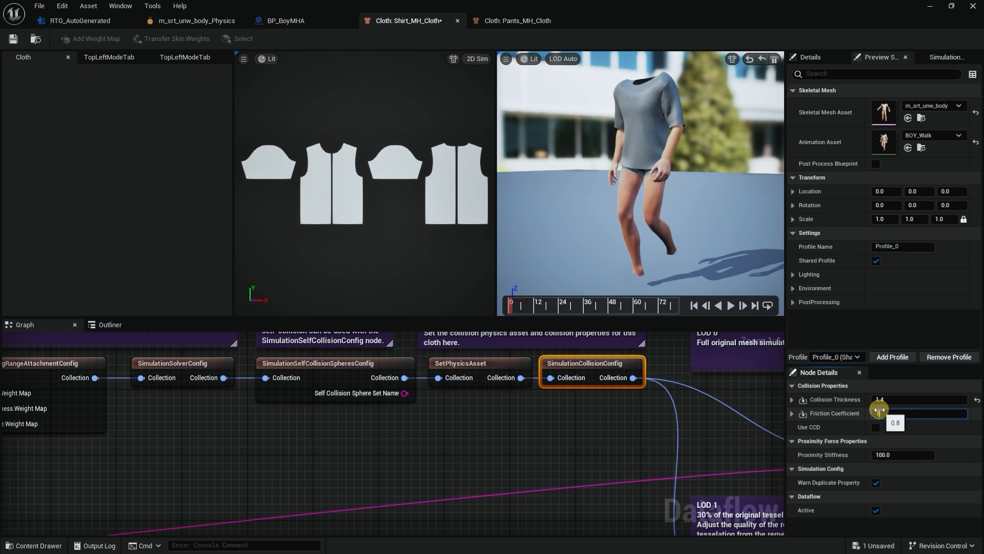
pyautogui.write('1')
pyautogui.press('Return')
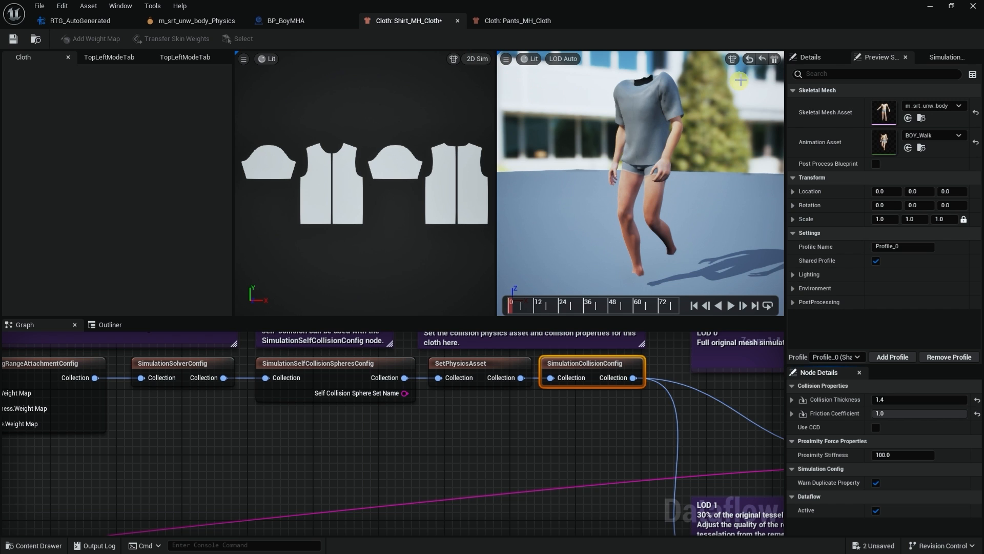
pyautogui.click(731, 305)
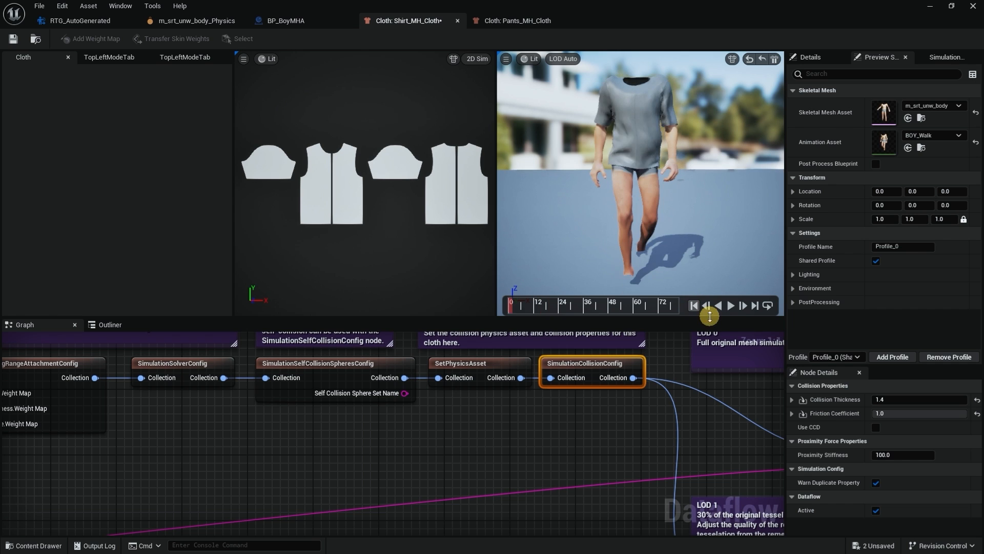
# Lower the shirt's Friction Coefficient to 0.2, replay the walk animation and rewind it to the start.
pyautogui.click(909, 413)
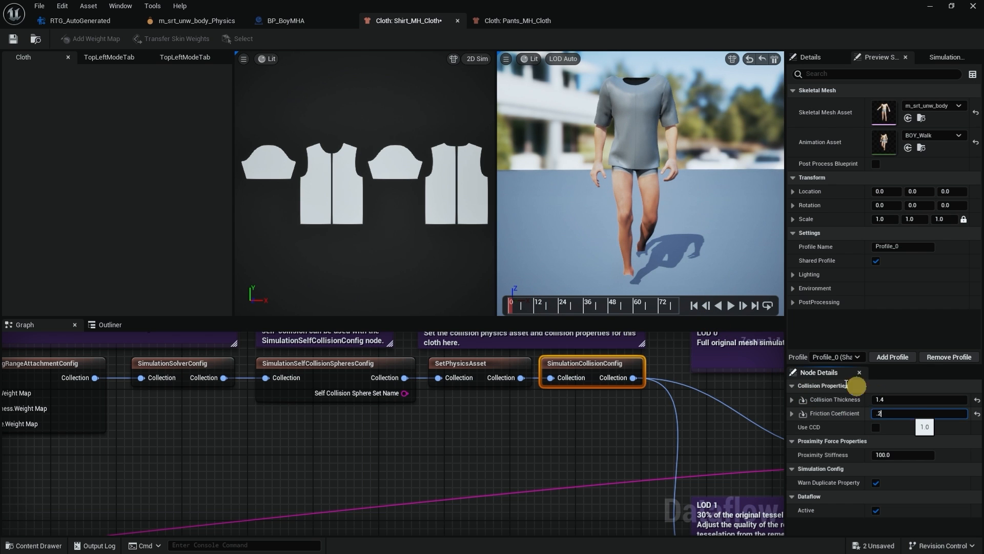
pyautogui.press('Return')
pyautogui.click(725, 306)
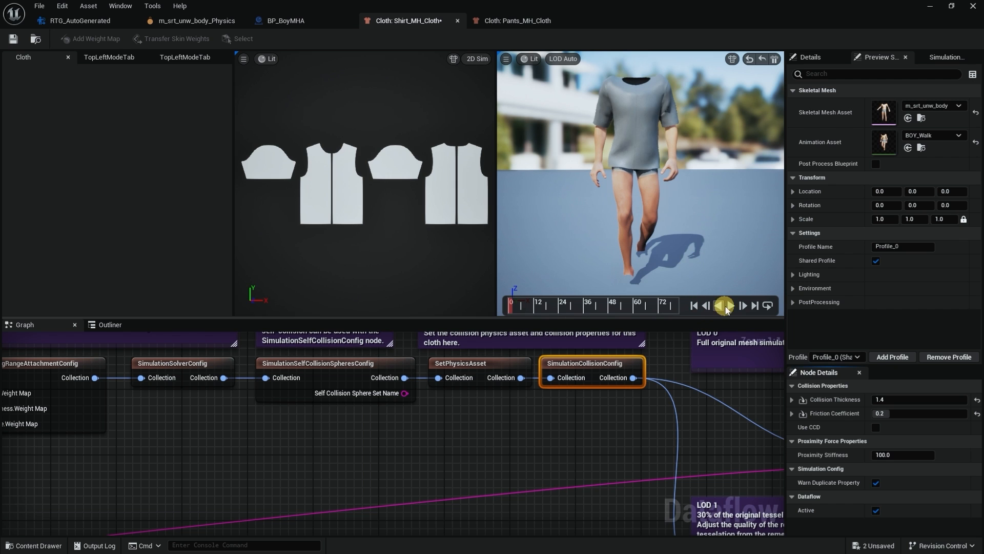
pyautogui.click(729, 307)
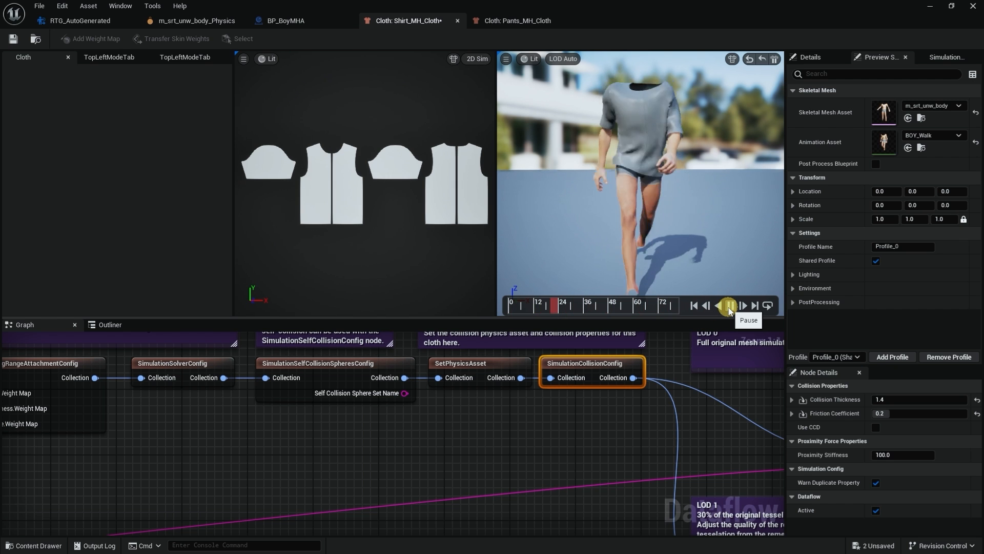
pyautogui.click(693, 307)
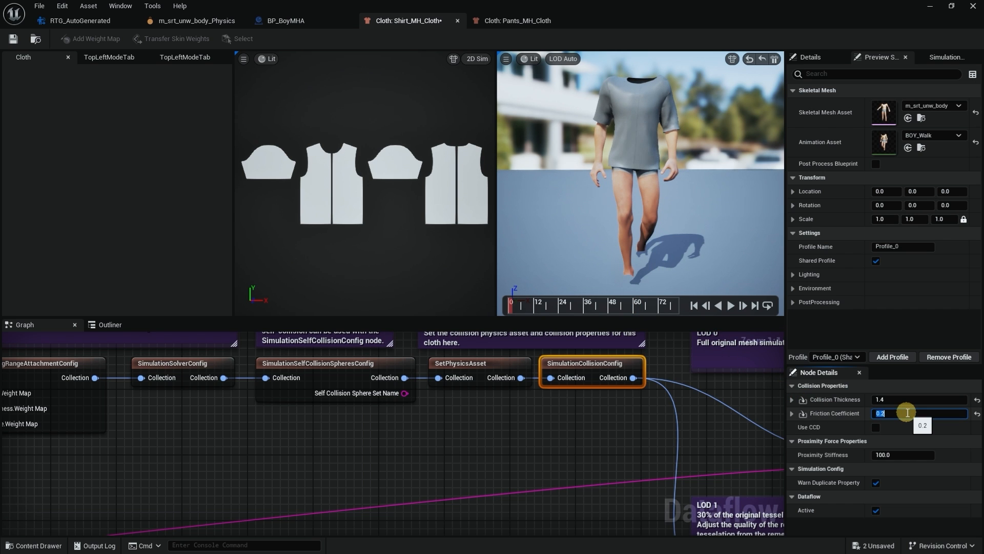
# Raise the shirt's Friction Coefficient to 1.5, play the walk animation and rewind it to the start.
pyautogui.press('Return')
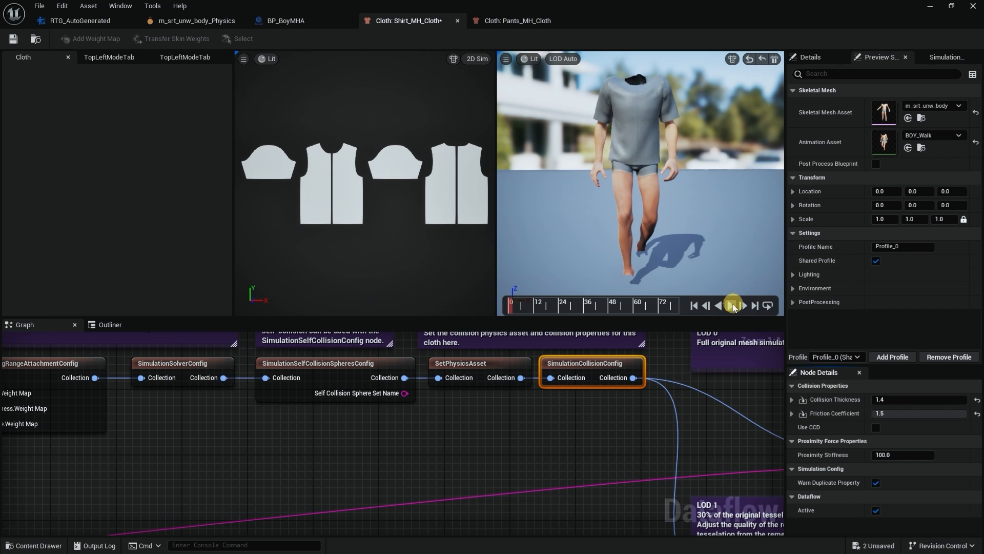
pyautogui.click(728, 306)
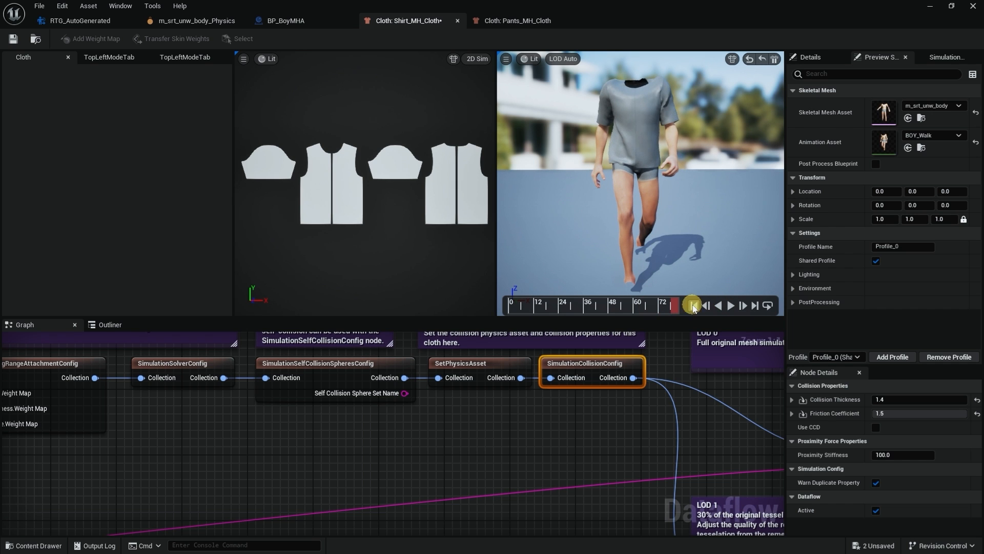
pyautogui.click(693, 306)
# Set the shirt's Friction Coefficient to 2.0 and preview the walk animation from the first frame.
pyautogui.click(890, 413)
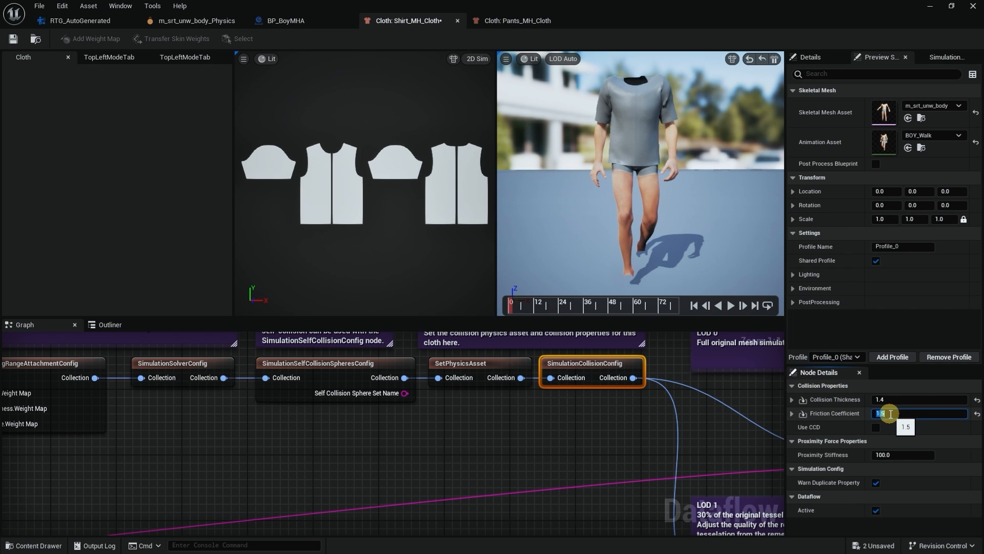
pyautogui.write('2')
pyautogui.press('Return')
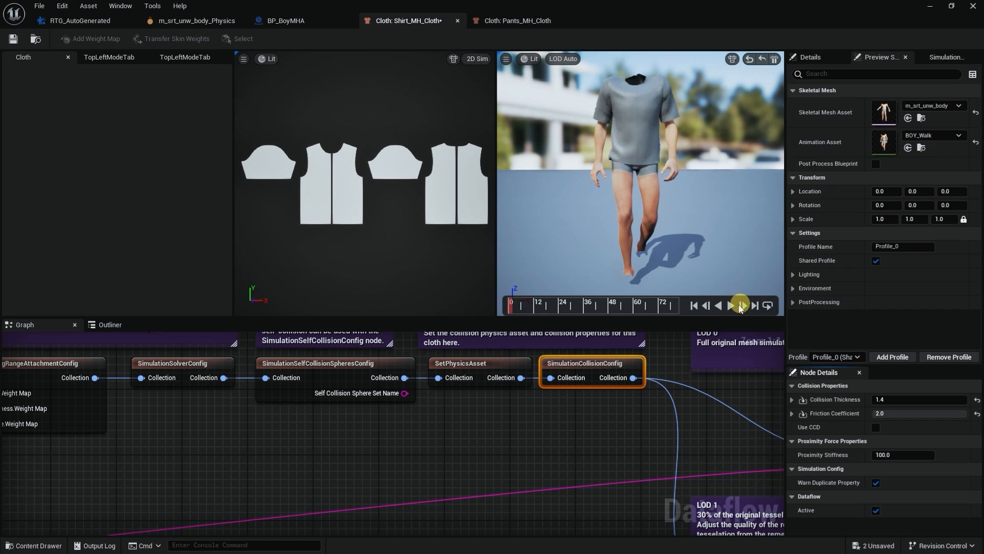
pyautogui.click(731, 307)
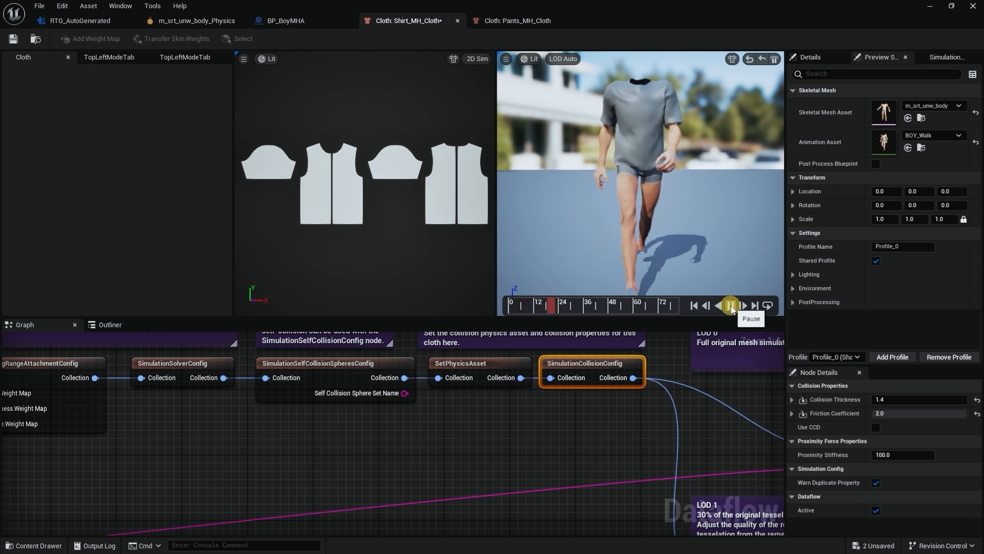
pyautogui.click(694, 306)
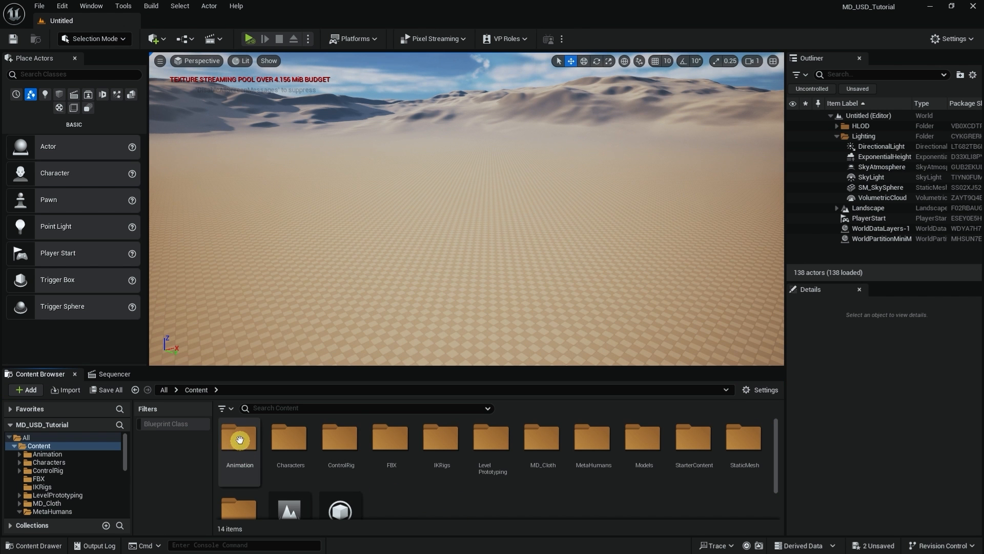
# Create a Level Sequence named MD_MH_Cloth in the Animation folder and open it.
pyautogui.click(239, 439)
pyautogui.doubleClick(239, 440)
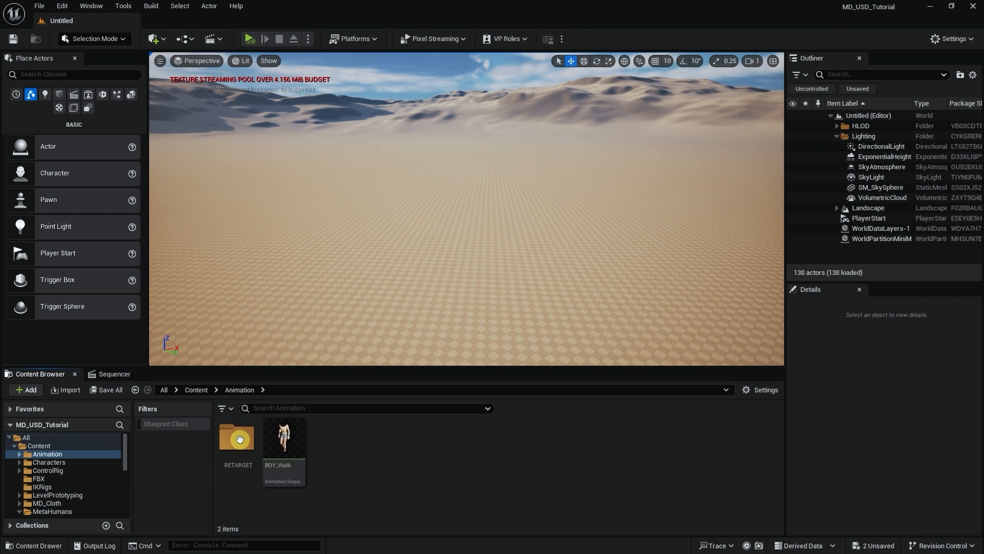
pyautogui.rightClick(363, 454)
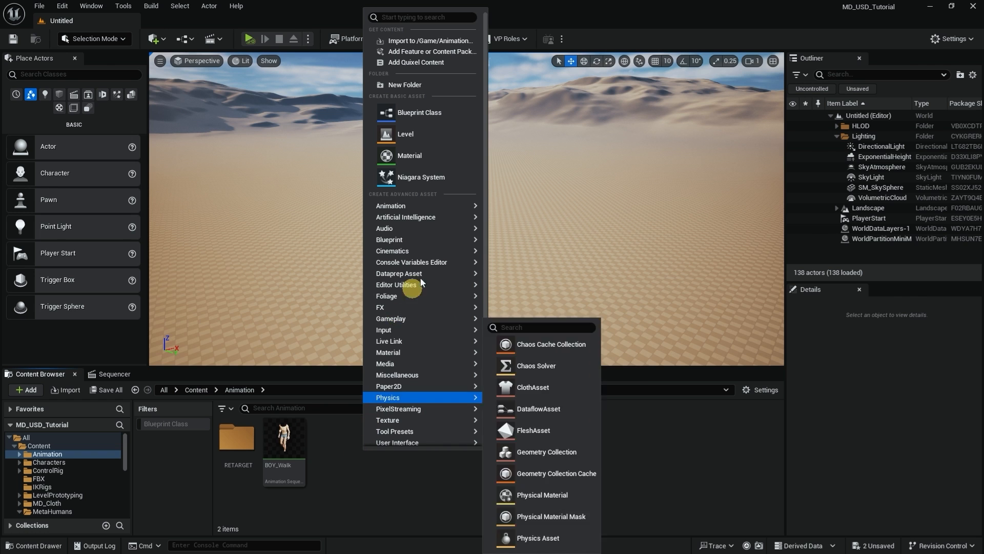
pyautogui.moveTo(419, 253)
pyautogui.click(540, 281)
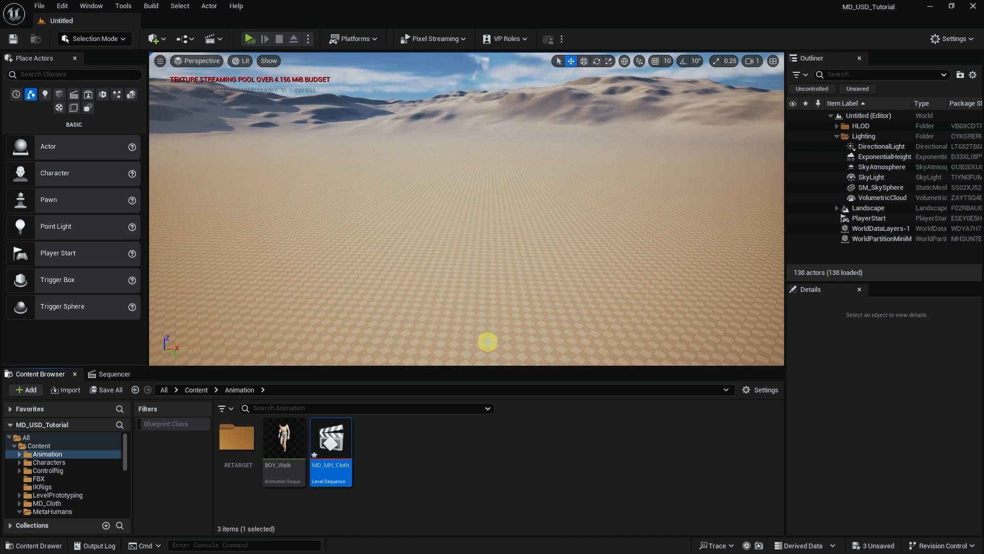
pyautogui.doubleClick(334, 440)
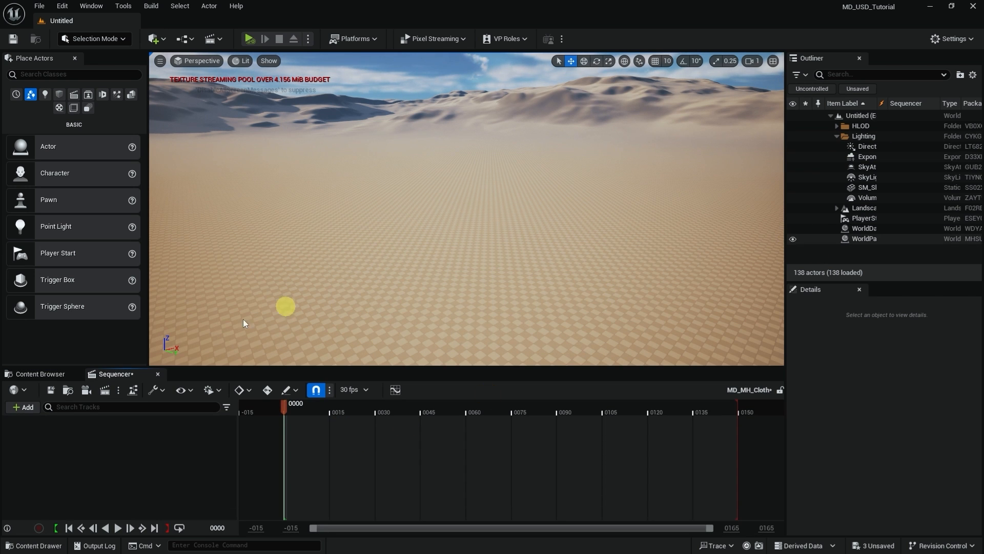
# Place BP_BoyMHA from the MetaHumans/BoyMHA folder in the level and reset its location to the origin.
pyautogui.click(48, 373)
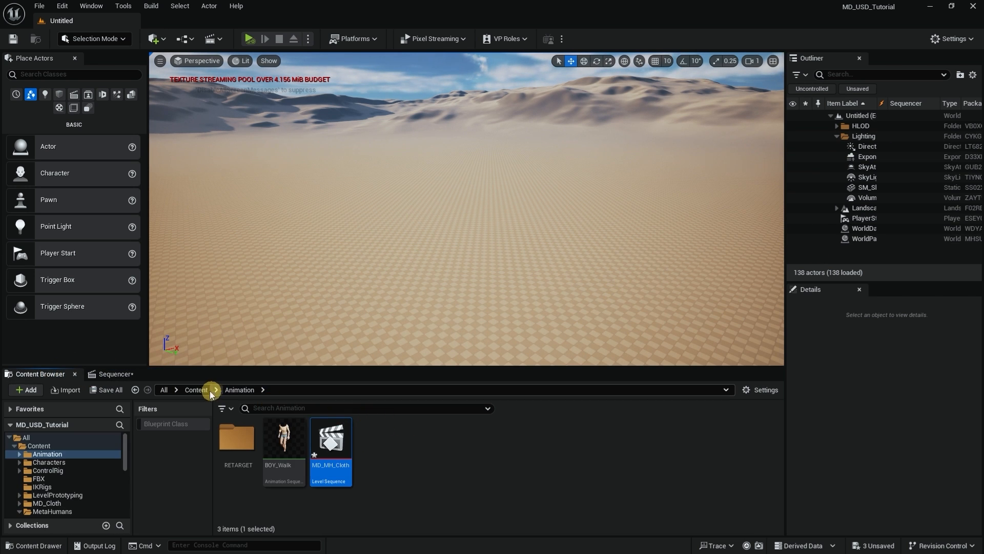
pyautogui.click(196, 391)
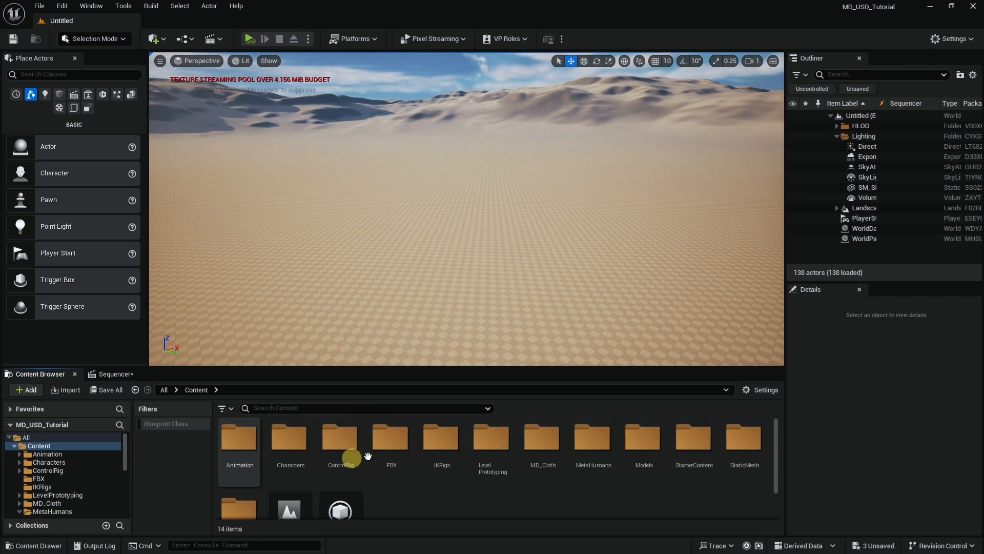
pyautogui.click(585, 444)
pyautogui.doubleClick(585, 444)
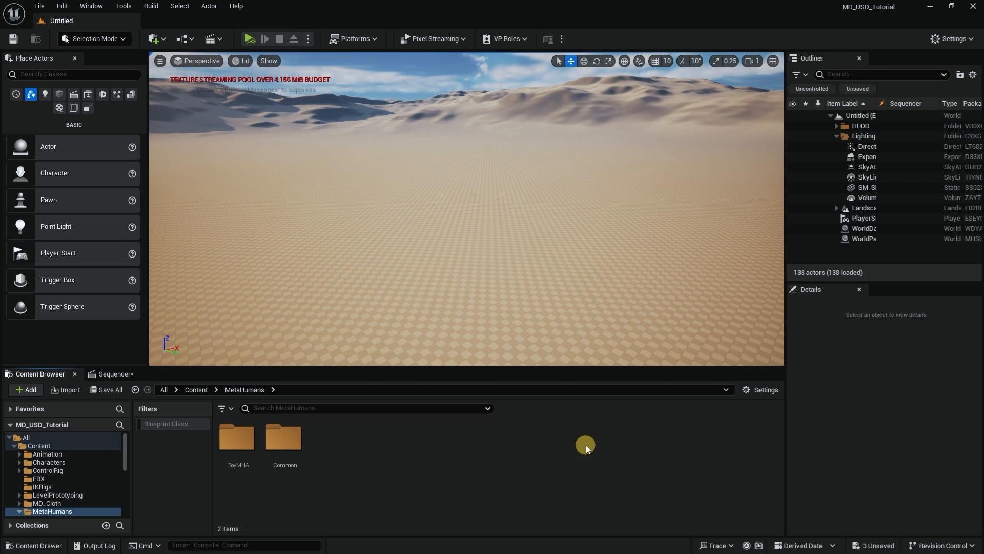
pyautogui.doubleClick(242, 448)
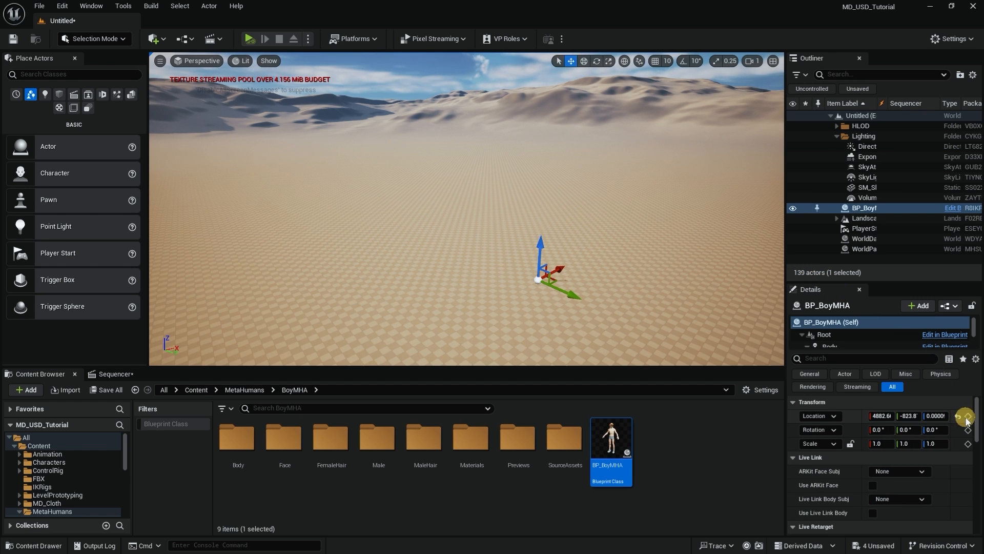
pyautogui.click(958, 416)
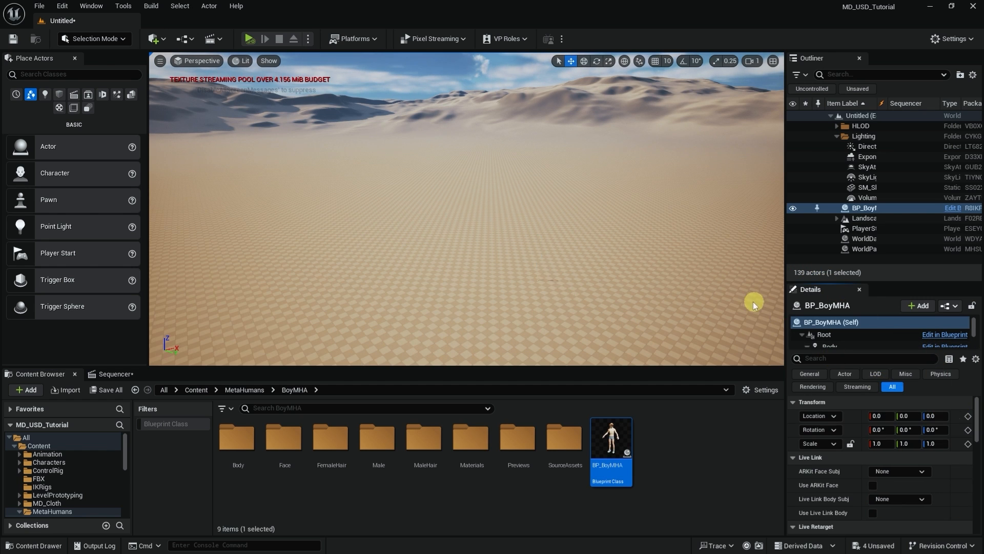
# Add the BP_BoyMHA actor to the MD_MH_Cloth sequence.
pyautogui.moveTo(611, 246); pyautogui.dragTo(612, 245, button='right')
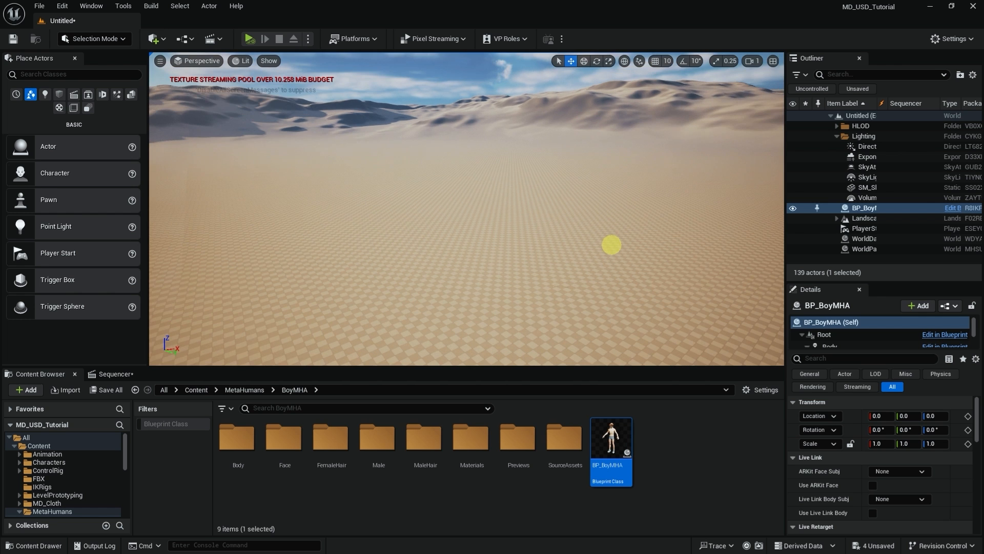
pyautogui.press('f')
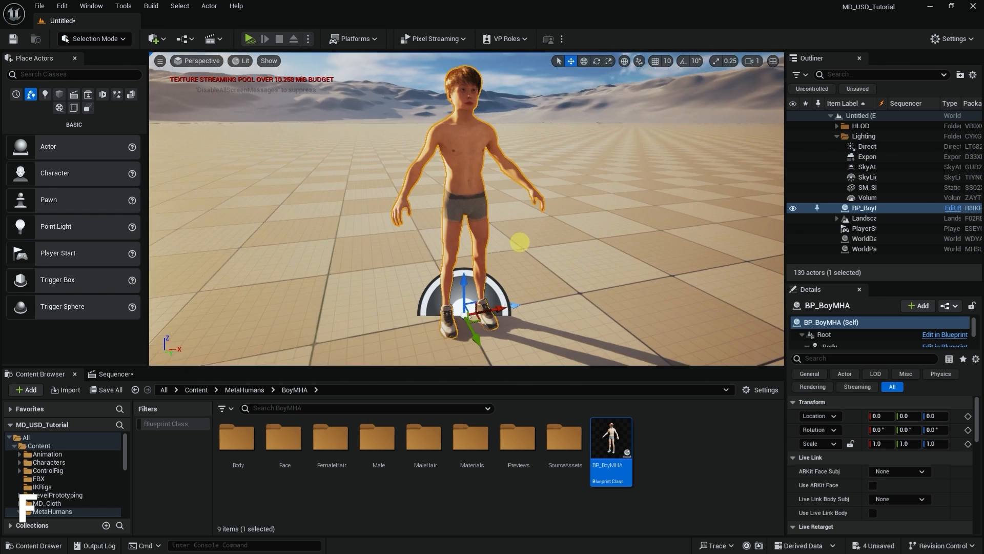
pyautogui.keyDown('alt'); pyautogui.moveTo(502, 244); pyautogui.dragTo(501, 243); pyautogui.keyUp('alt')
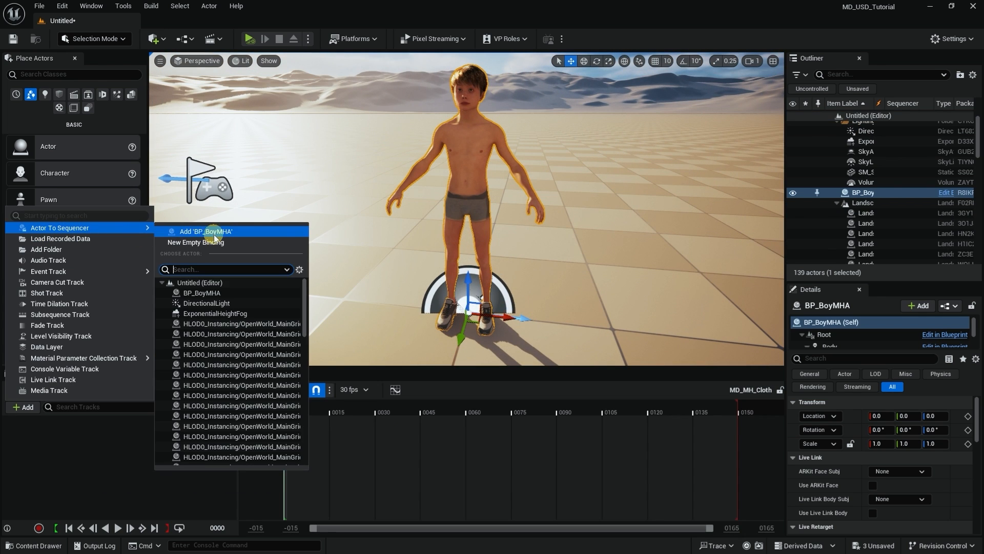
pyautogui.click(213, 234)
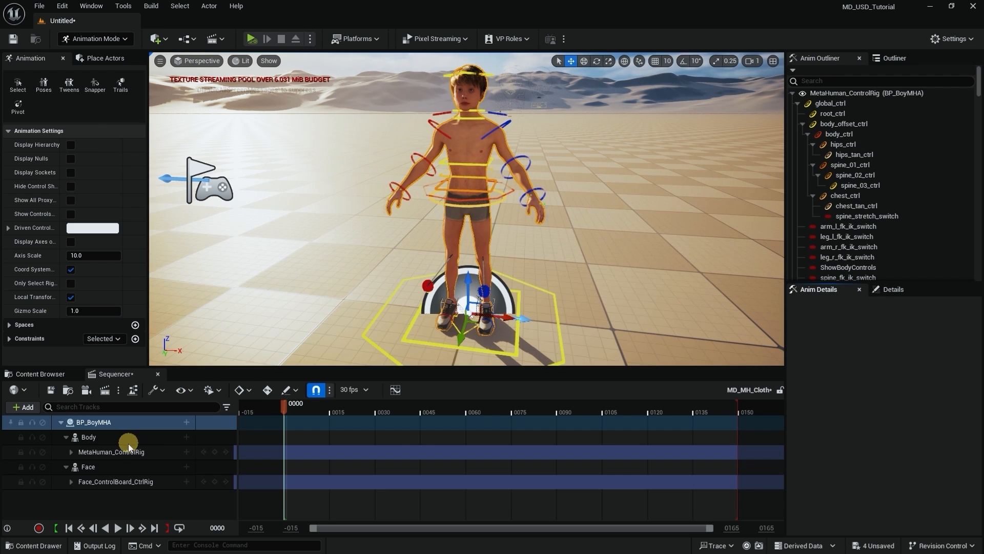
# Delete the MetaHuman_ControlRig and Face_ControlBoard_CtrlRig tracks from BP_BoyMHA in the sequence.
pyautogui.click(121, 454)
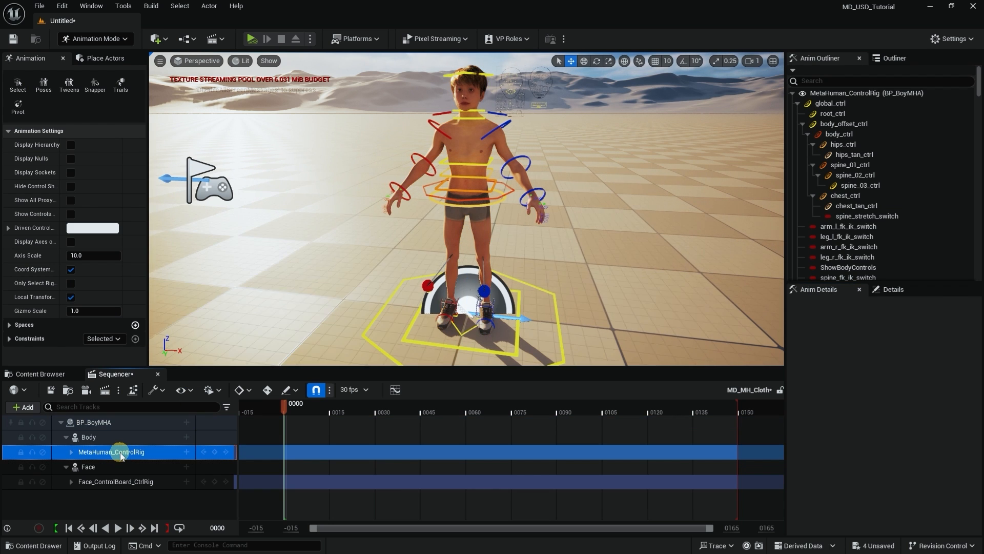
pyautogui.press('Delete')
pyautogui.click(124, 466)
pyautogui.press('Delete')
# Add a Chaos Cloth component to the BP_BoyMHA actor in the level and name it Shirt.
pyautogui.click(467, 186)
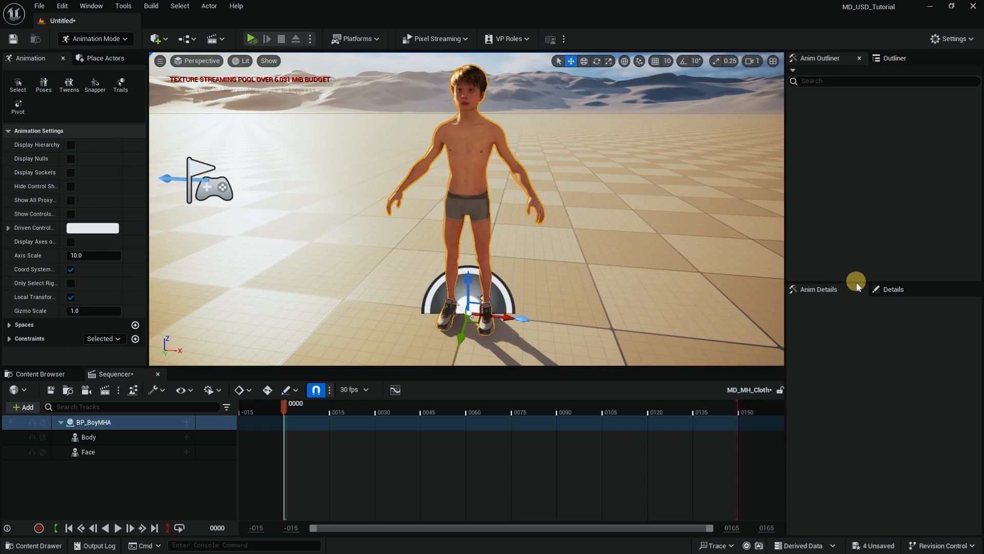
pyautogui.click(891, 291)
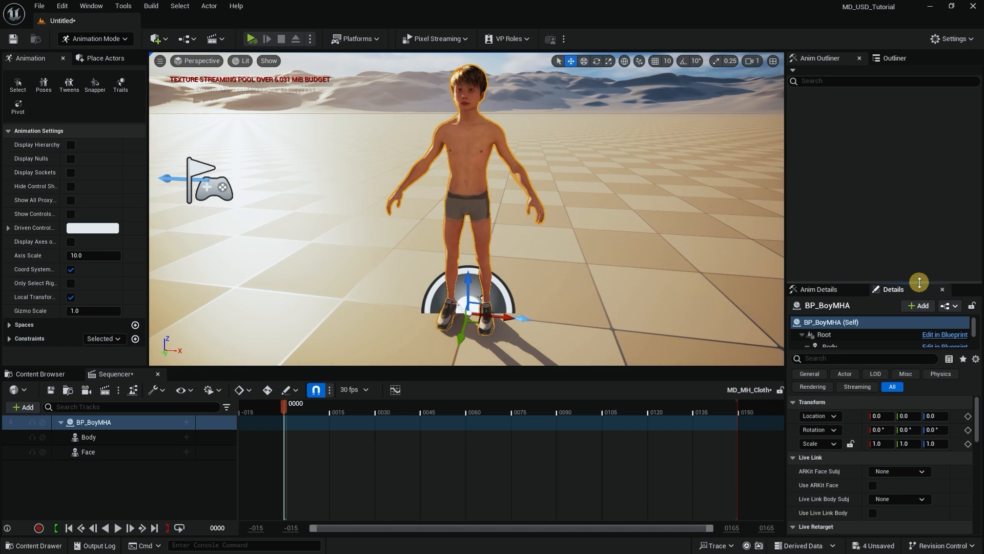
pyautogui.moveTo(919, 282); pyautogui.dragTo(913, 246)
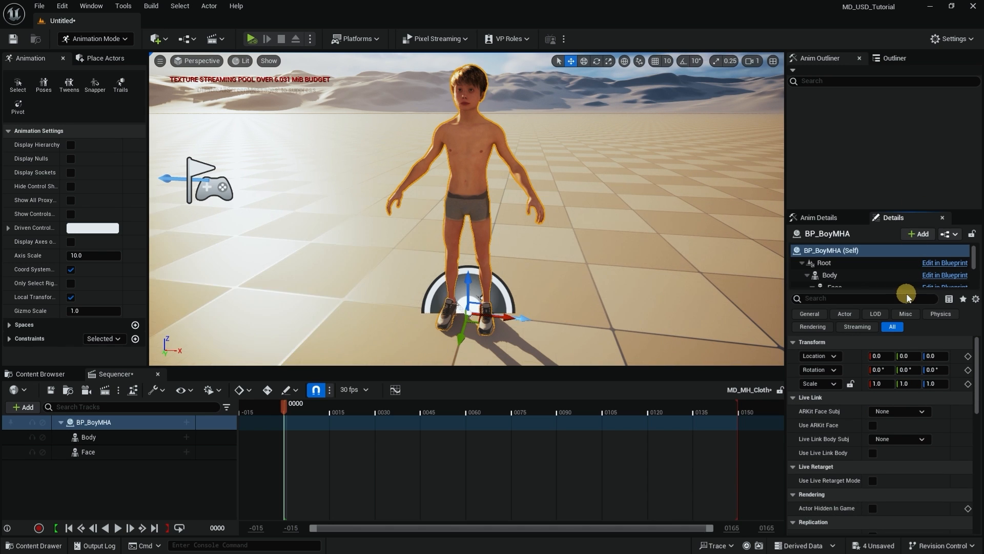
pyautogui.moveTo(908, 289); pyautogui.dragTo(909, 404)
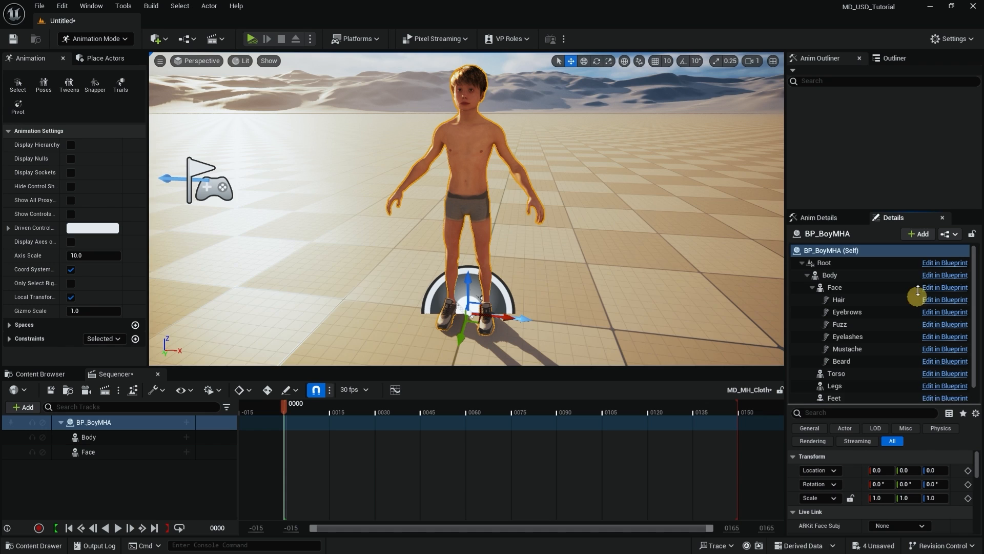
pyautogui.click(918, 235)
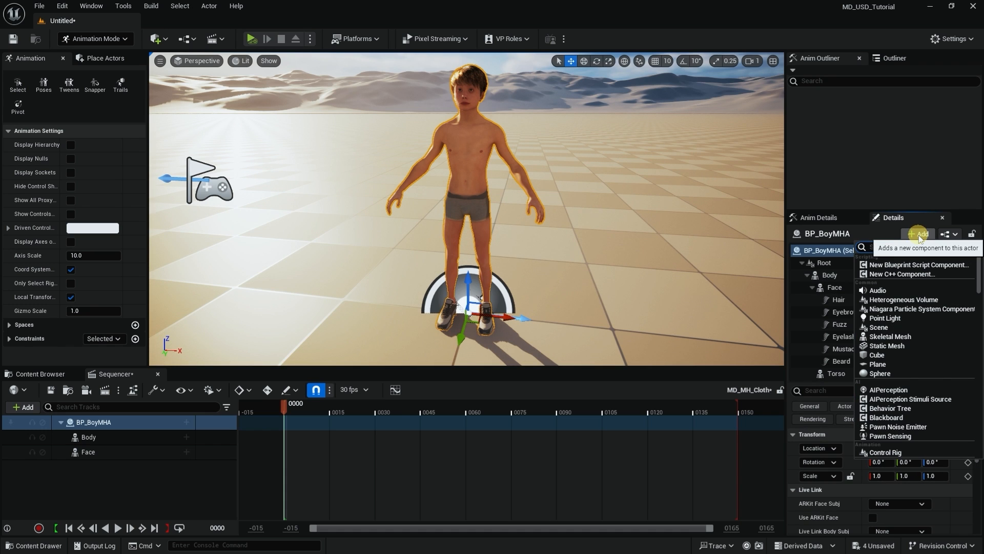
pyautogui.write('chaos')
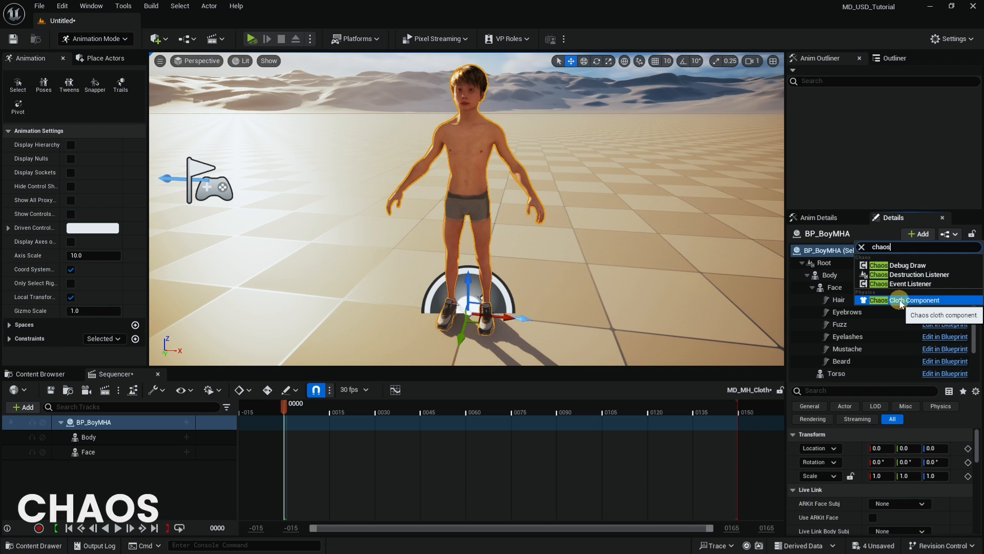
pyautogui.click(901, 301)
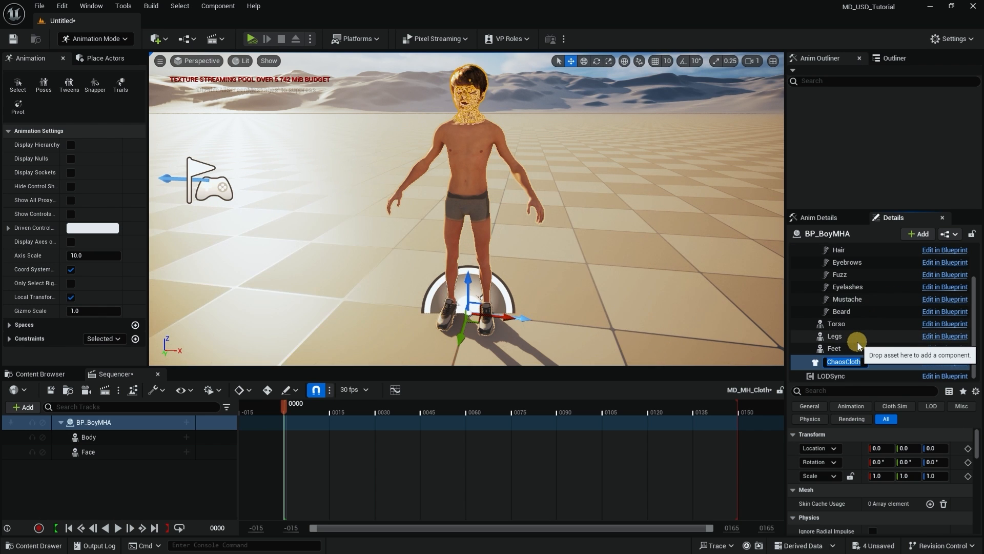
pyautogui.write('Shirt')
pyautogui.press('Return')
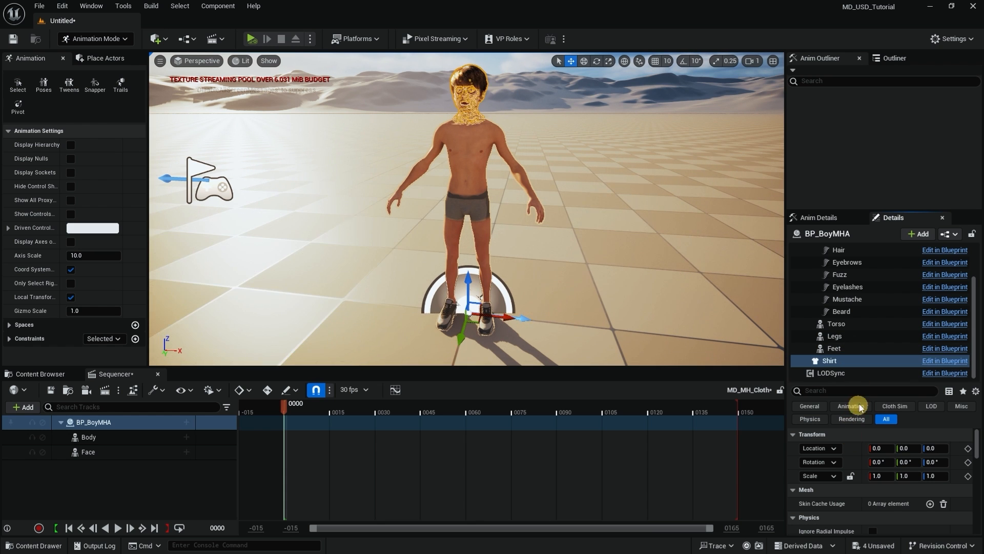
# Assign the Shirt_MH_Cloth asset to the Shirt component of BP_BoyMHA.
pyautogui.moveTo(866, 382); pyautogui.dragTo(870, 348)
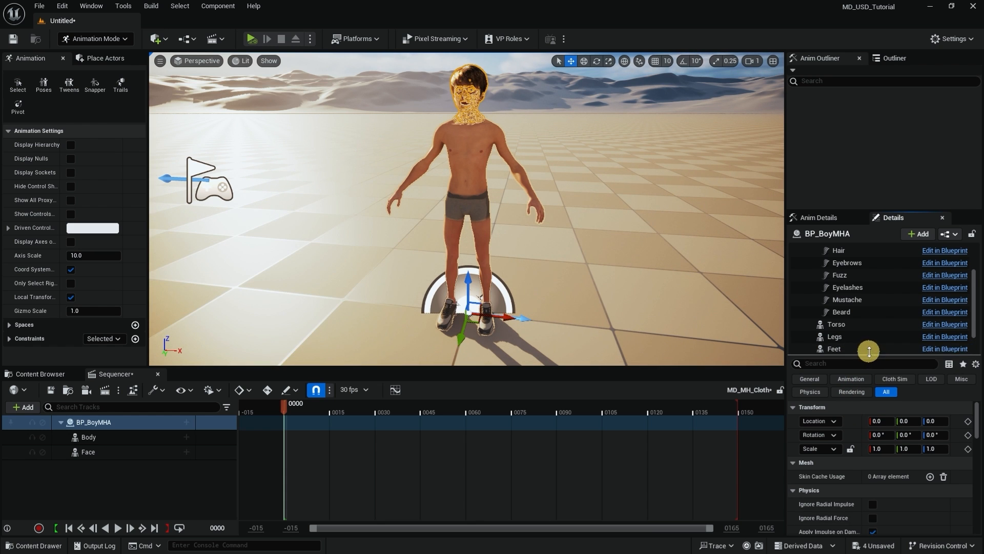
pyautogui.scroll(-2, 859, 459)
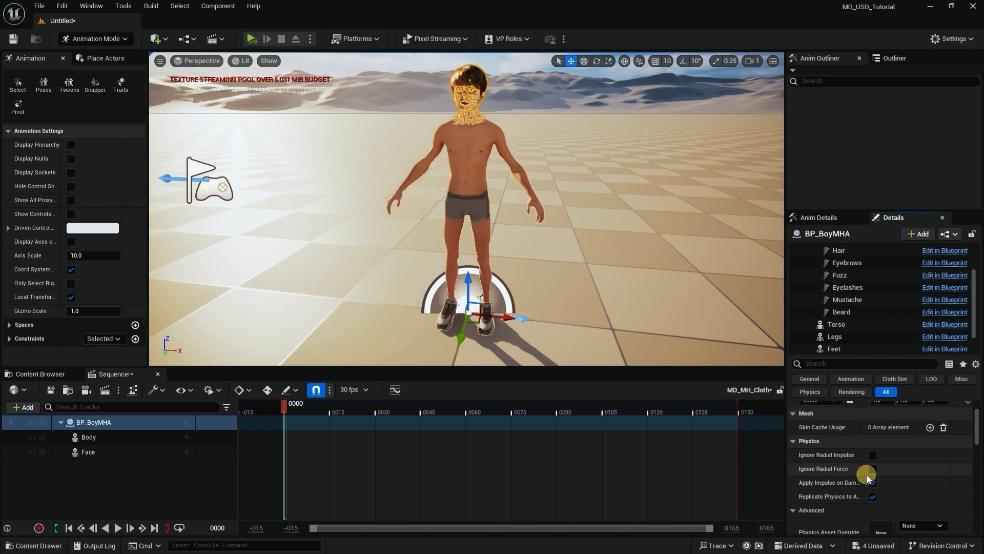
pyautogui.scroll(-1, 867, 463)
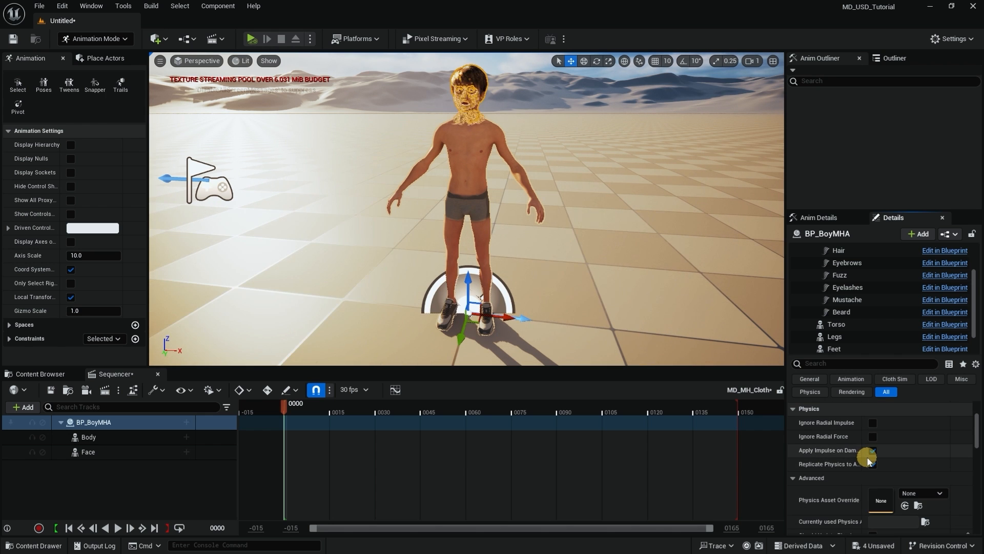
pyautogui.scroll(-3, 868, 460)
pyautogui.scroll(-4, 867, 460)
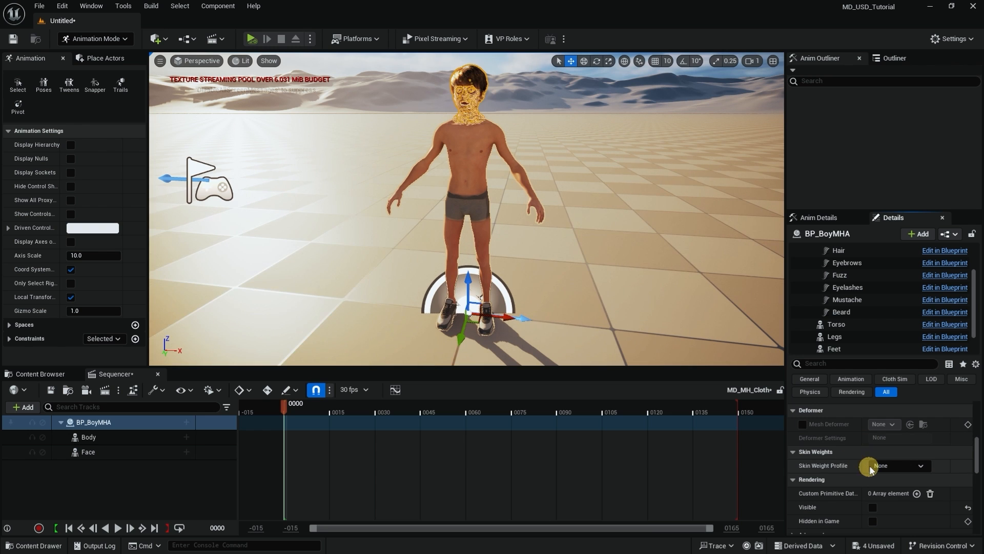
pyautogui.scroll(-1, 869, 461)
pyautogui.scroll(-2, 877, 466)
pyautogui.scroll(-3, 878, 464)
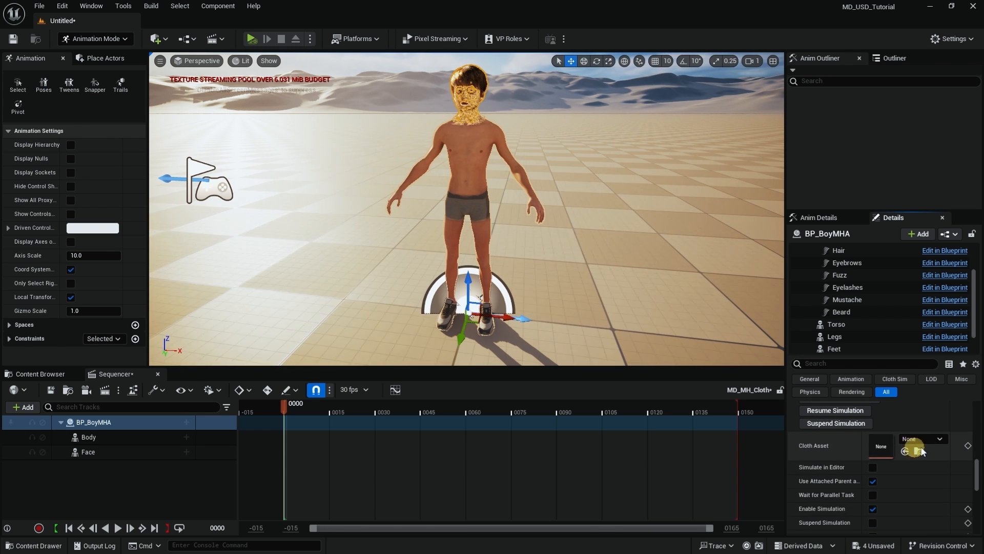
pyautogui.click(941, 440)
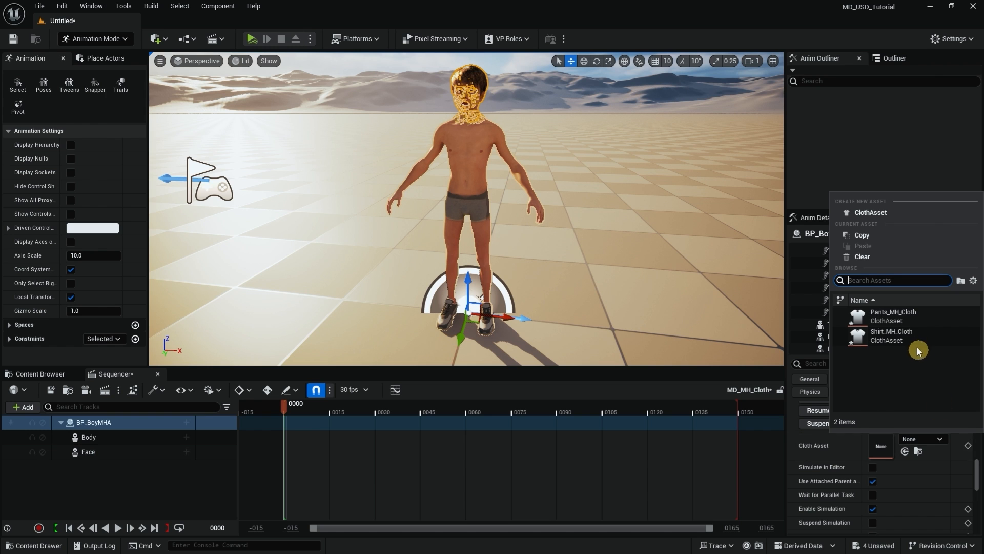
pyautogui.click(904, 337)
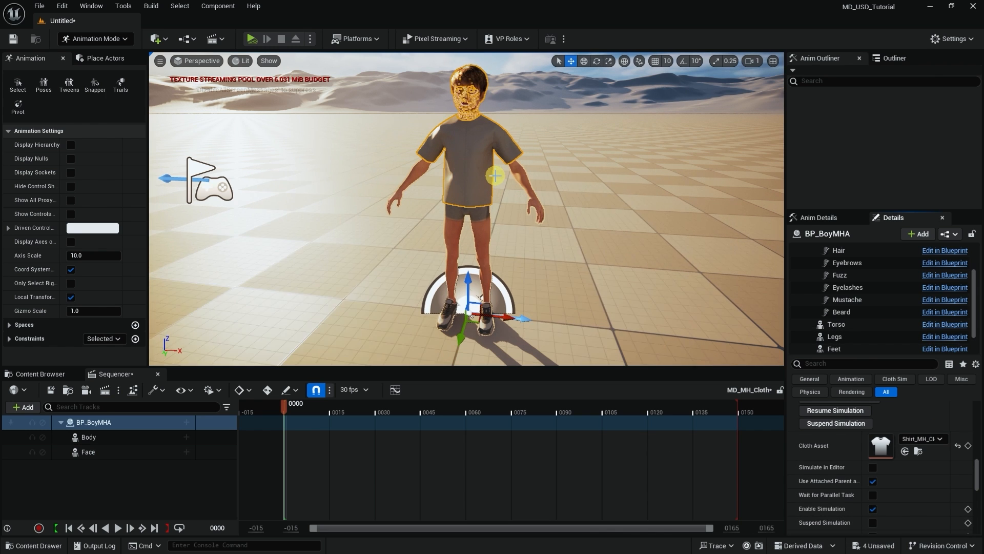
pyautogui.keyDown('alt'); pyautogui.moveTo(541, 262); pyautogui.dragTo(484, 259); pyautogui.keyUp('alt')
# Add a second Chaos Cloth component to BP_BoyMHA and name it Pants.
pyautogui.click(862, 263)
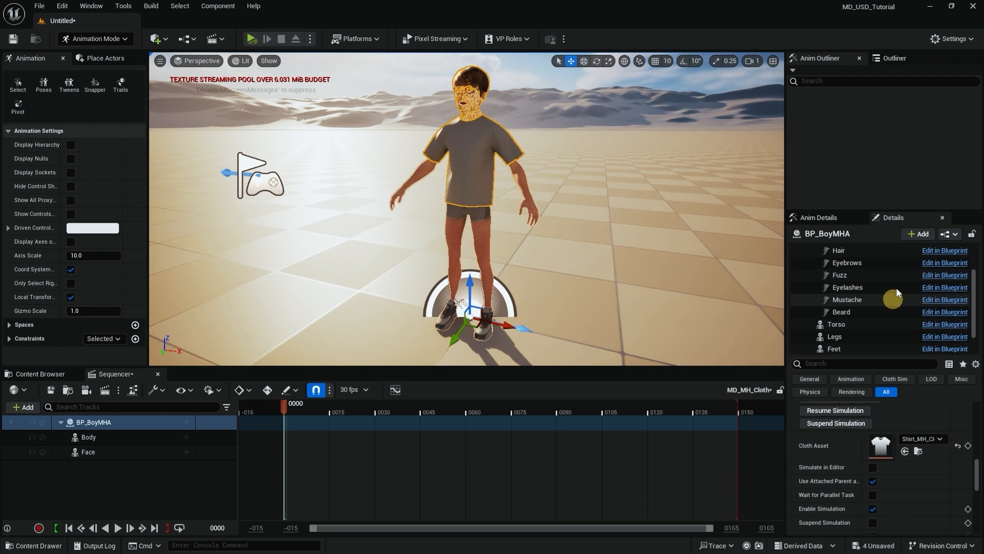
pyautogui.click(916, 235)
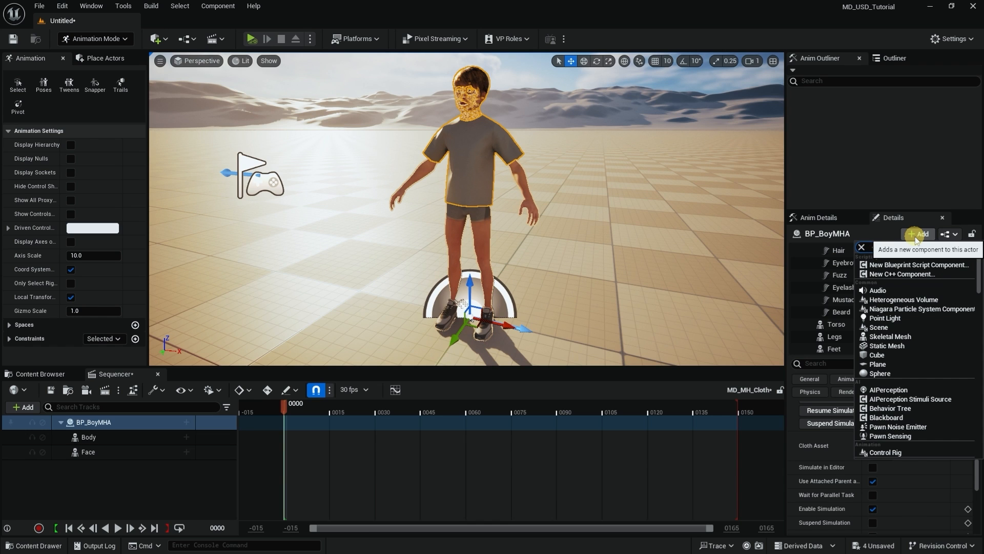
pyautogui.write('cloth')
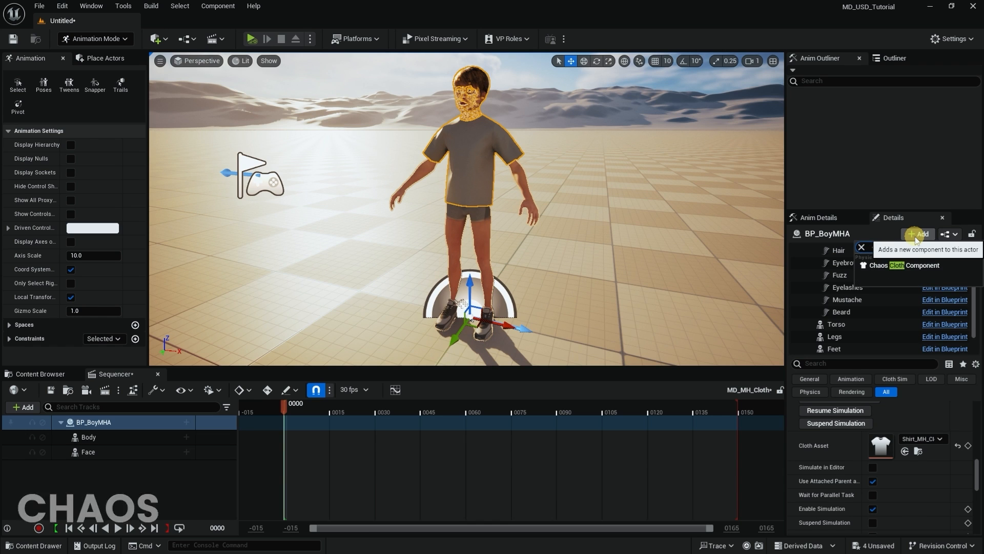
pyautogui.click(897, 266)
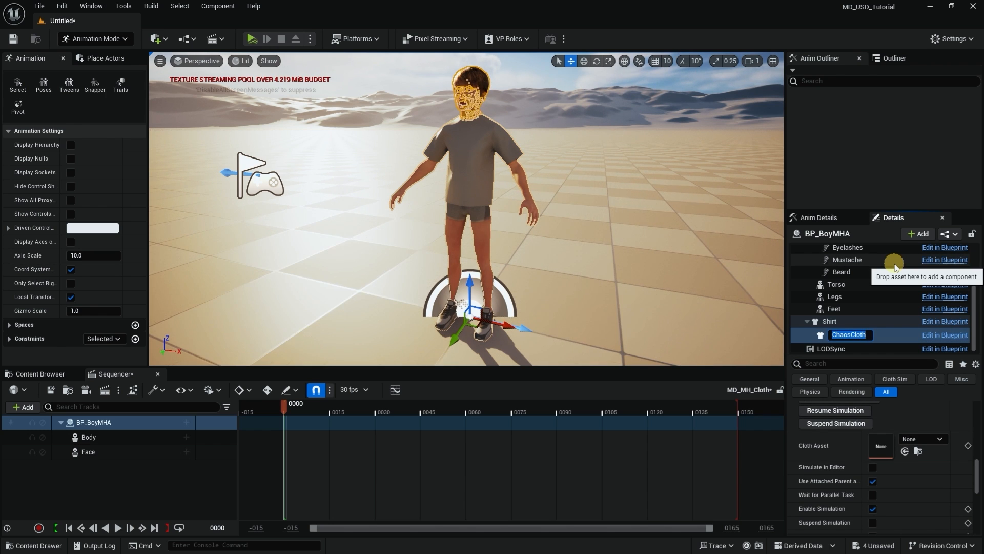
pyautogui.write('Pants')
pyautogui.press('Return')
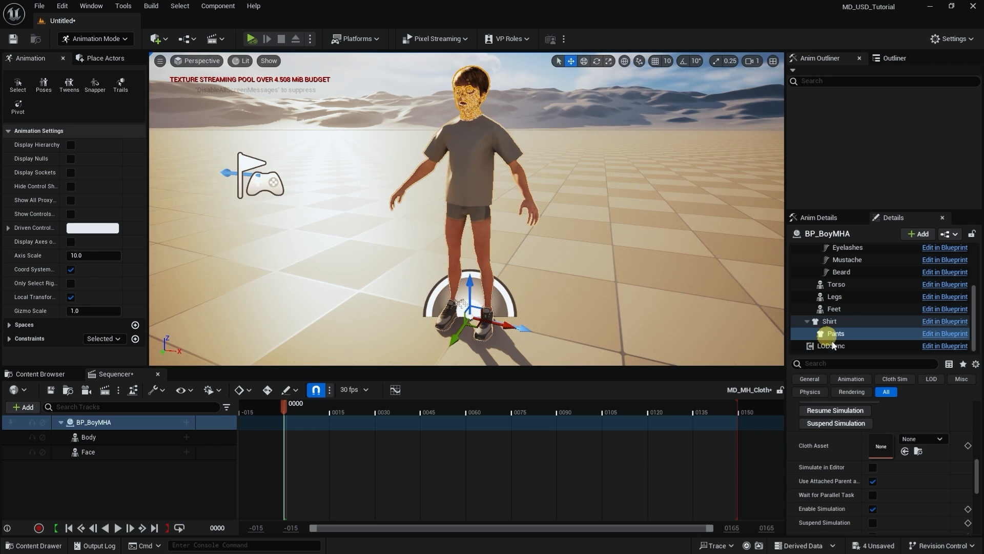
# Reparent the Pants and Shirt cloth components directly under the Body component.
pyautogui.moveTo(856, 355); pyautogui.dragTo(844, 261)
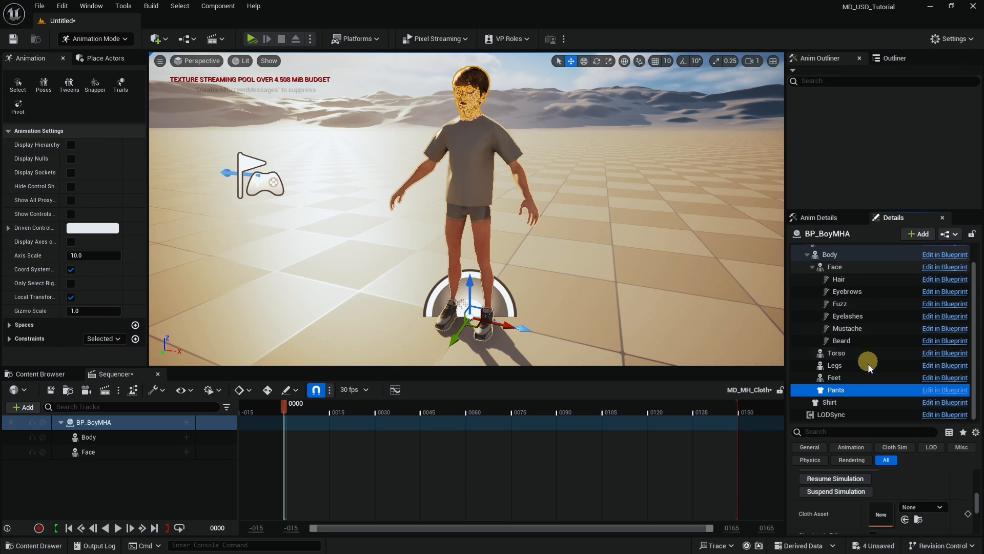
pyautogui.click(828, 403)
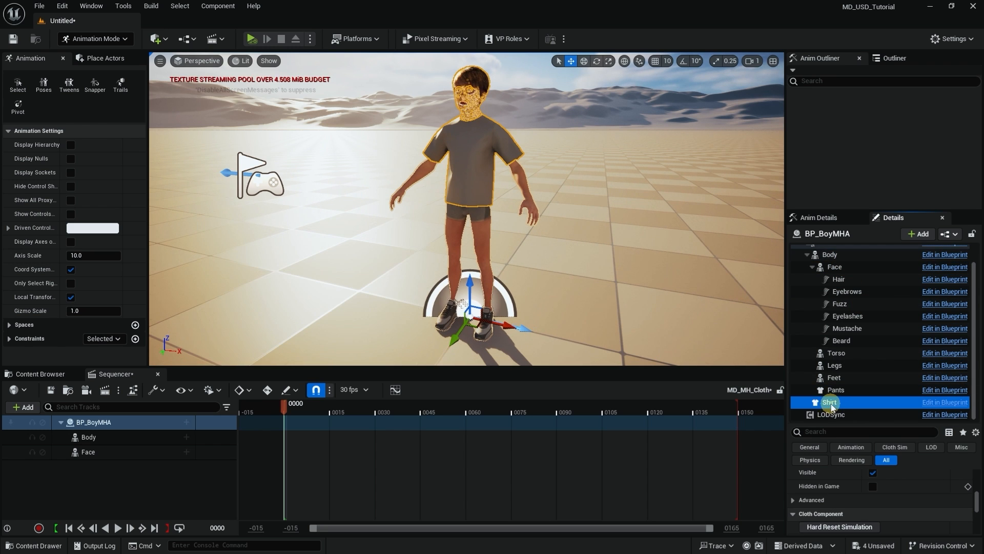
pyautogui.moveTo(828, 403); pyautogui.dragTo(833, 263)
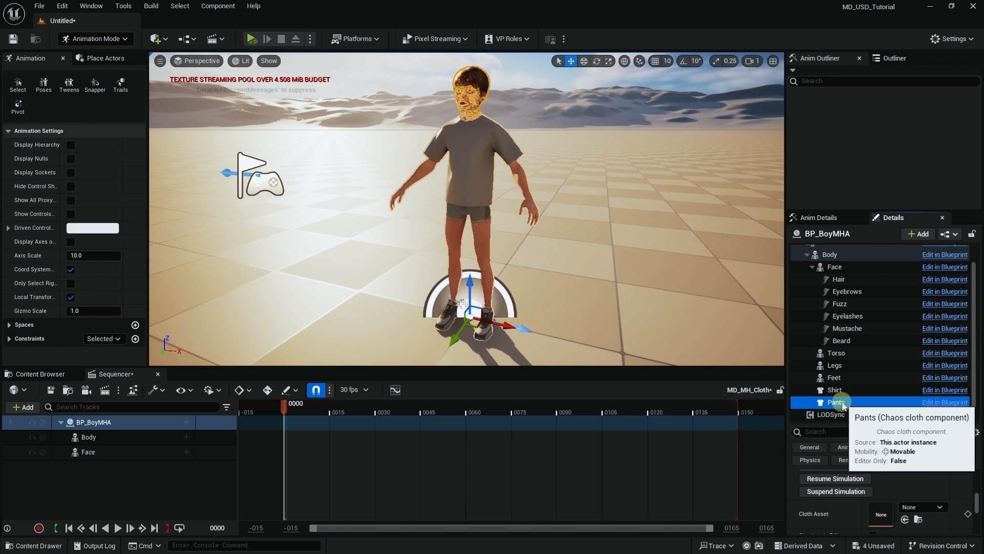
# Assign the Pants_MH_Cloth asset to the Pants component.
pyautogui.click(844, 403)
pyautogui.moveTo(884, 362); pyautogui.dragTo(885, 339)
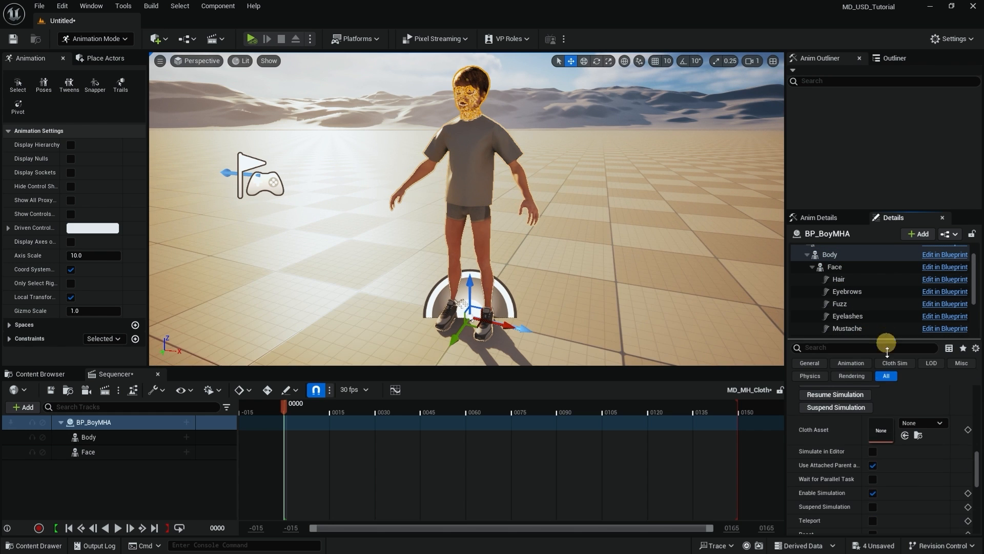
pyautogui.click(939, 423)
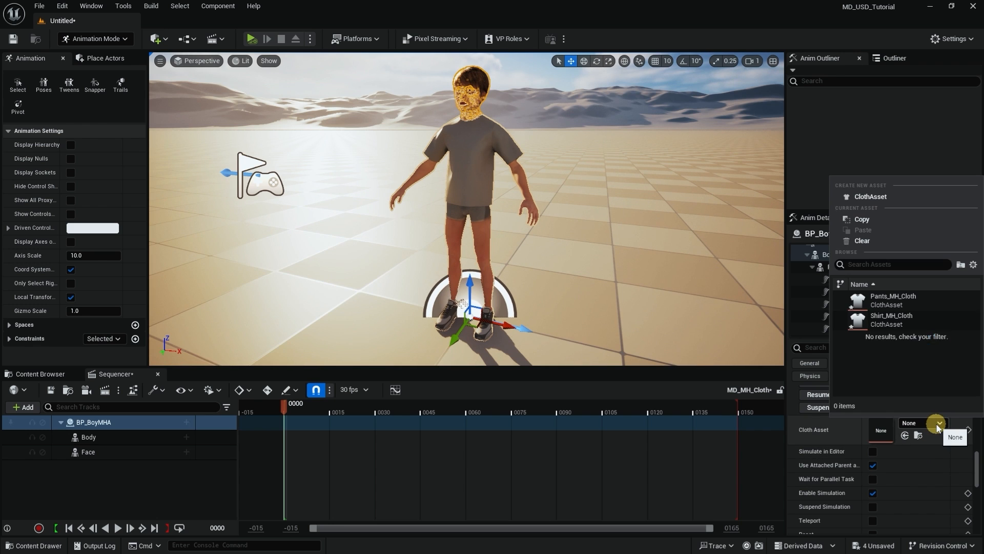
pyautogui.click(901, 301)
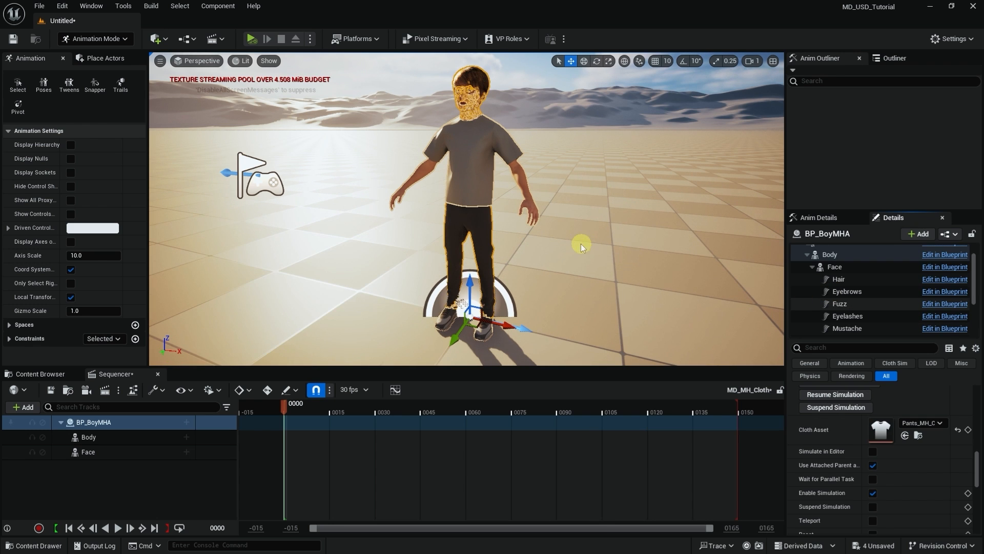
pyautogui.press('f')
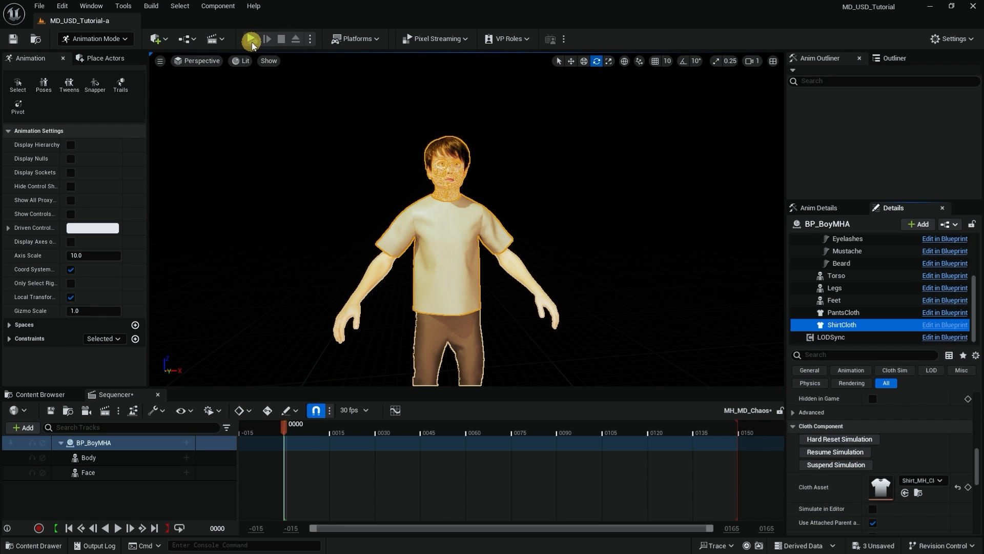
# Enable Simulate in Editor on both the ShirtCloth and PantsCloth components, and deselect the actor.
pyautogui.click(873, 508)
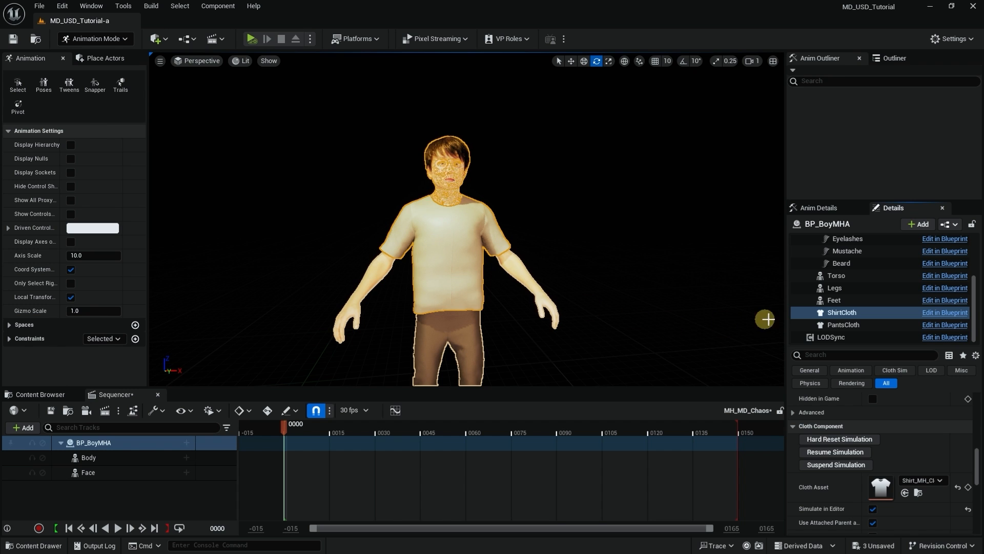
pyautogui.click(843, 324)
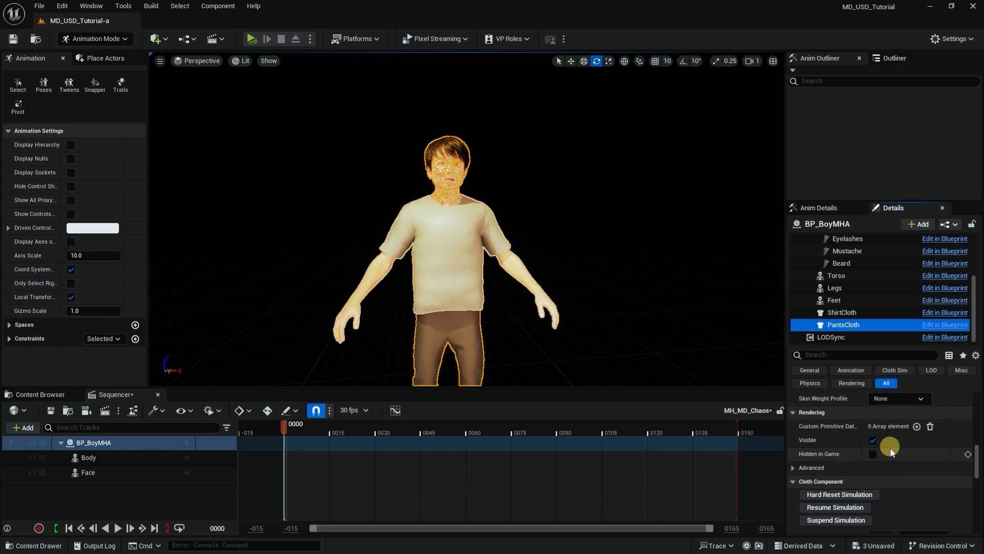
pyautogui.scroll(-3, 894, 437)
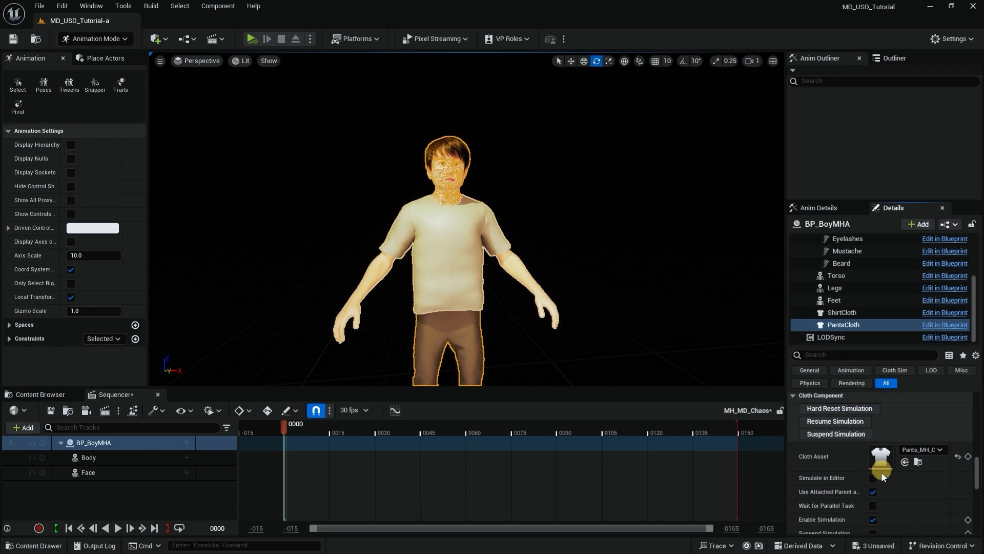
pyautogui.click(589, 241)
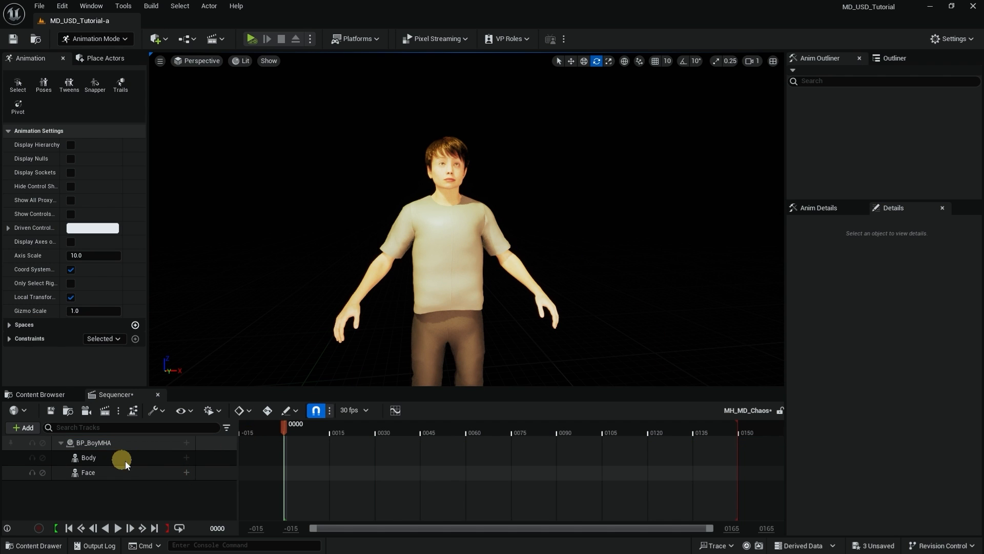
# Add the BOY_Walk animation to the Body track and extend its clip to the sequence end at frame 150.
pyautogui.click(186, 457)
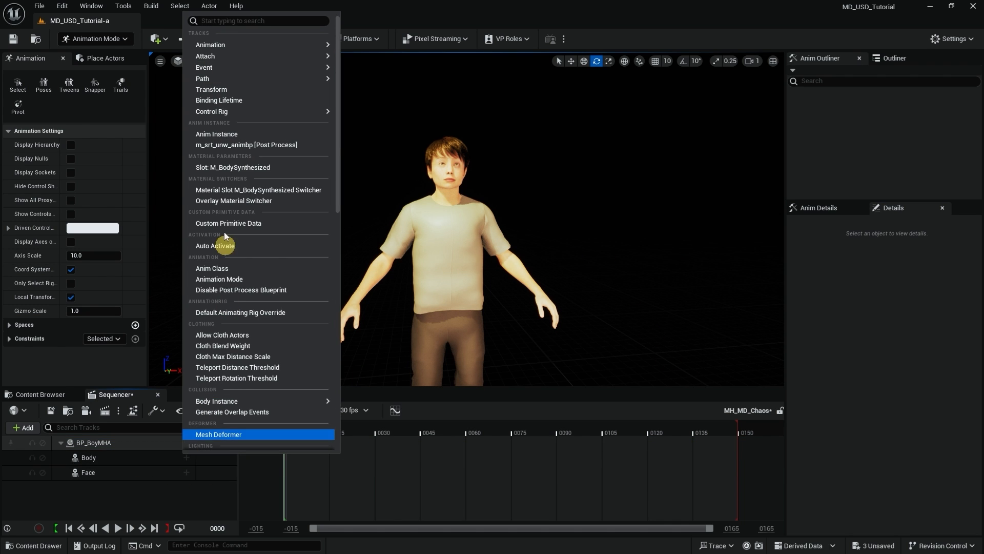
pyautogui.moveTo(246, 45)
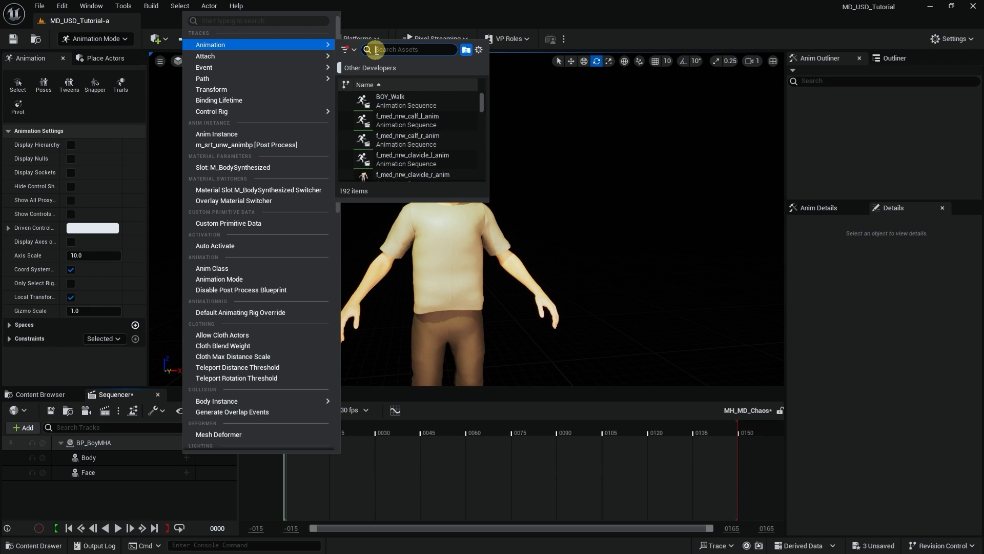
pyautogui.write('wa')
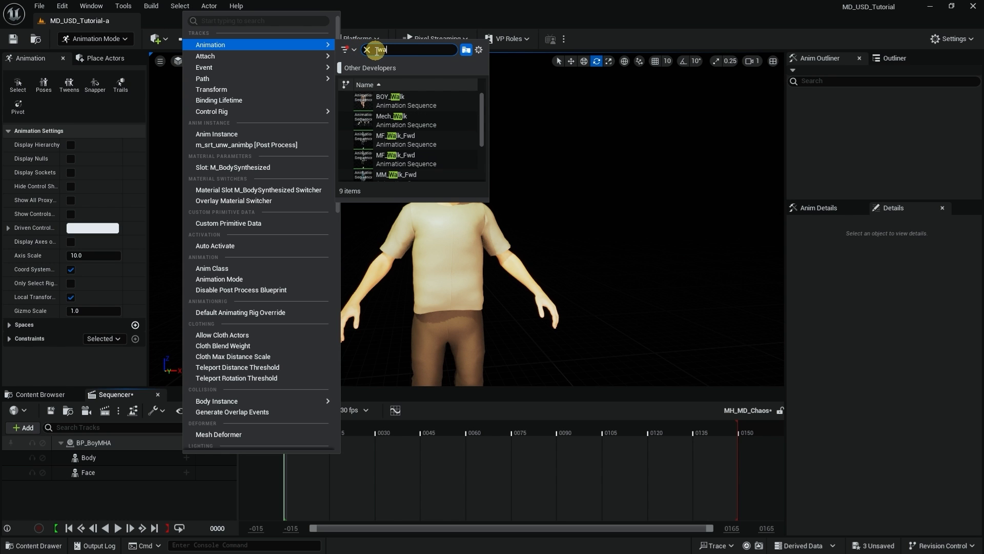
pyautogui.click(403, 100)
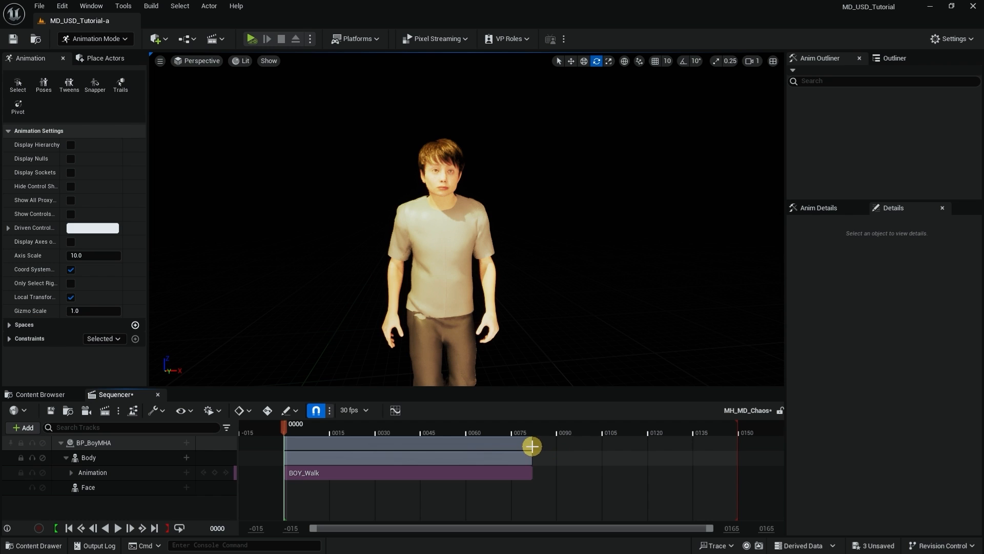
pyautogui.click(533, 446)
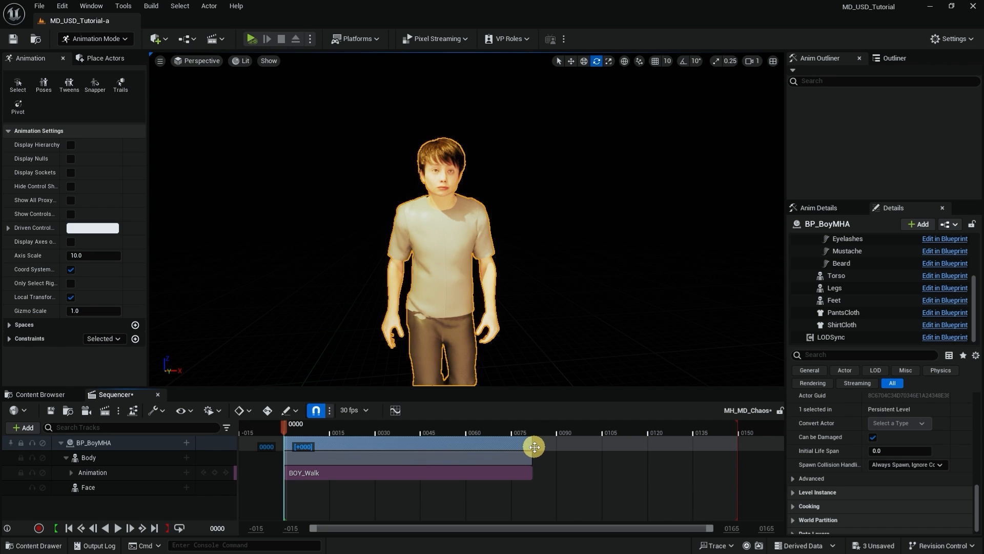
pyautogui.moveTo(532, 474); pyautogui.dragTo(750, 467)
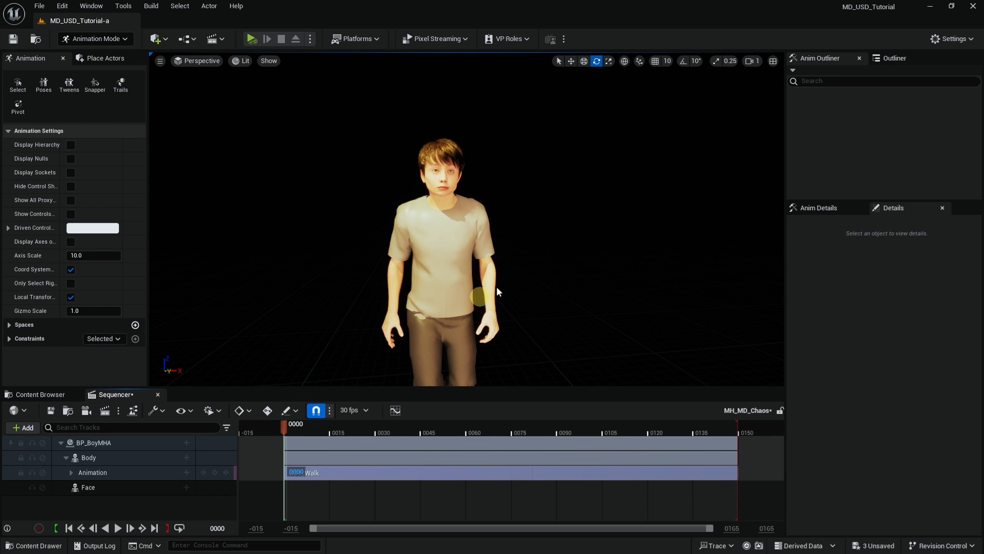
# Play the walk sequence from different angles to examine how the shirt and pants simulate, and stop playback.
pyautogui.keyDown('alt'); pyautogui.moveTo(597, 217); pyautogui.dragTo(615, 210); pyautogui.keyUp('alt')
pyautogui.press('g')
pyautogui.press('space')
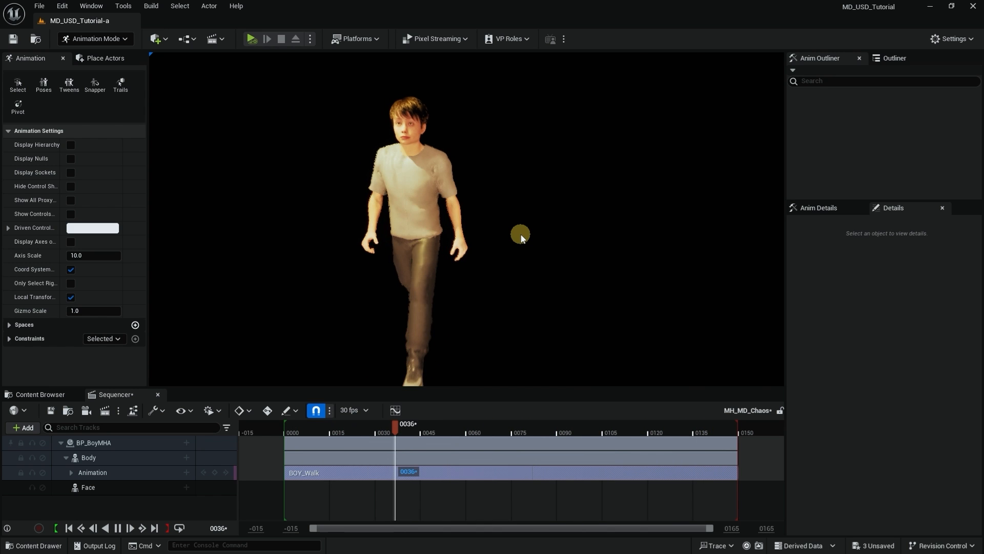
pyautogui.press('space')
pyautogui.press('space')
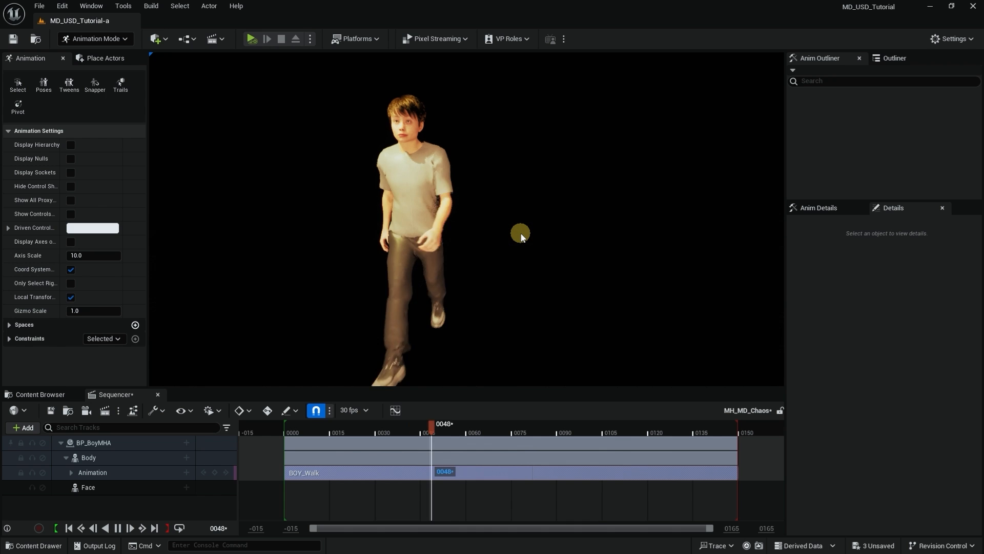
pyautogui.press('space')
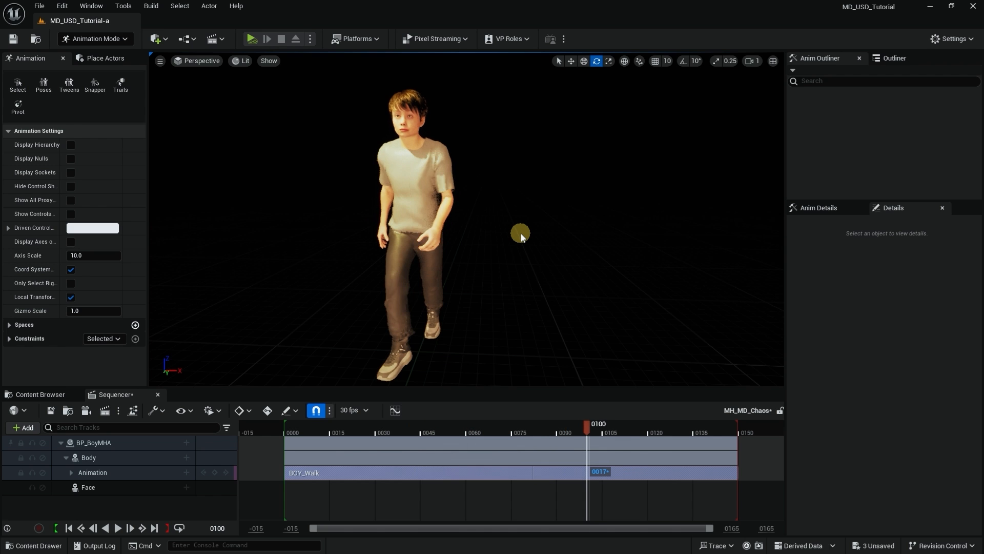
pyautogui.moveTo(512, 236); pyautogui.dragTo(534, 238, button='right')
pyautogui.press('space')
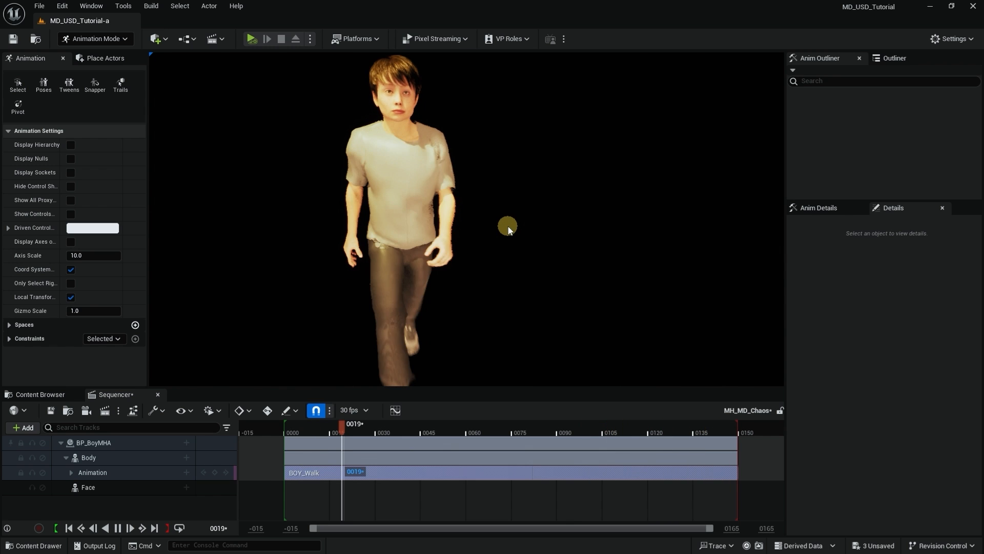
pyautogui.press('space')
# Add a Time Dilation track to the sequence and set its value to 0.6.
pyautogui.click(27, 428)
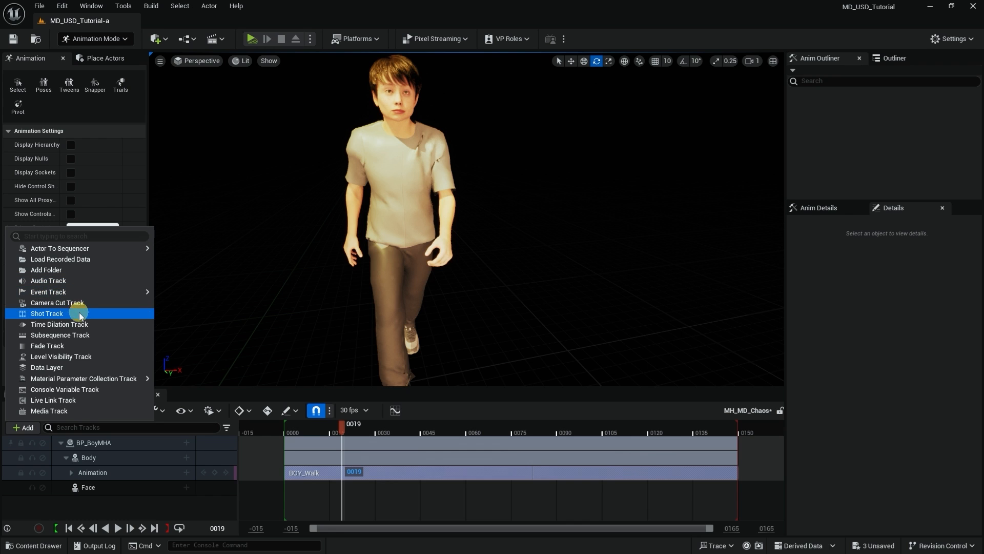
pyautogui.click(88, 325)
pyautogui.click(114, 465)
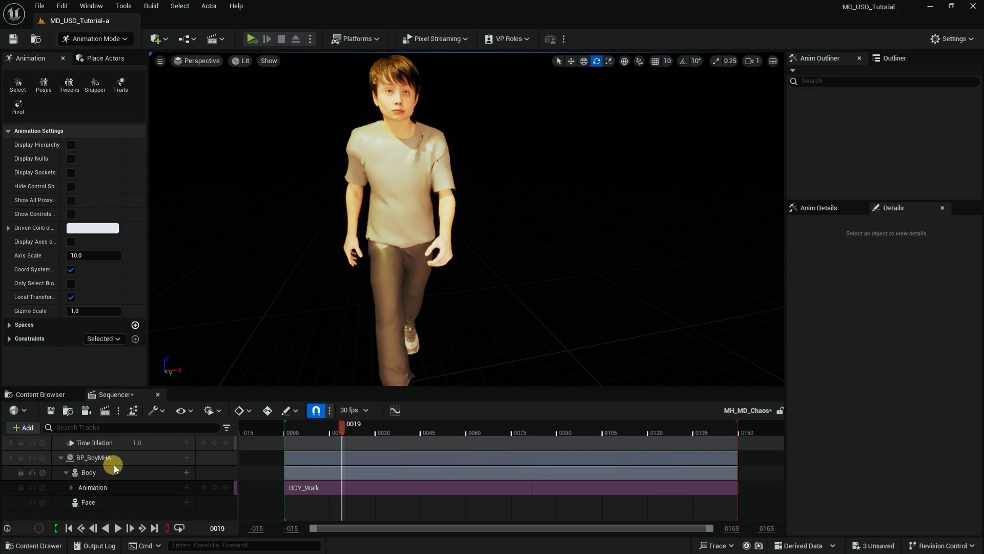
pyautogui.click(136, 443)
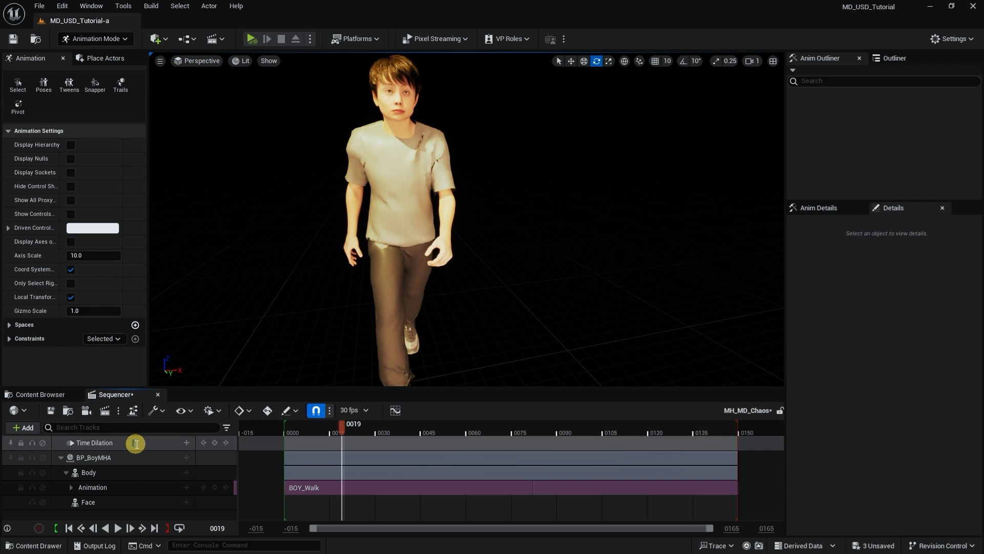
pyautogui.click(341, 453)
pyautogui.click(343, 431)
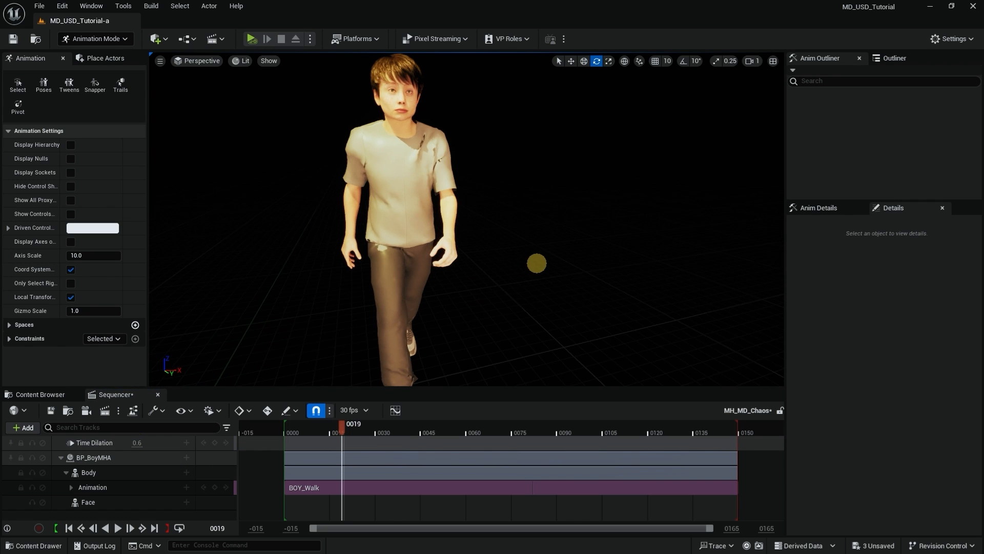
# Play the slowed-down walk sequence in an enlarged viewport to examine the cloth simulation.
pyautogui.press('space')
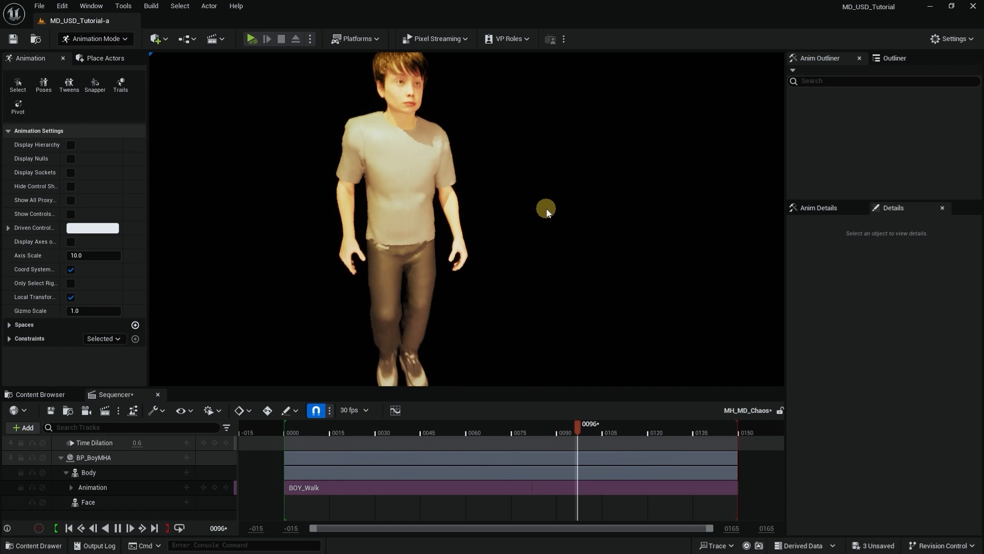
pyautogui.press('F10')
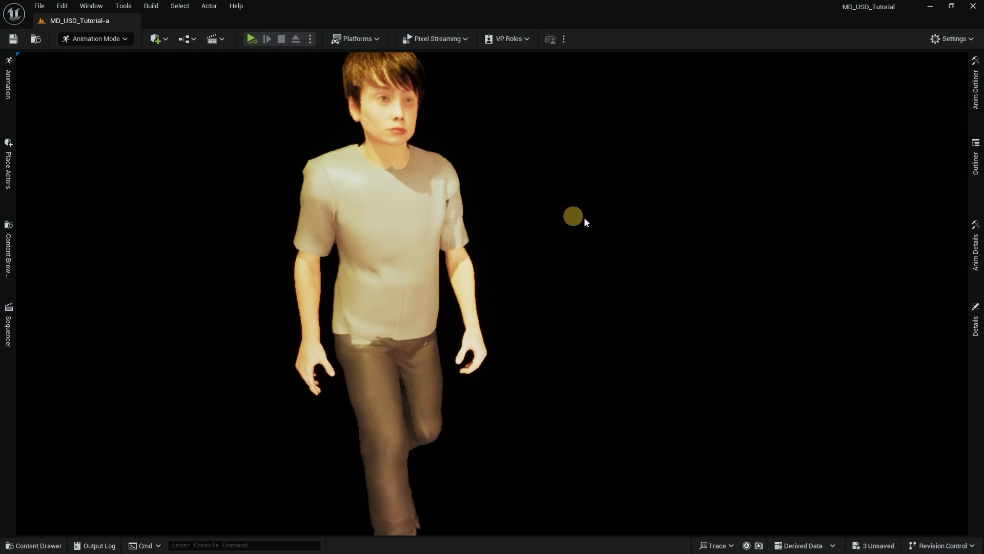